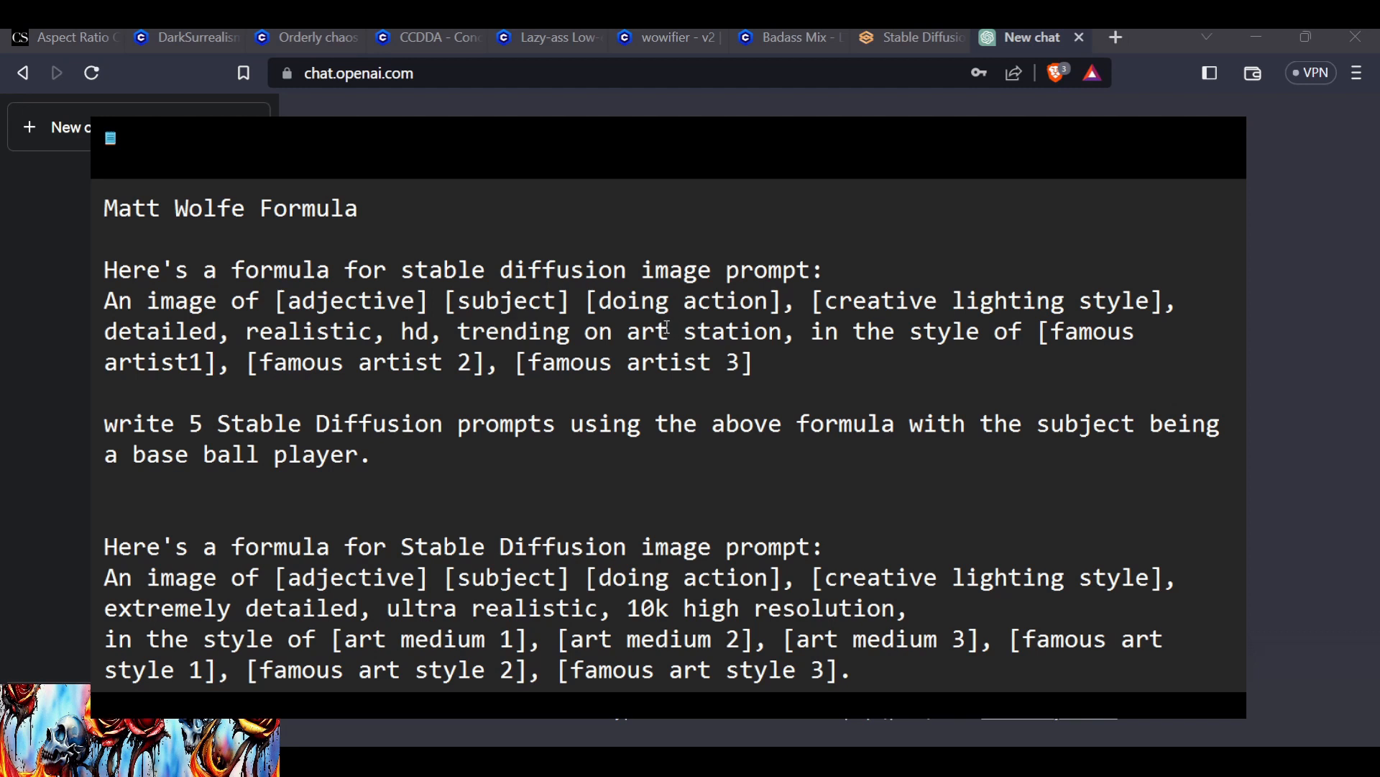
Add a request for 5 Stable diffusion prompts about a beautiful woman with a robotic body dancing on an alien planet; copy it with its formula.
type("Write 5 Stable diffusion prompts using the above formula with the subject being a beautiful woman with a robotic body dancing on an alien planet.")
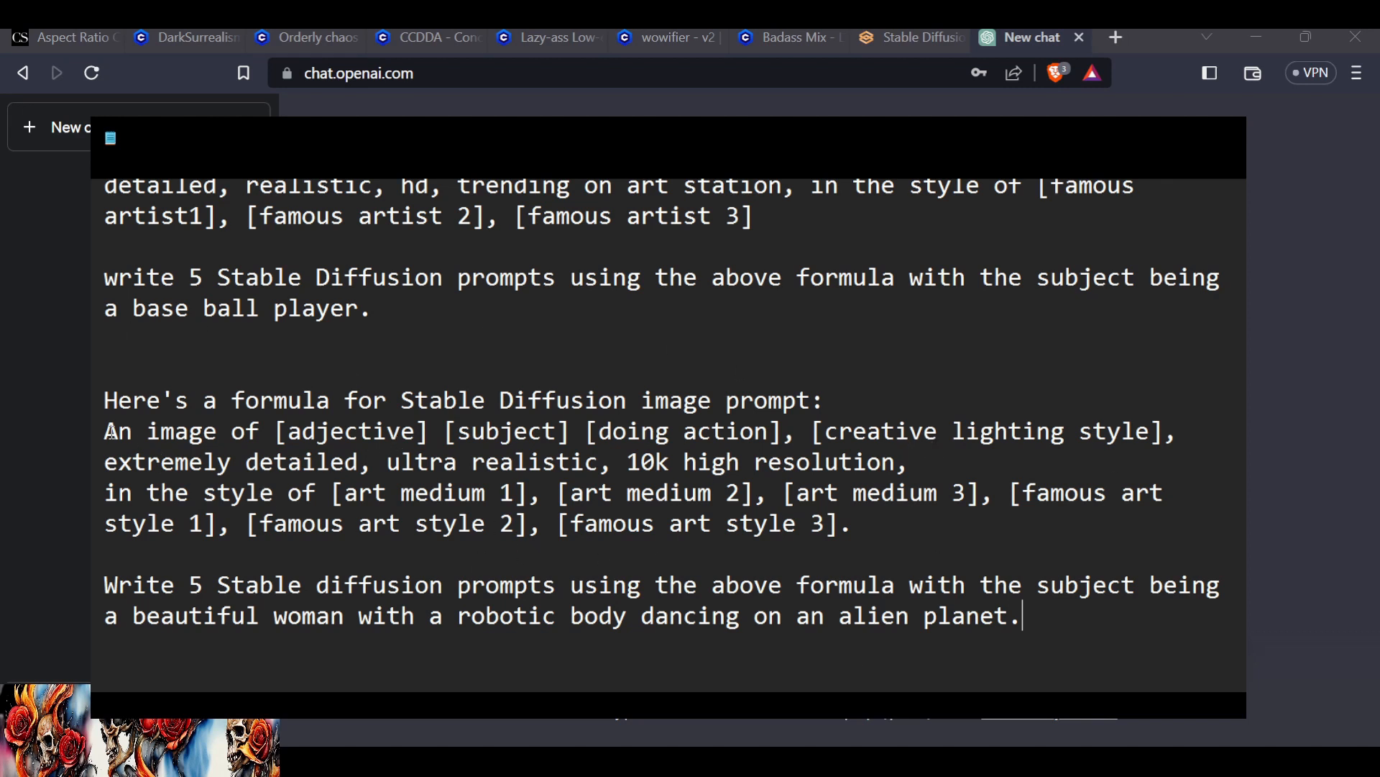
left_click_drag(105, 400, 1096, 628)
key("ctrl+c")
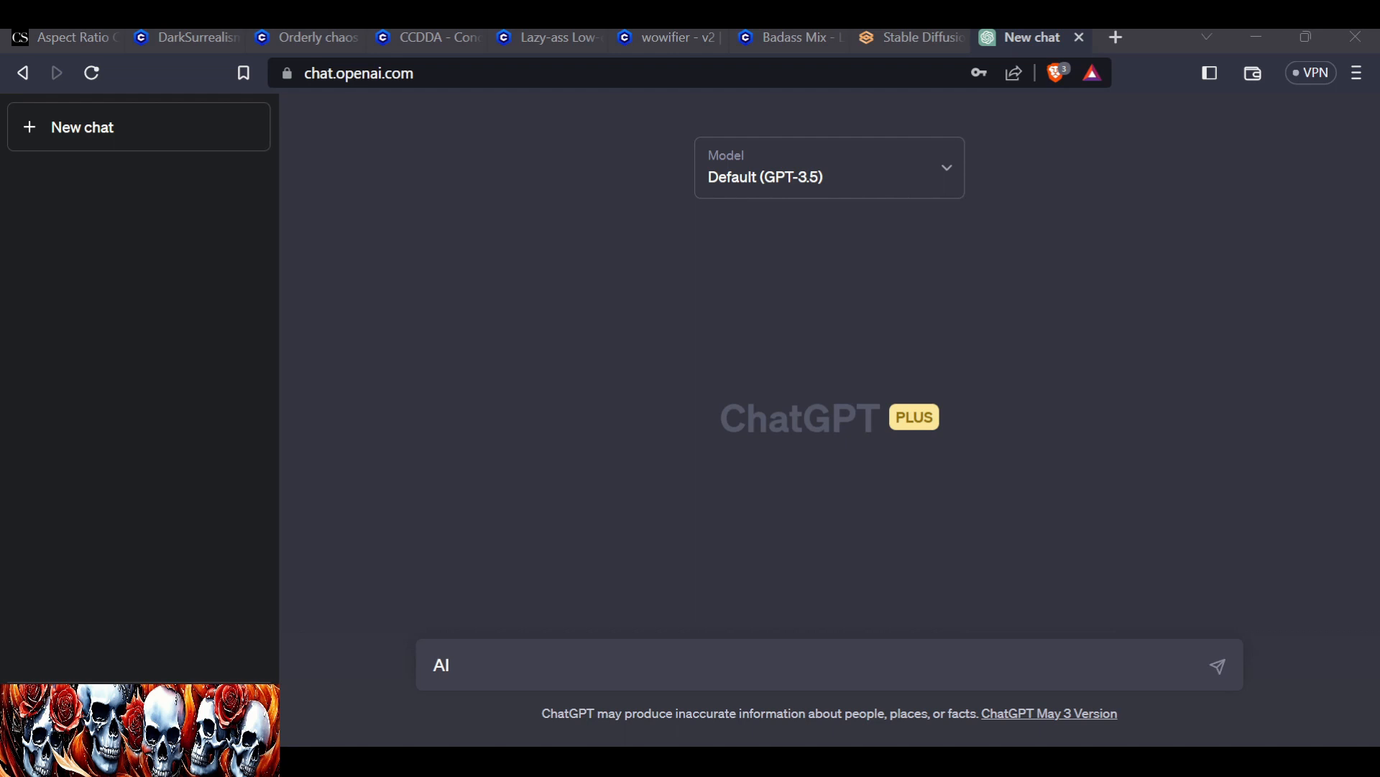
Switch to ChatGPT, replace the draft message with the copied formula and request, and send it.
left_click_drag(452, 665, 360, 665)
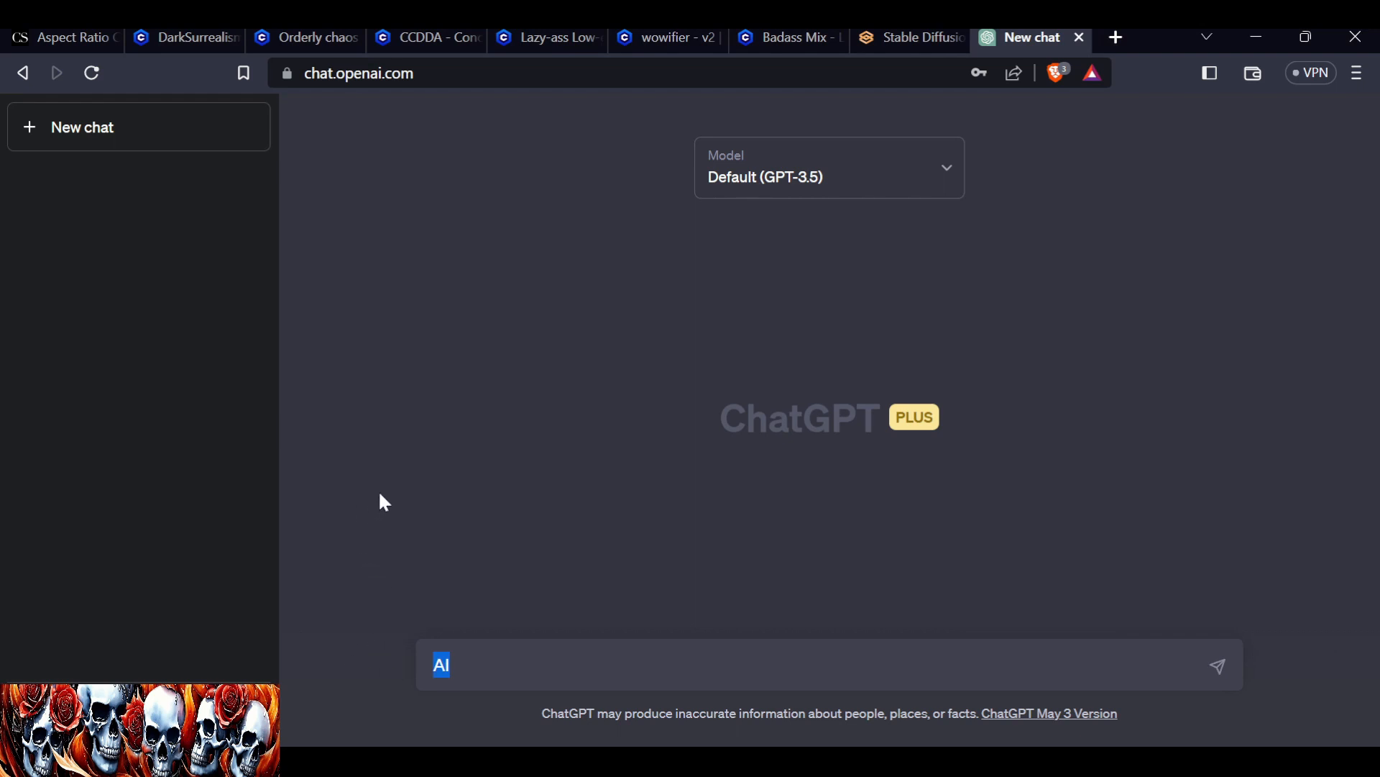
key("ctrl+v")
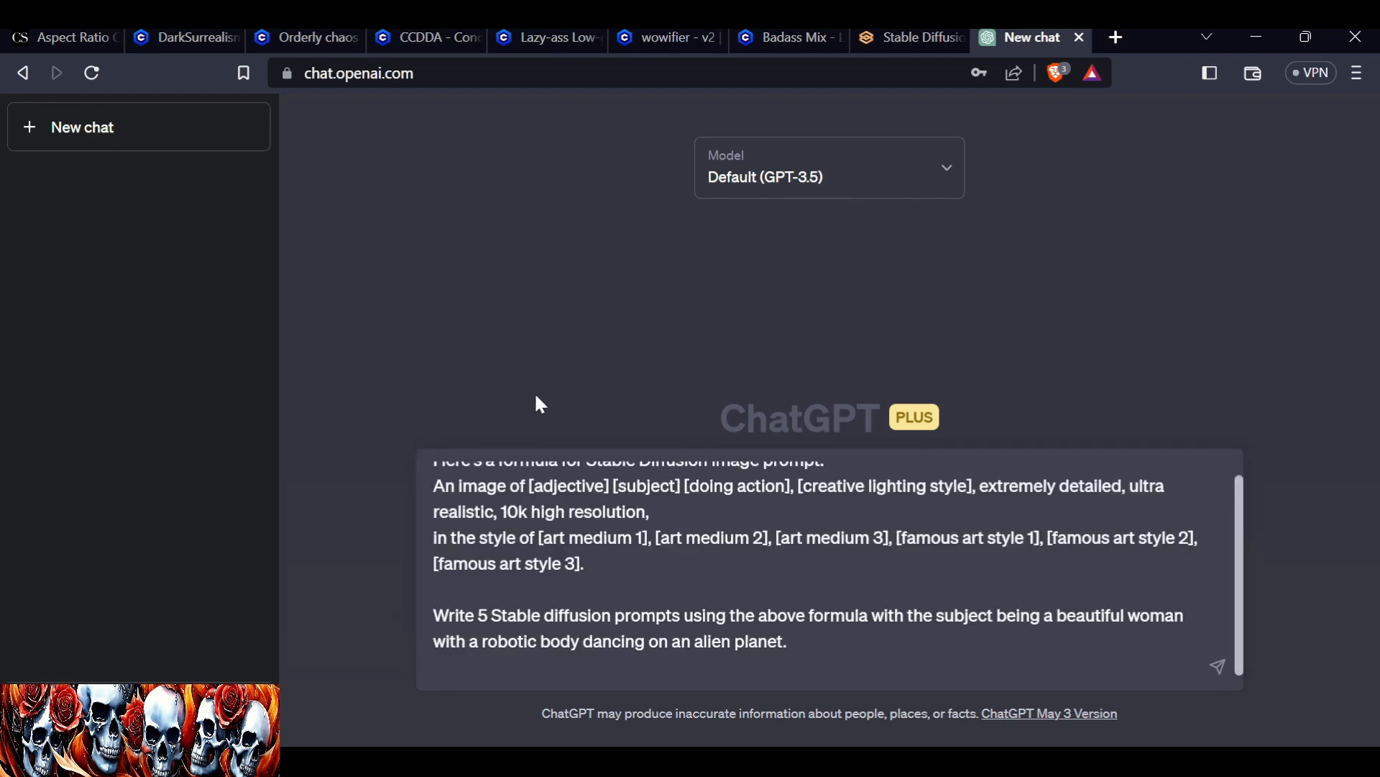
key("Return")
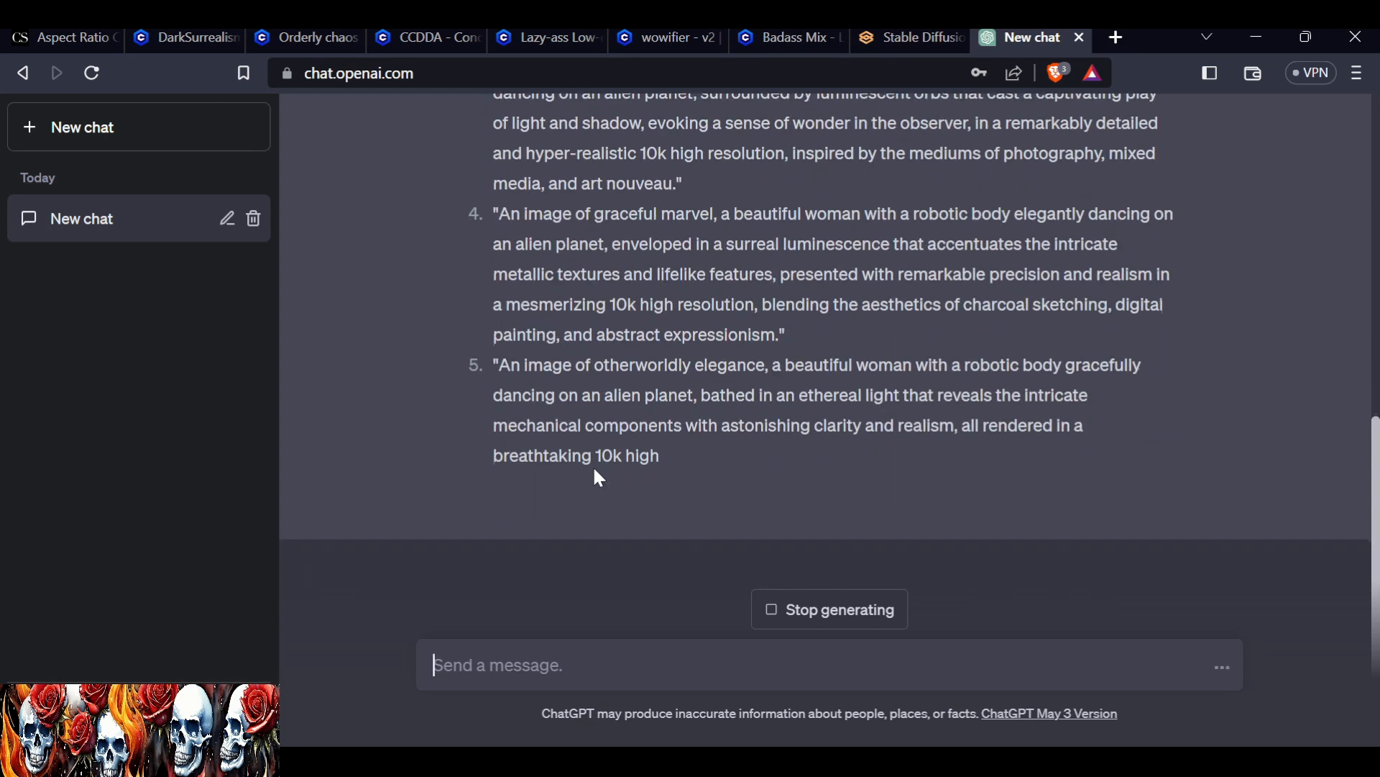
Read through the five generated Stable Diffusion prompts and compare them with the formula in the request.
scroll(592, 464, "up", 5)
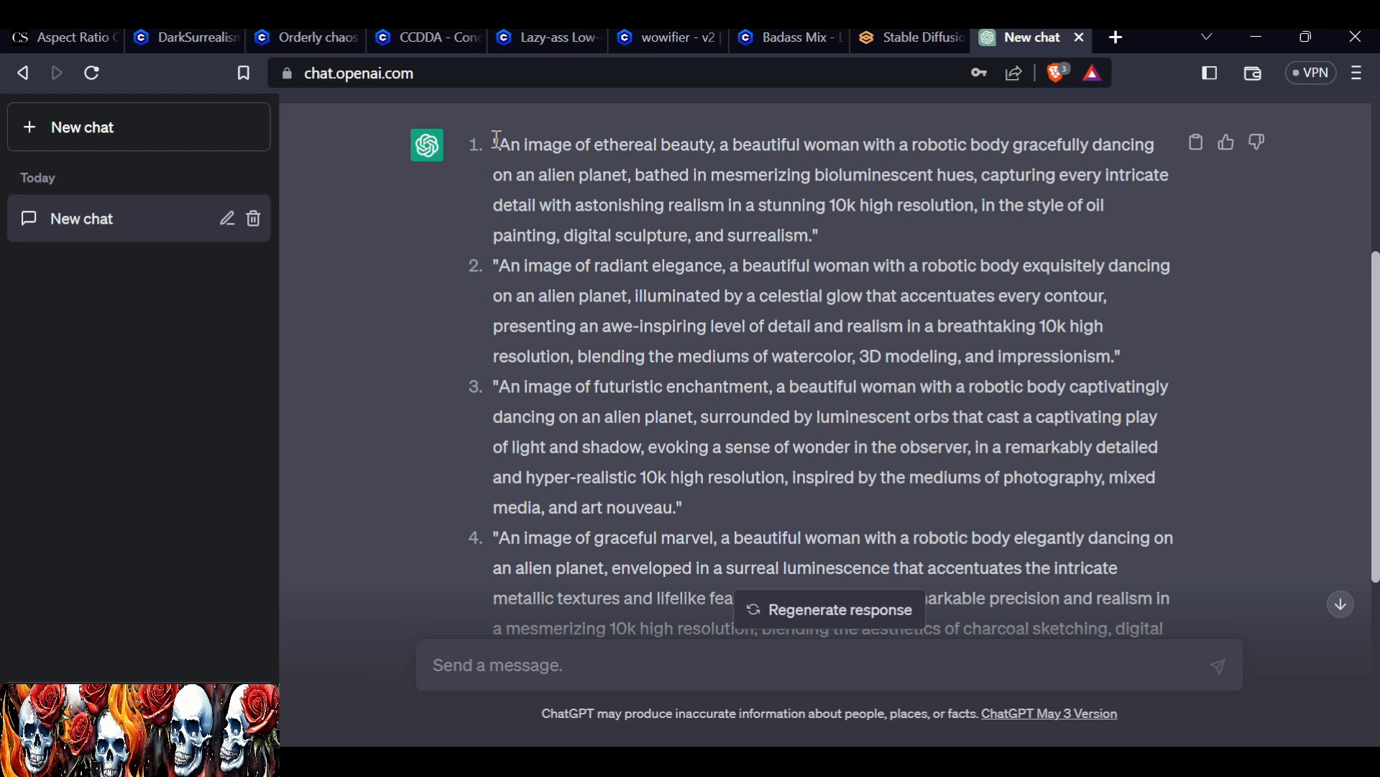
left_click_drag(494, 140, 815, 480)
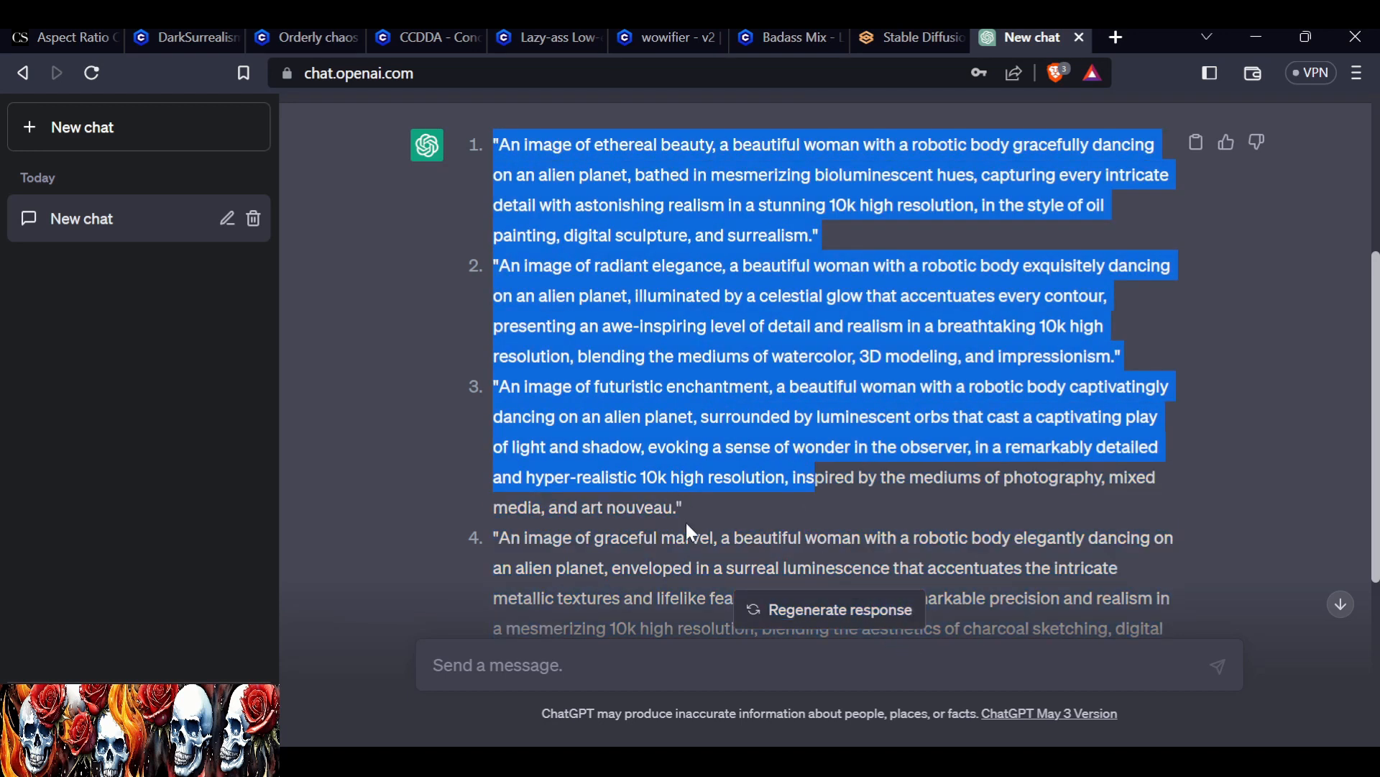
scroll(686, 510, "up", 4)
scroll(812, 529, "down", 9)
left_click(878, 491)
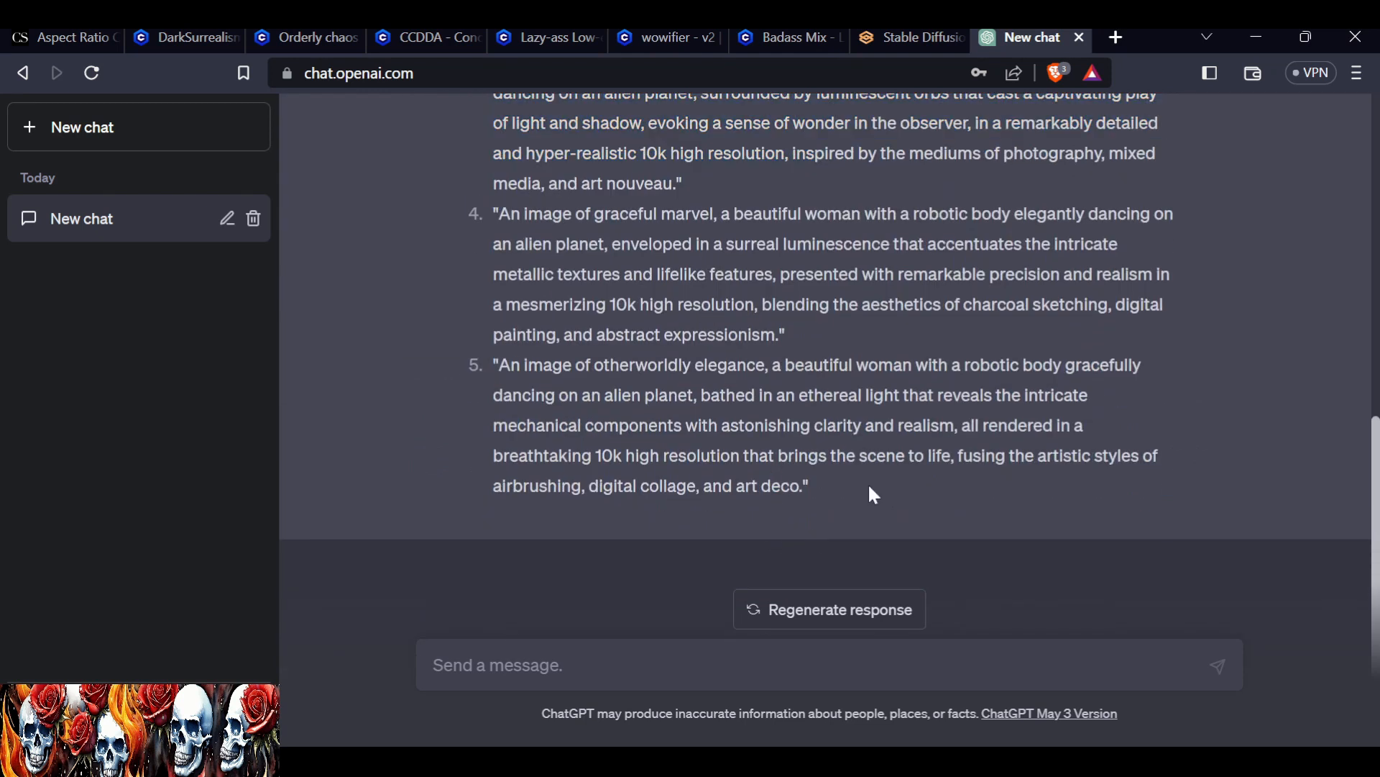
scroll(800, 501, "up", 9)
scroll(799, 501, "down", 4)
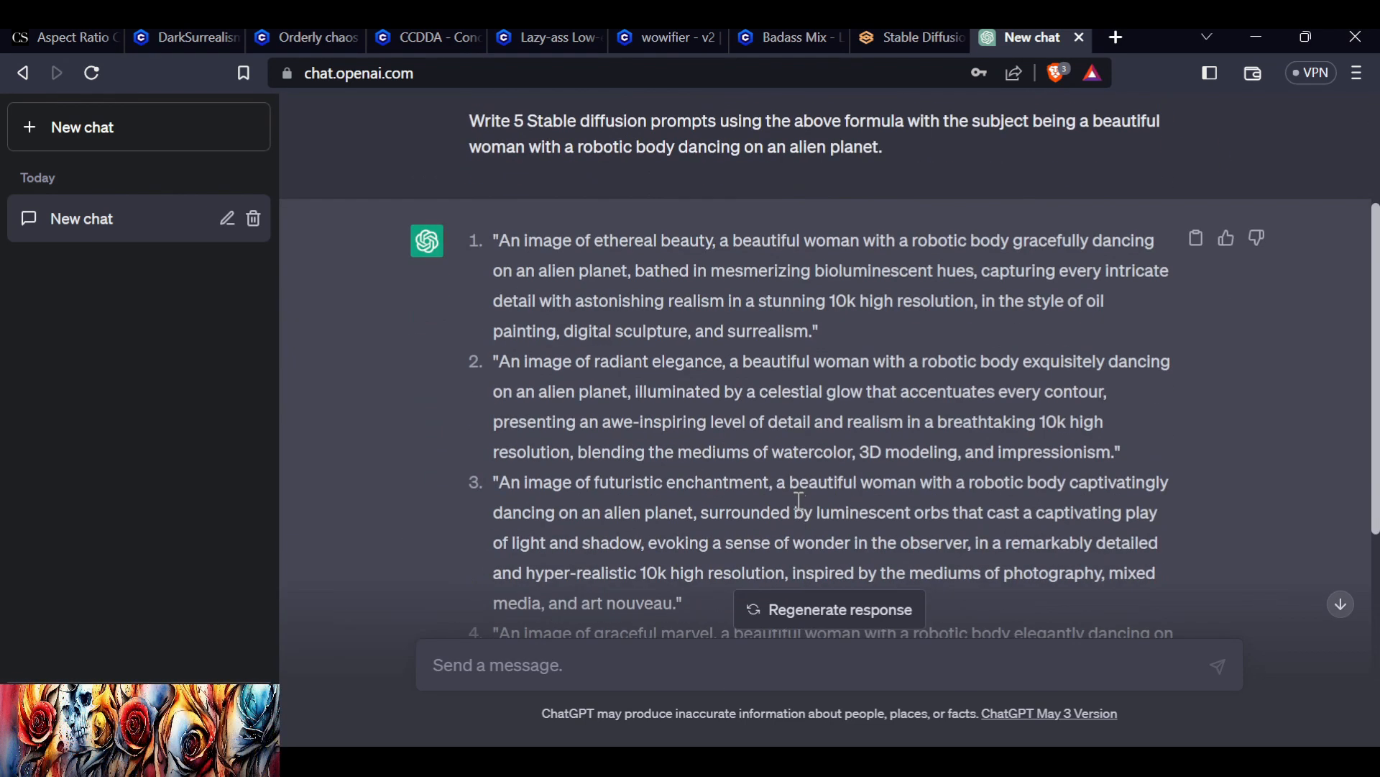
scroll(717, 468, "down", 5)
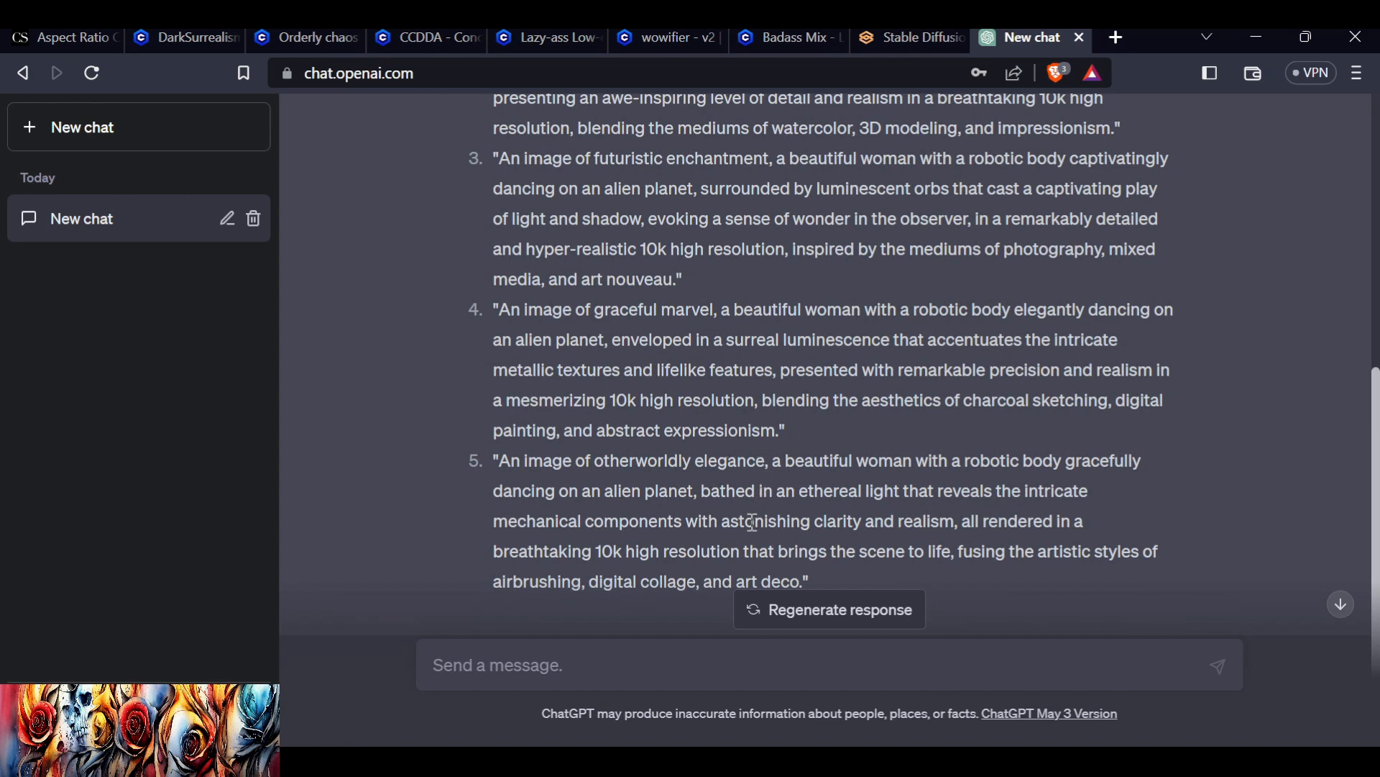
scroll(741, 499, "up", 2)
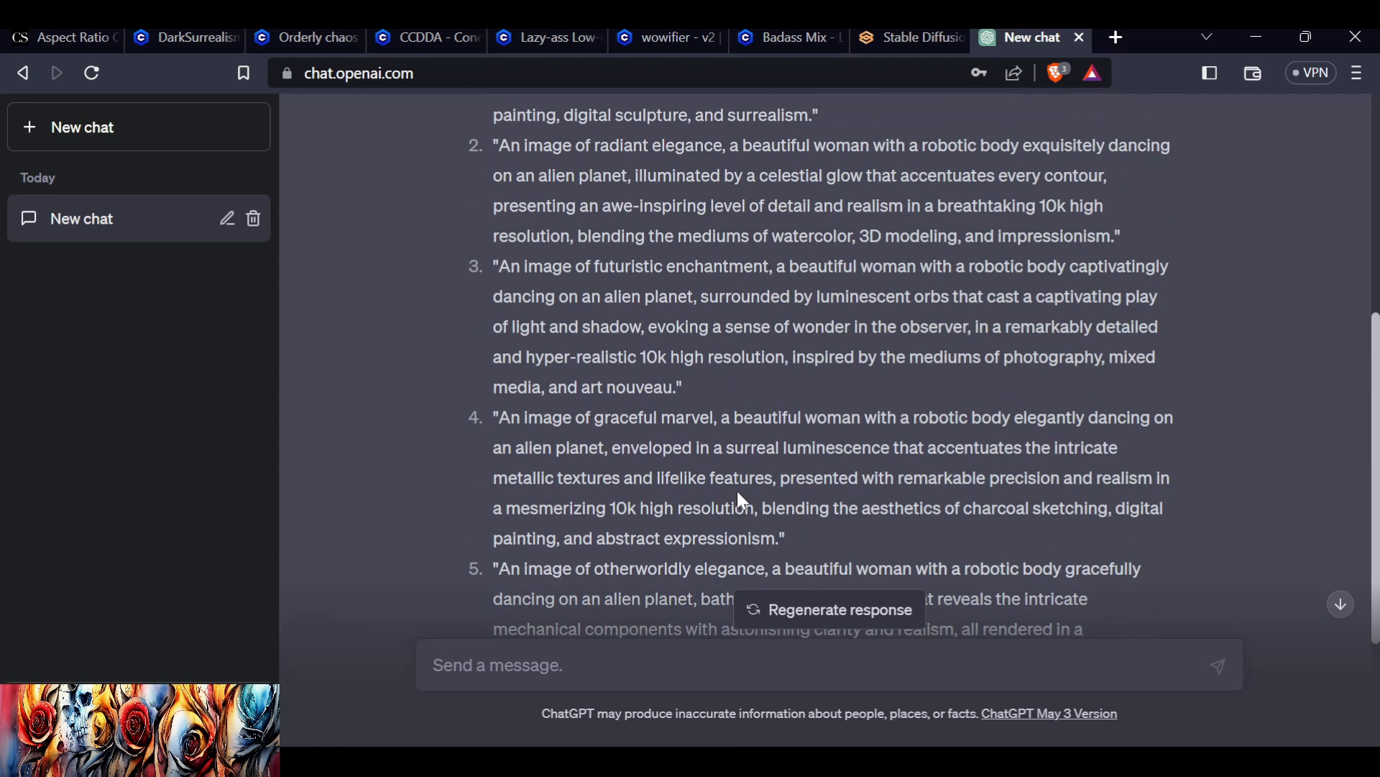
scroll(733, 489, "up", 3)
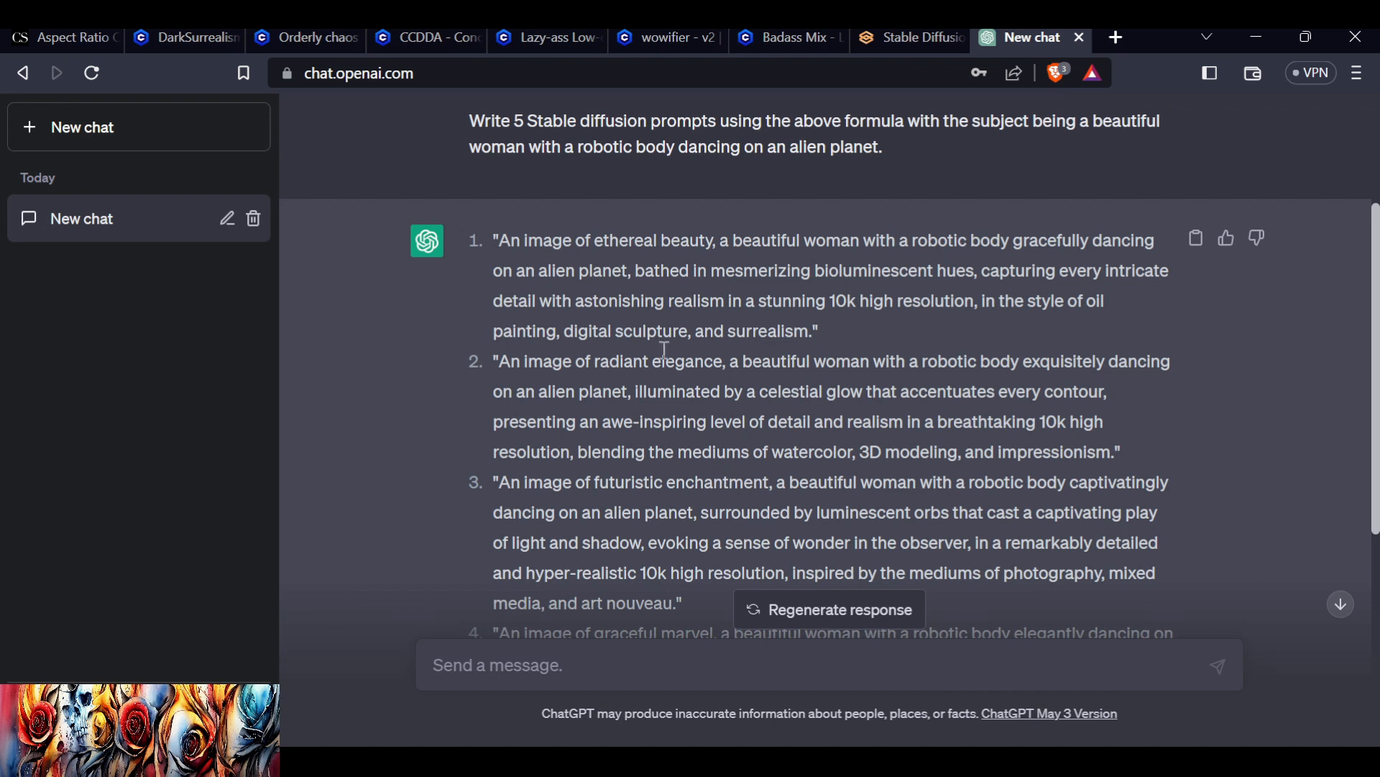
scroll(764, 381, "down", 2)
scroll(764, 381, "down", 3)
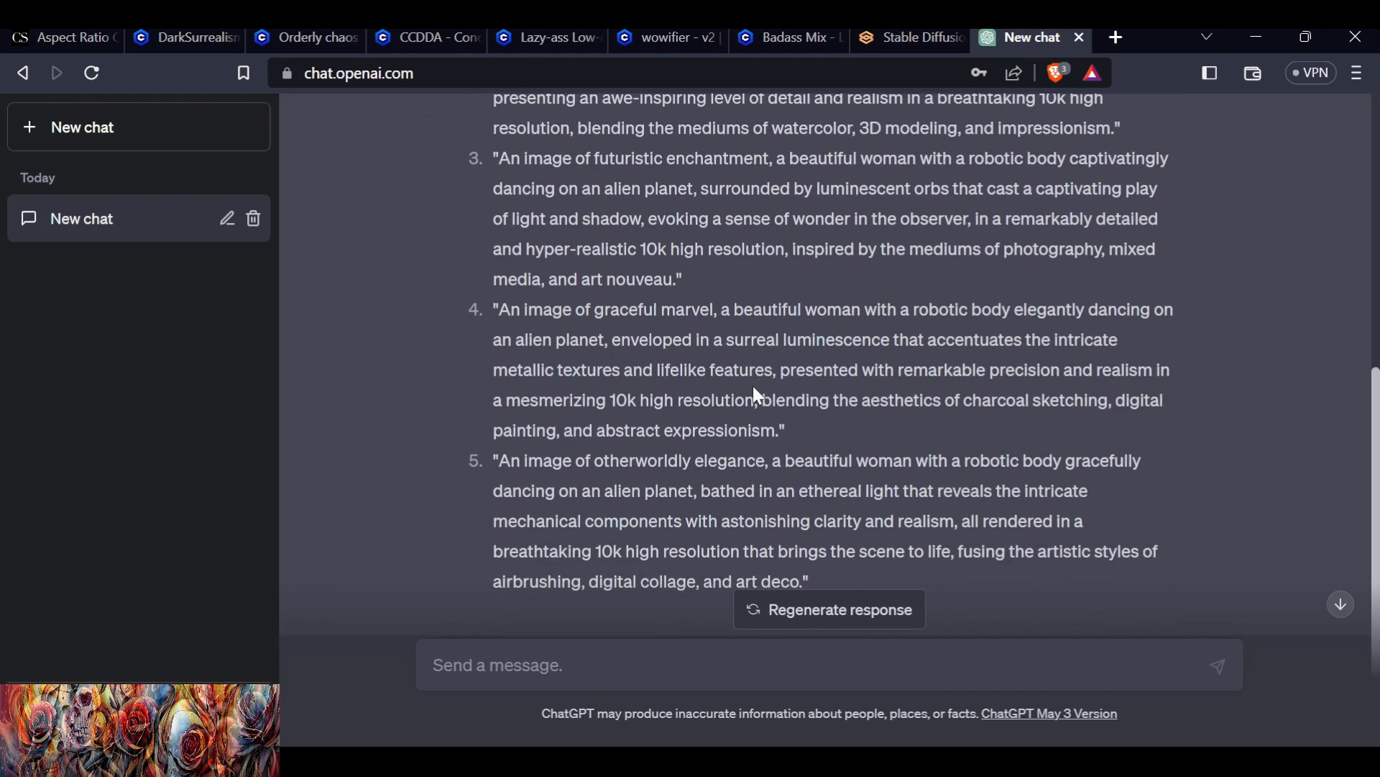
scroll(756, 397, "up", 8)
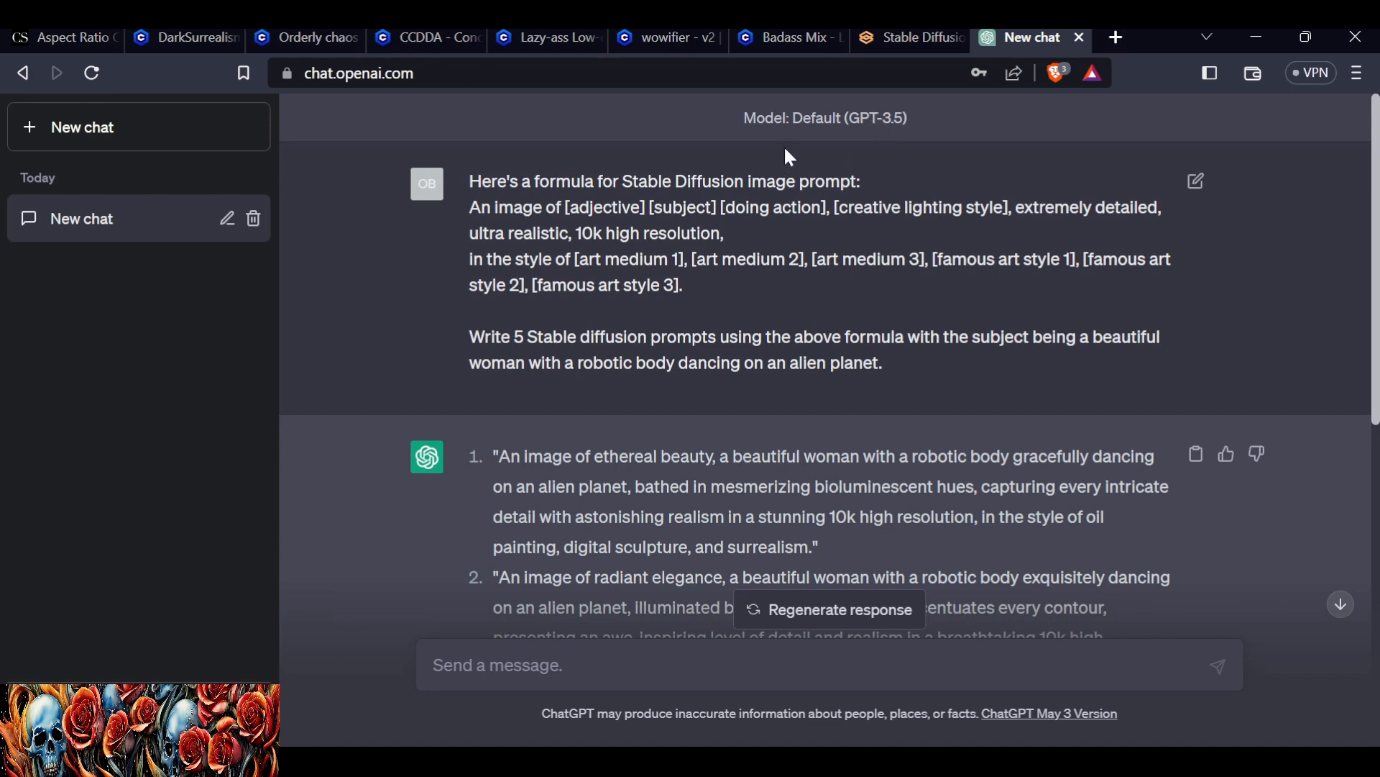
scroll(798, 403, "down", 3)
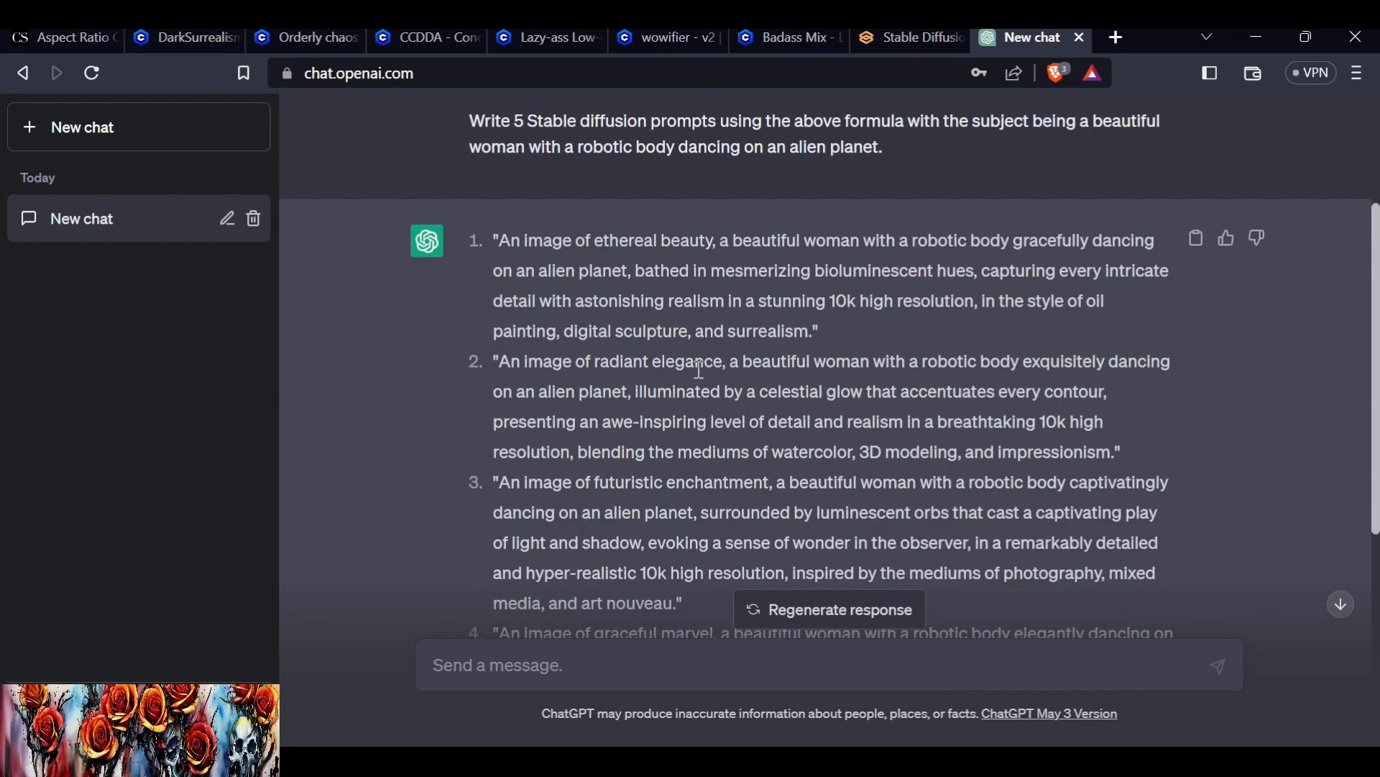
scroll(690, 379, "down", 5)
scroll(706, 391, "up", 6)
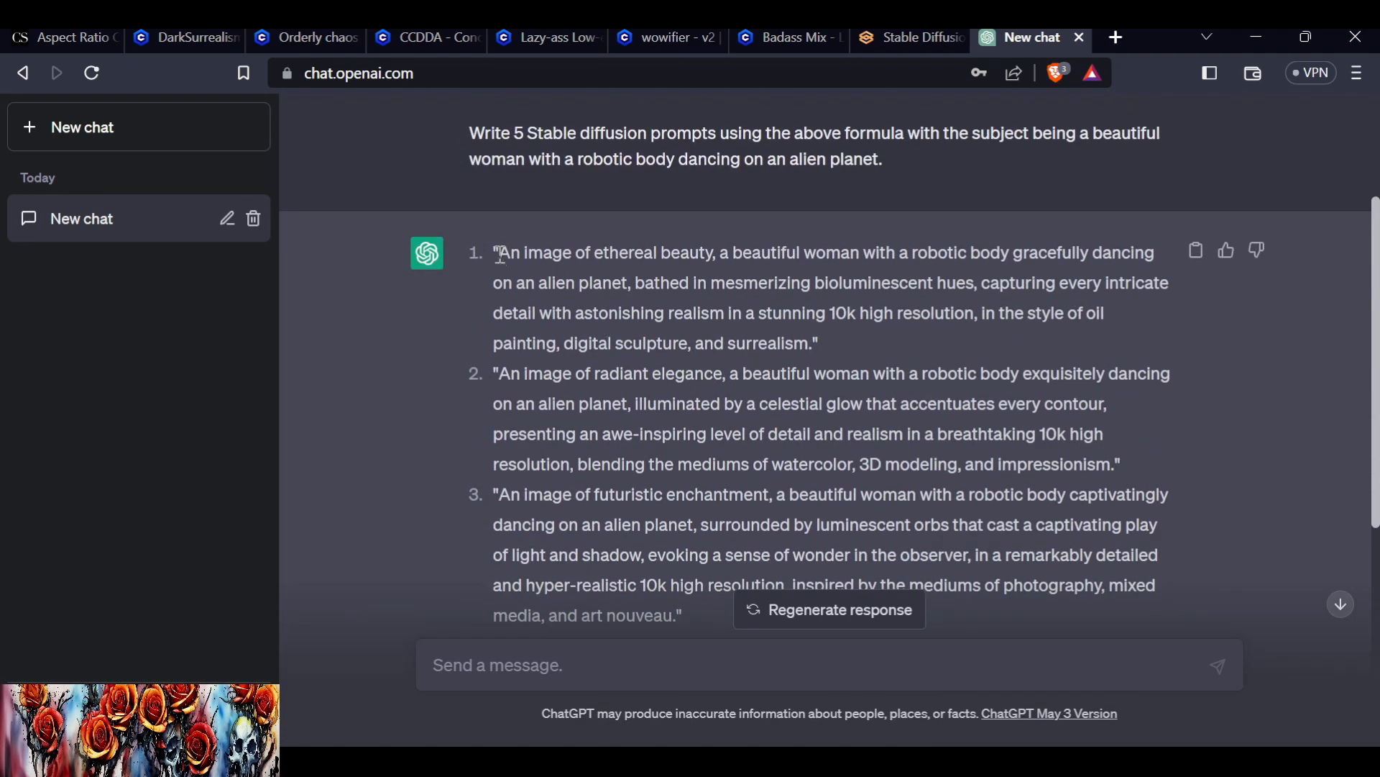
Copy all five generated prompts from the response and switch to the Stable Diffusion web UI.
left_click_drag(491, 247, 834, 474)
scroll(806, 482, "down", 6)
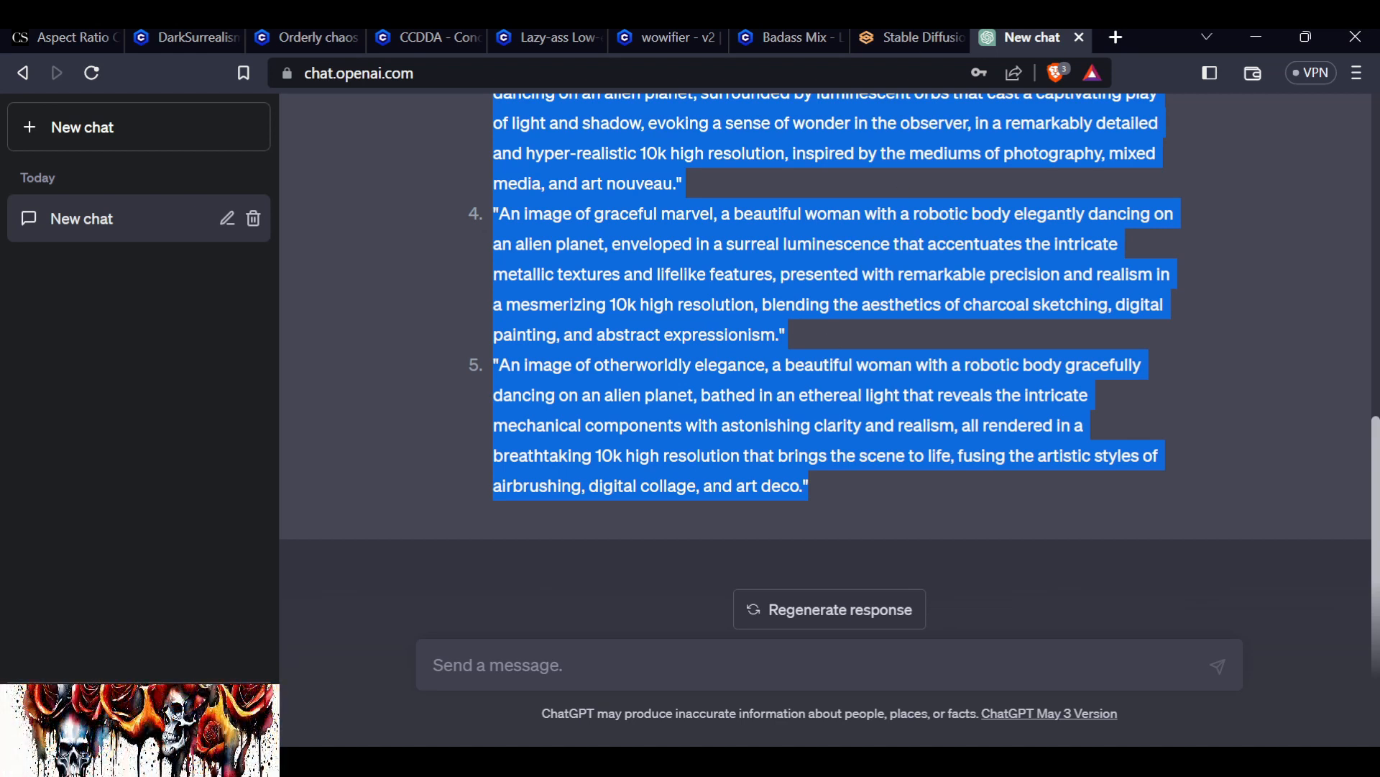
left_click(903, 37)
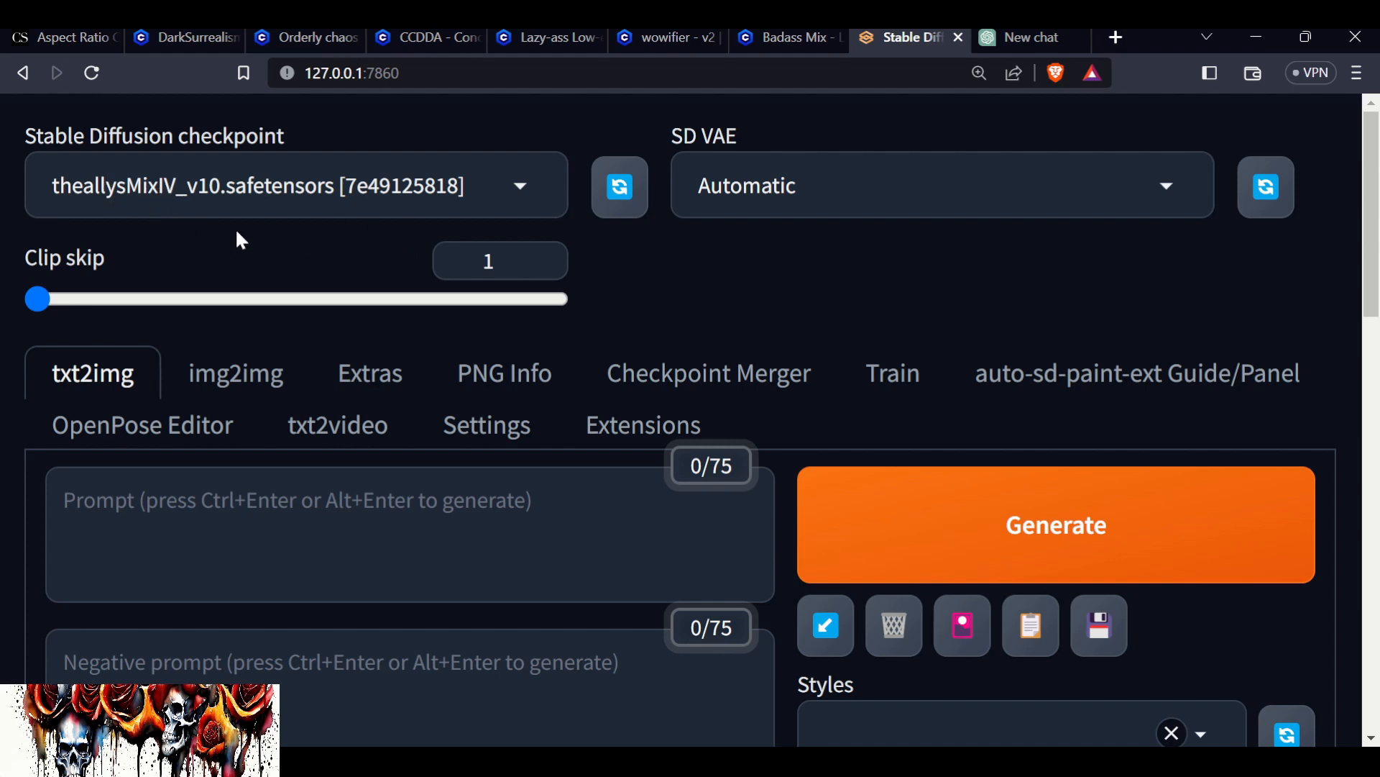
Set the txt2img script to Prompts from file or textbox.
scroll(879, 344, "down", 15)
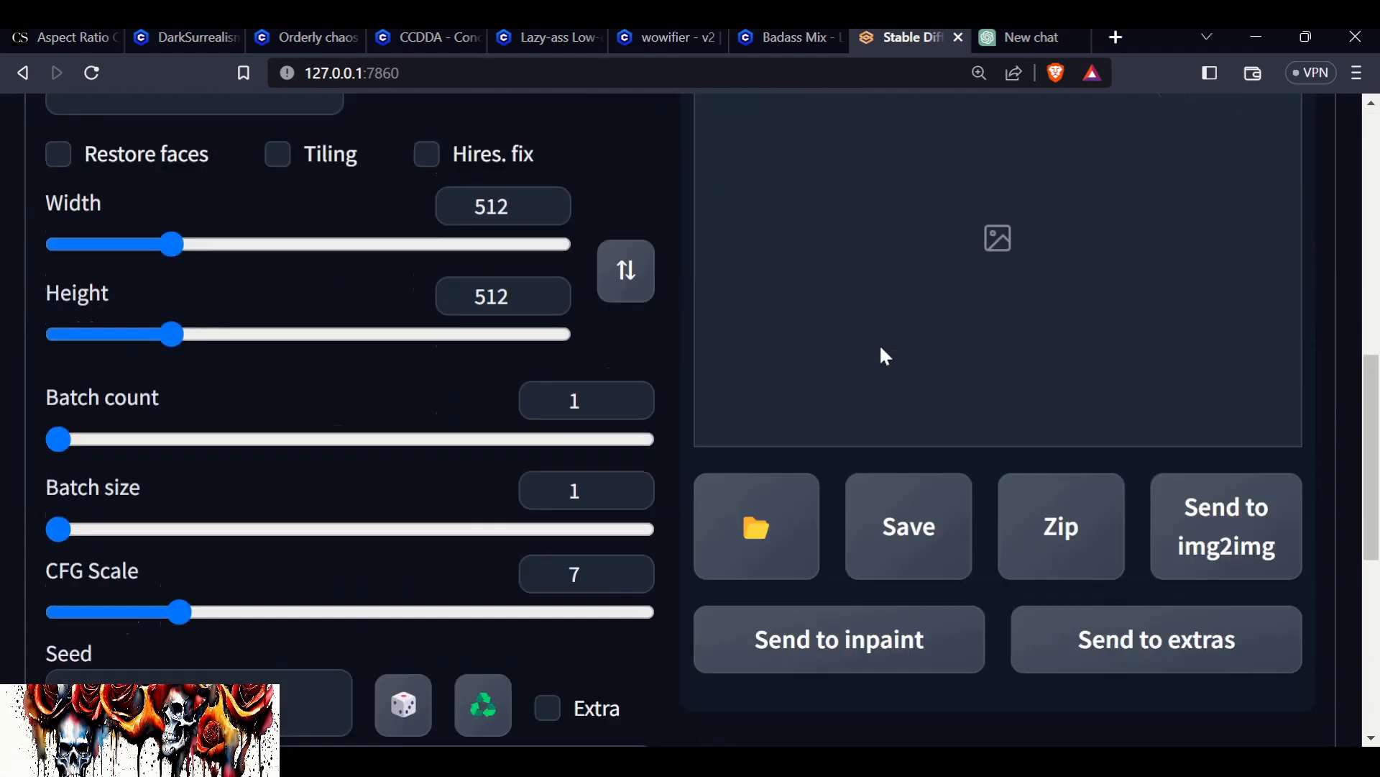
scroll(805, 363, "down", 1)
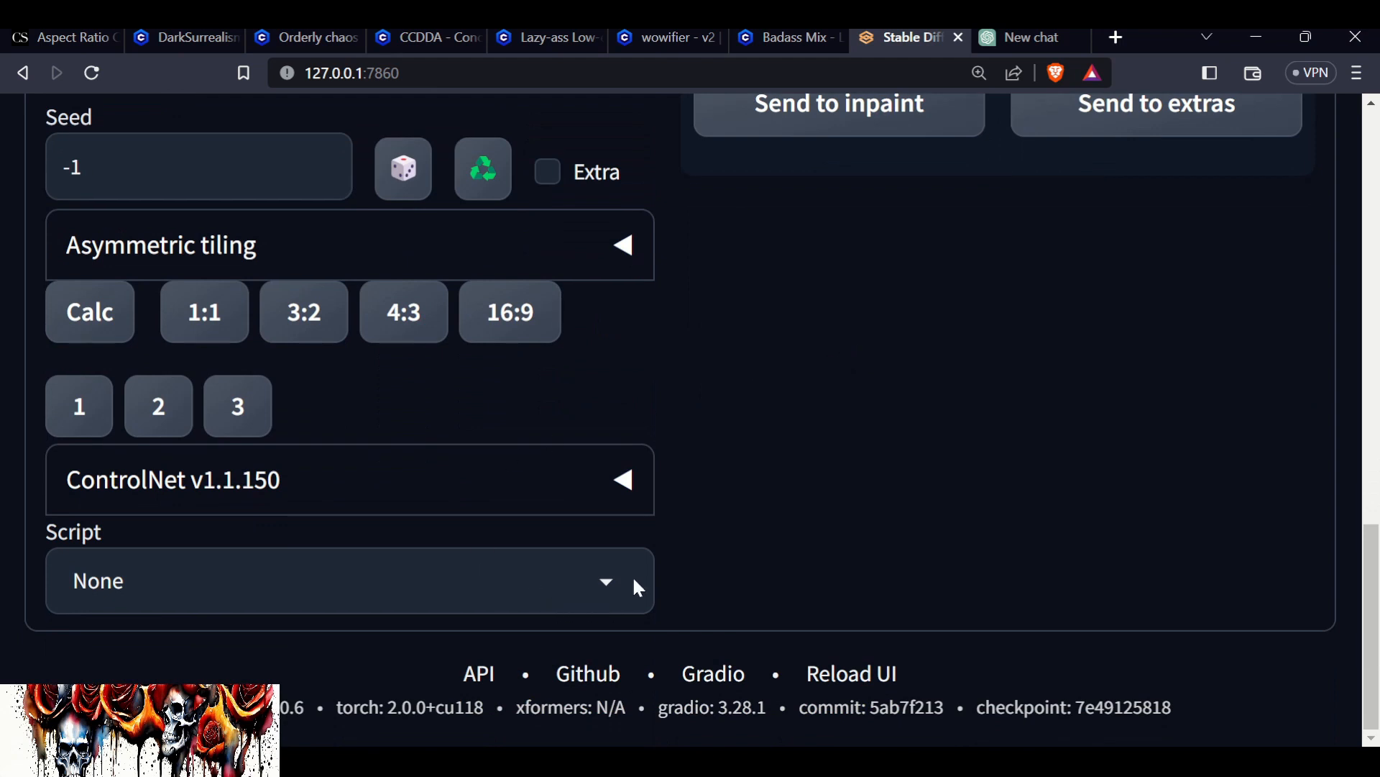
left_click(606, 582)
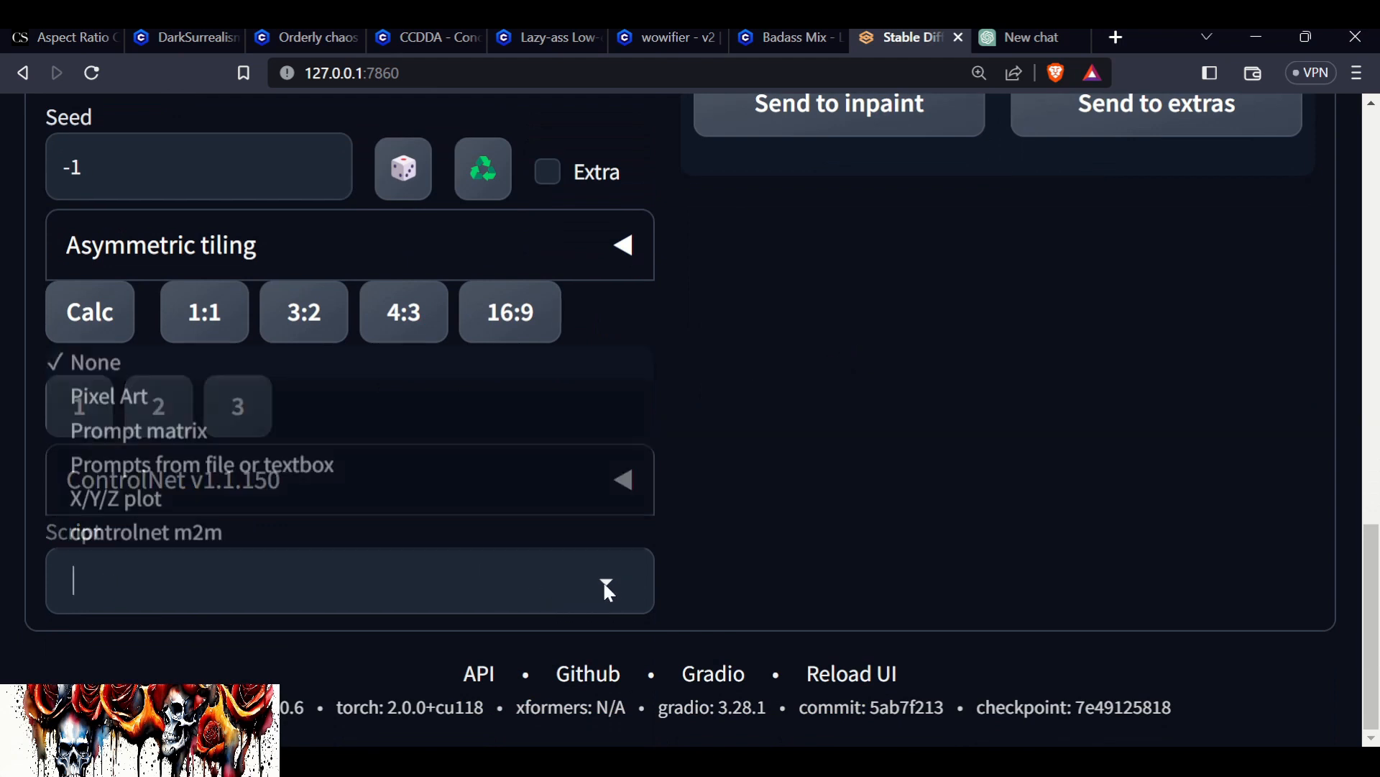
left_click(214, 463)
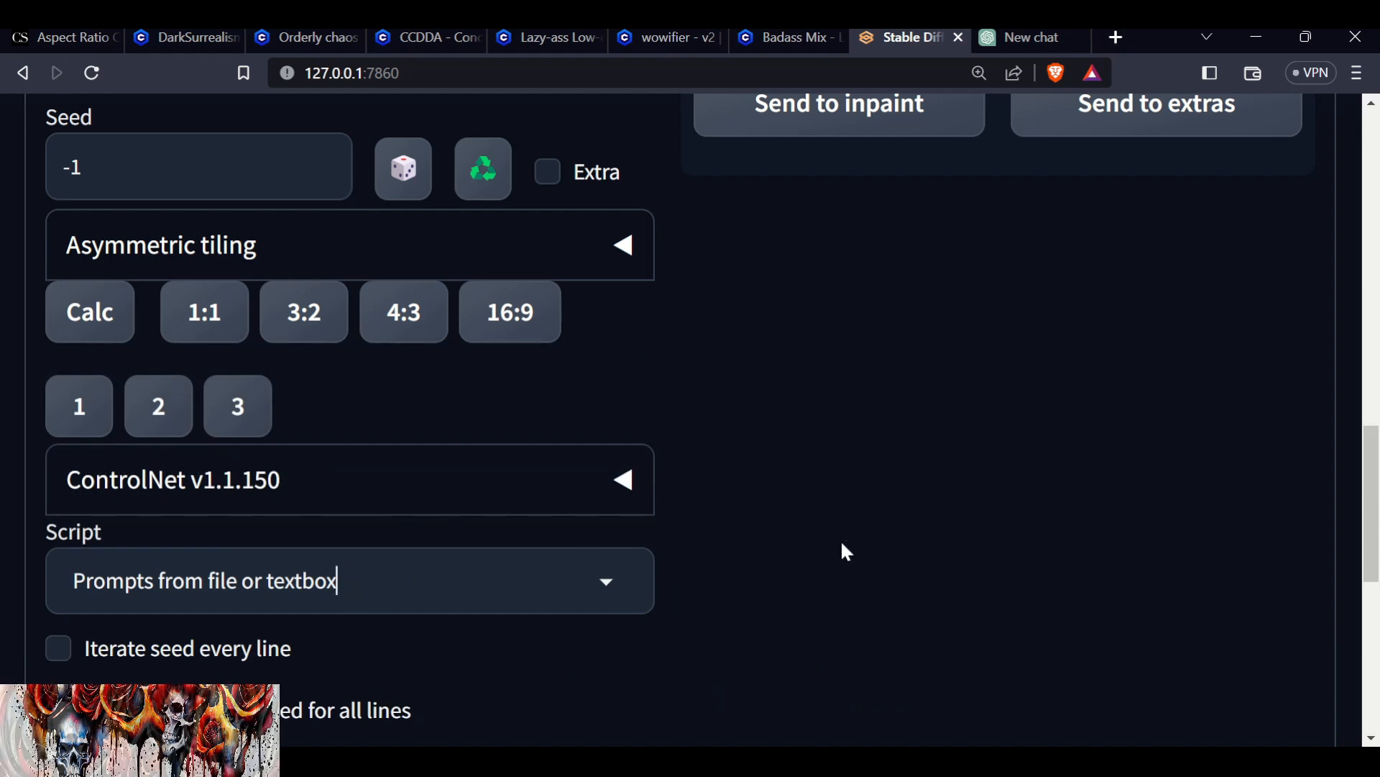
Paste the five copied prompts into the script's list of prompt inputs.
scroll(834, 550, "down", 5)
left_click(122, 475)
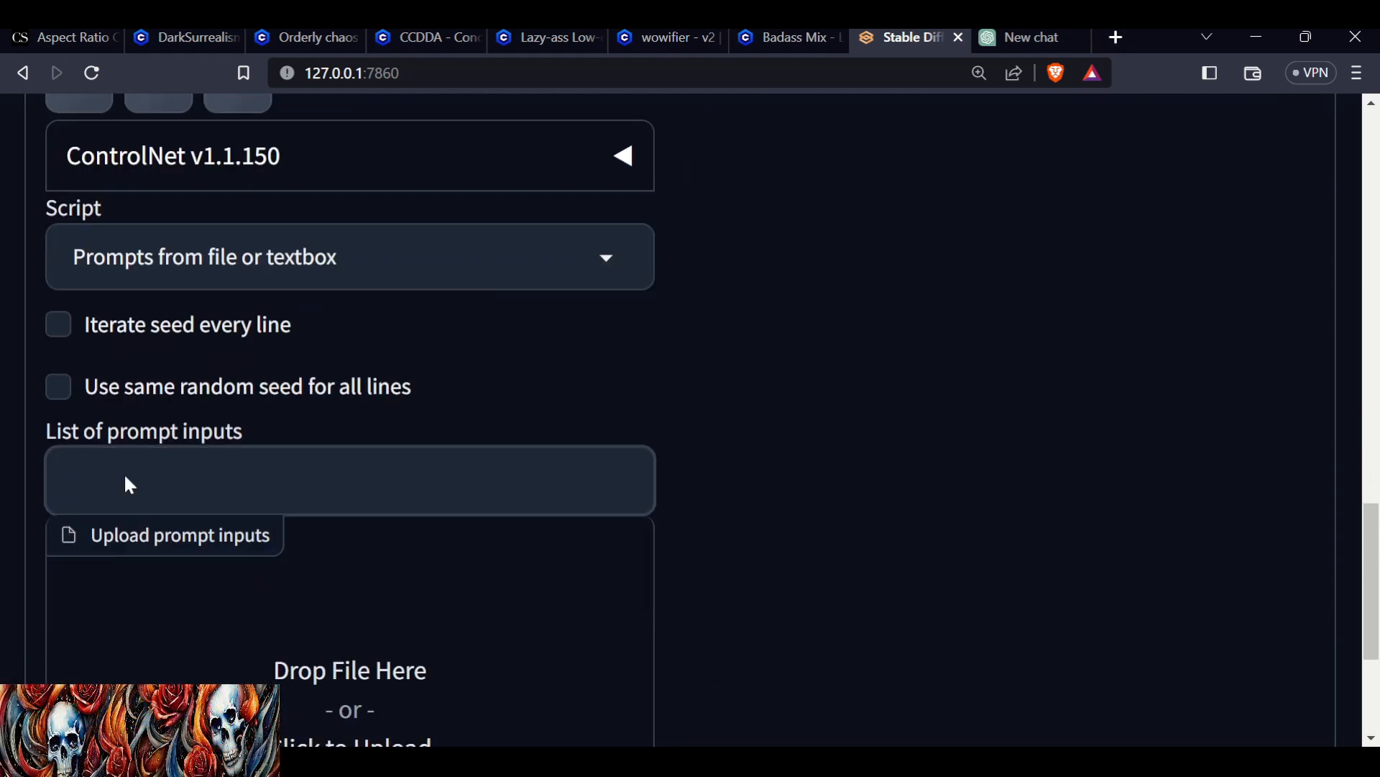
key("ctrl+v")
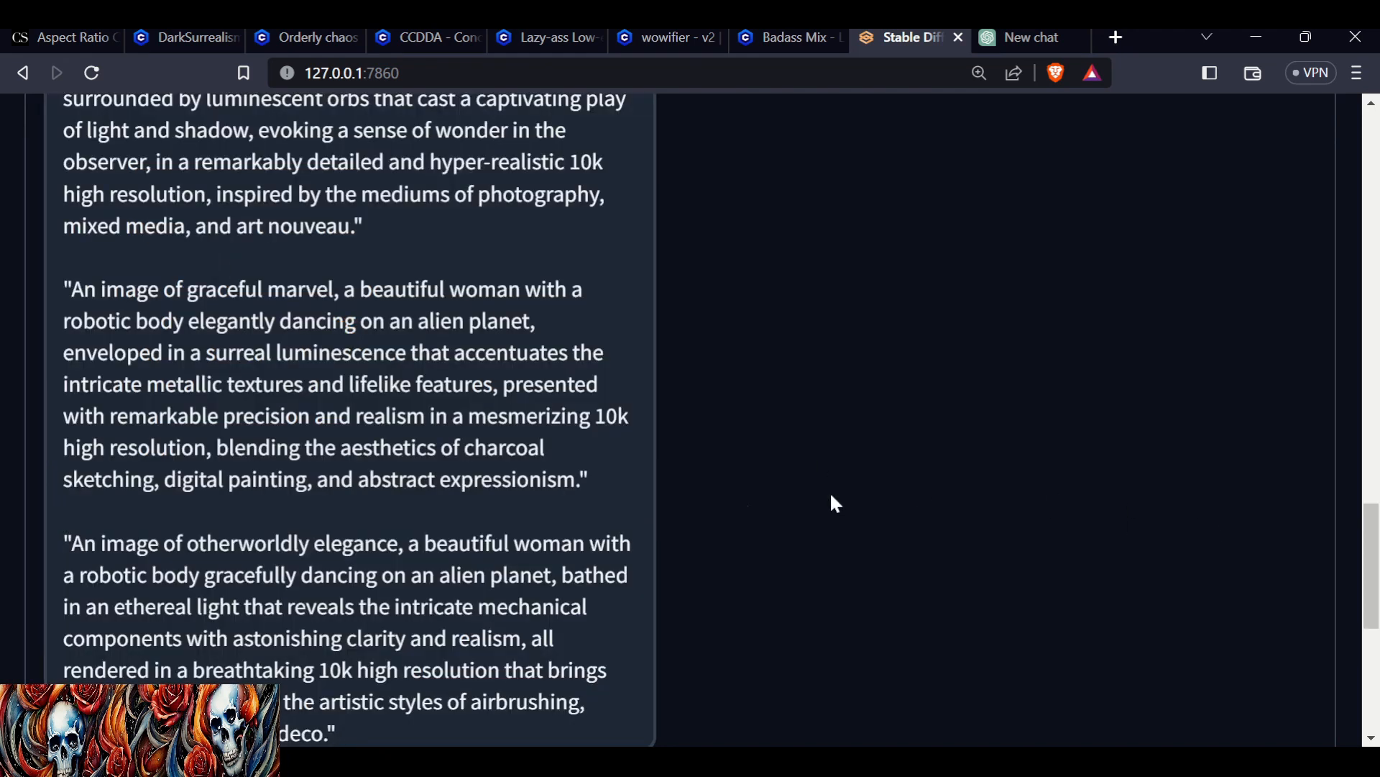
scroll(376, 398, "down", 1)
Set the image width to 768 and the sampling steps to 45.
scroll(388, 595, "up", 15)
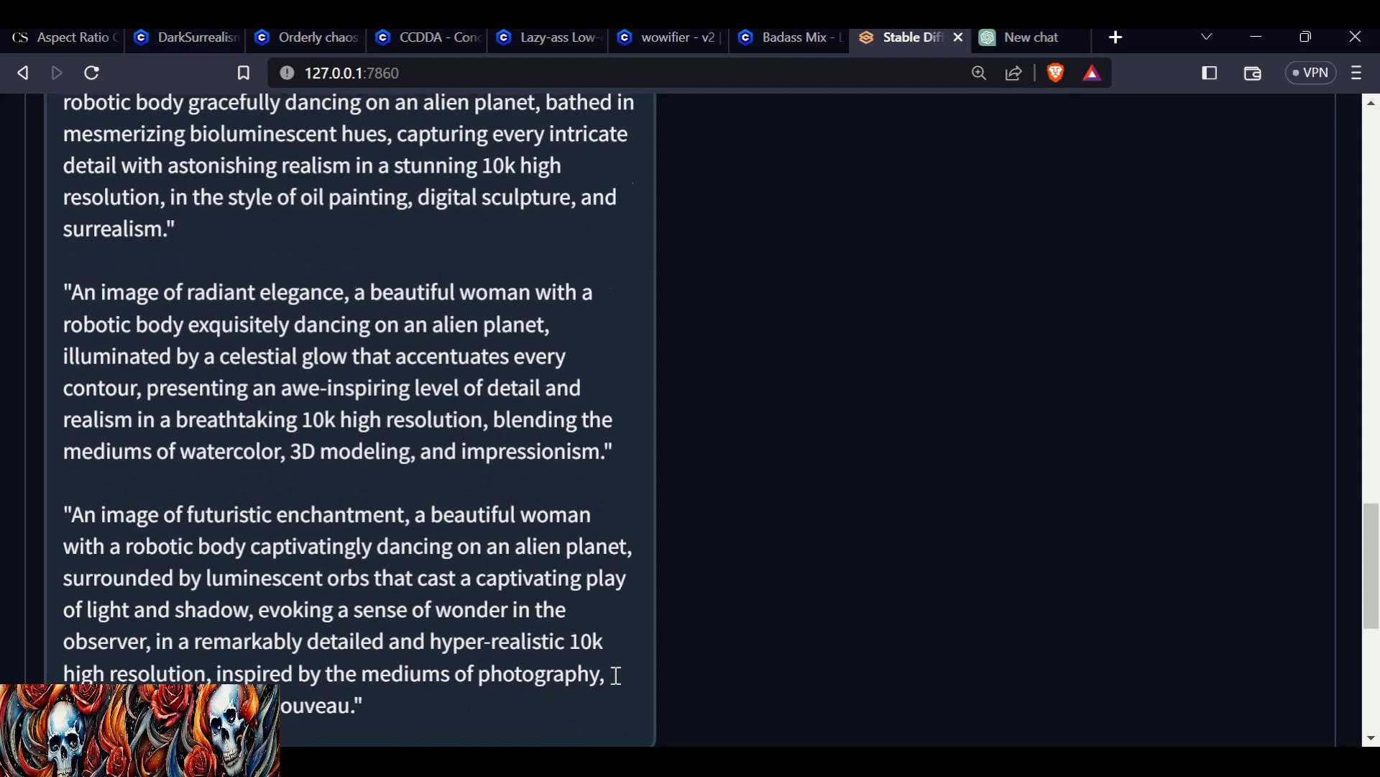
scroll(780, 624, "up", 10)
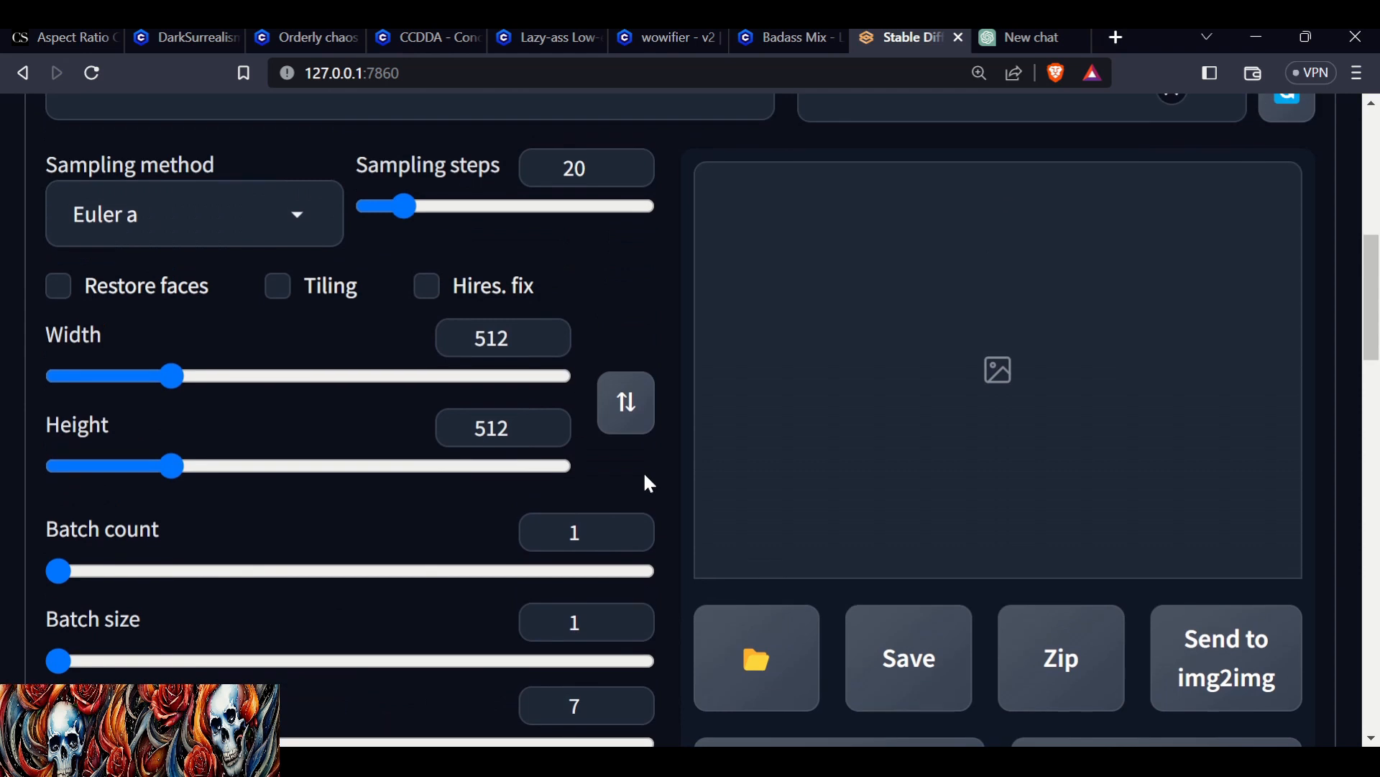
left_click_drag(523, 338, 391, 349)
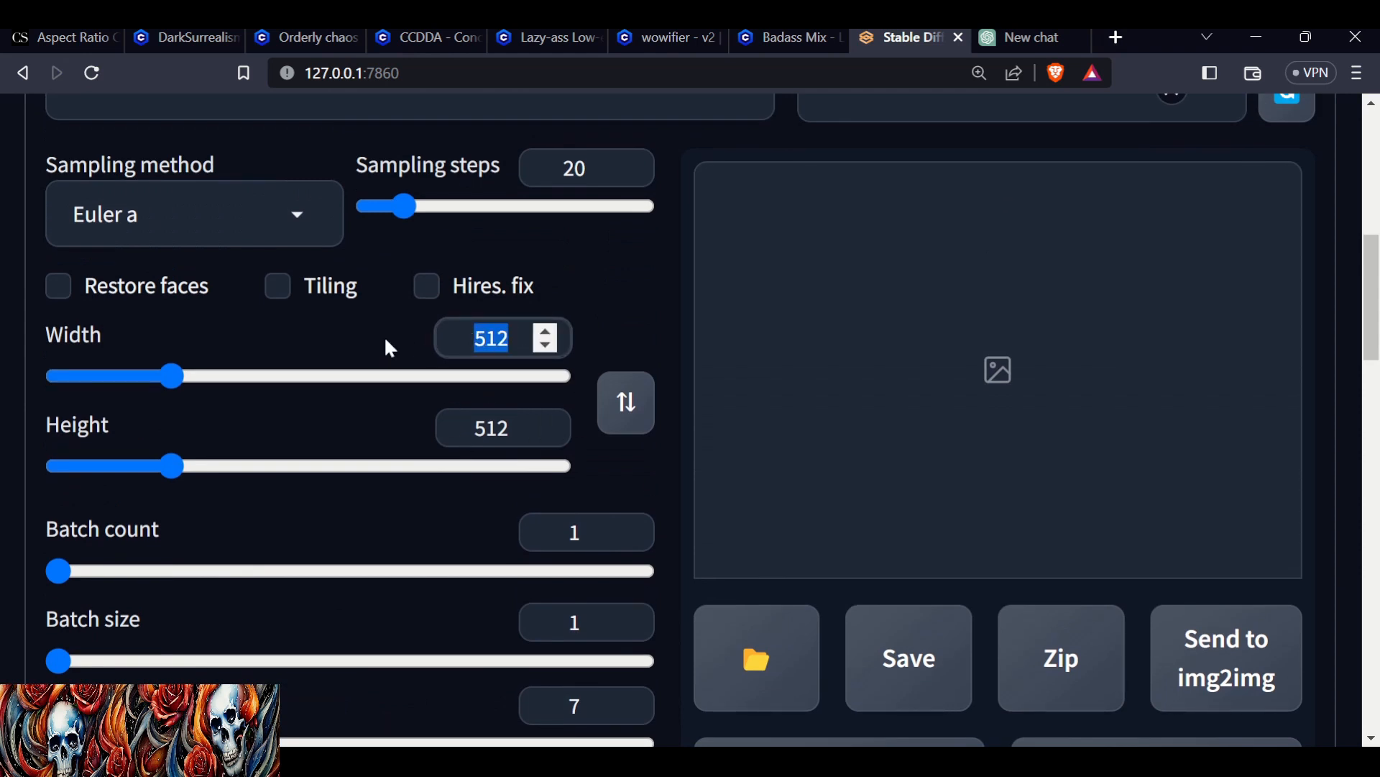
type("768")
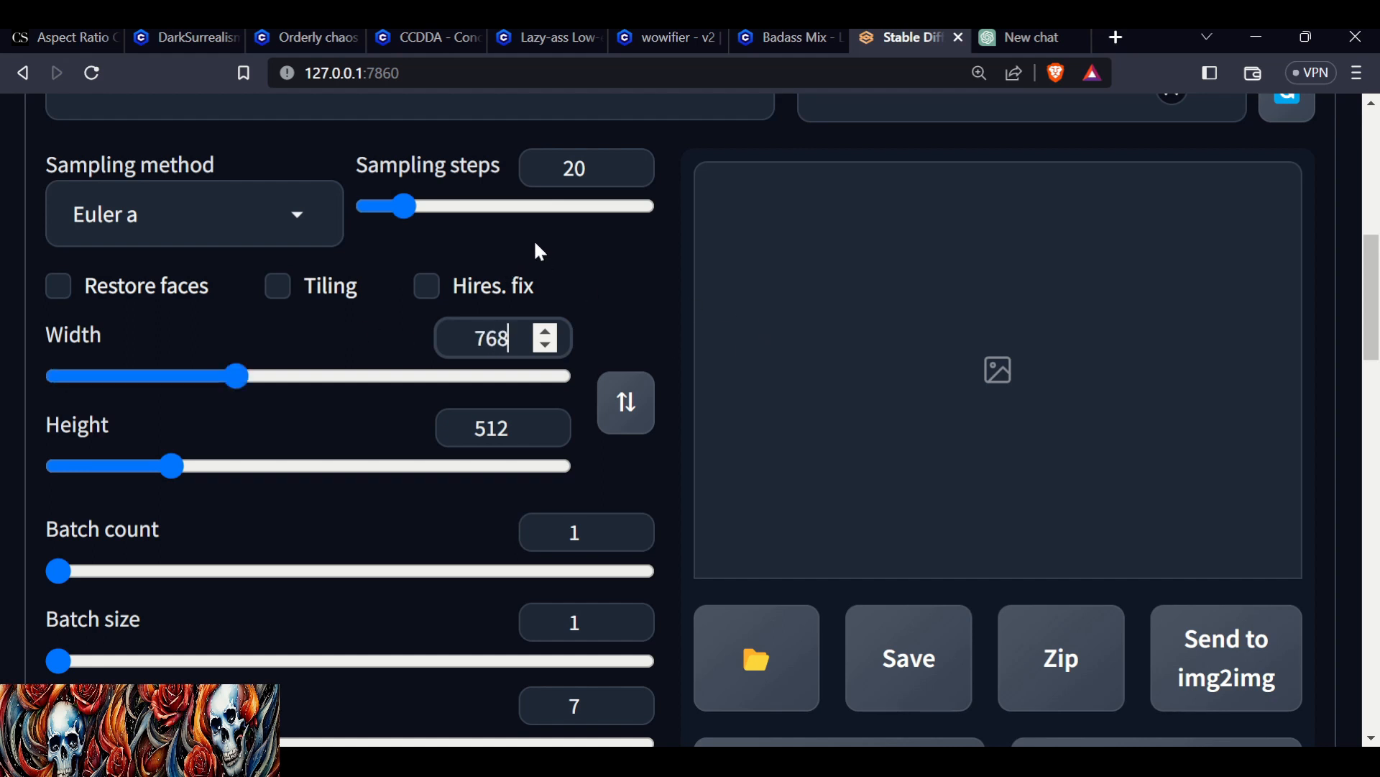
left_click_drag(397, 207, 455, 221)
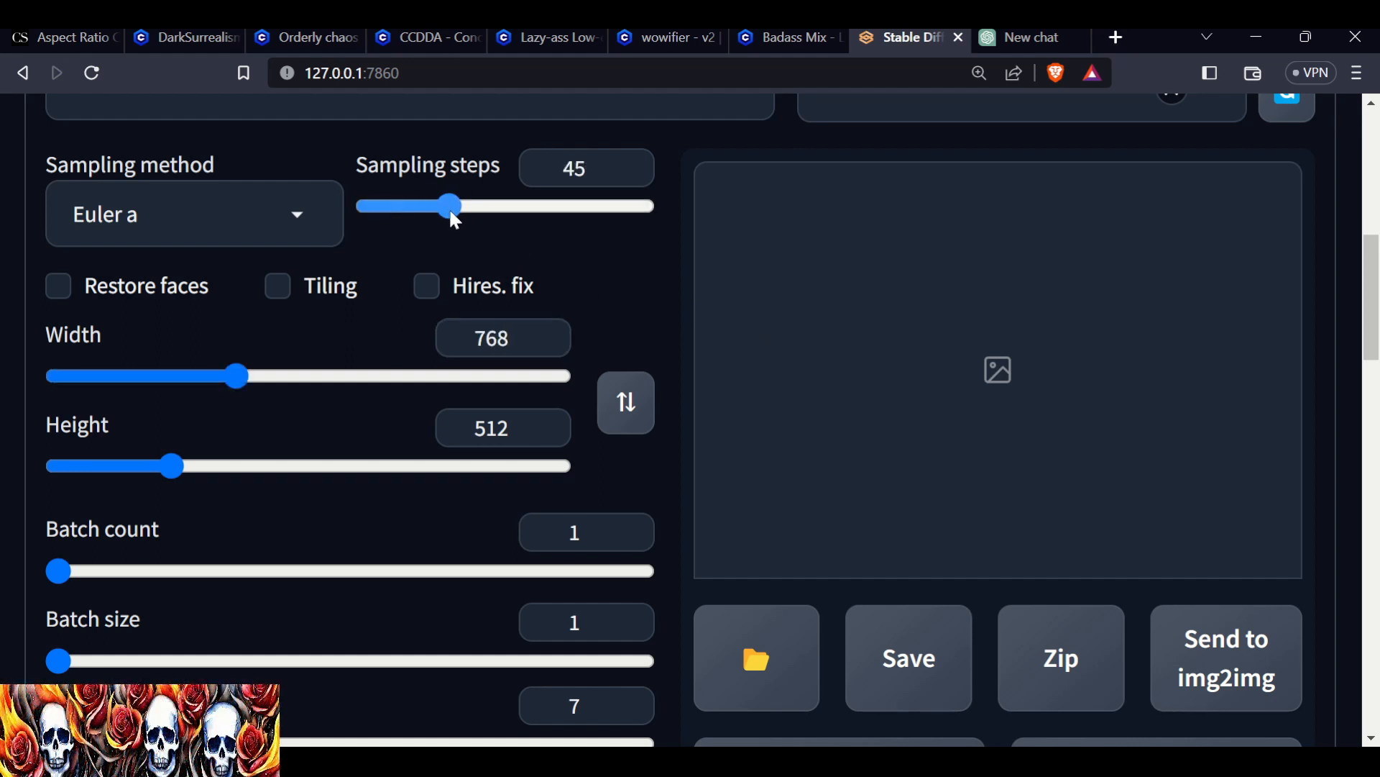
Choose DPM++ SDE Karras as the sampling method and set the CFG scale to 5.
left_click(303, 225)
scroll(201, 463, "down", 3)
left_click(163, 579)
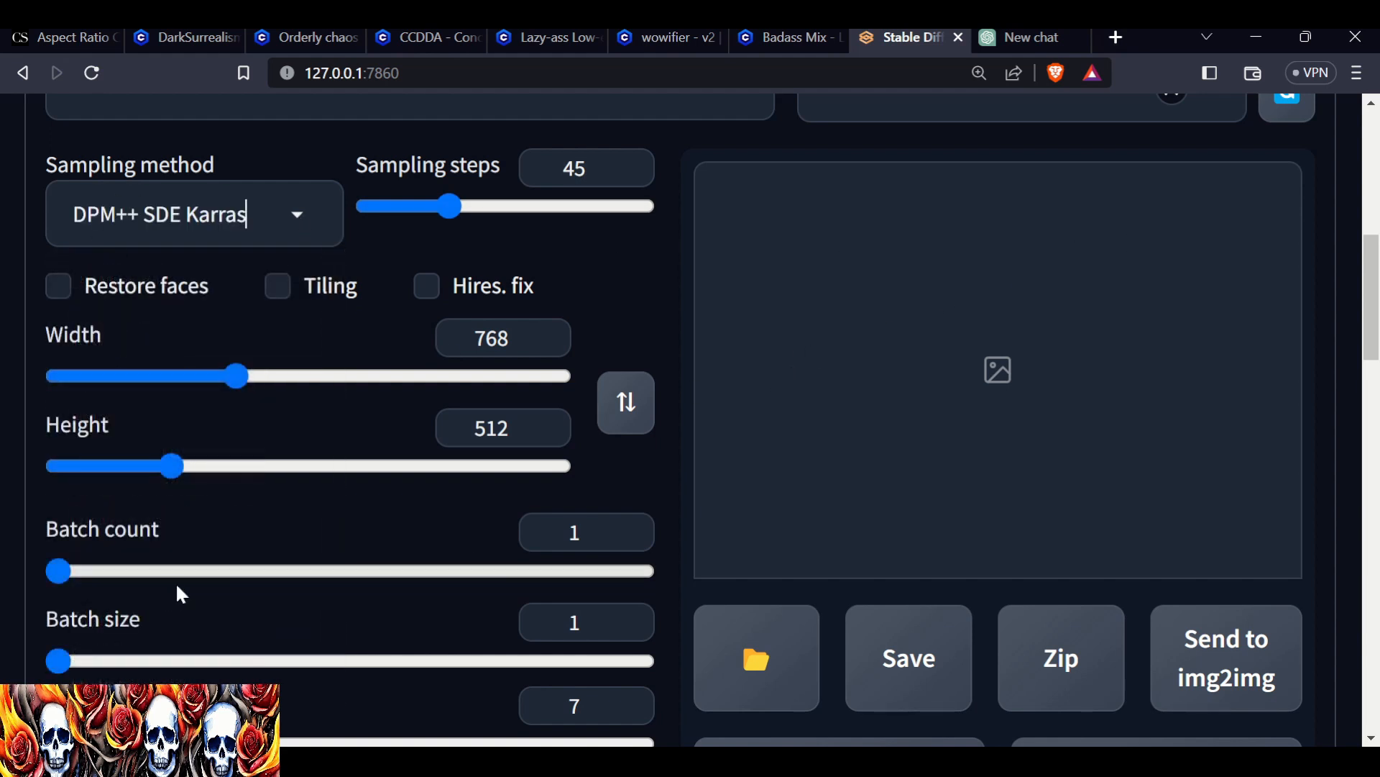
scroll(1066, 364, "down", 5)
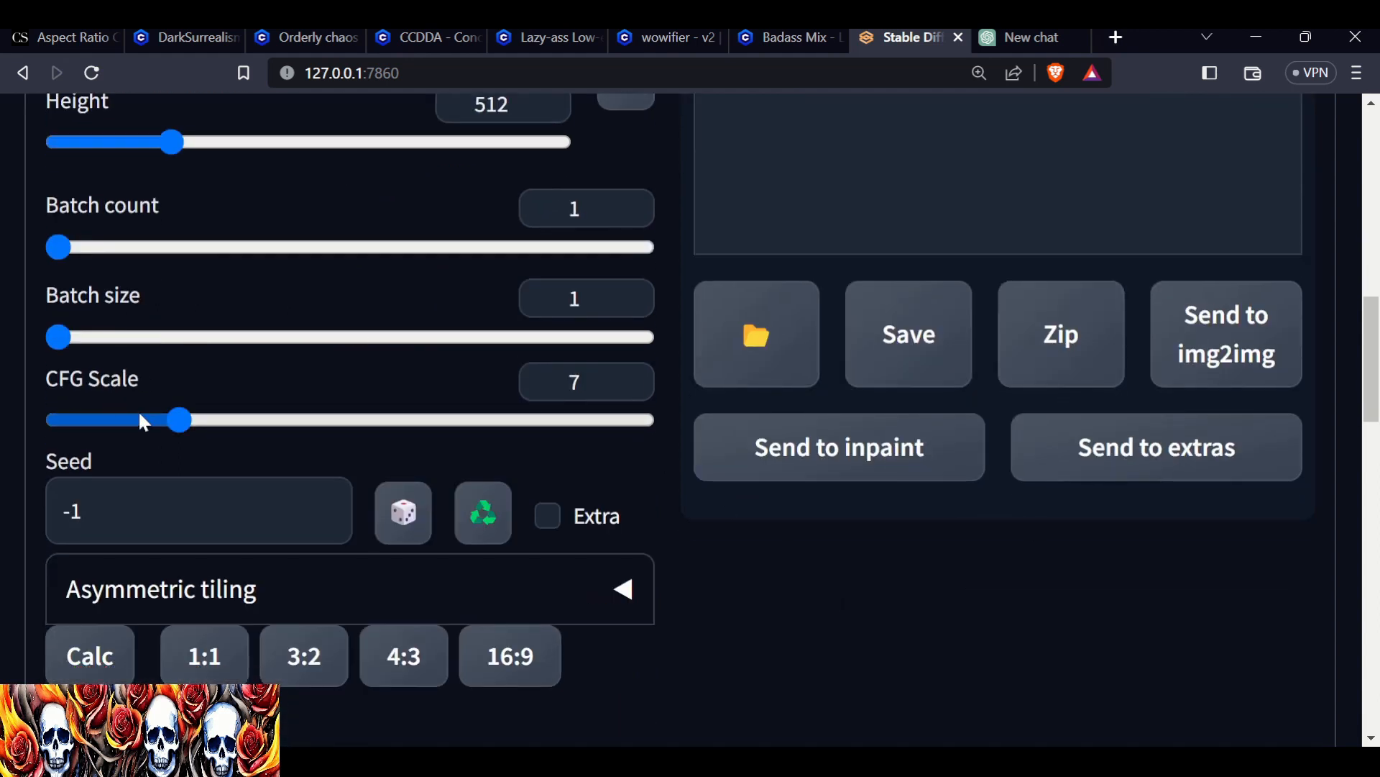
left_click_drag(180, 420, 138, 421)
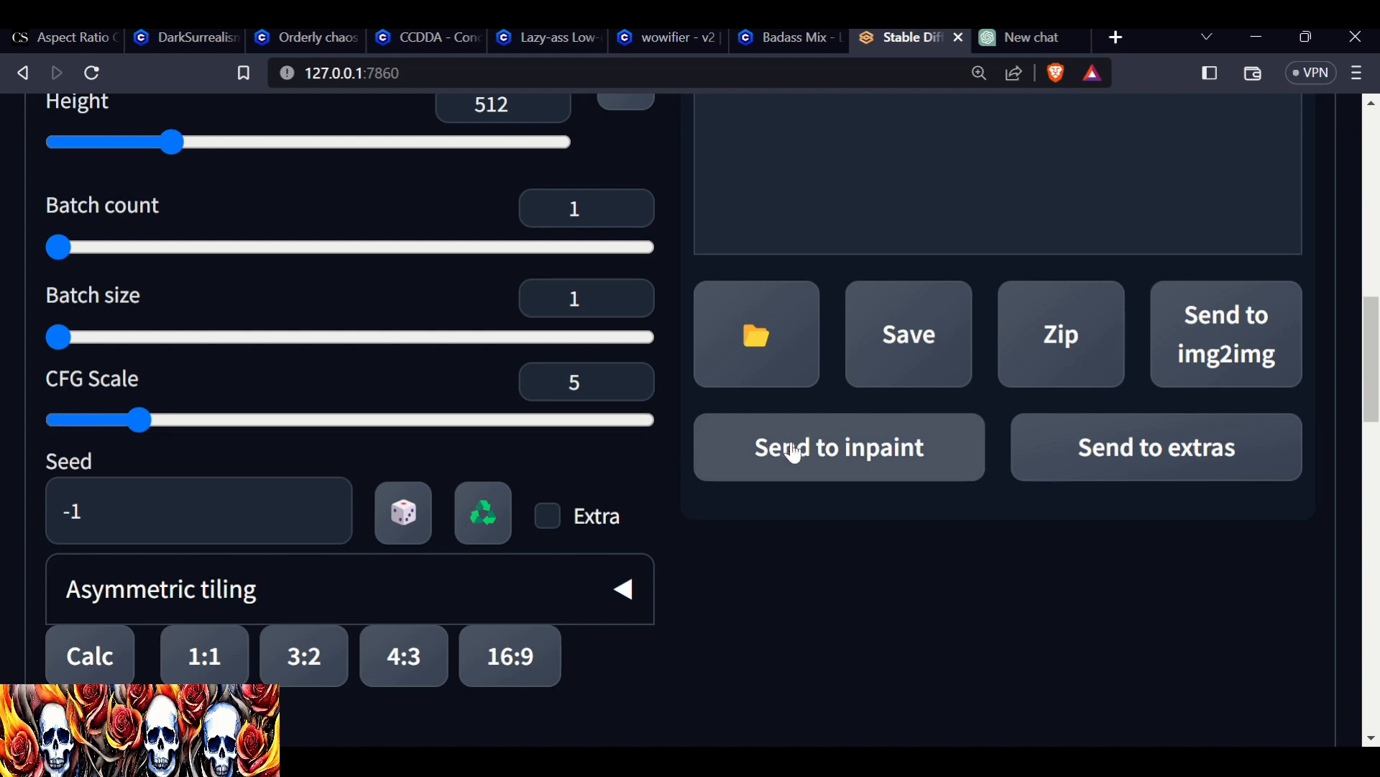
Review the generation settings, the script options and the pasted list of prompt inputs.
scroll(1036, 552, "up", 1)
scroll(1034, 548, "up", 10)
scroll(1079, 516, "down", 8)
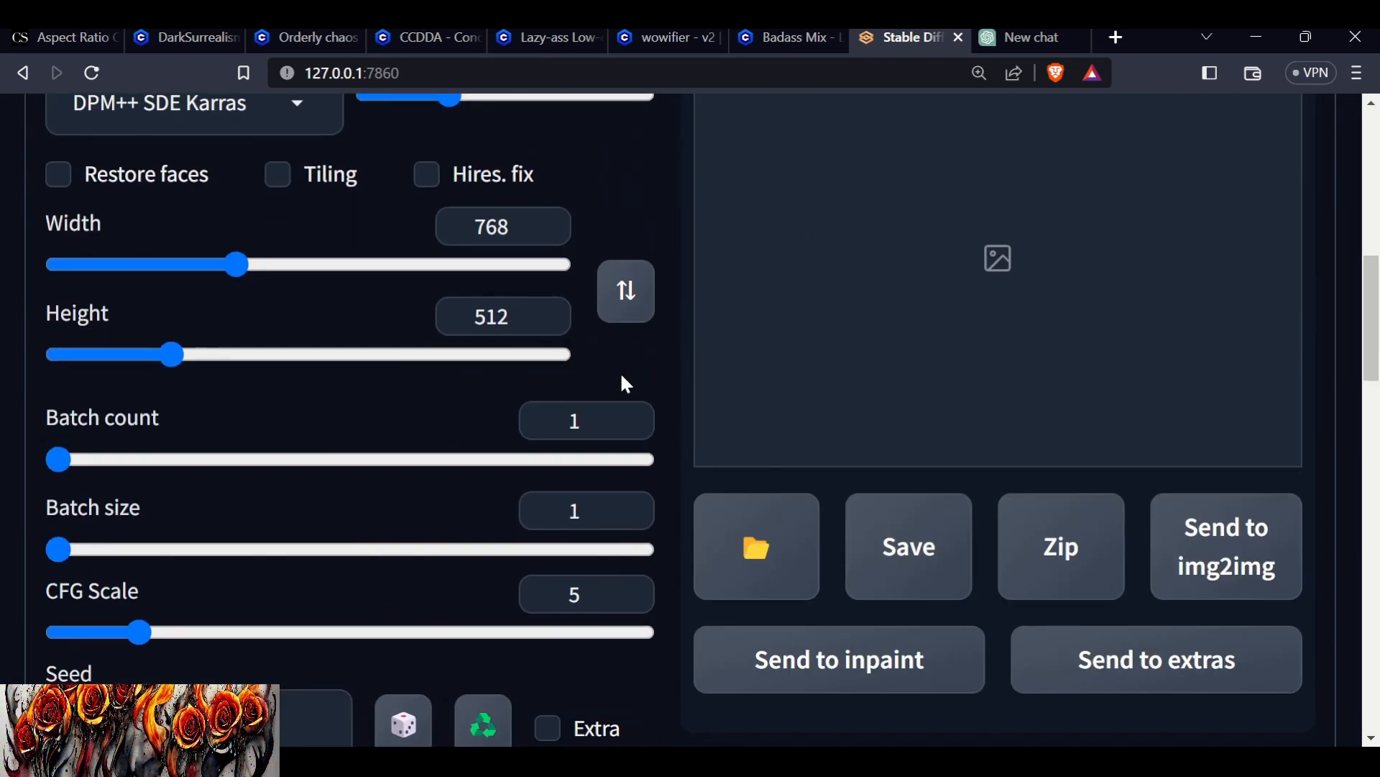
left_click(628, 414)
left_click(629, 427)
scroll(854, 419, "down", 15)
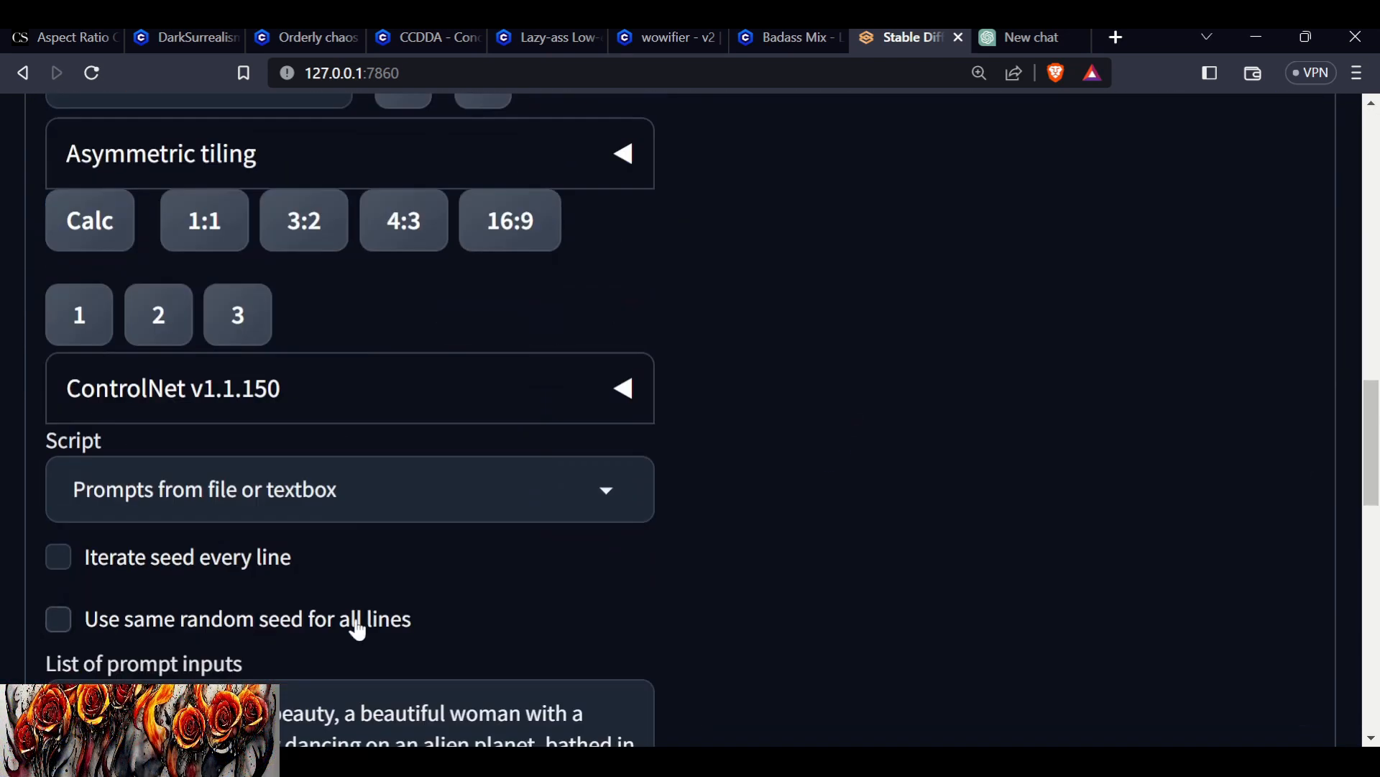
scroll(432, 653, "down", 4)
scroll(451, 611, "down", 4)
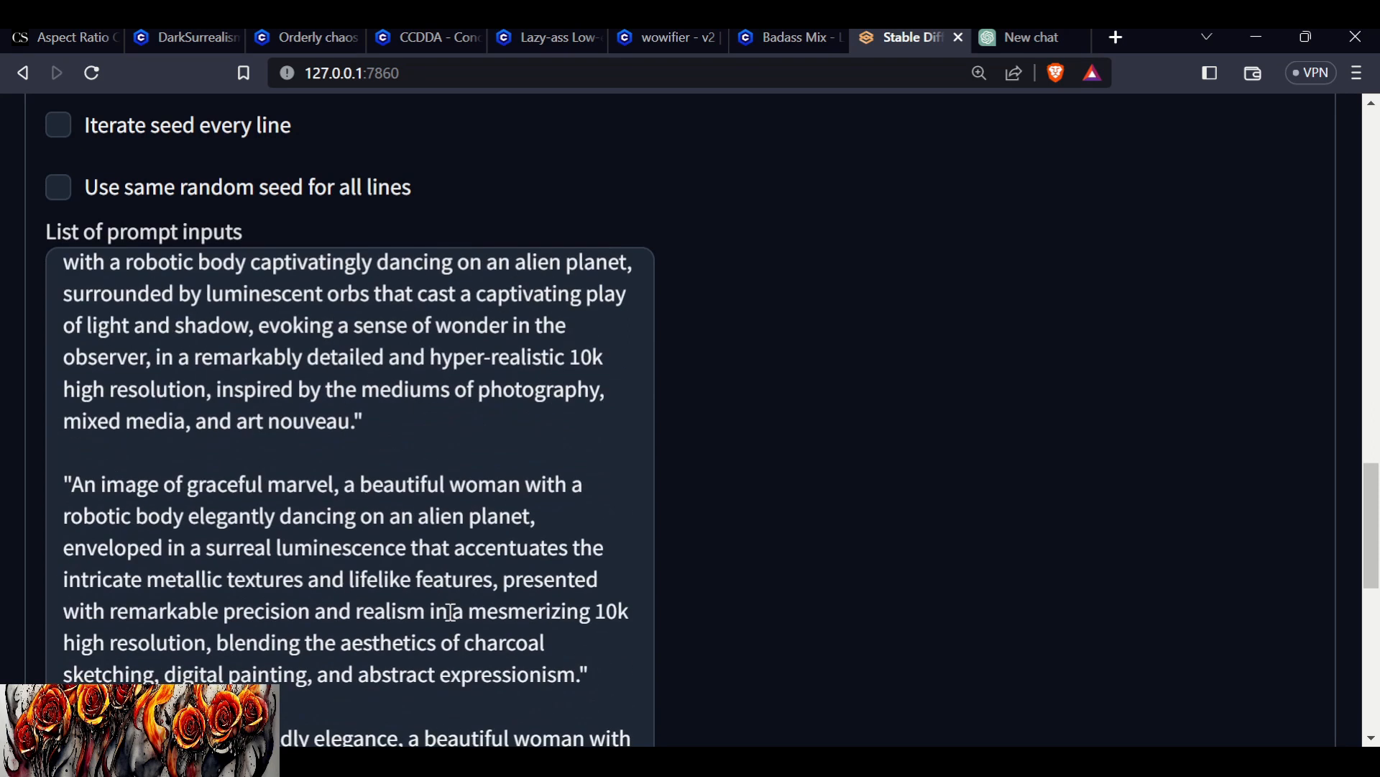
Generate the batch of images from the pasted list of prompts.
scroll(451, 612, "up", 8)
scroll(1051, 501, "up", 15)
left_click(1022, 513)
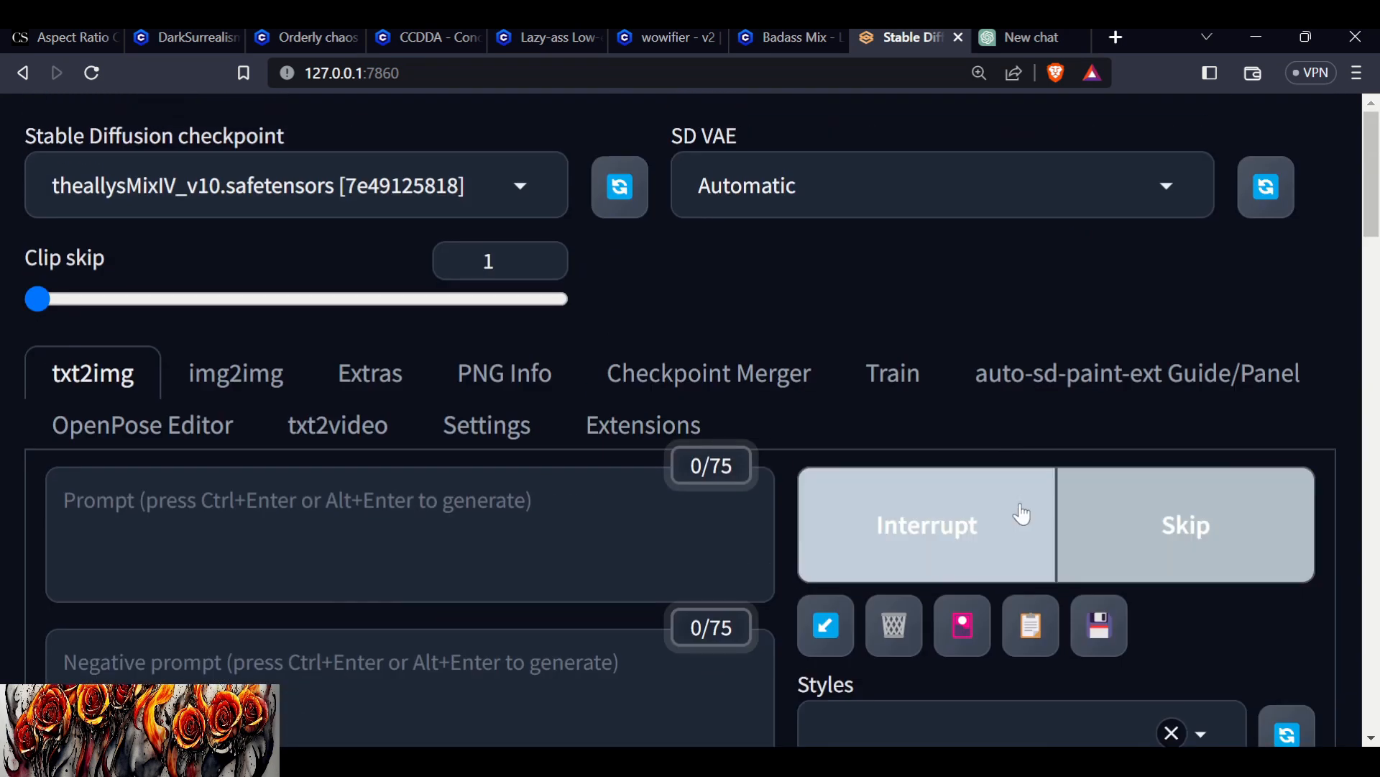
View each of the five generated images enlarged, one after another from first to last.
scroll(1023, 513, "down", 9)
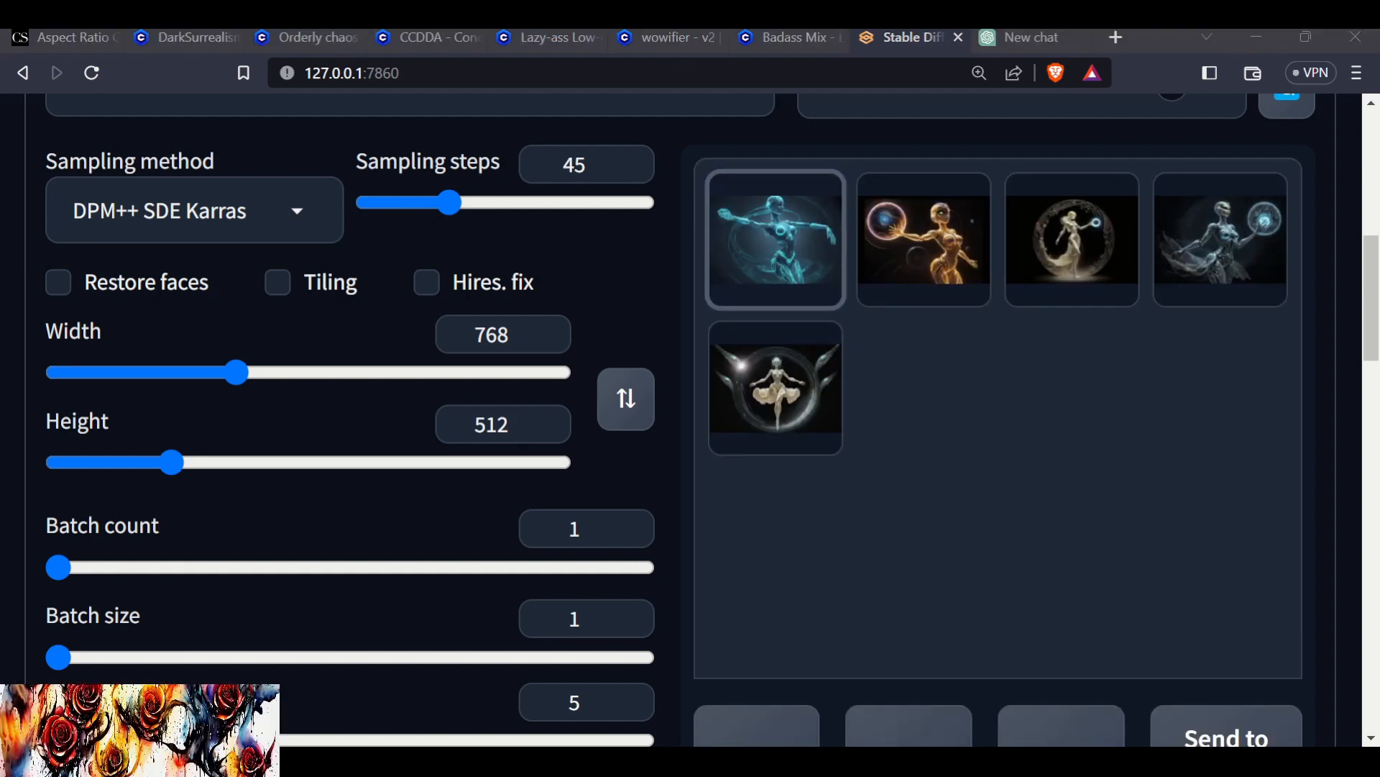
left_click(779, 230)
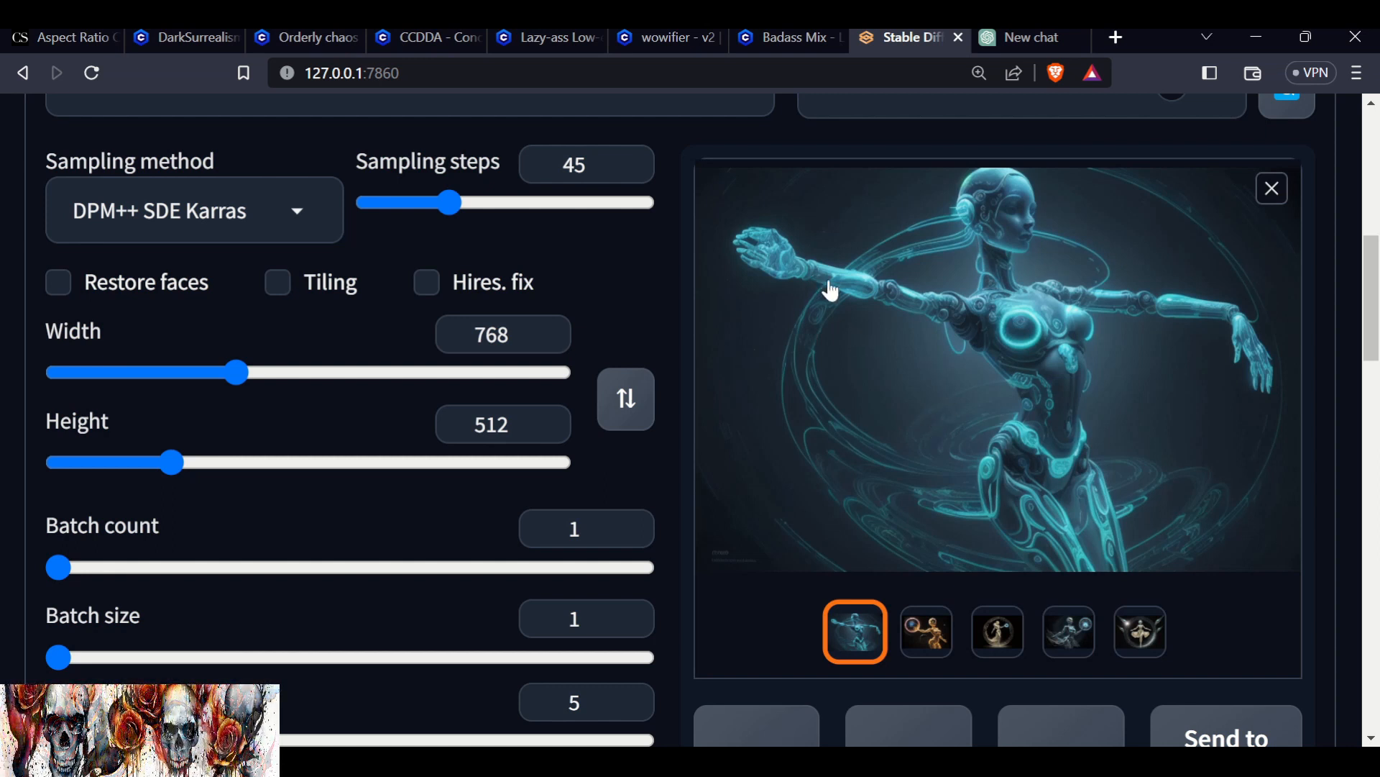
left_click(934, 618)
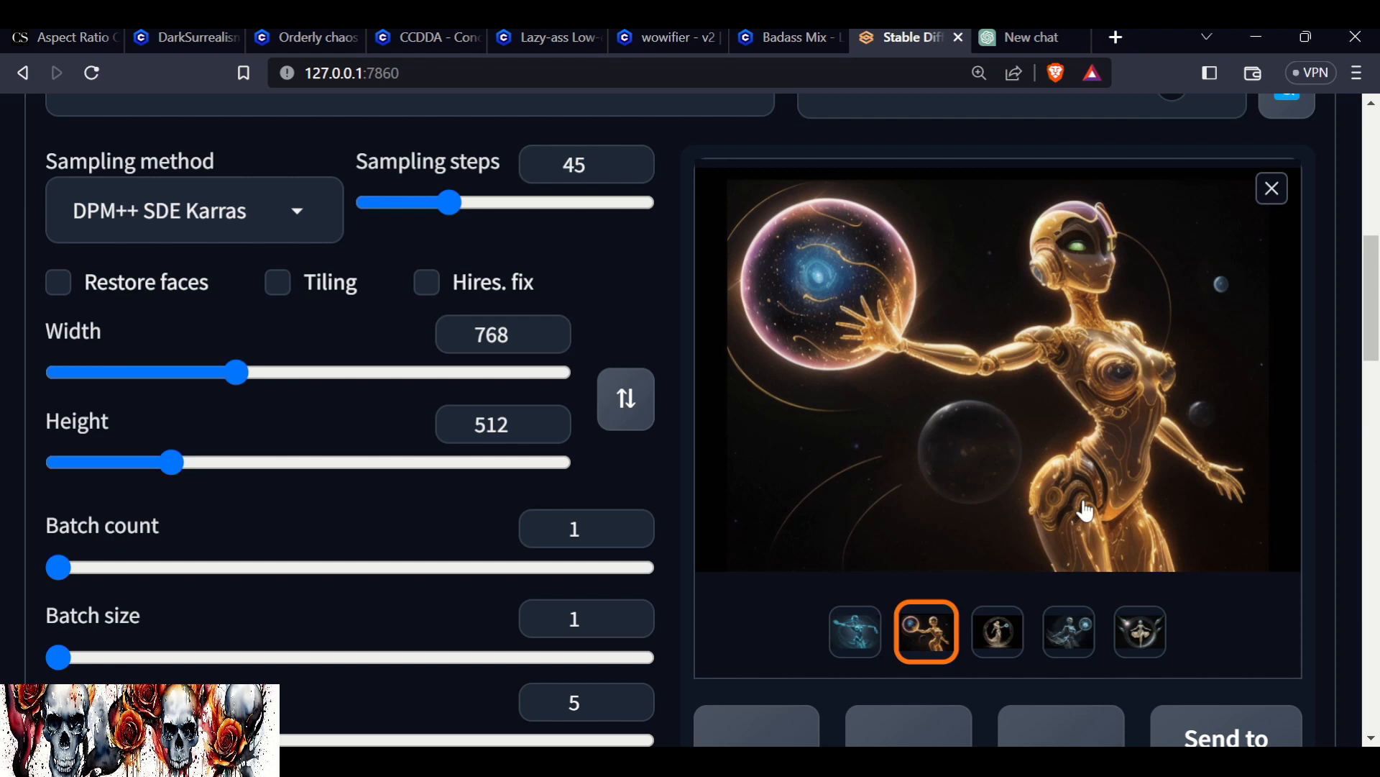
left_click(999, 634)
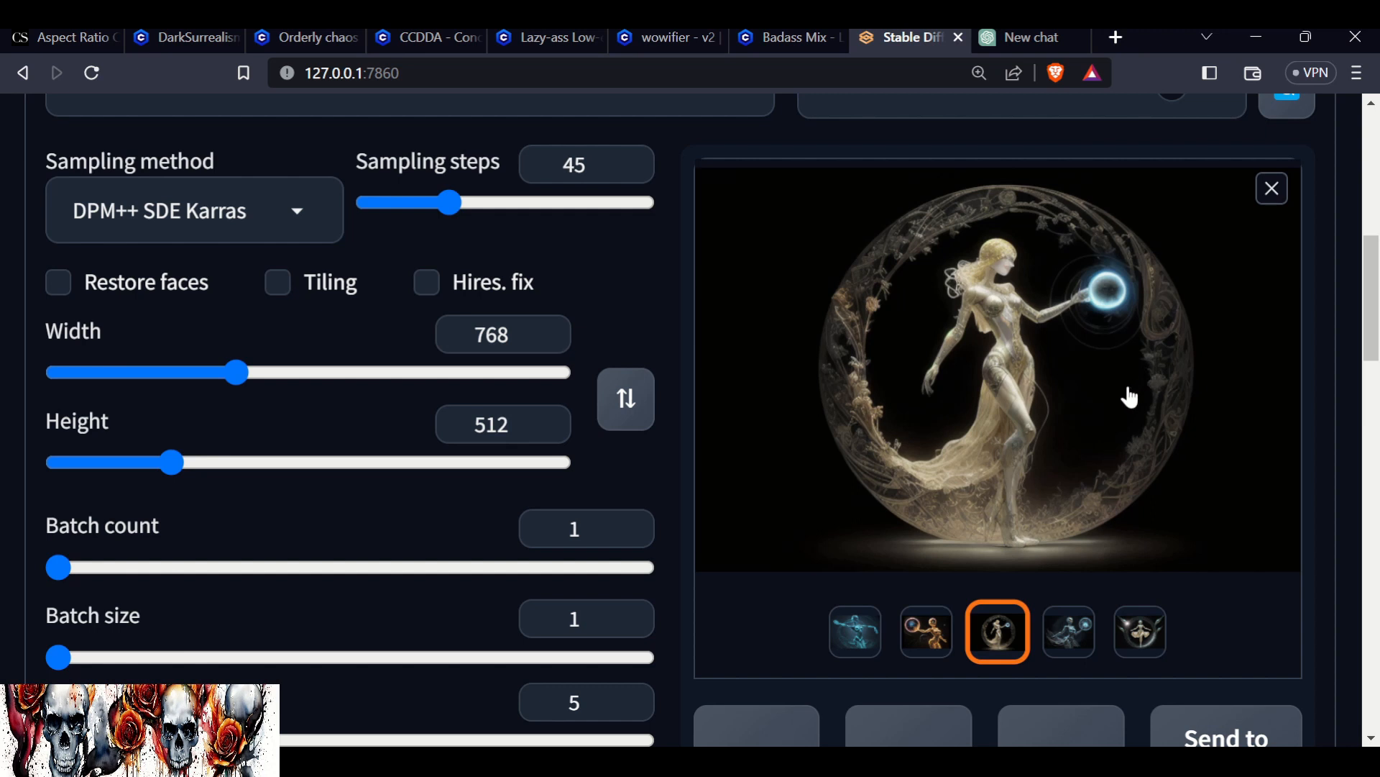
left_click(1068, 633)
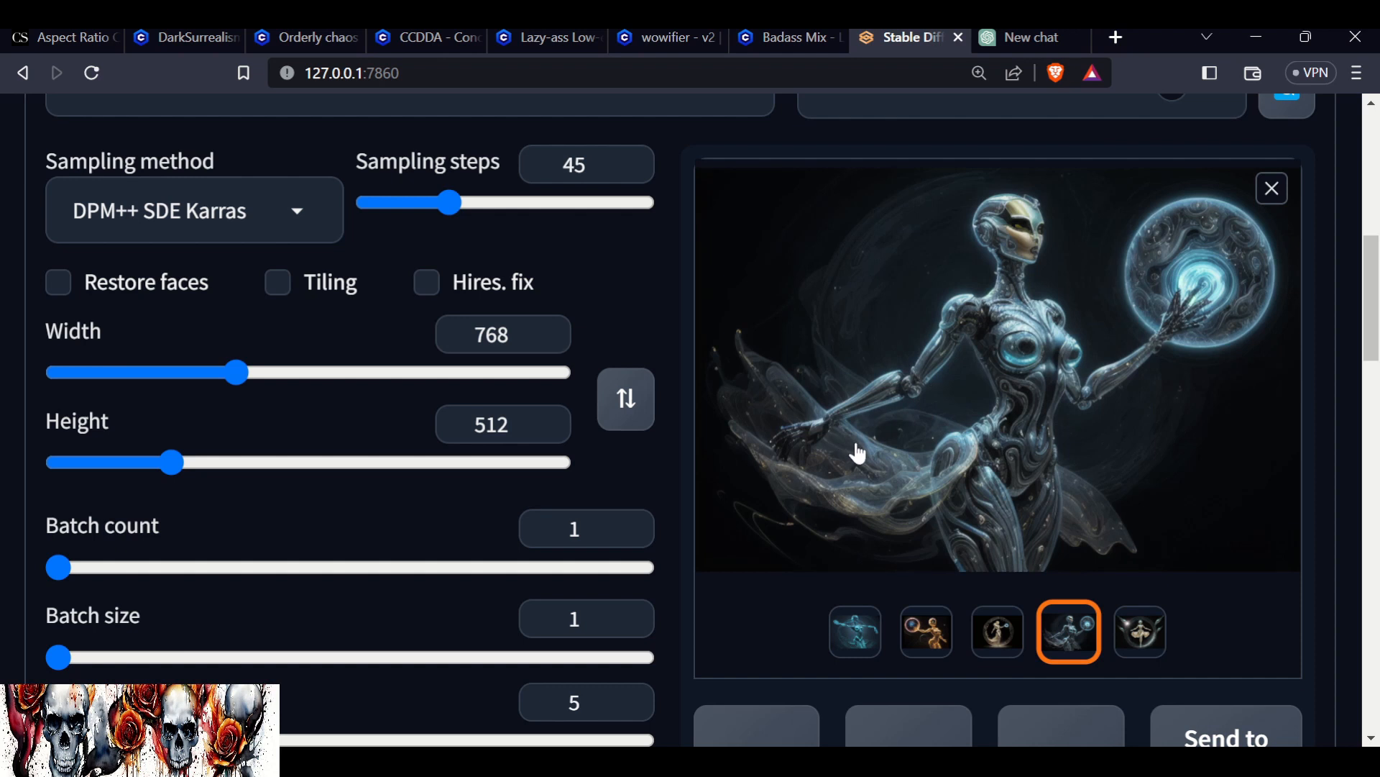
left_click(1142, 629)
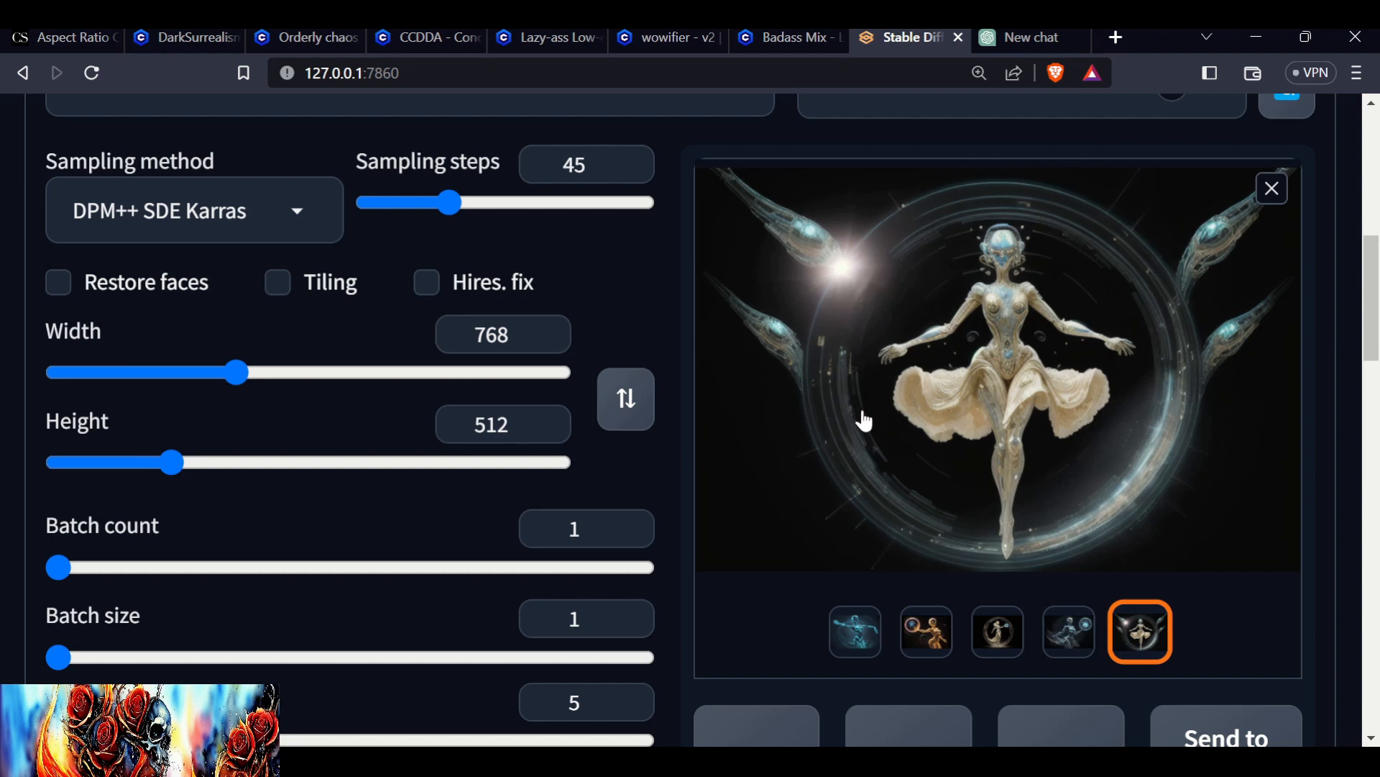
Review the list of prompt inputs, the generation settings and the last image's generation details.
scroll(791, 417, "up", 5)
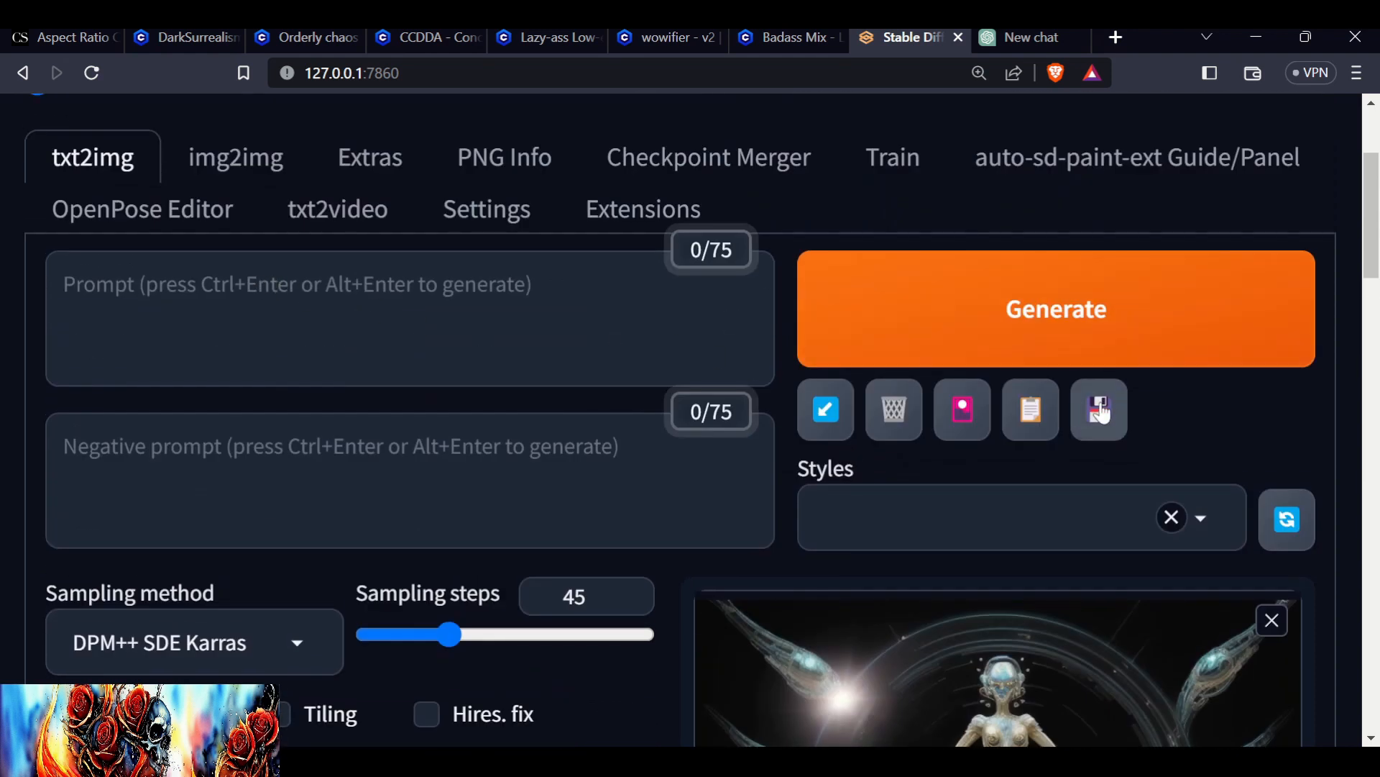
scroll(1049, 451, "down", 15)
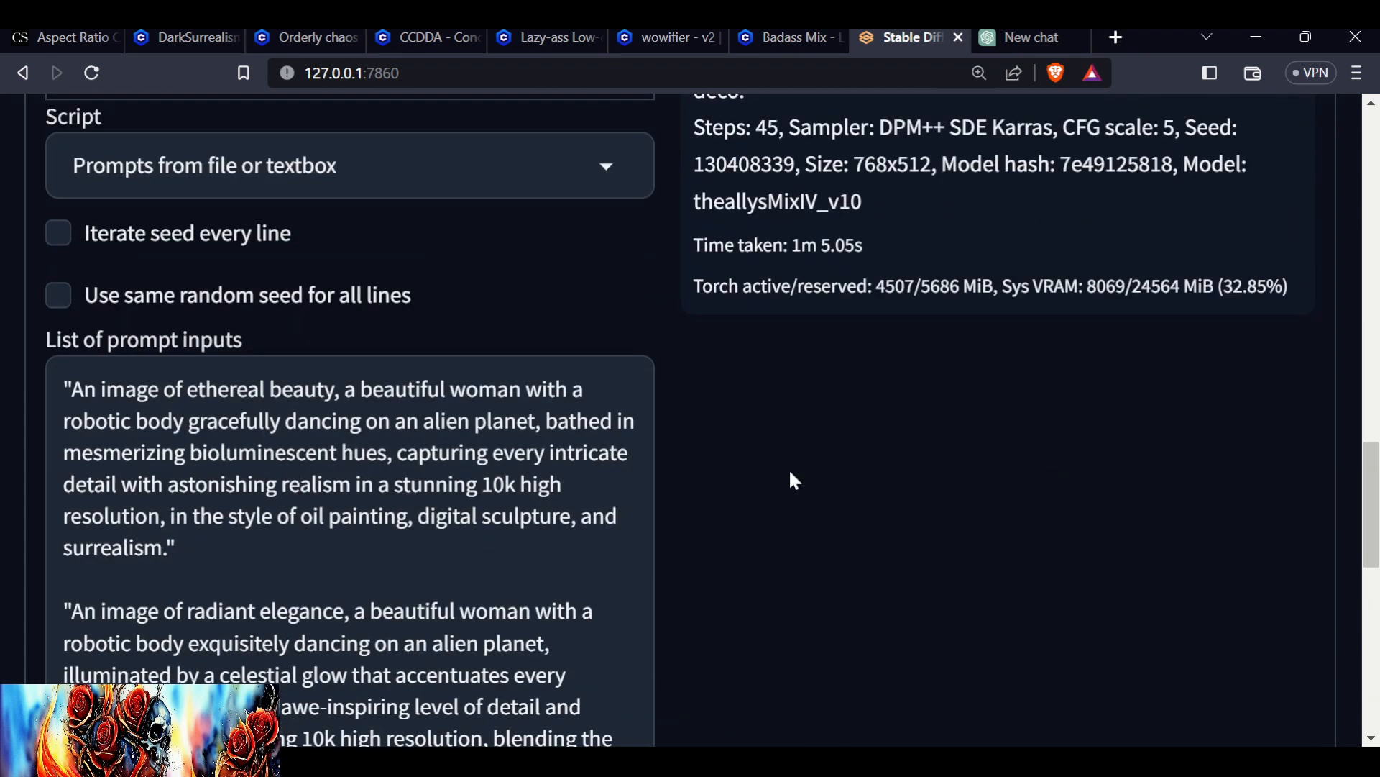
scroll(794, 481, "down", 4)
scroll(790, 481, "down", 5)
scroll(791, 480, "up", 10)
scroll(811, 499, "up", 7)
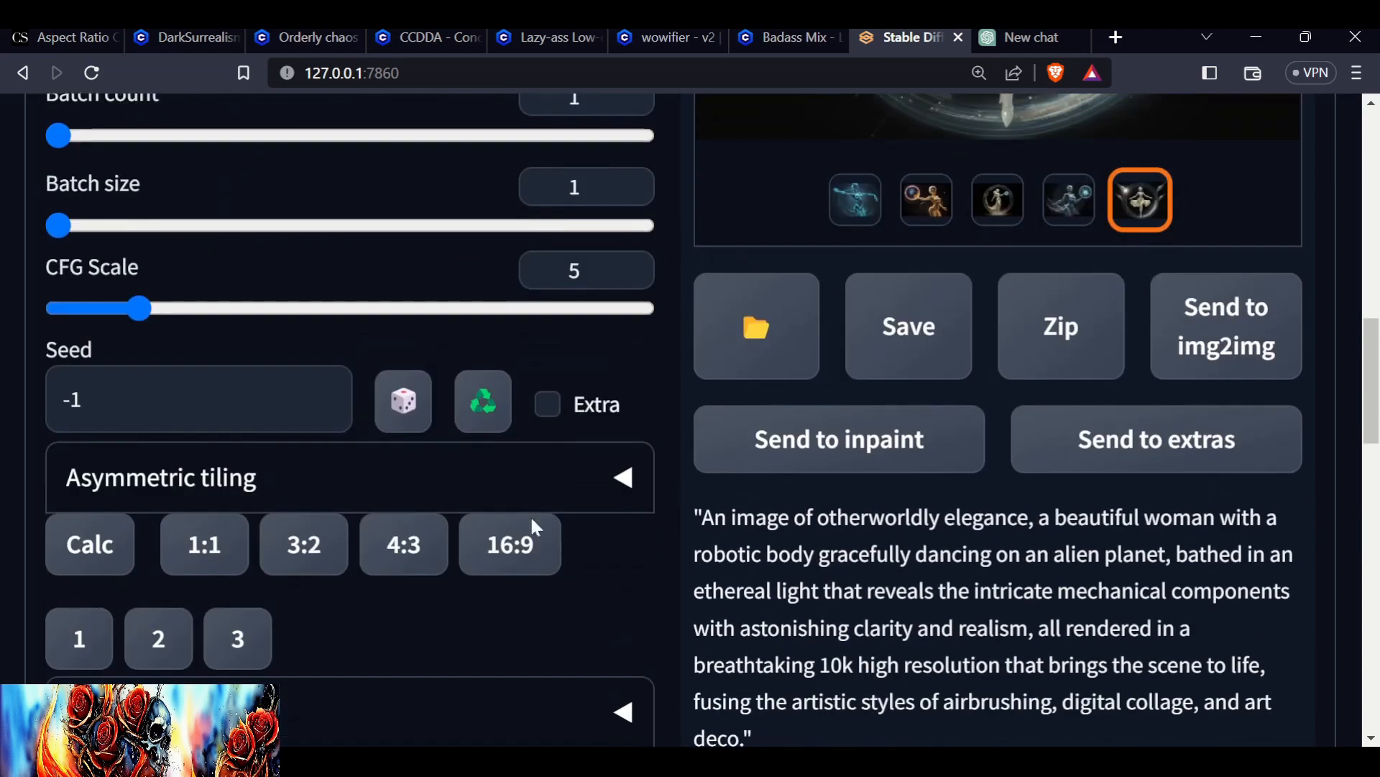
scroll(1004, 543, "up", 6)
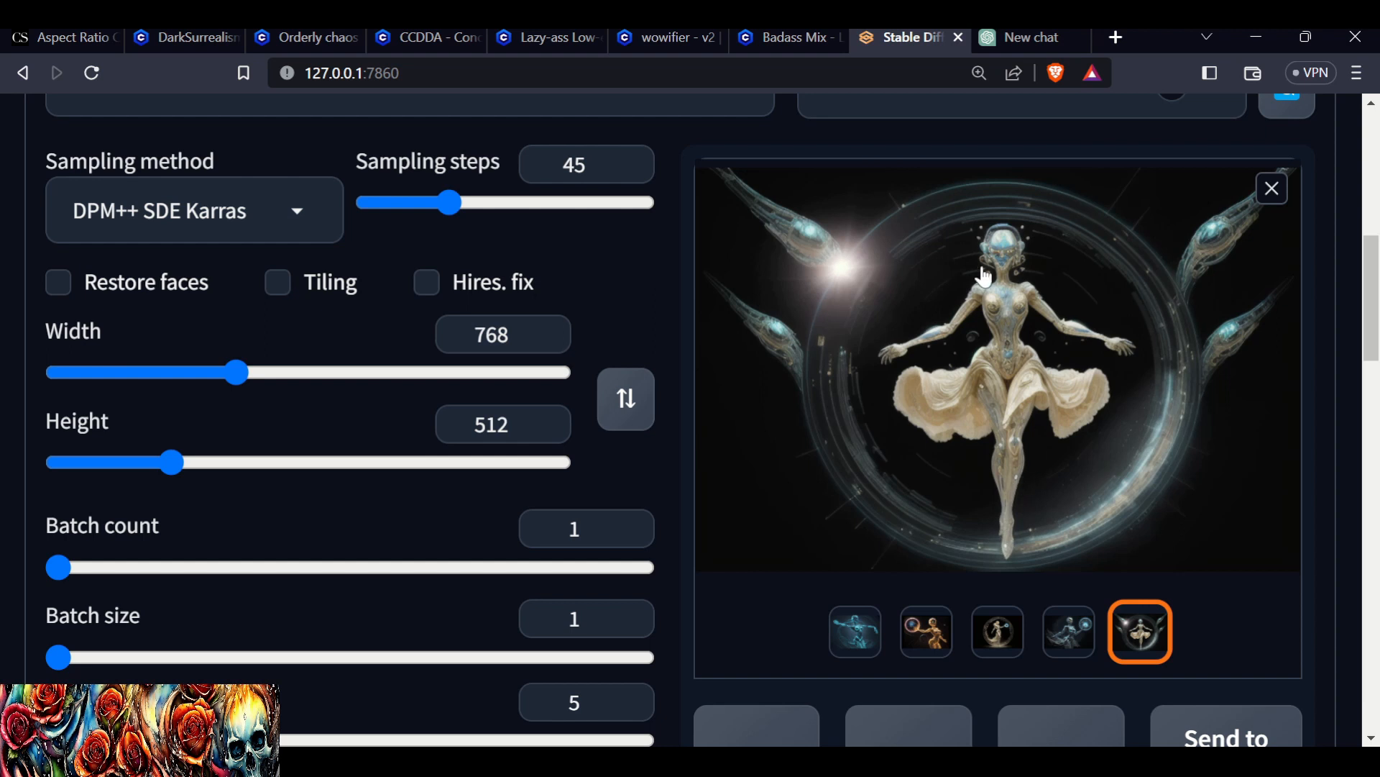
Compare the generated images again and bring up the third one, the blonde figure holding a glowing orb.
left_click(1073, 639)
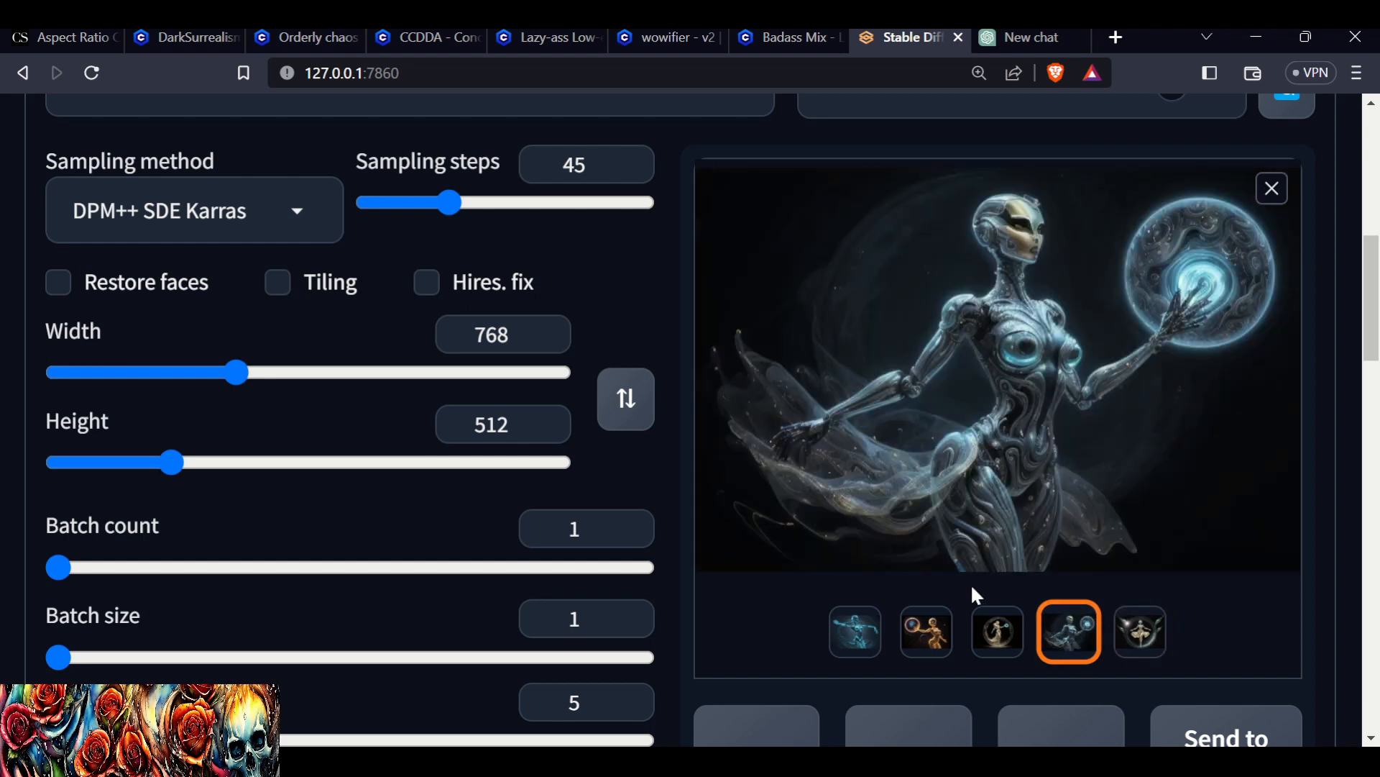
left_click(983, 633)
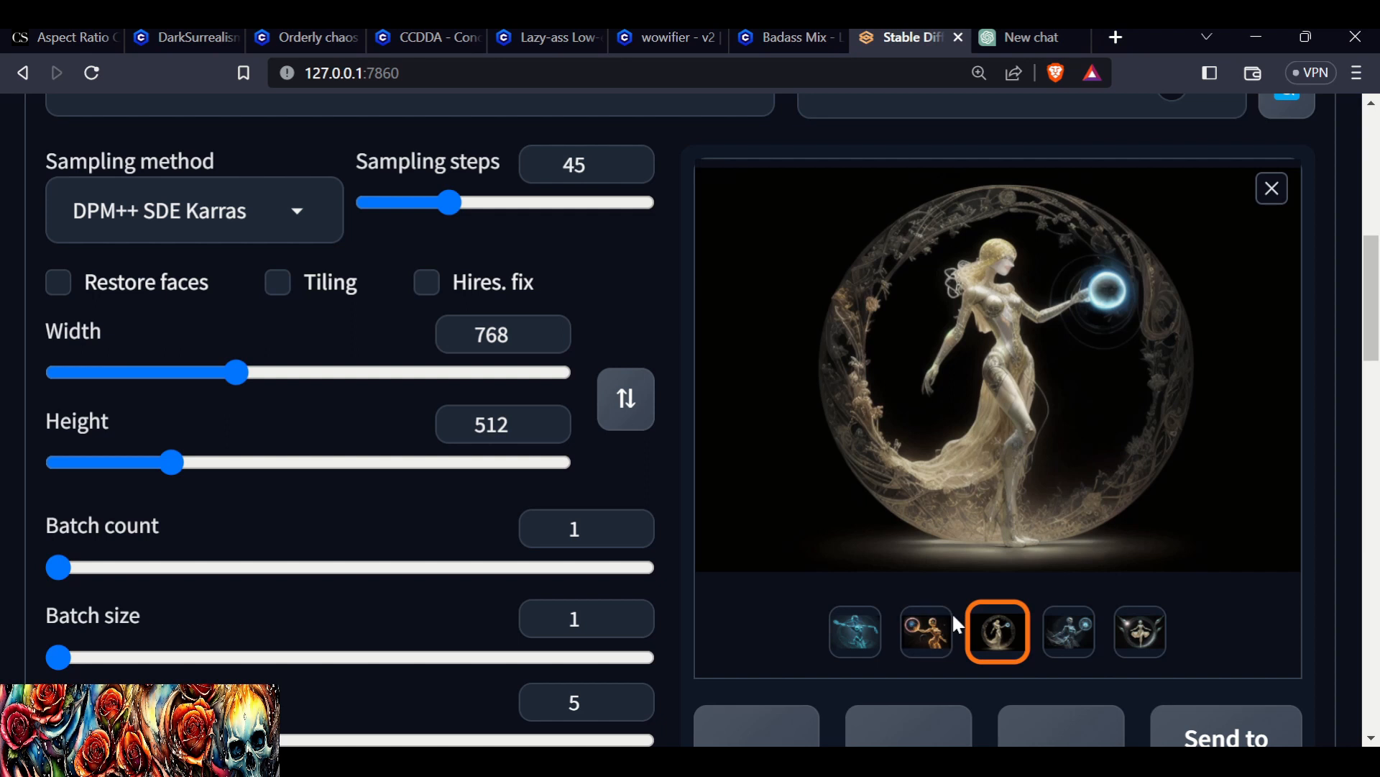
left_click(954, 630)
left_click(865, 633)
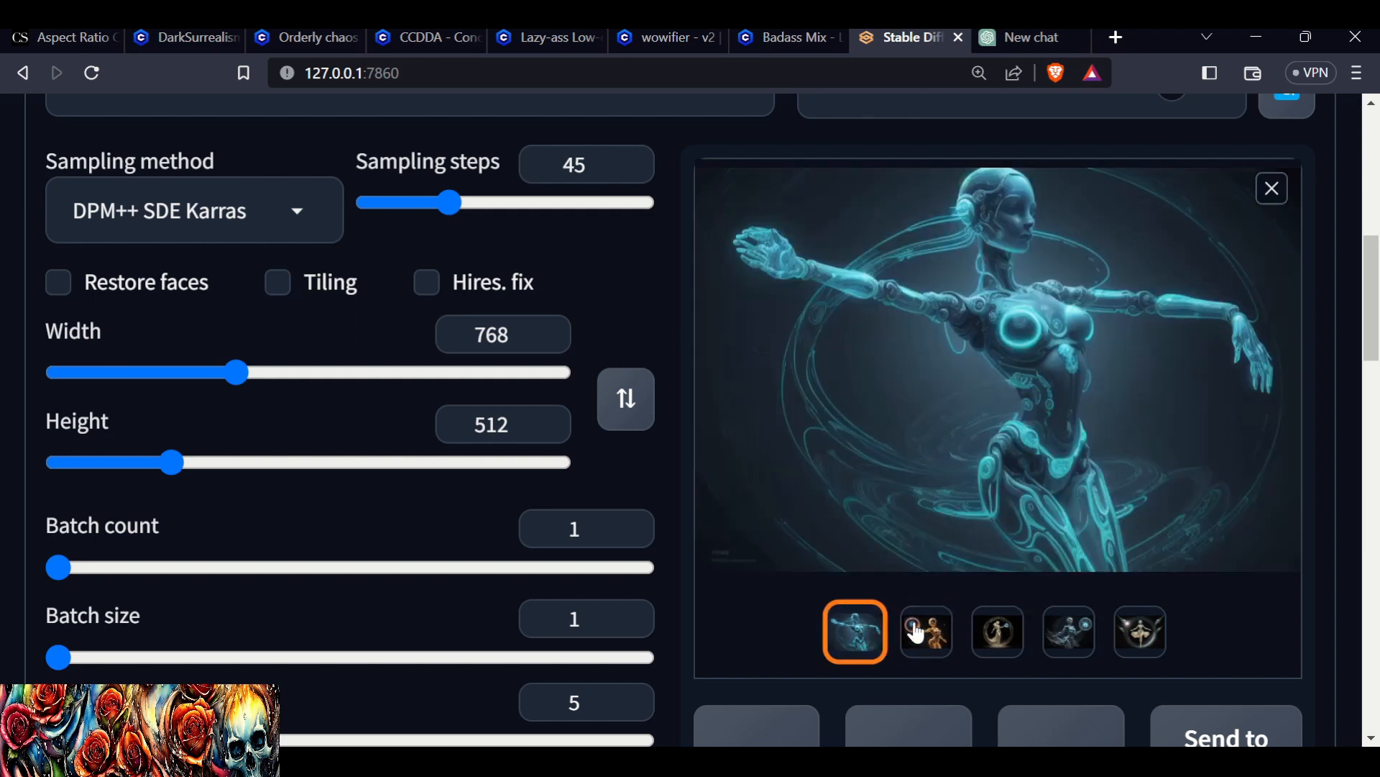
left_click(996, 631)
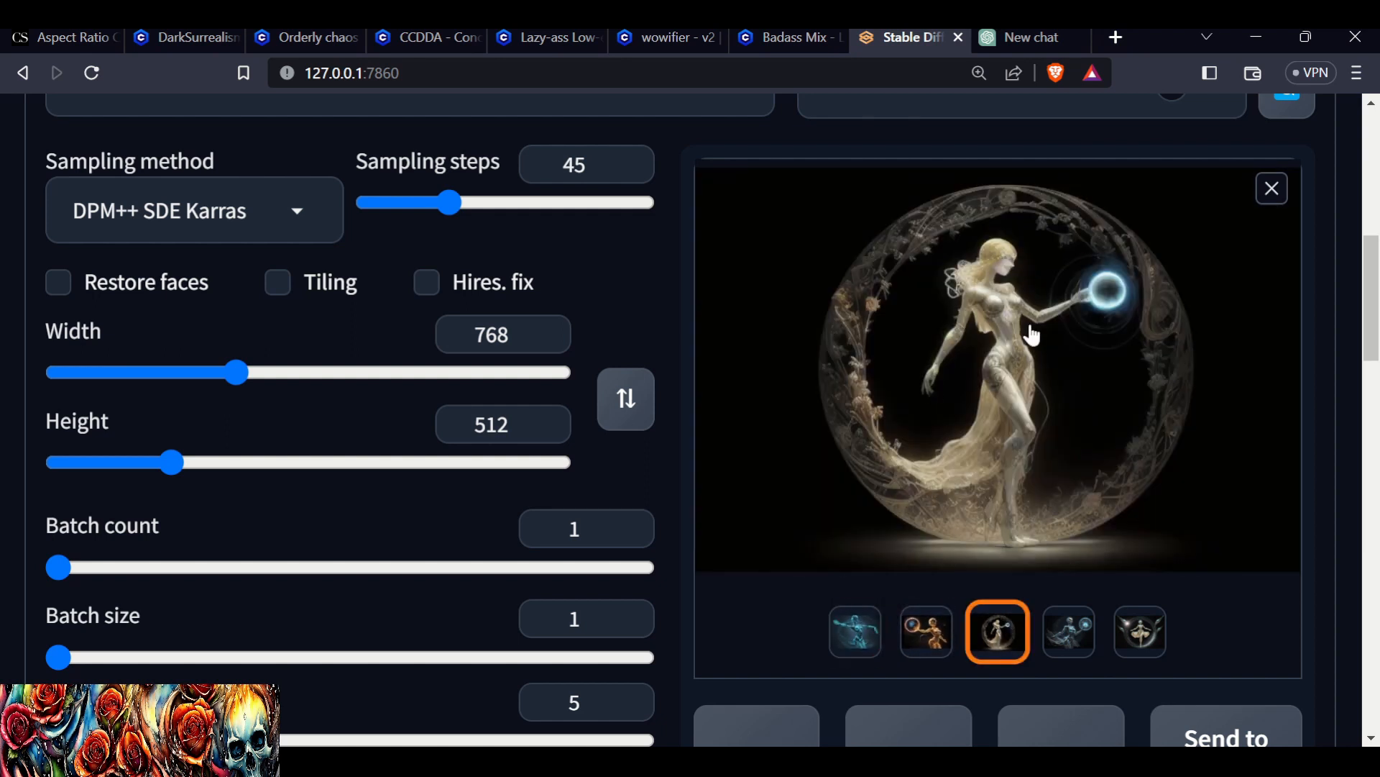
Copy the "An image of futuristic enchantment" prompt from the list of prompt inputs, without its quotation marks.
scroll(927, 542, "down", 15)
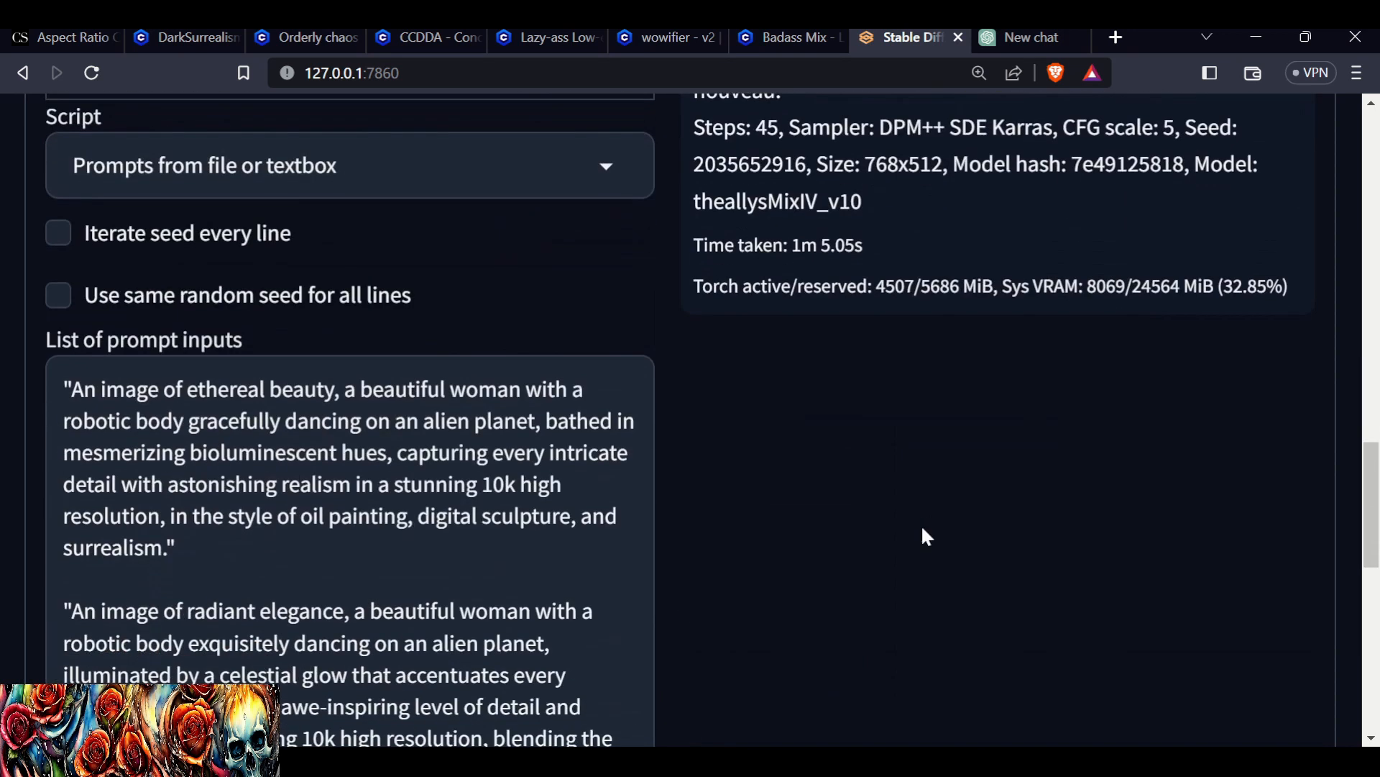
scroll(906, 503, "down", 4)
scroll(829, 478, "up", 6)
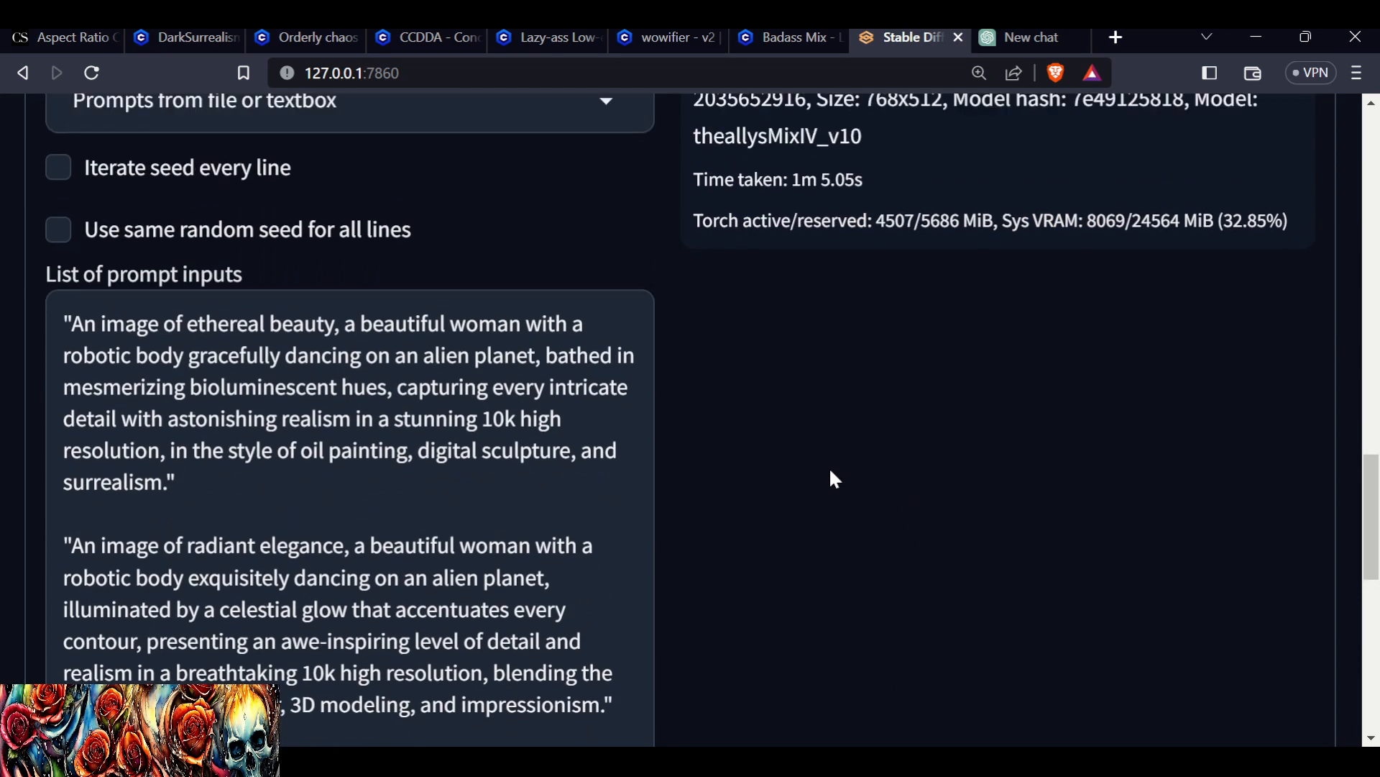
scroll(831, 470, "down", 2)
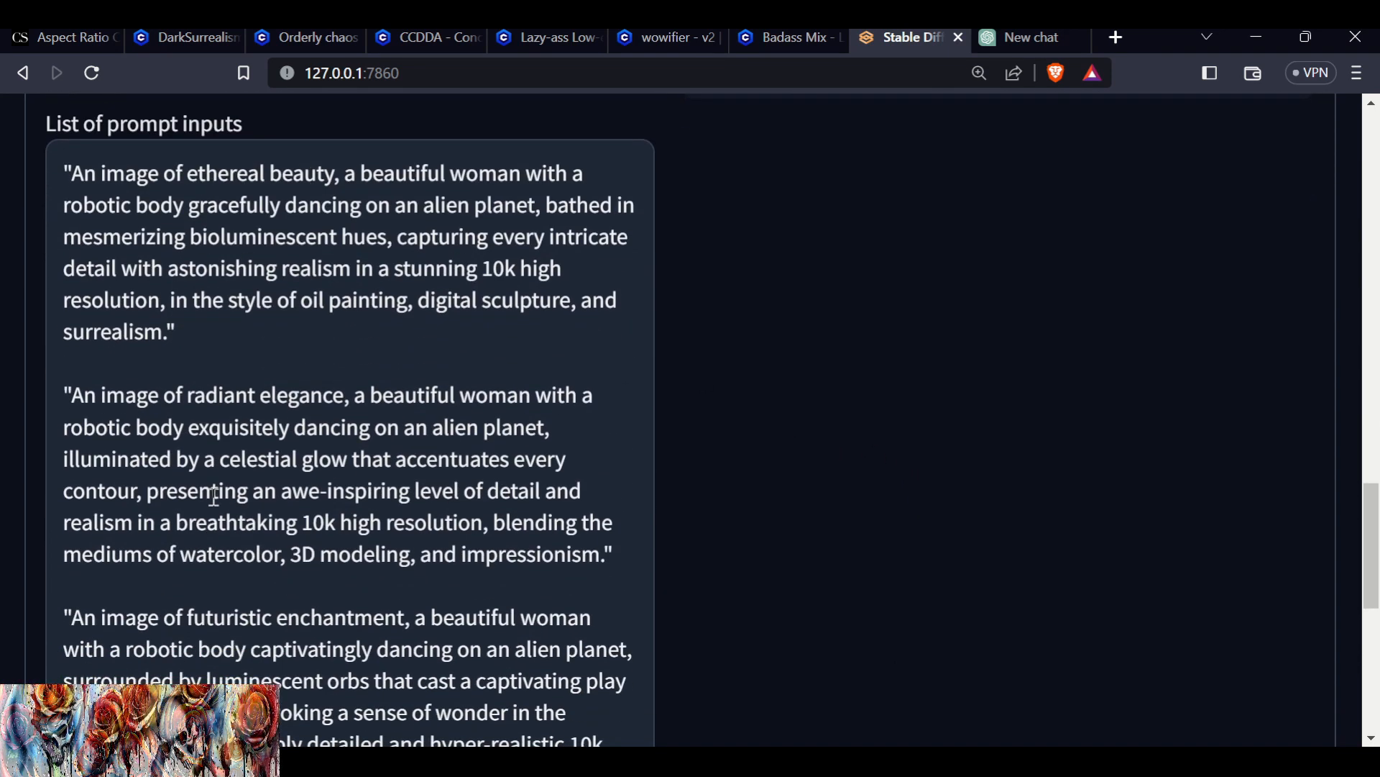
scroll(256, 554, "down", 5)
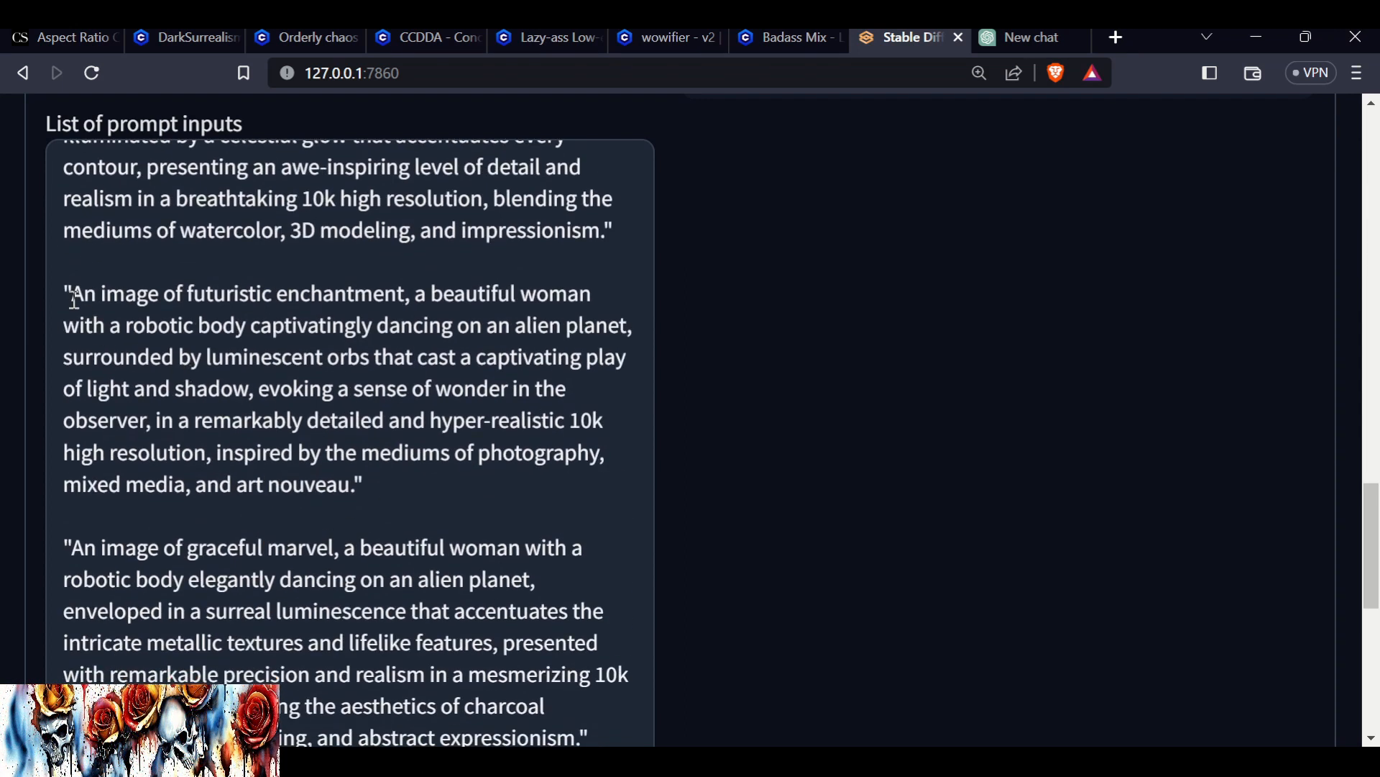
left_click_drag(78, 291, 355, 489)
key("ctrl+c")
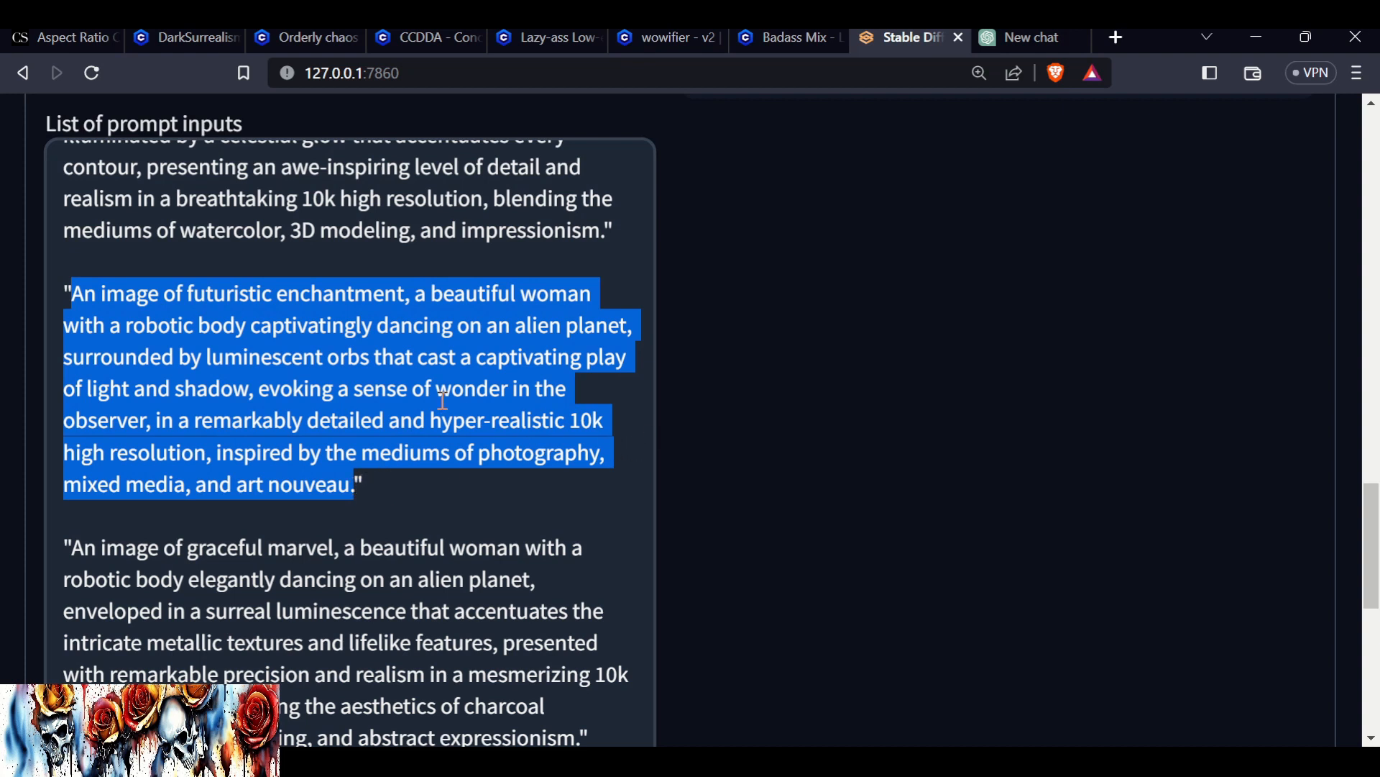
Paste the copied futuristic enchantment prompt into the main txt2img prompt.
scroll(443, 399, "up", 5)
scroll(825, 525, "up", 15)
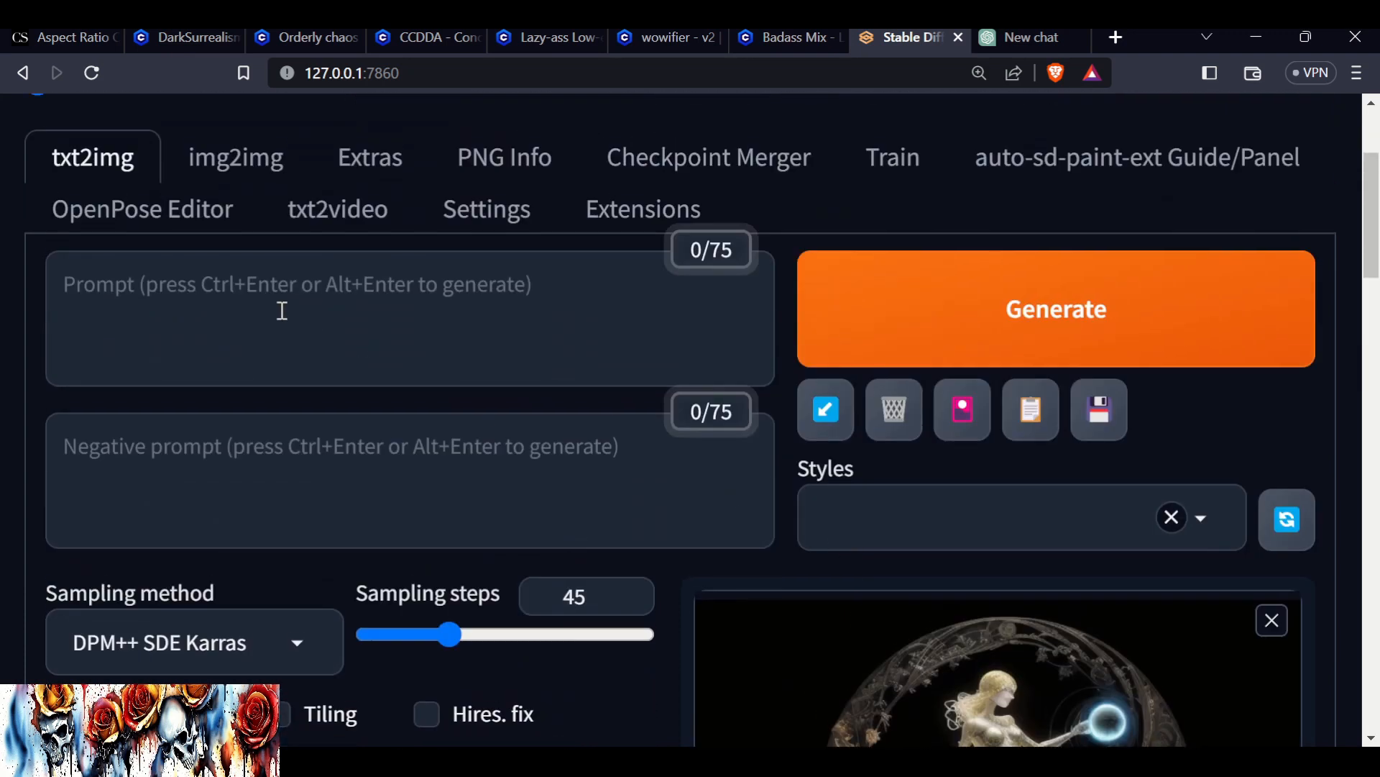
left_click(224, 274)
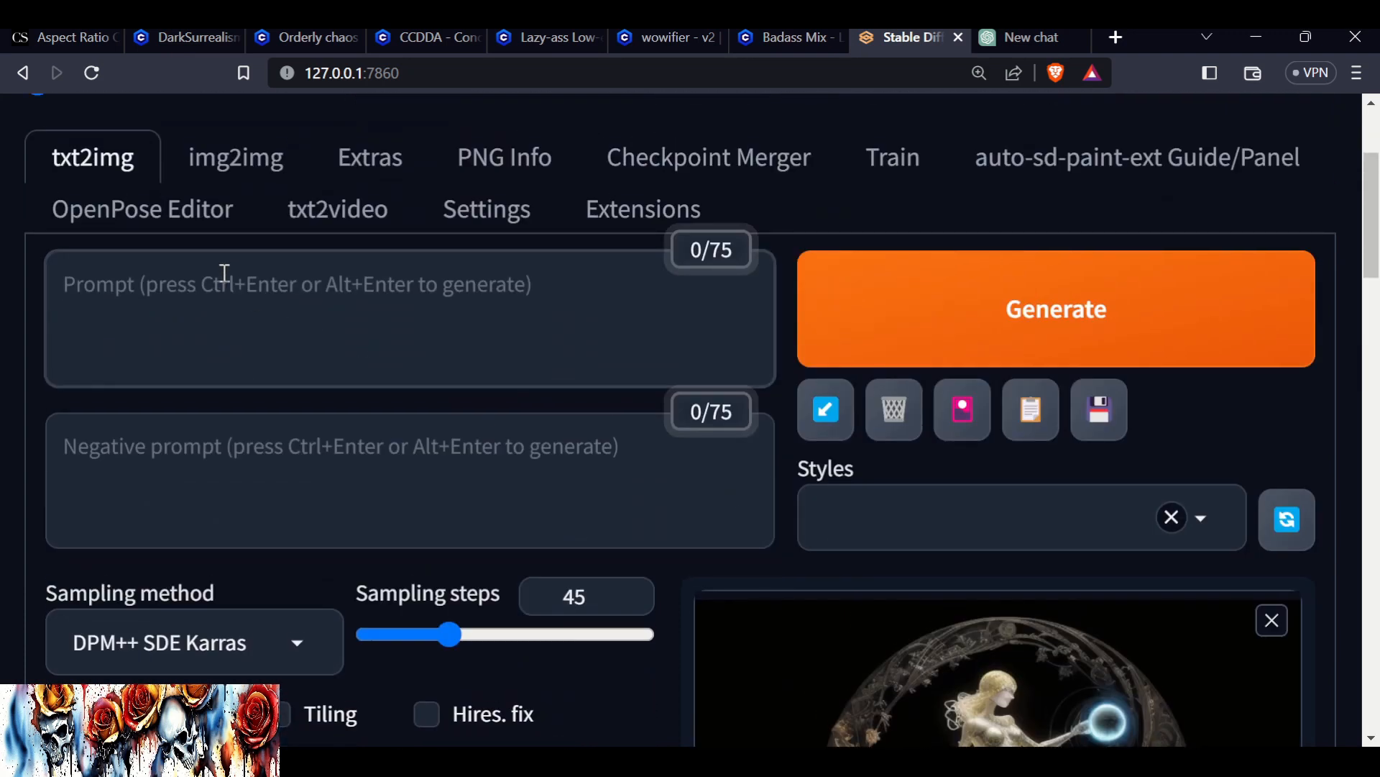
key("ctrl+v")
Set the Script option to None.
scroll(850, 492, "down", 15)
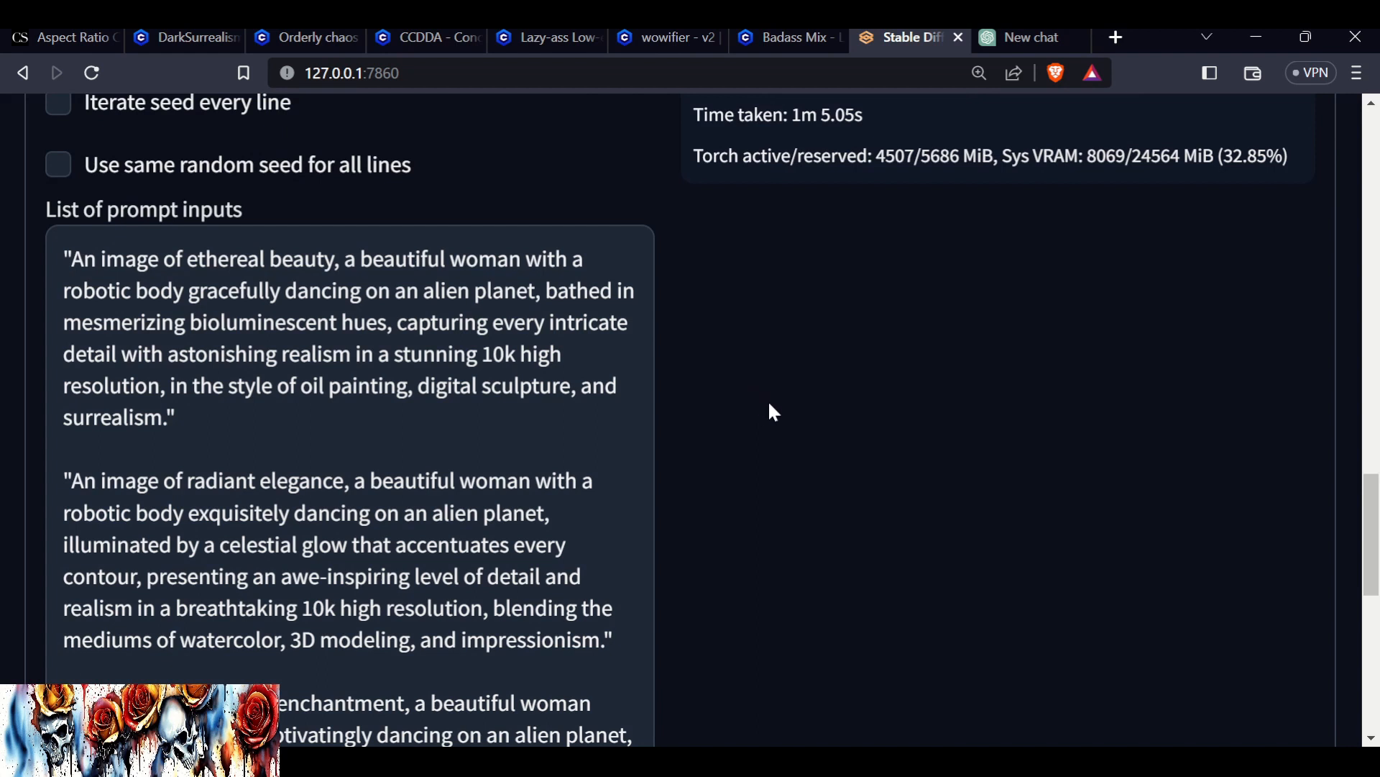
scroll(769, 405, "up", 6)
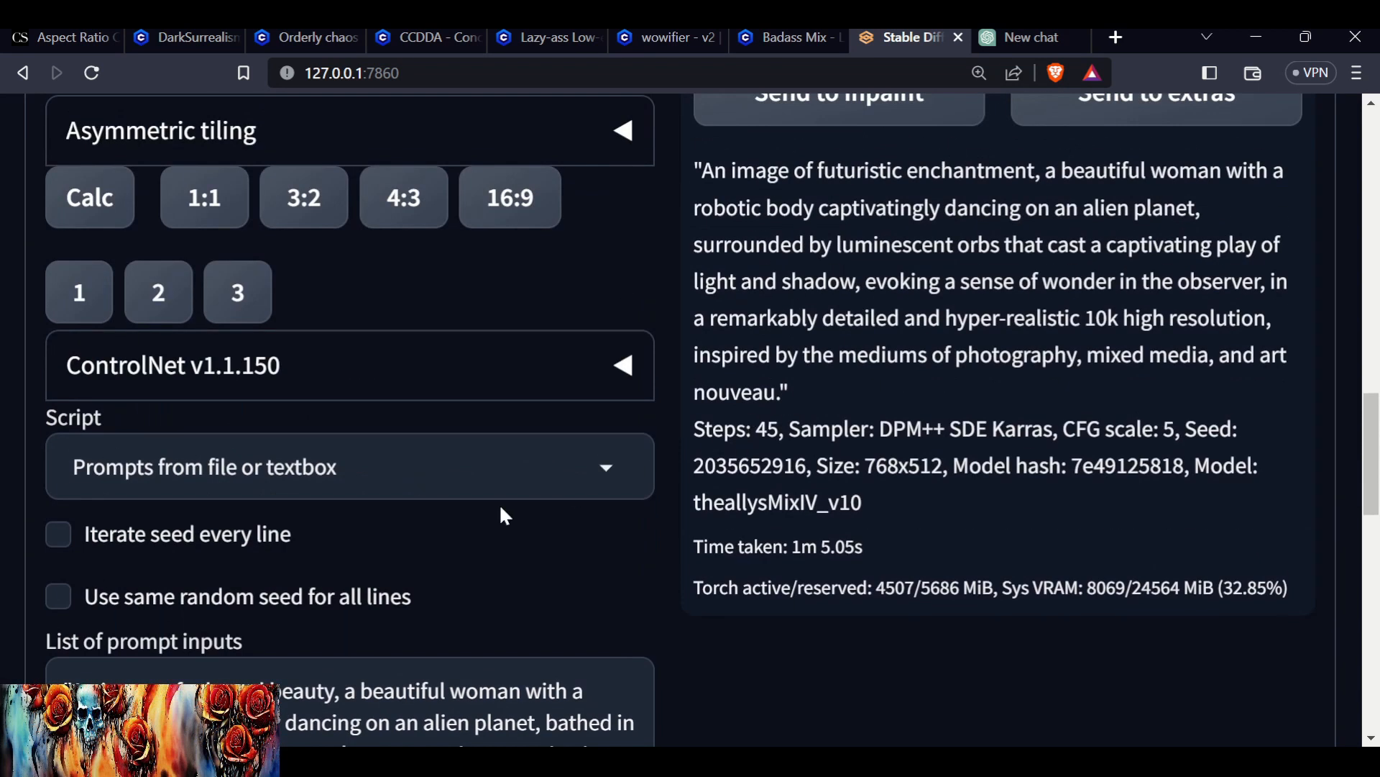
left_click(607, 474)
left_click(100, 242)
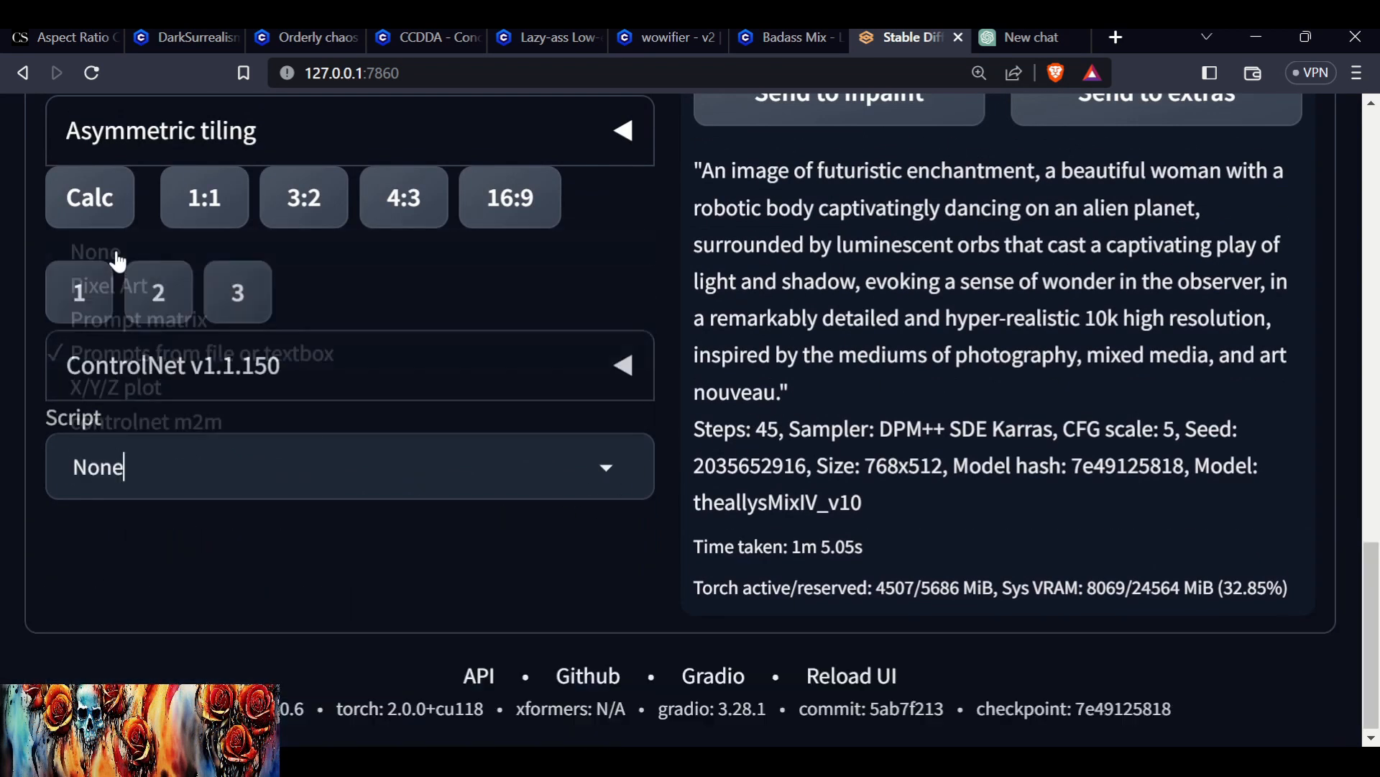
Set the batch count to 5 and generate images from the single prompt.
scroll(1042, 554, "up", 15)
scroll(968, 561, "down", 5)
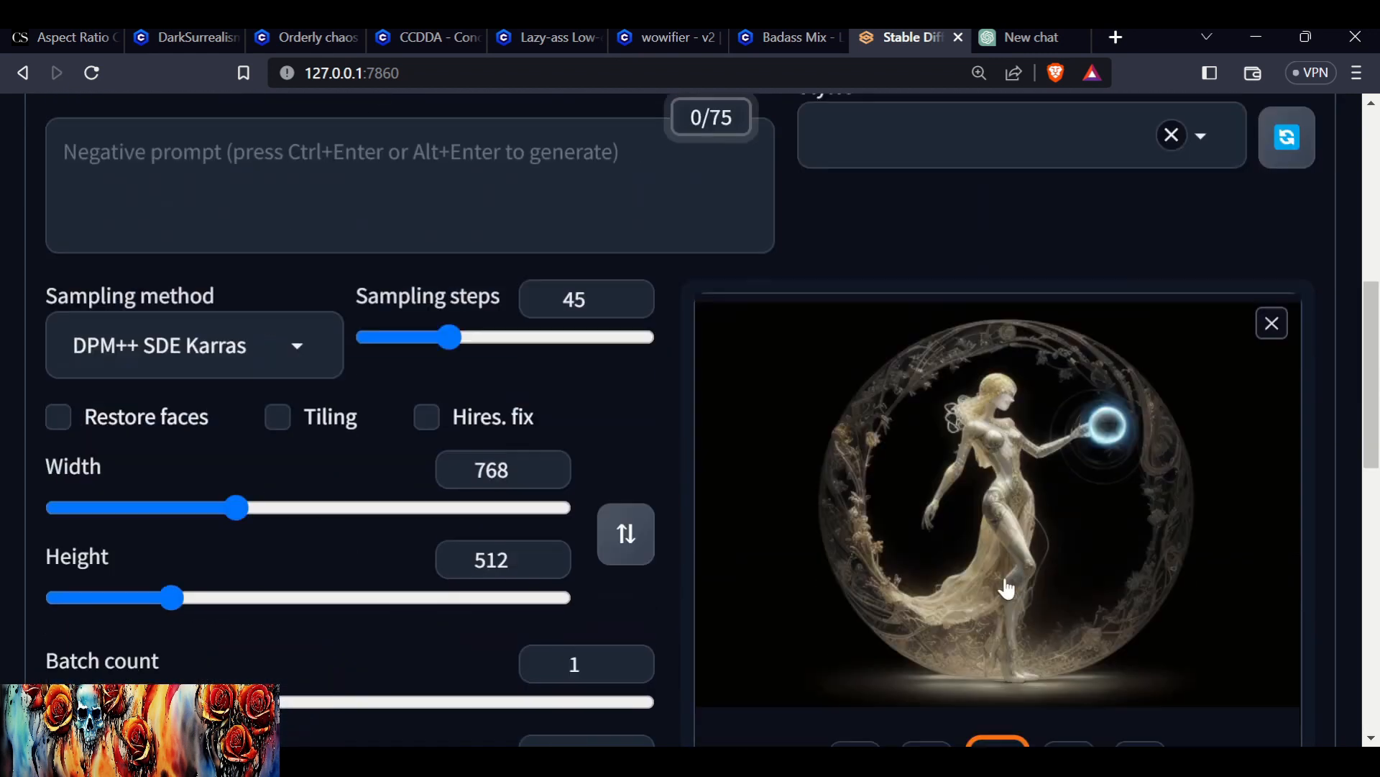
scroll(1006, 475, "down", 5)
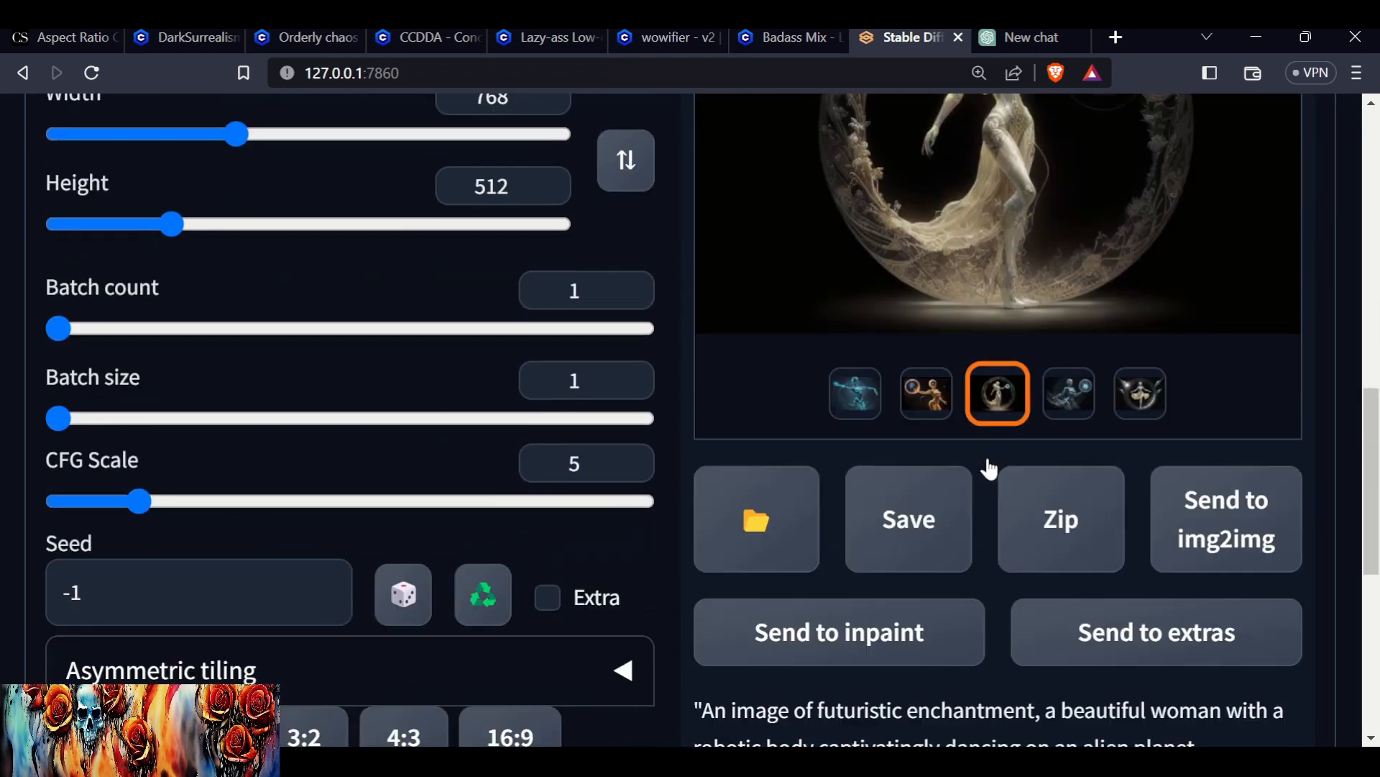
scroll(991, 469, "up", 3)
left_click(631, 501)
left_click(632, 500)
left_click(631, 501)
left_click(631, 500)
scroll(1078, 514, "up", 5)
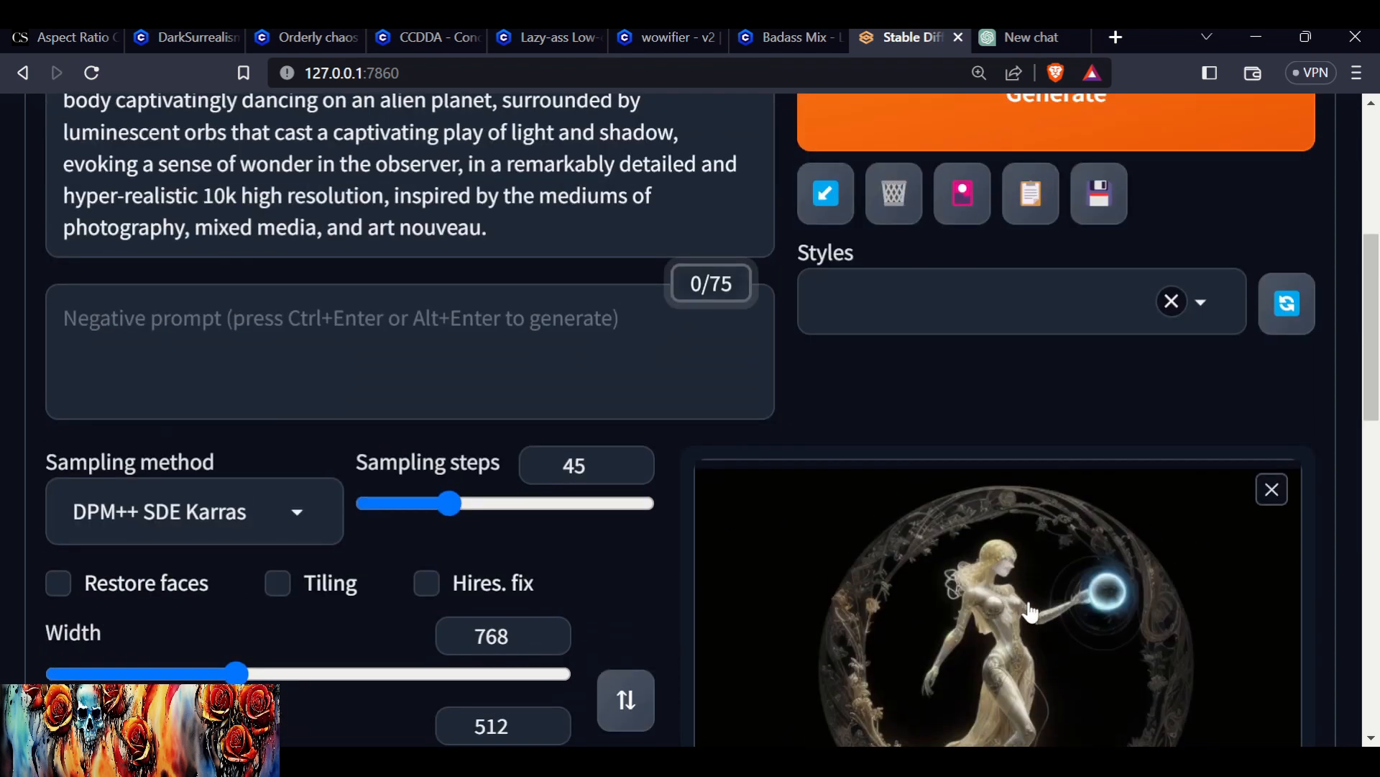
scroll(1043, 528, "up", 6)
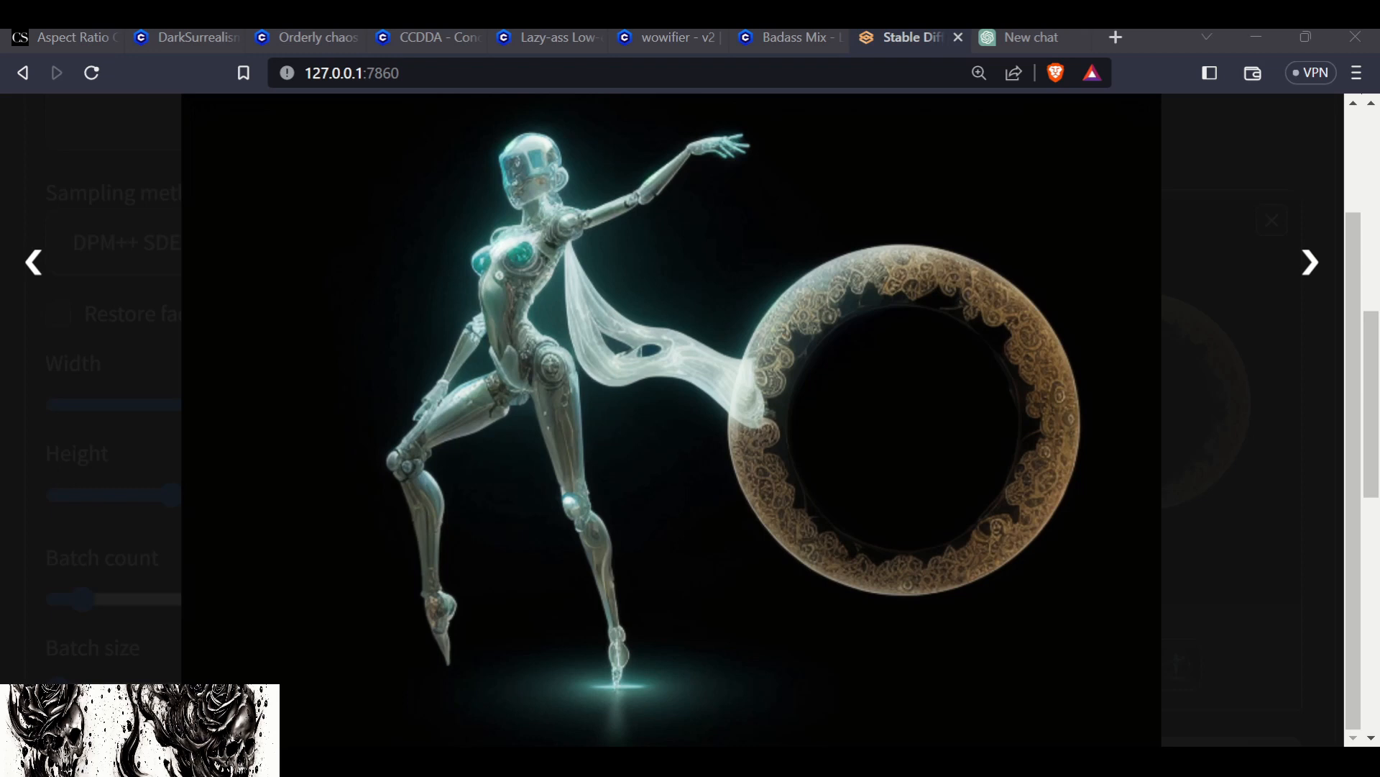
Browse forward through the newly generated images in the full-size viewer.
left_click(1310, 264)
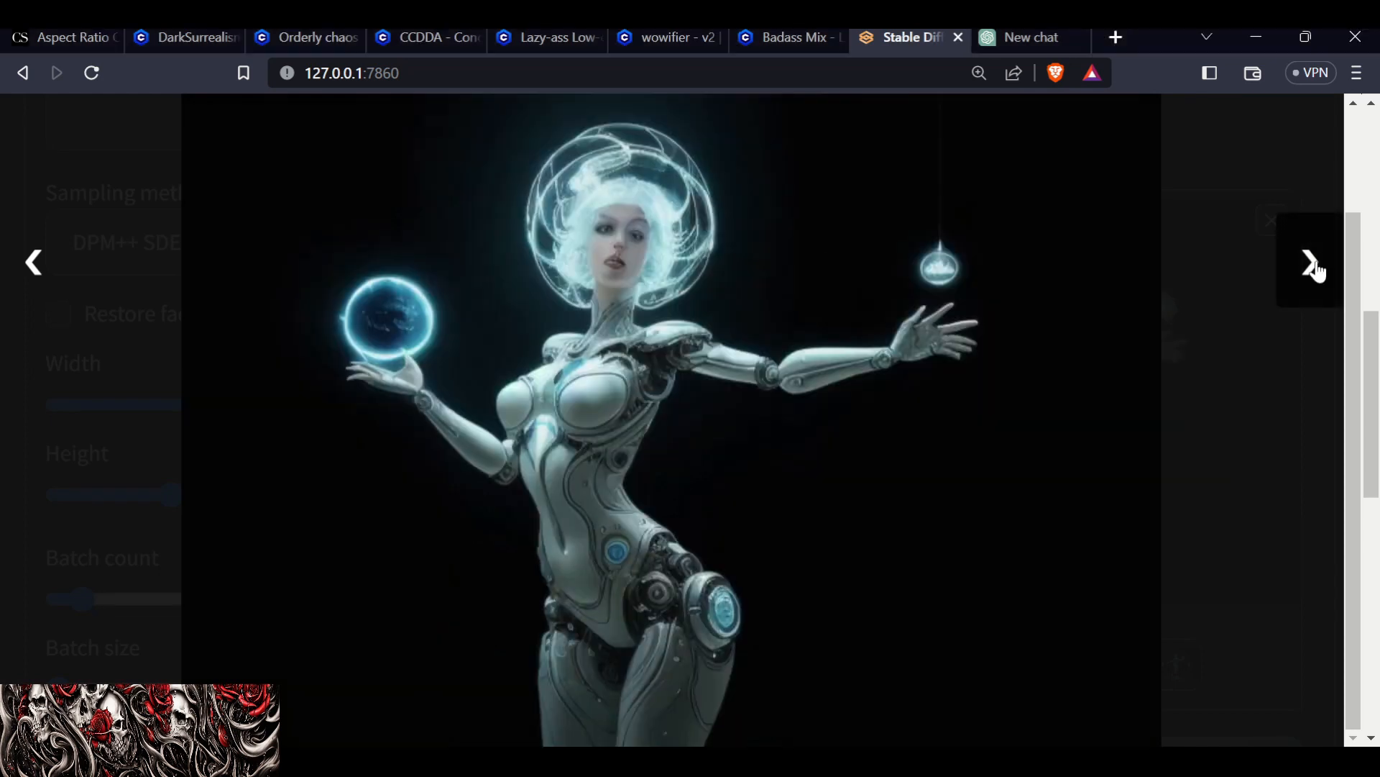
scroll(712, 288, "down", 5)
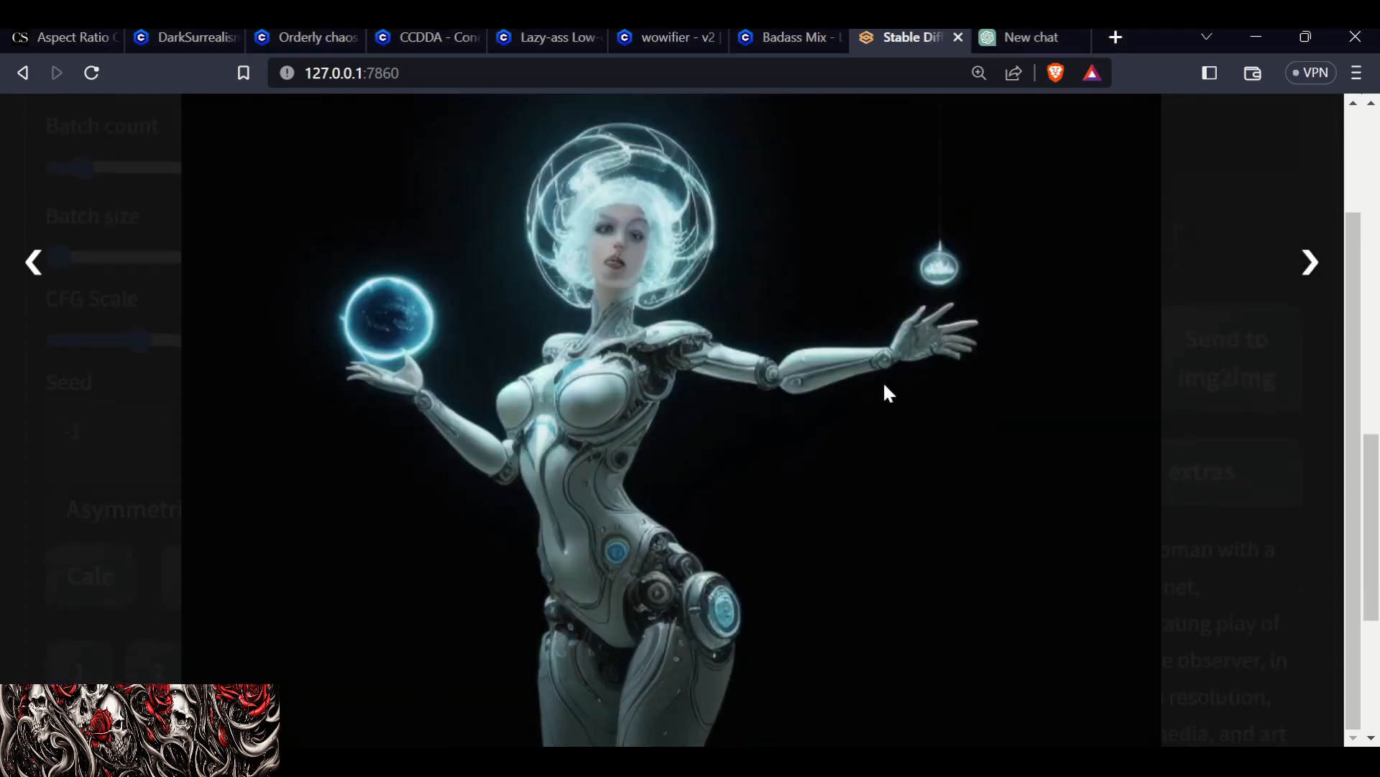
scroll(896, 364, "down", 2)
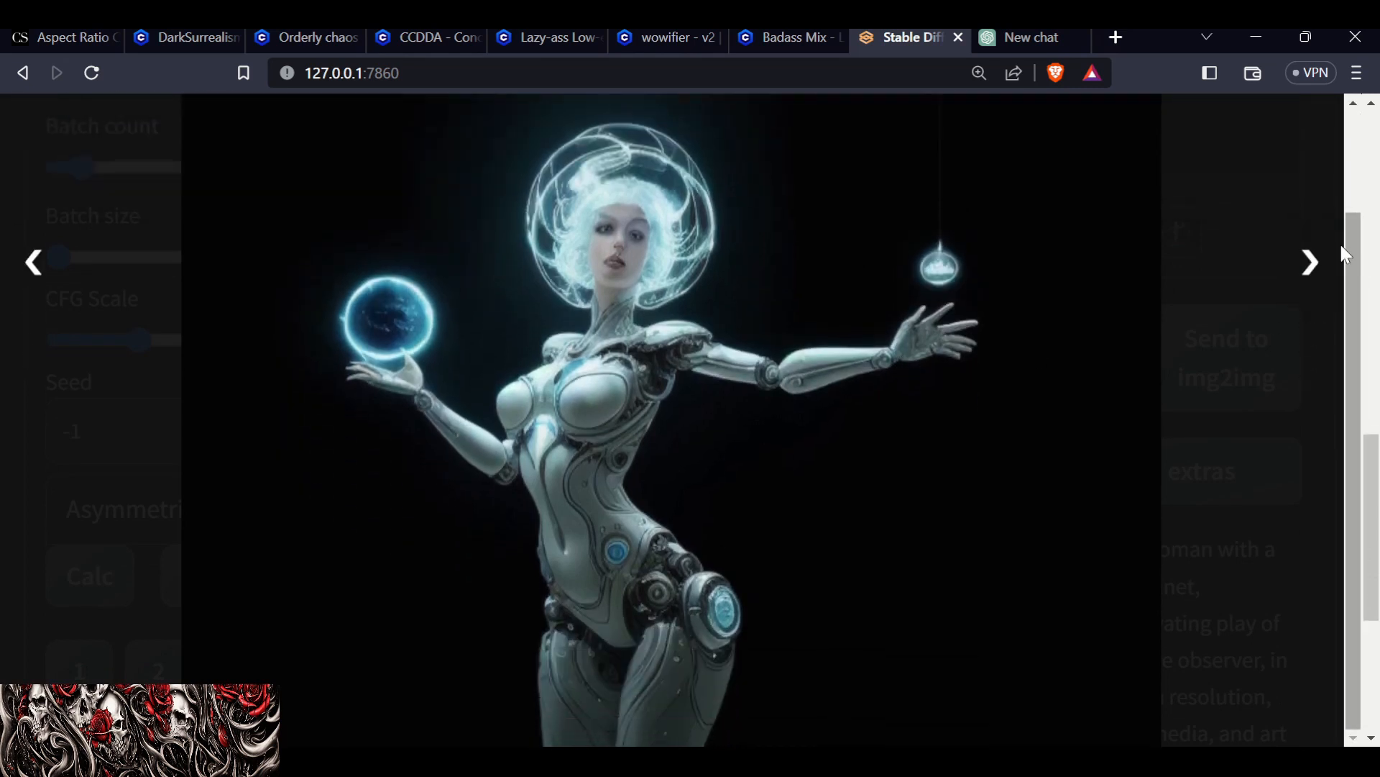
left_click(1310, 263)
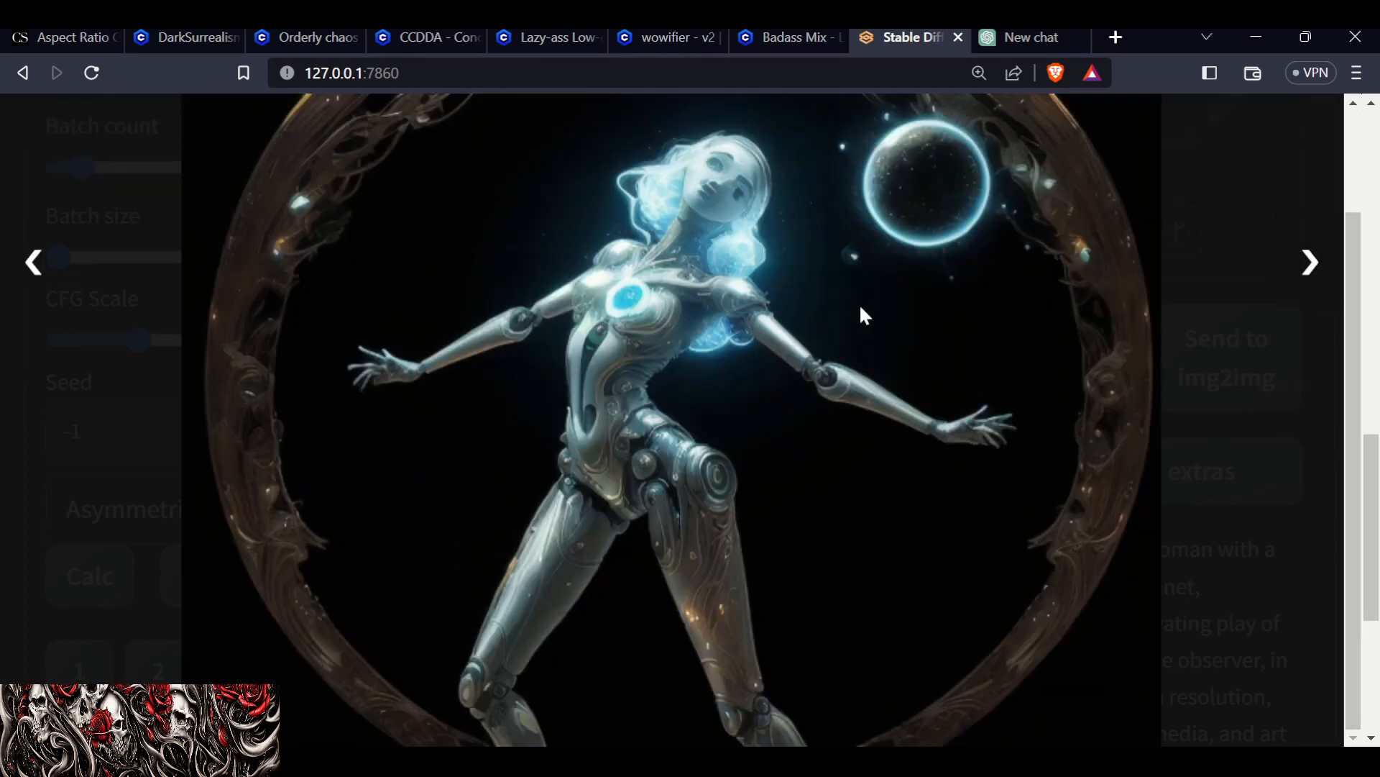
scroll(865, 301, "up", 2)
scroll(866, 301, "down", 2)
scroll(862, 293, "up", 2)
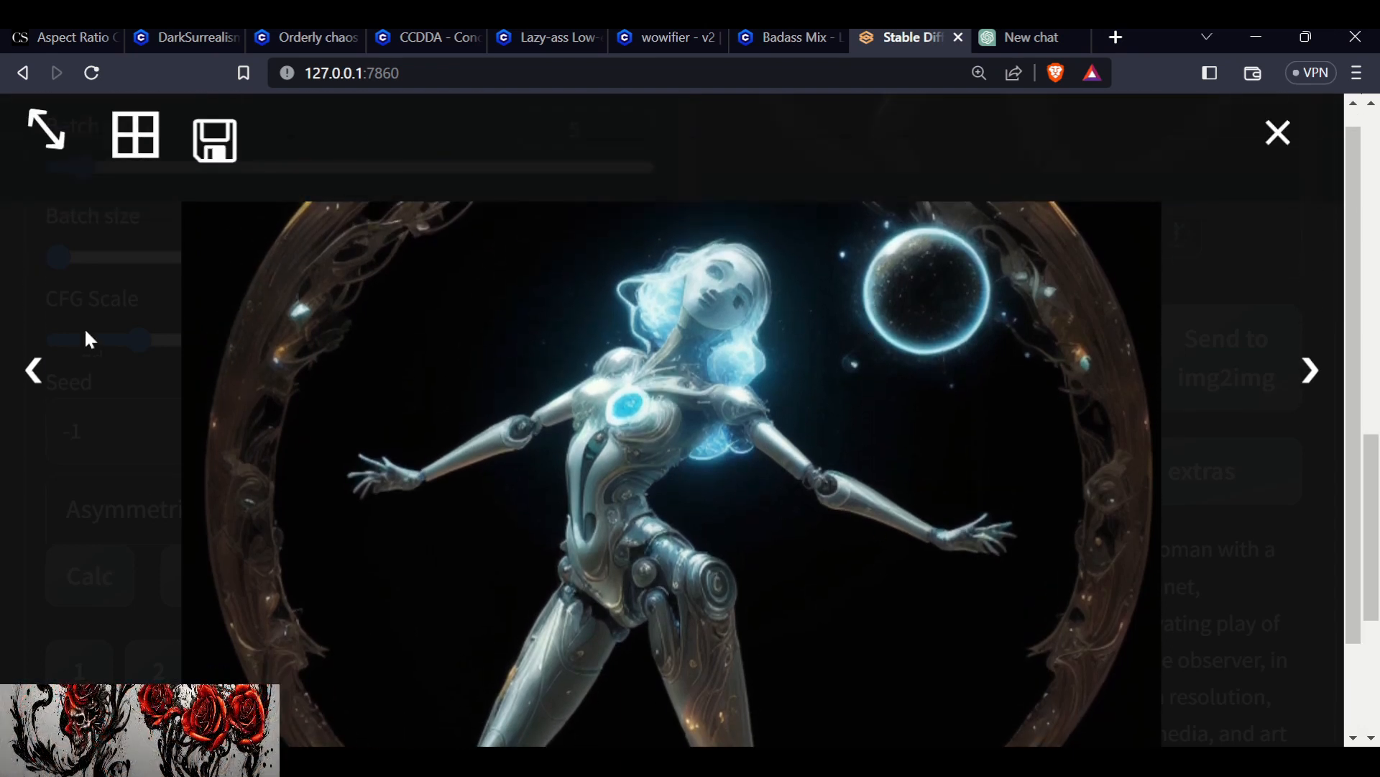
left_click(1310, 372)
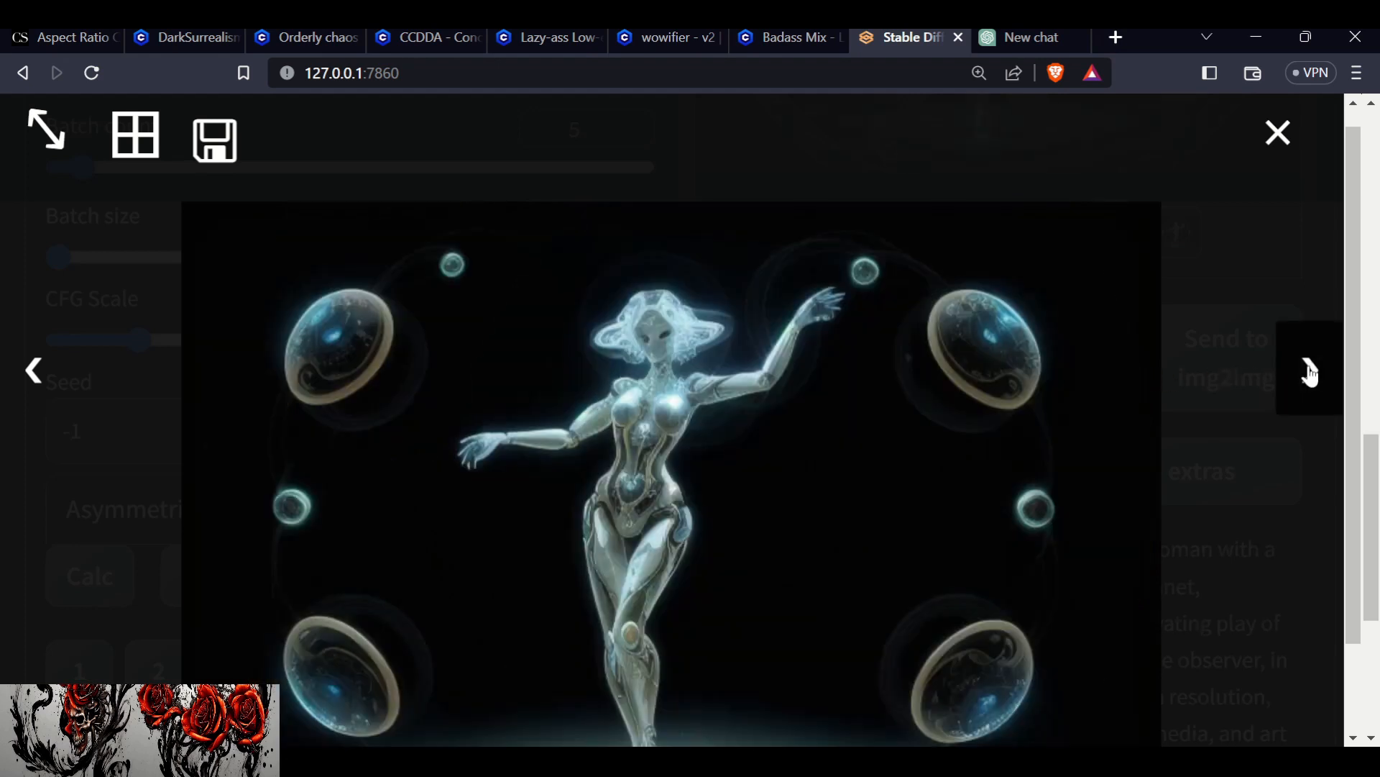
Browse the remaining generated images through to the grid, close the full-size viewer and check the generation details below the gallery.
scroll(822, 524, "down", 2)
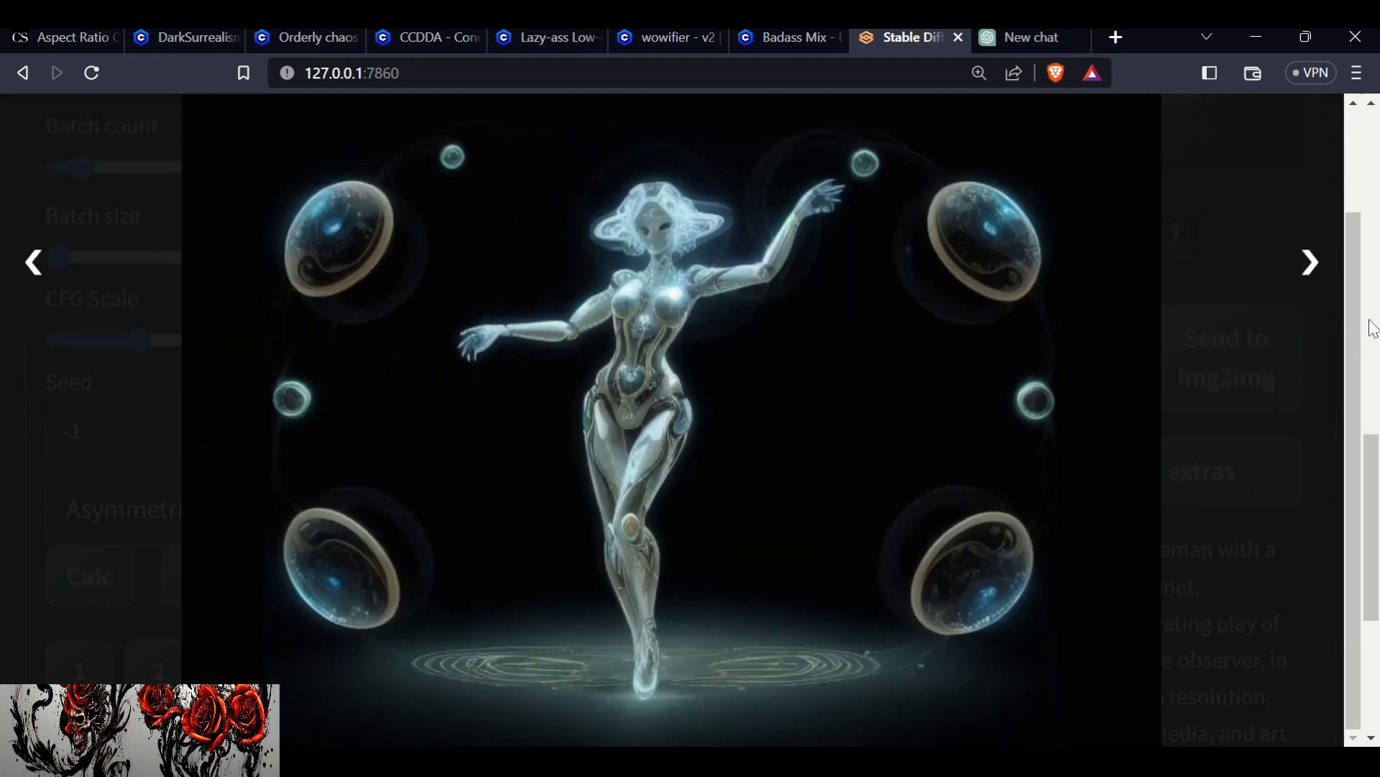
left_click(1307, 263)
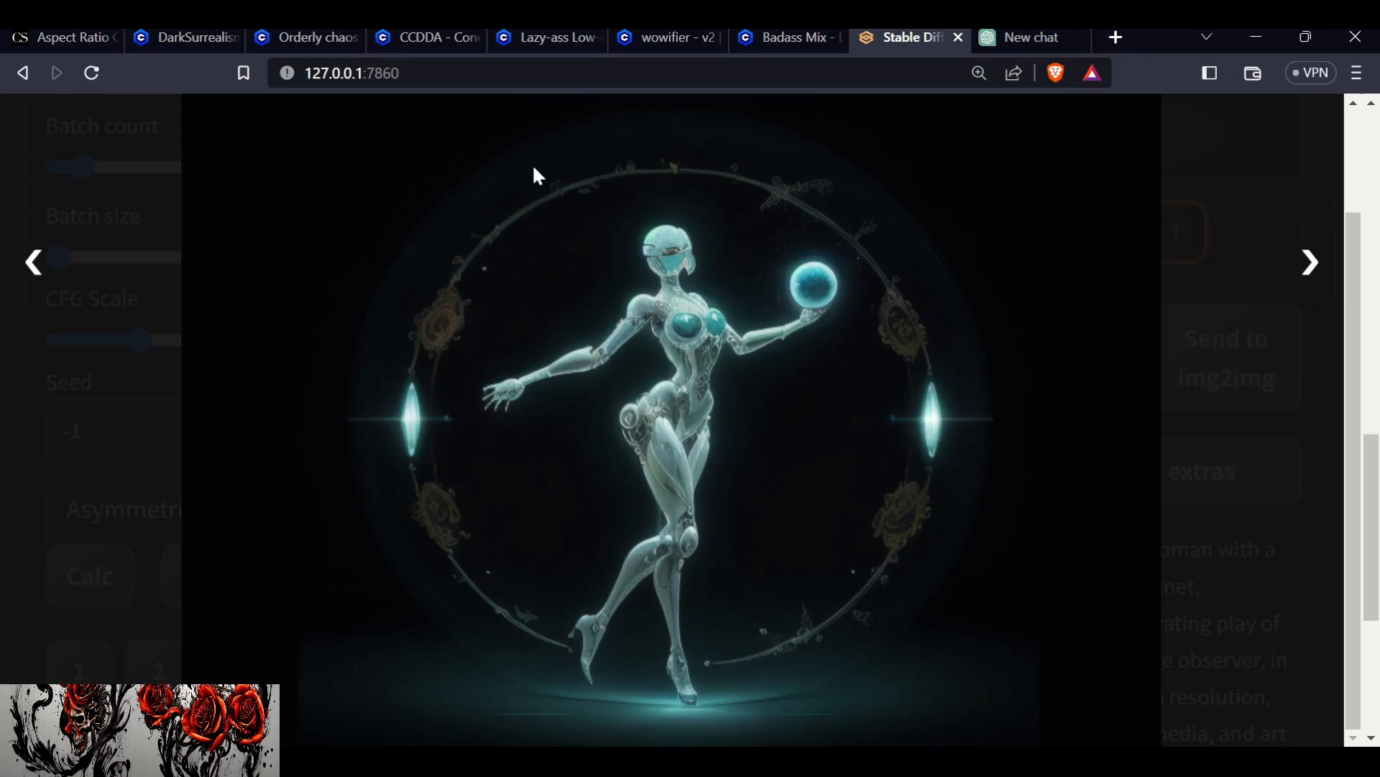
left_click(1310, 263)
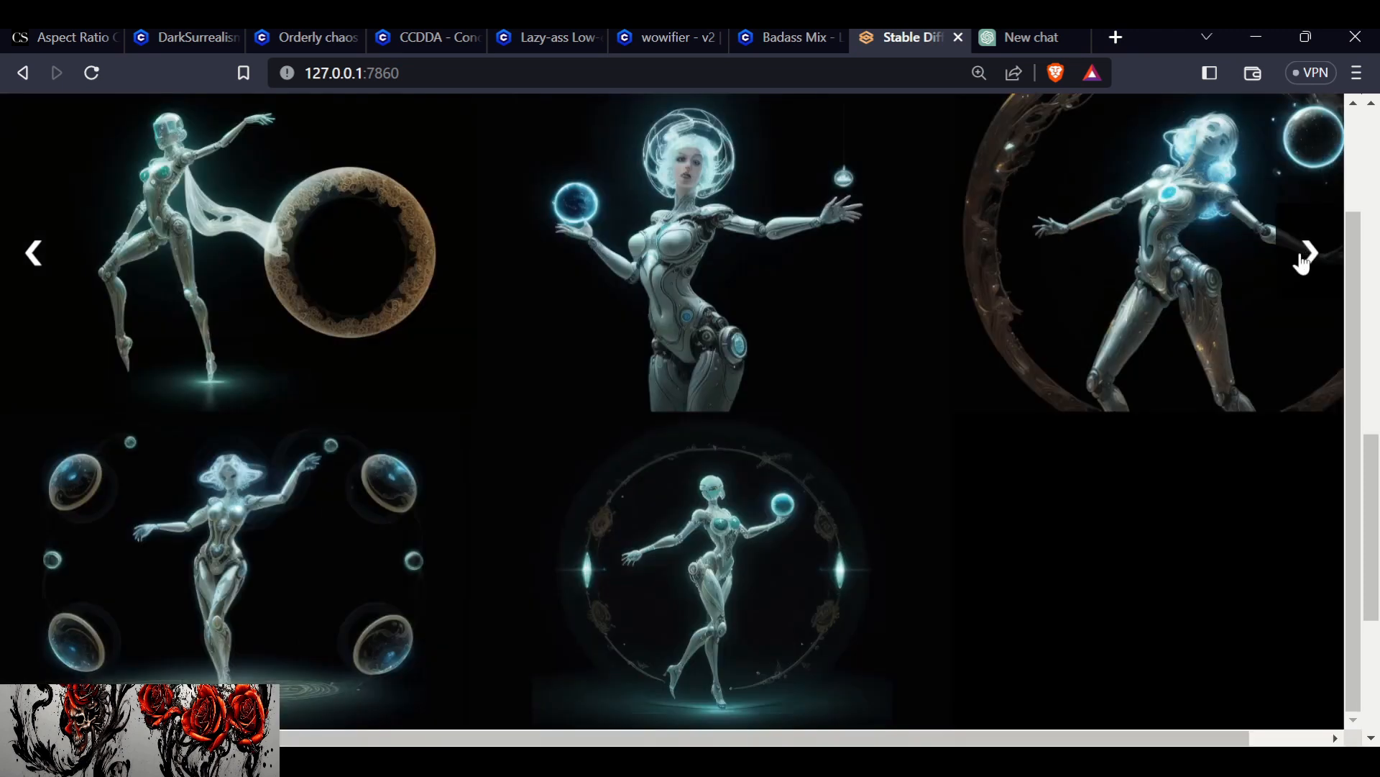
scroll(1179, 460, "up", 1)
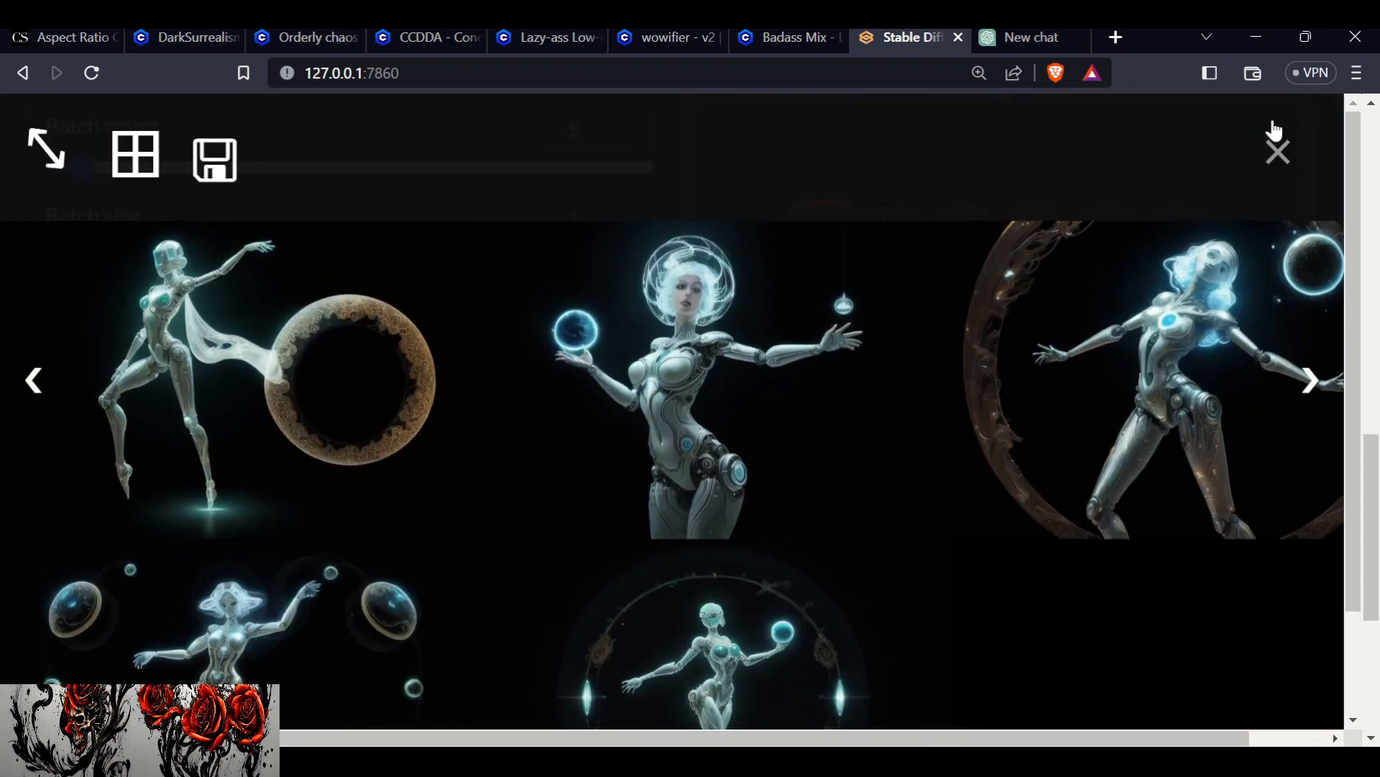
left_click(1277, 147)
scroll(1047, 474, "down", 3)
scroll(1047, 475, "down", 1)
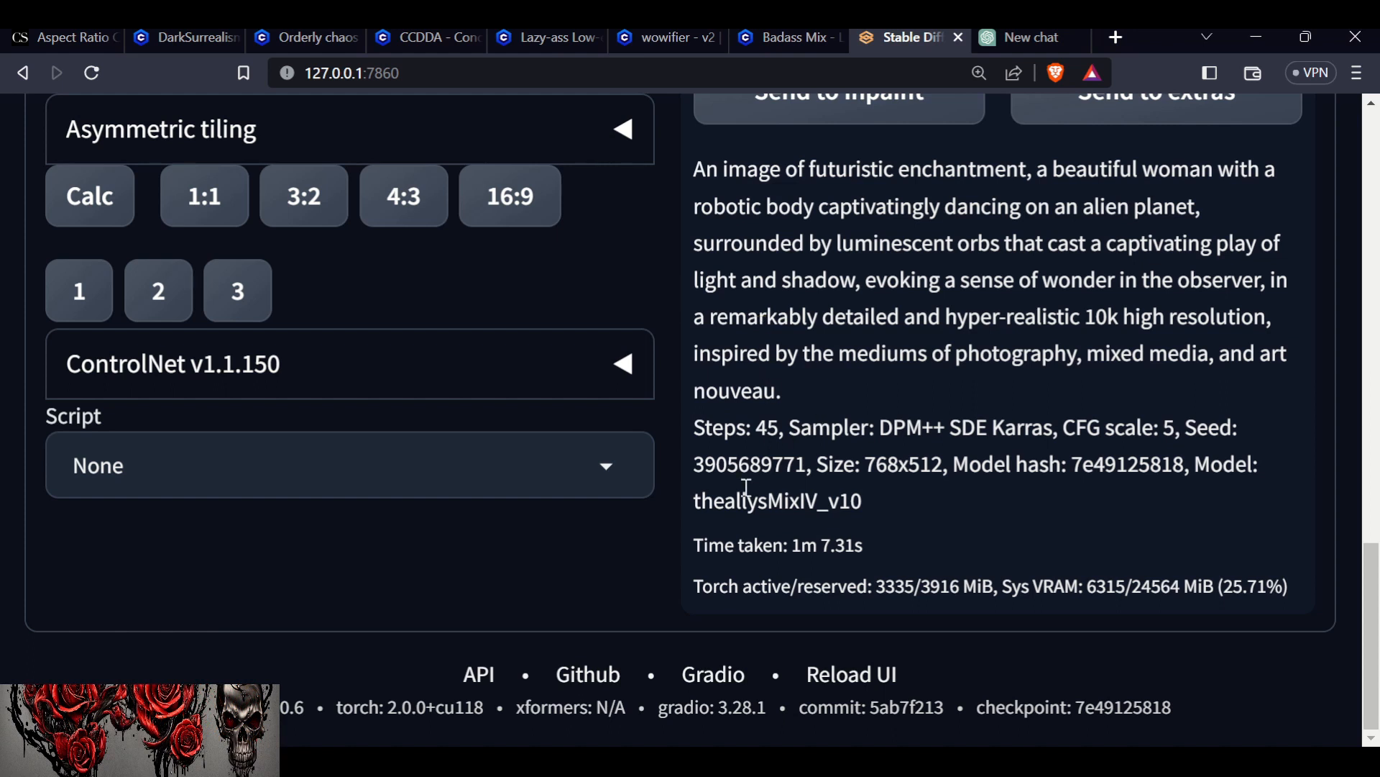
Remove the article "a" before "beautiful woman" in the txt2img prompt.
scroll(748, 489, "up", 12)
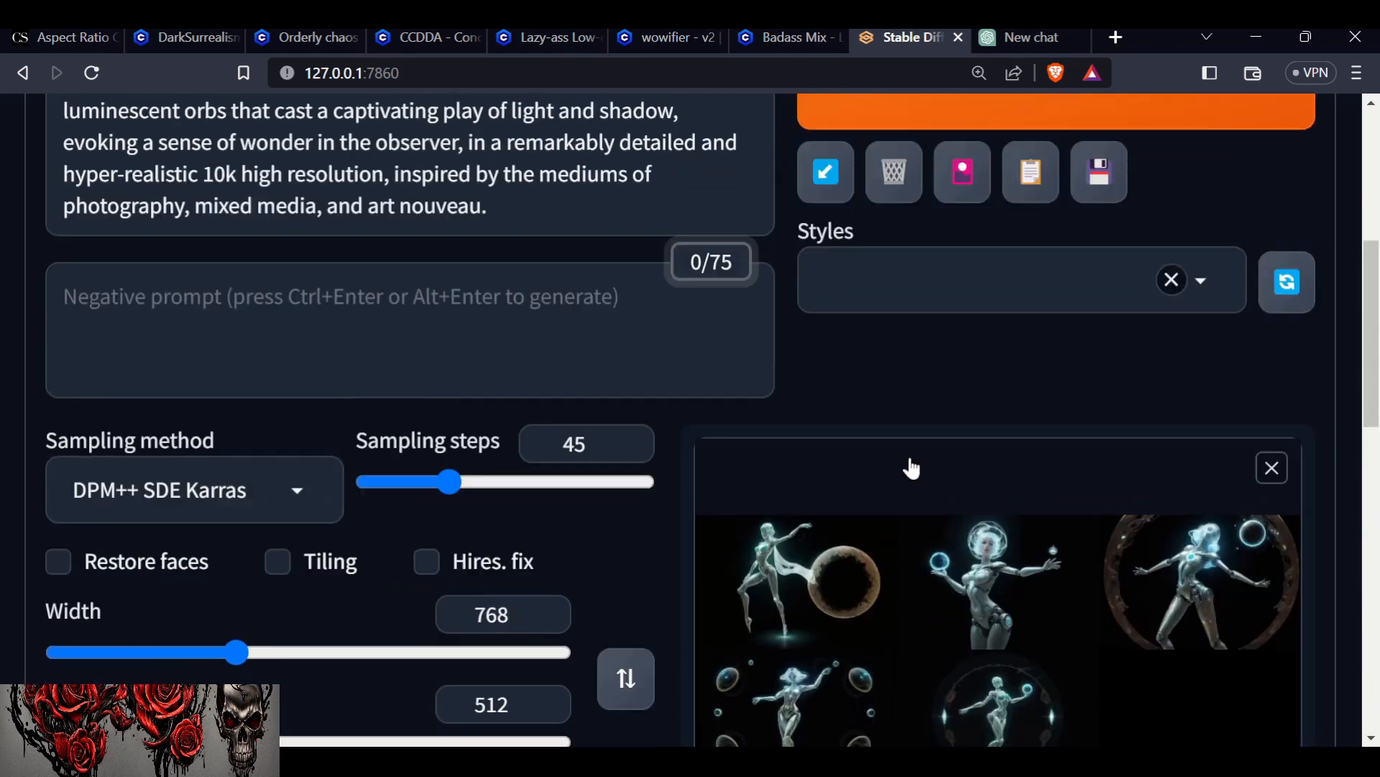
scroll(911, 468, "up", 5)
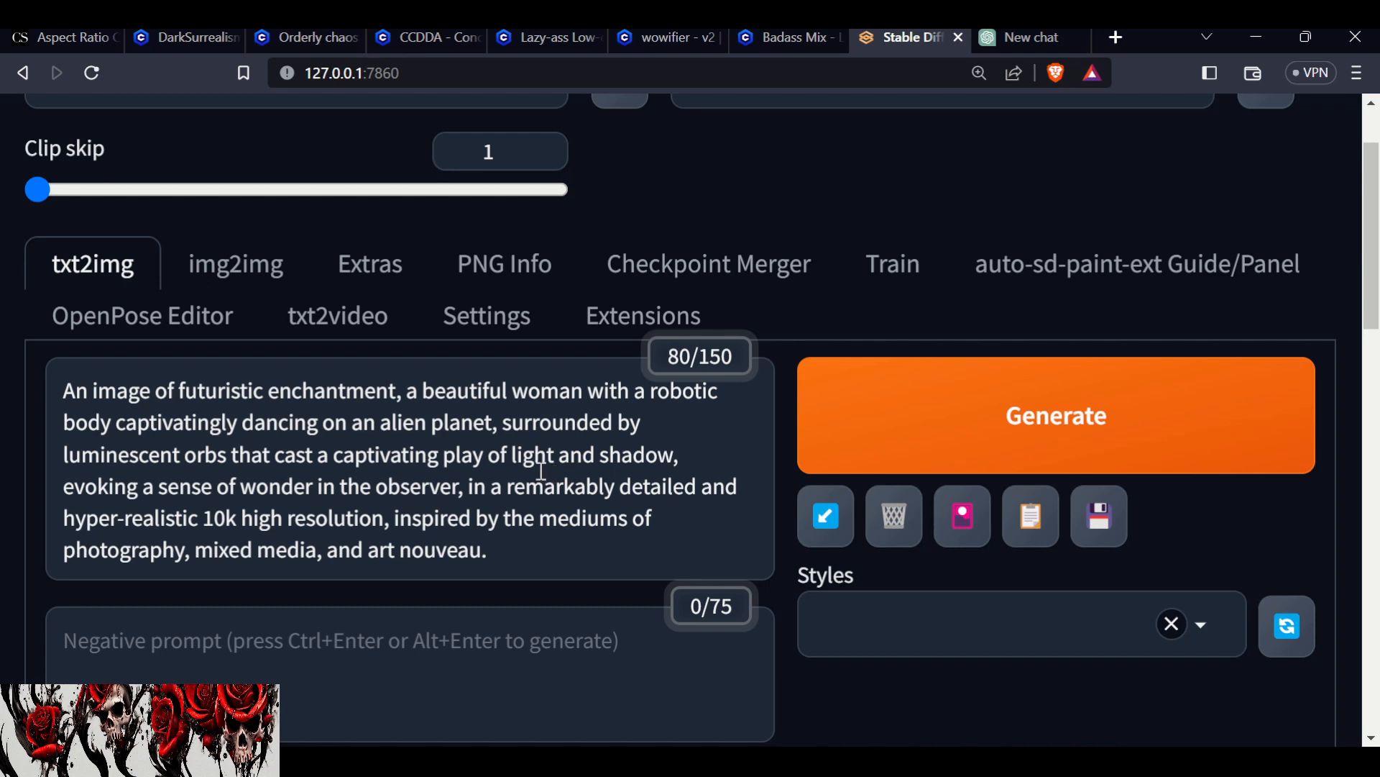
left_click(417, 392)
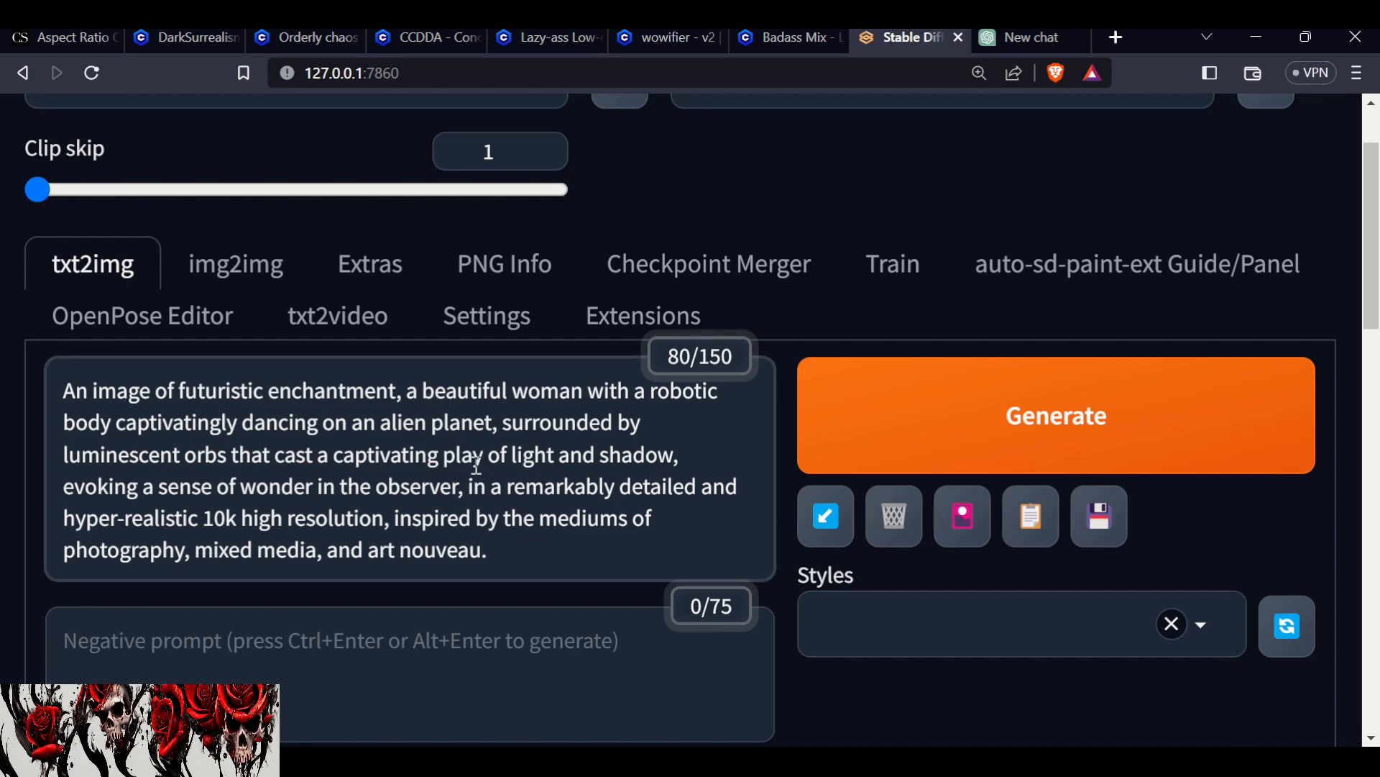
key("BackSpace")
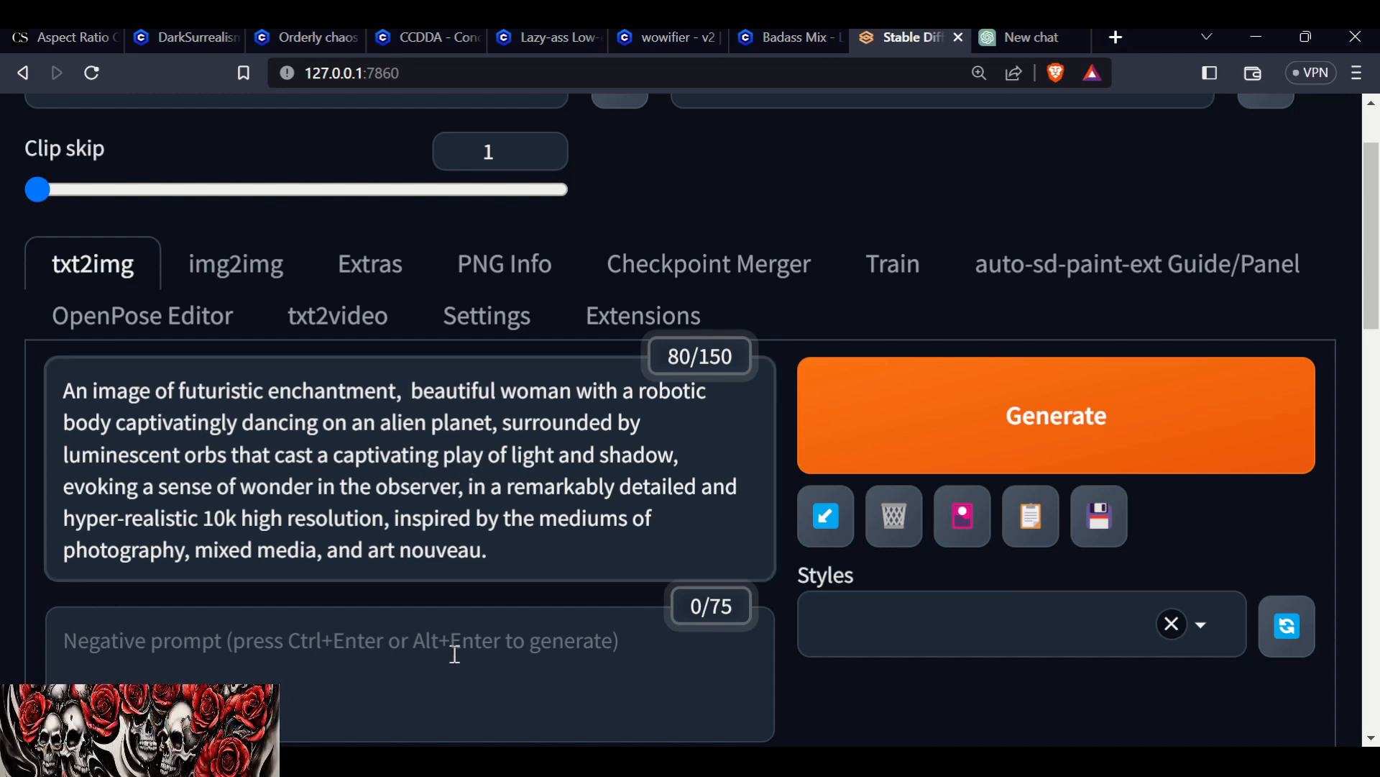
key("BackSpace")
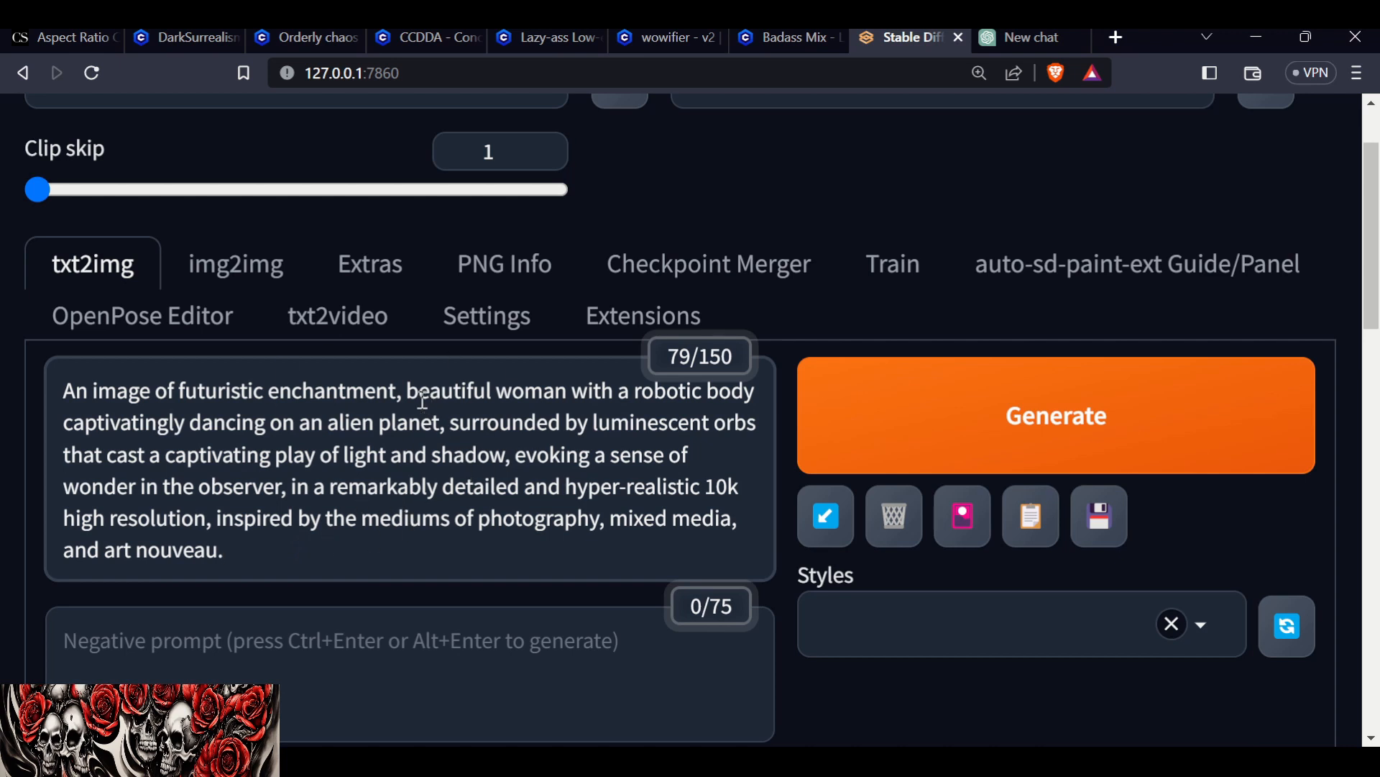
Inspect the grid of the five generated images at full size and close the viewer.
scroll(554, 432, "down", 6)
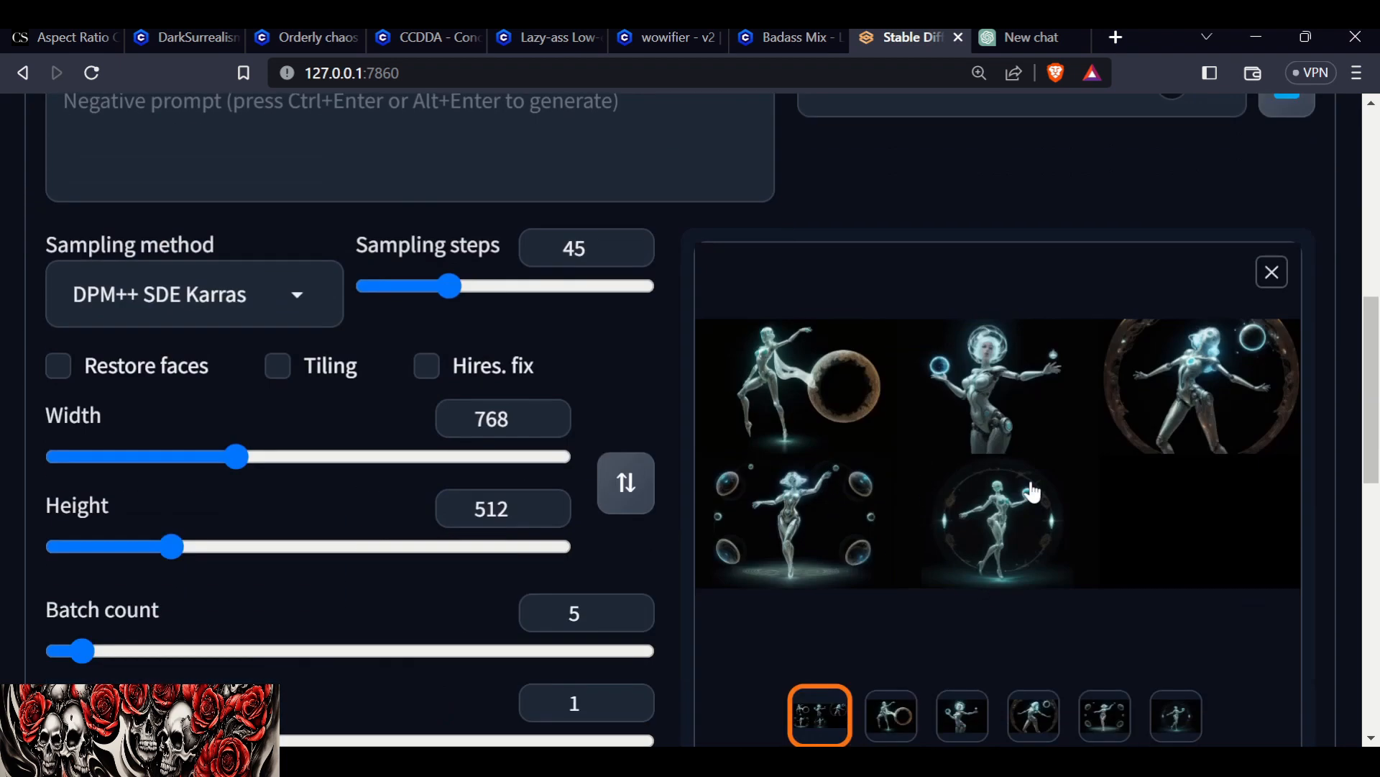
scroll(950, 532, "up", 5)
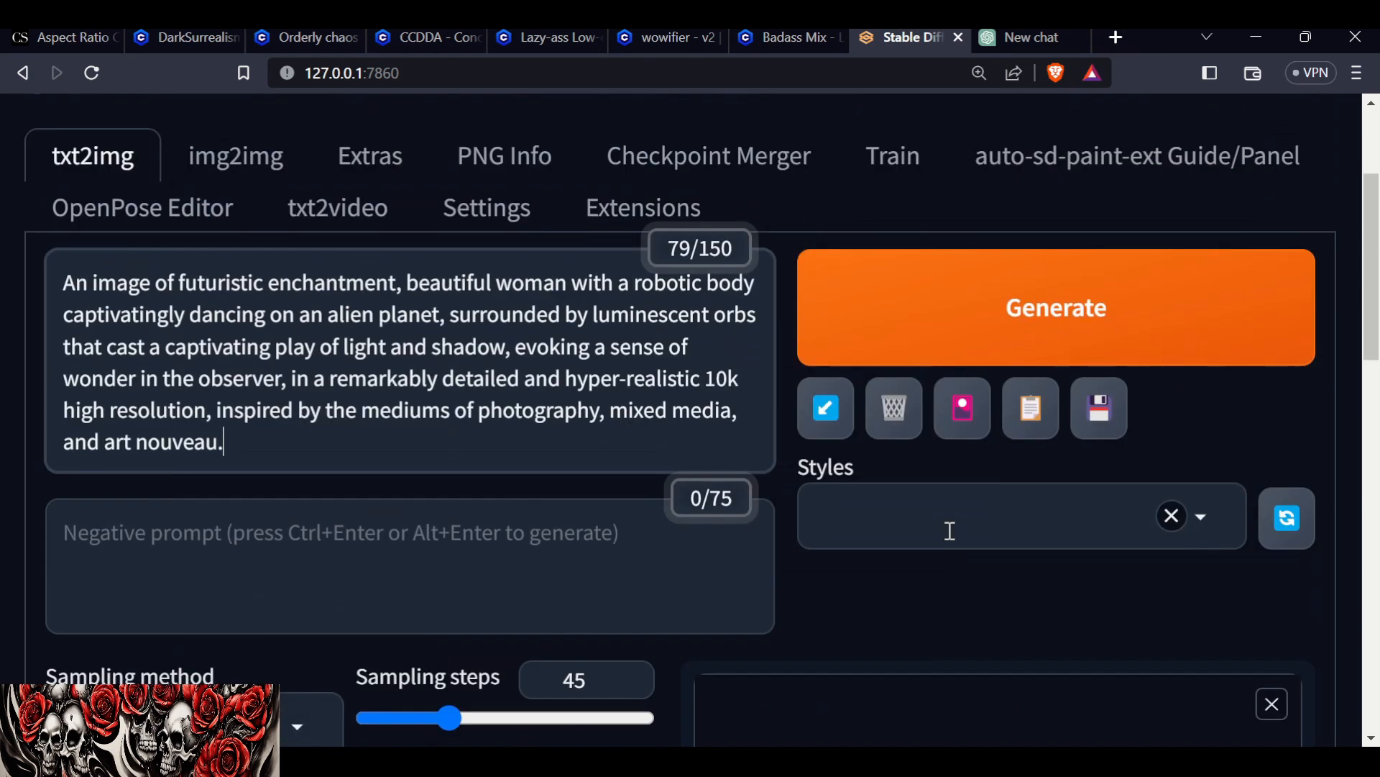
scroll(950, 530, "up", 1)
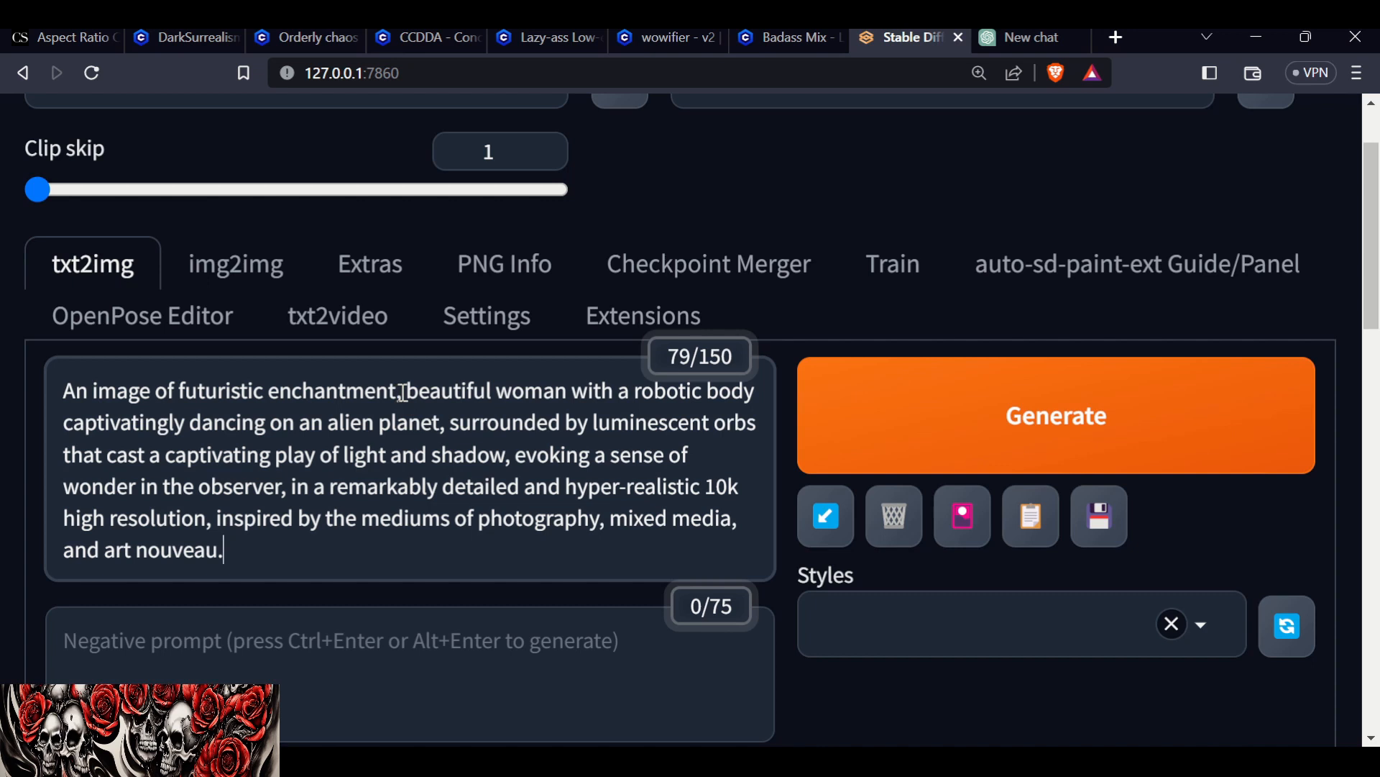
scroll(1042, 518, "down", 6)
left_click(964, 425)
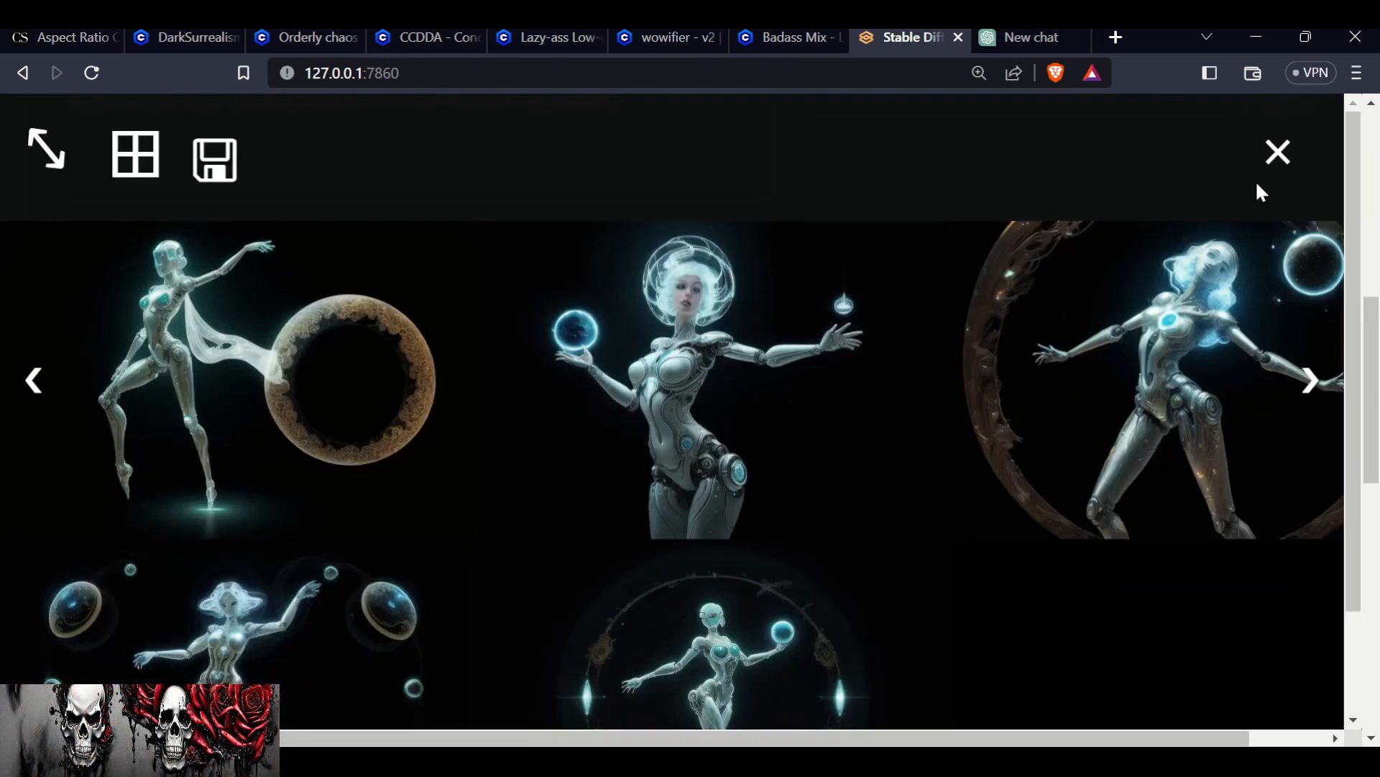
left_click(1278, 153)
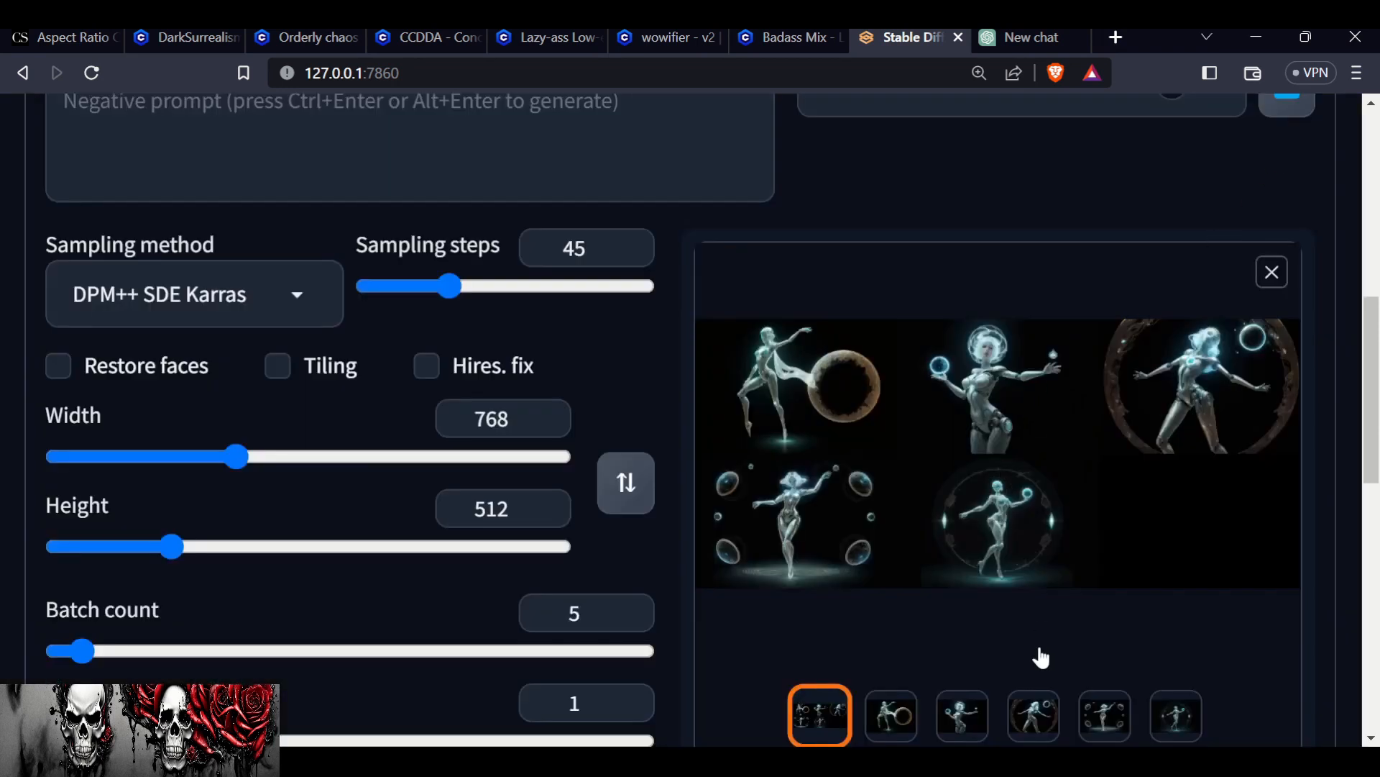
Inspect the second generated image, the woman holding a glowing orb, at full size and close the viewer.
left_click(964, 715)
left_click(1143, 423)
scroll(757, 540, "down", 2)
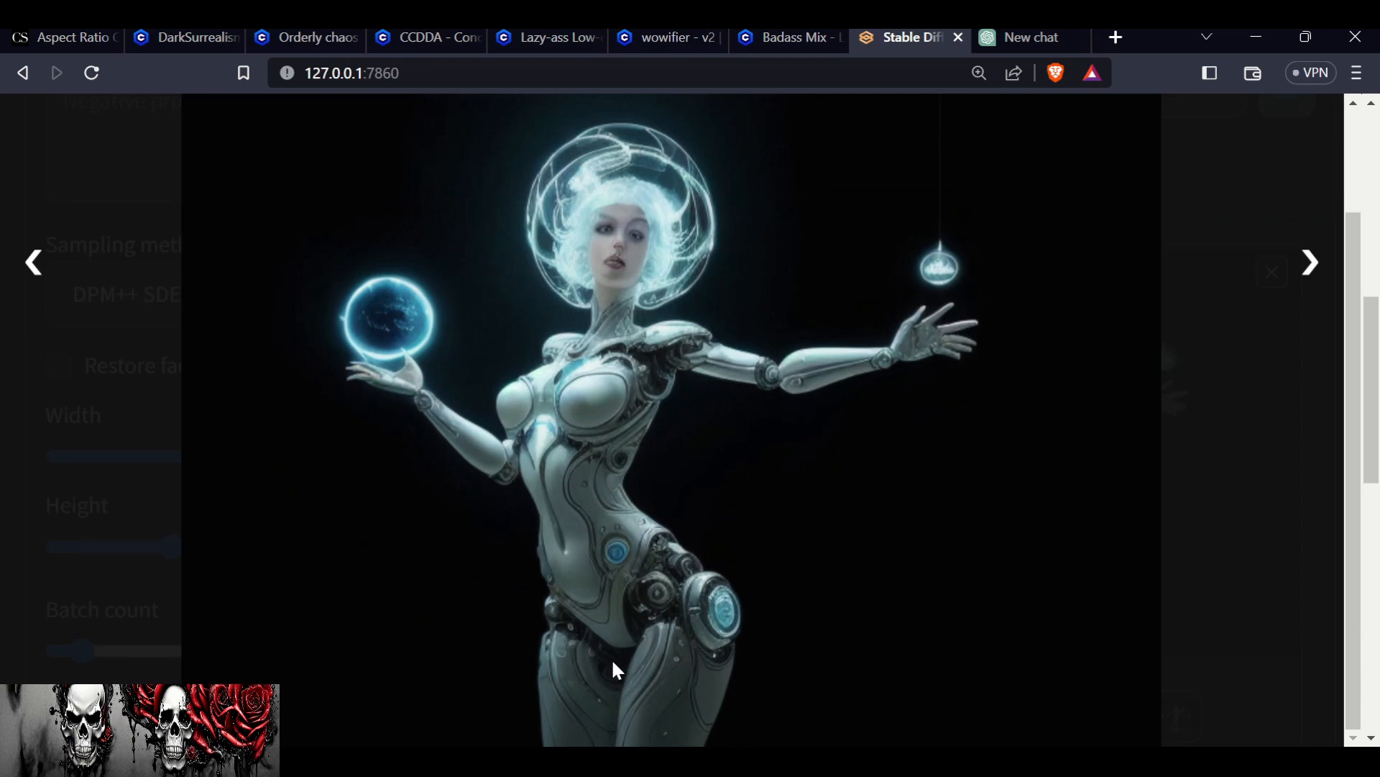
left_click(1295, 400)
scroll(978, 515, "up", 8)
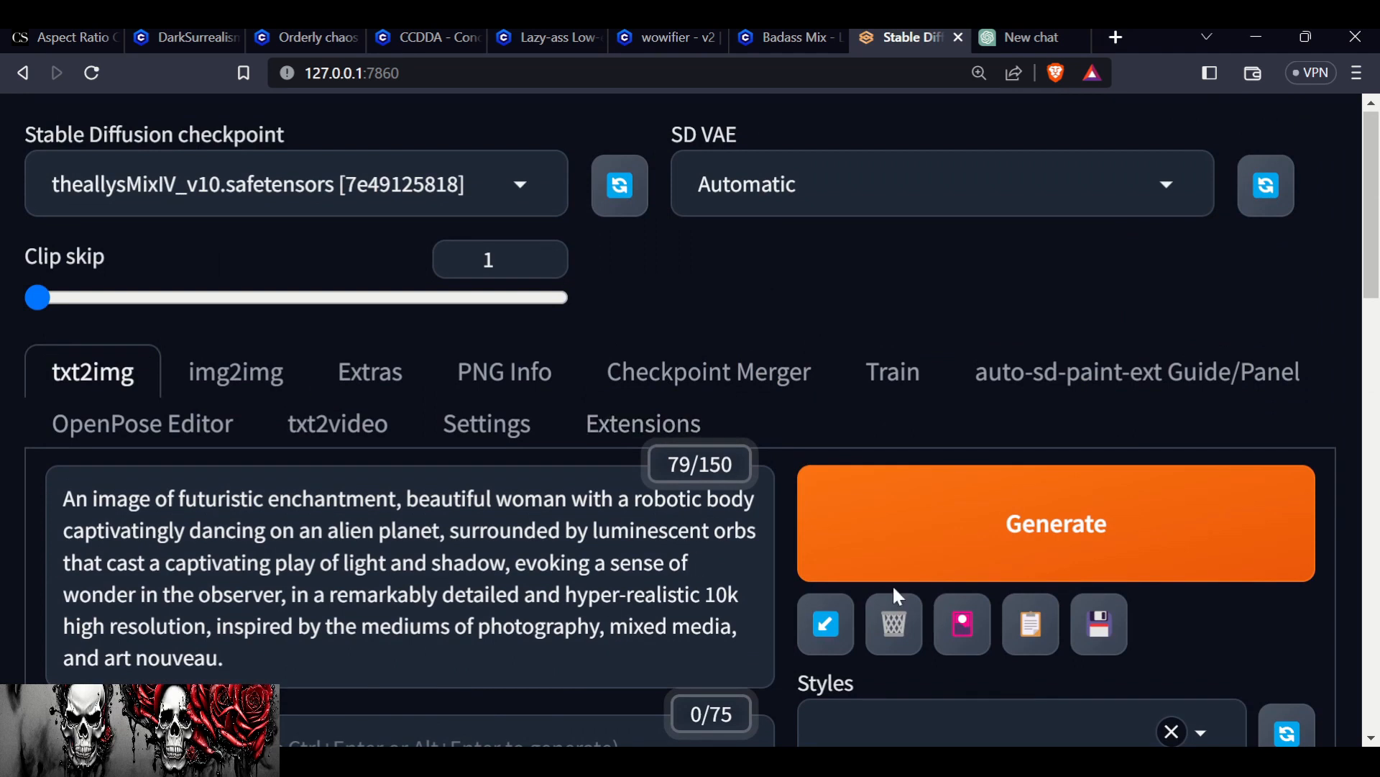
Switch to the wowifier LoRA page on Civitai and examine its description, trigger words, discussion and gallery.
scroll(887, 584, "down", 3)
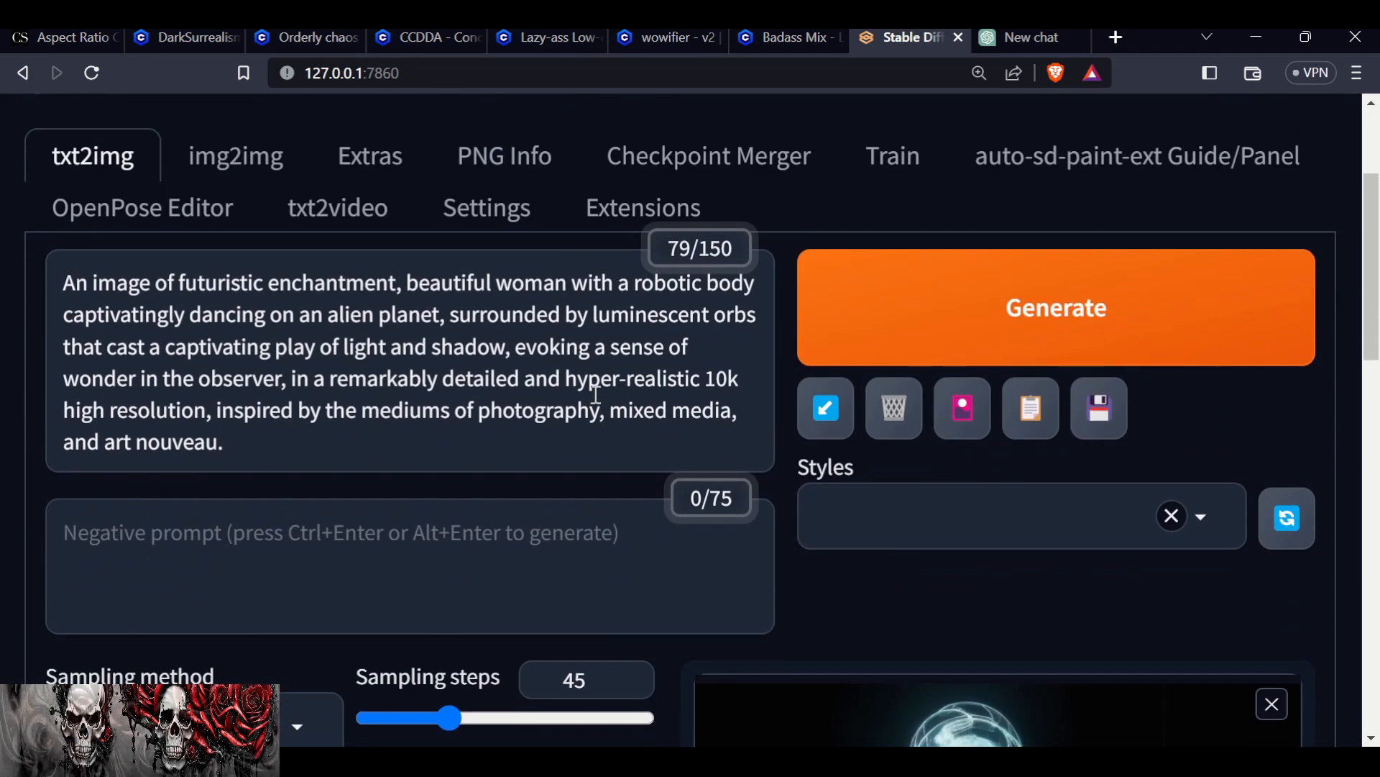
left_click(279, 440)
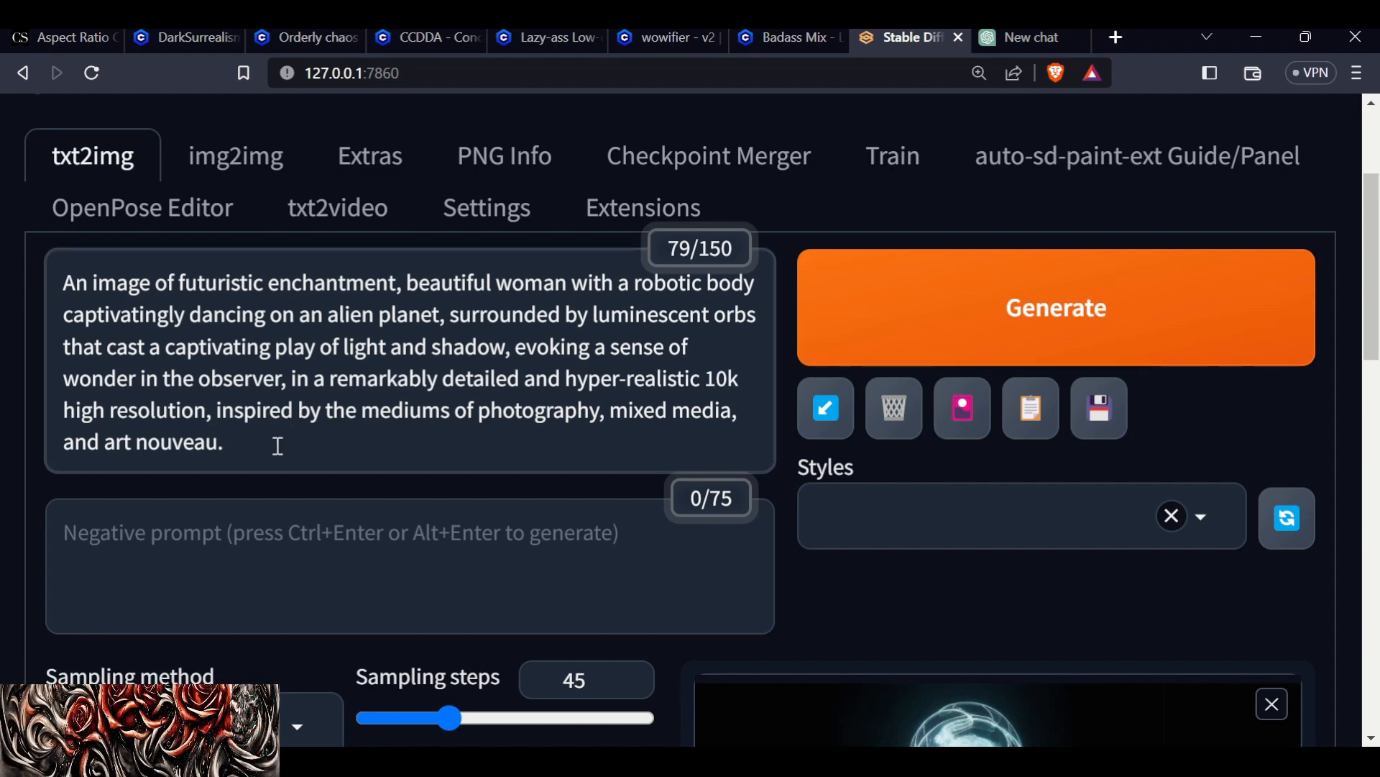
left_click(669, 39)
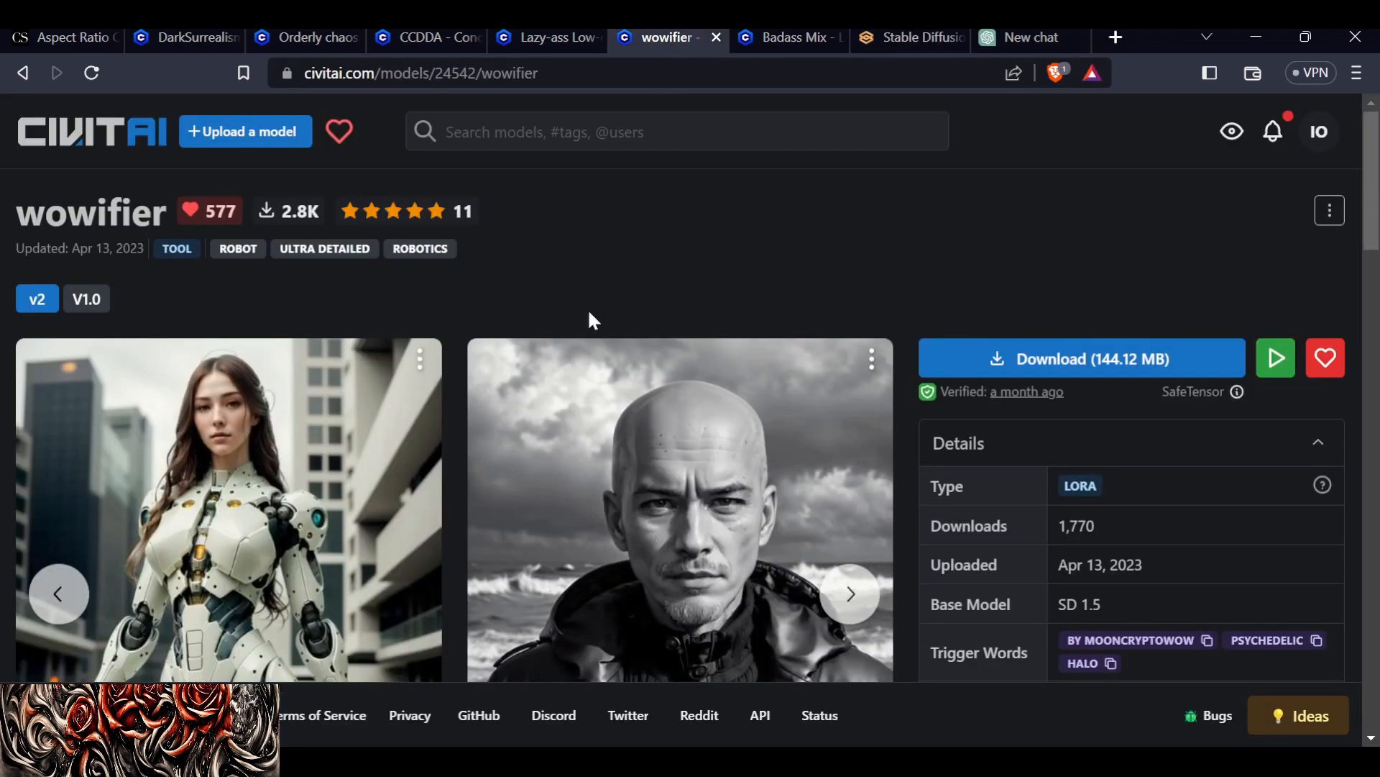
scroll(503, 308, "down", 5)
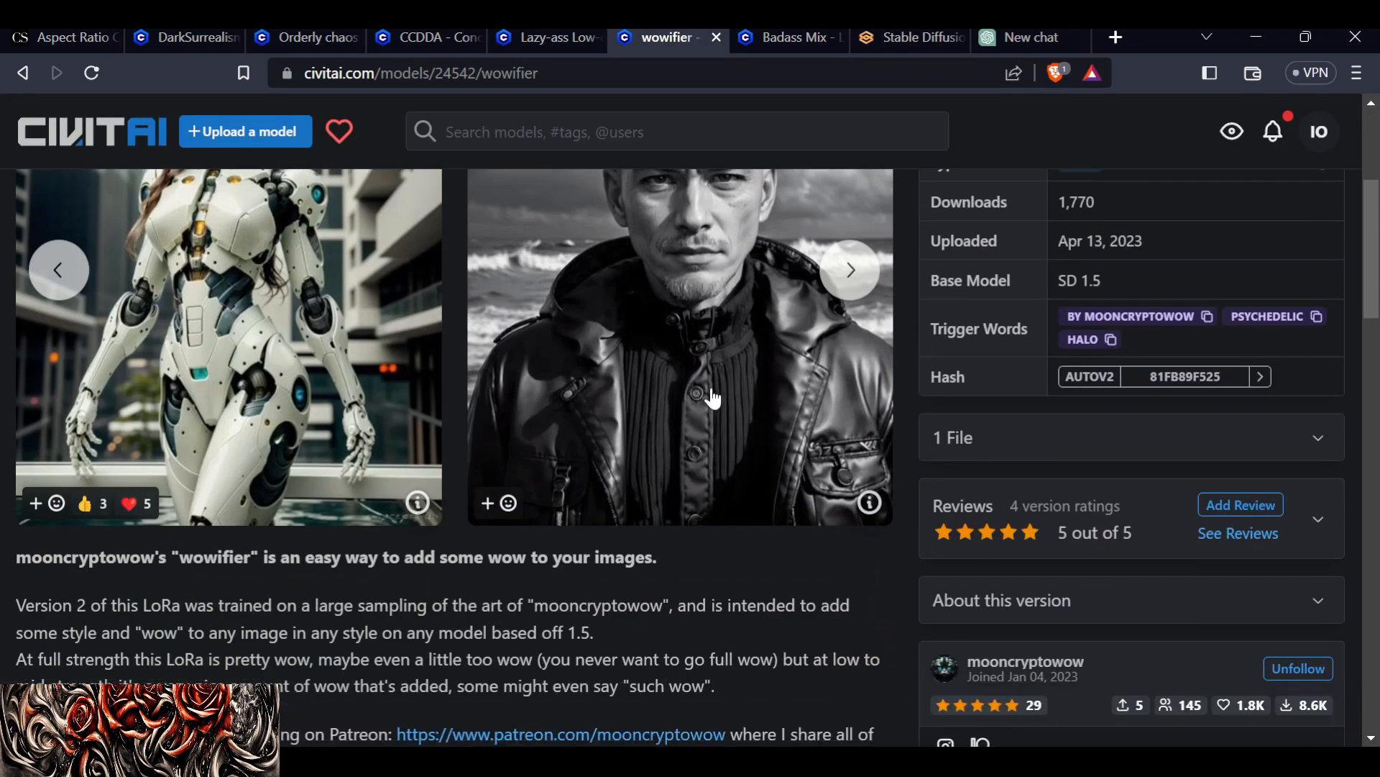
scroll(714, 398, "up", 5)
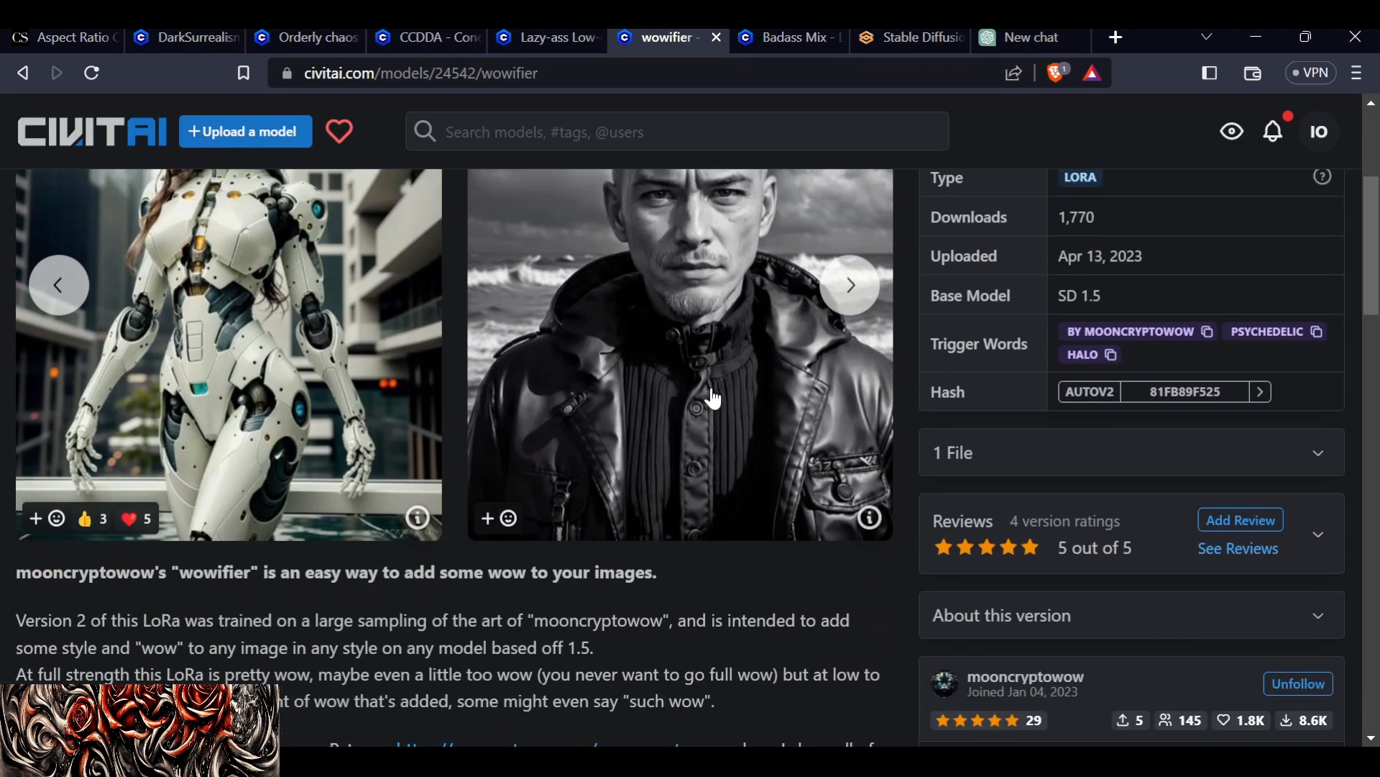
scroll(714, 397, "down", 3)
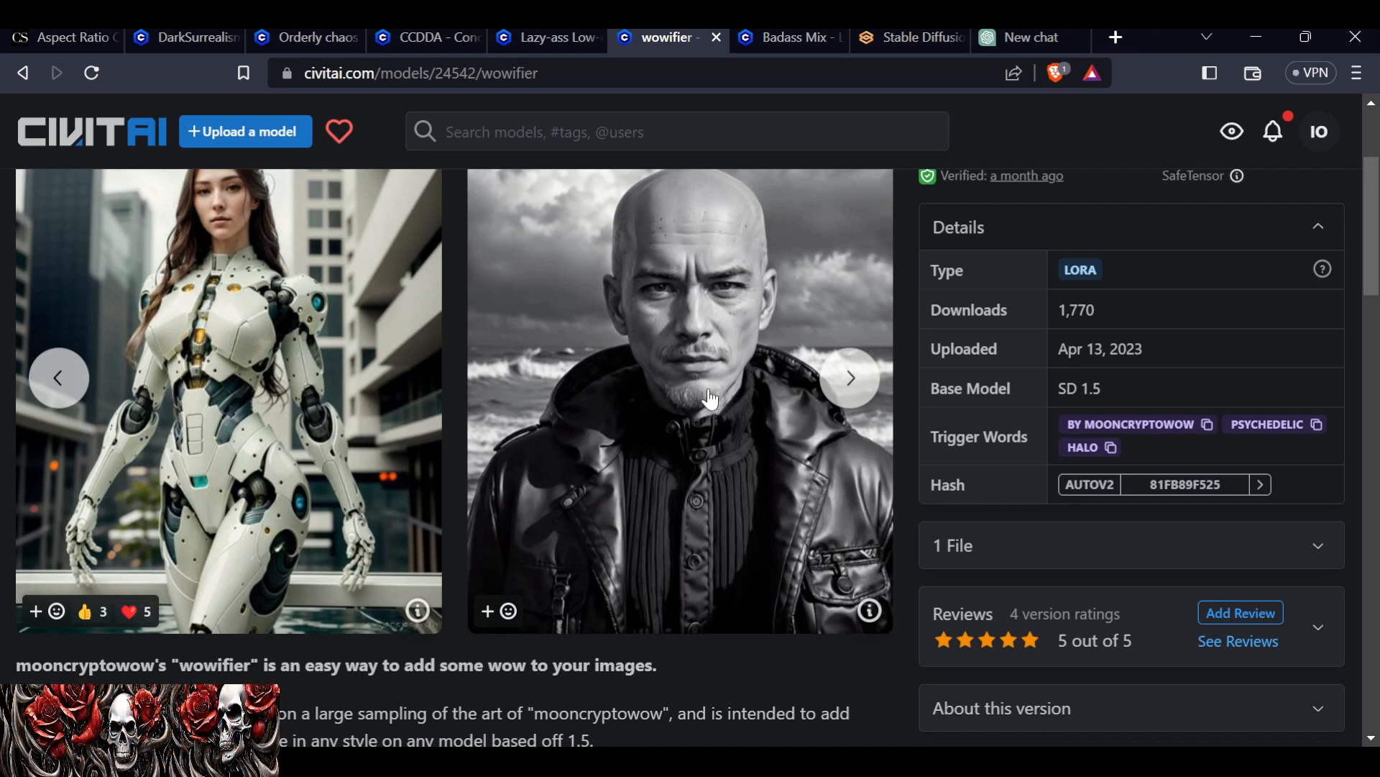
scroll(713, 398, "up", 3)
scroll(716, 395, "down", 5)
scroll(715, 390, "down", 15)
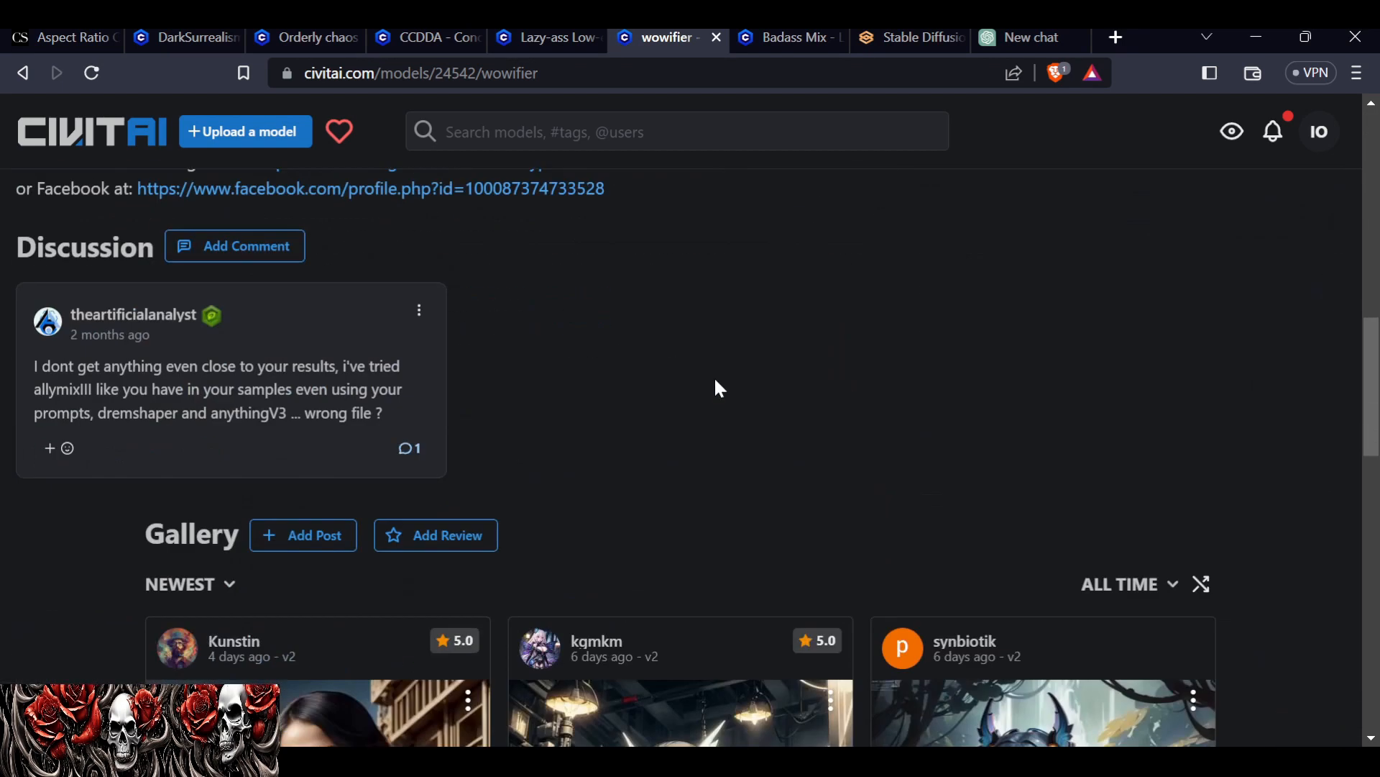
scroll(709, 391, "down", 12)
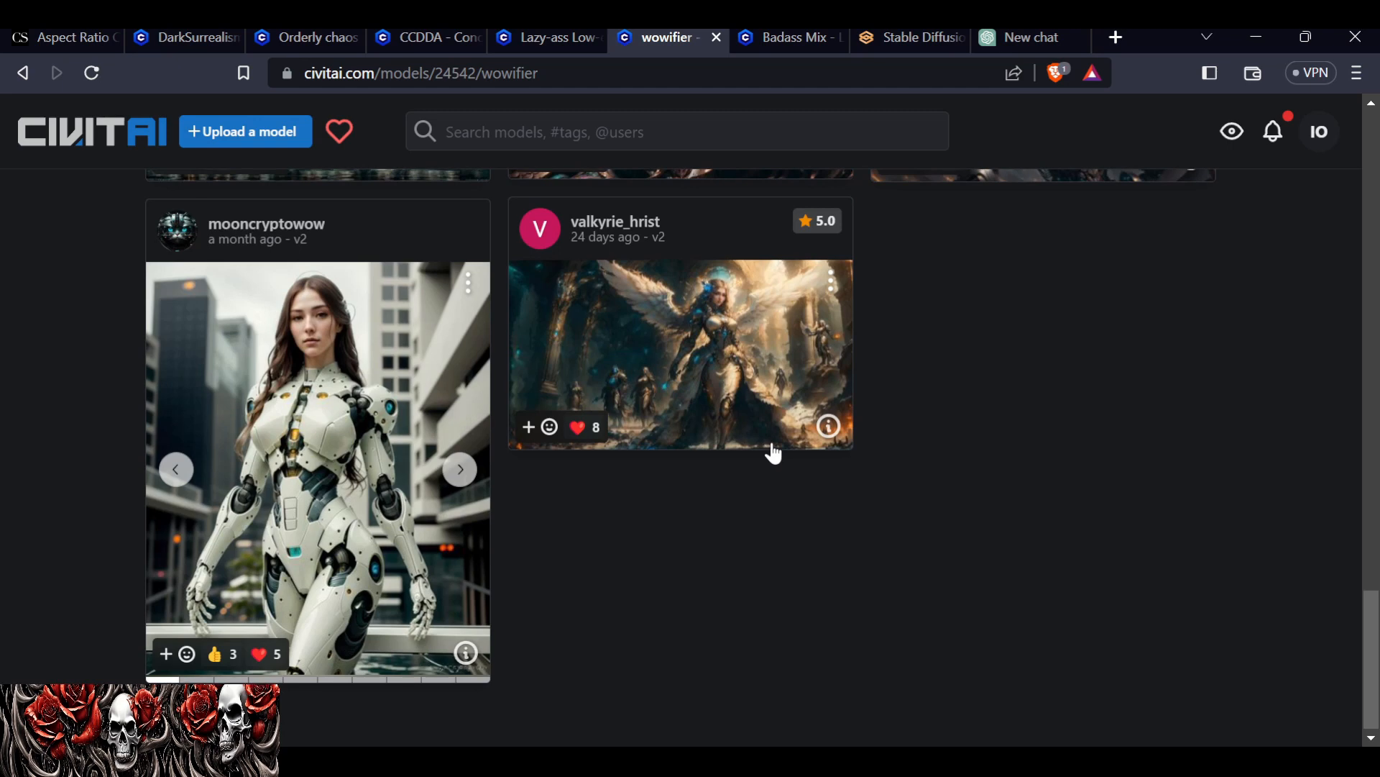
scroll(773, 451, "up", 6)
scroll(783, 539, "up", 20)
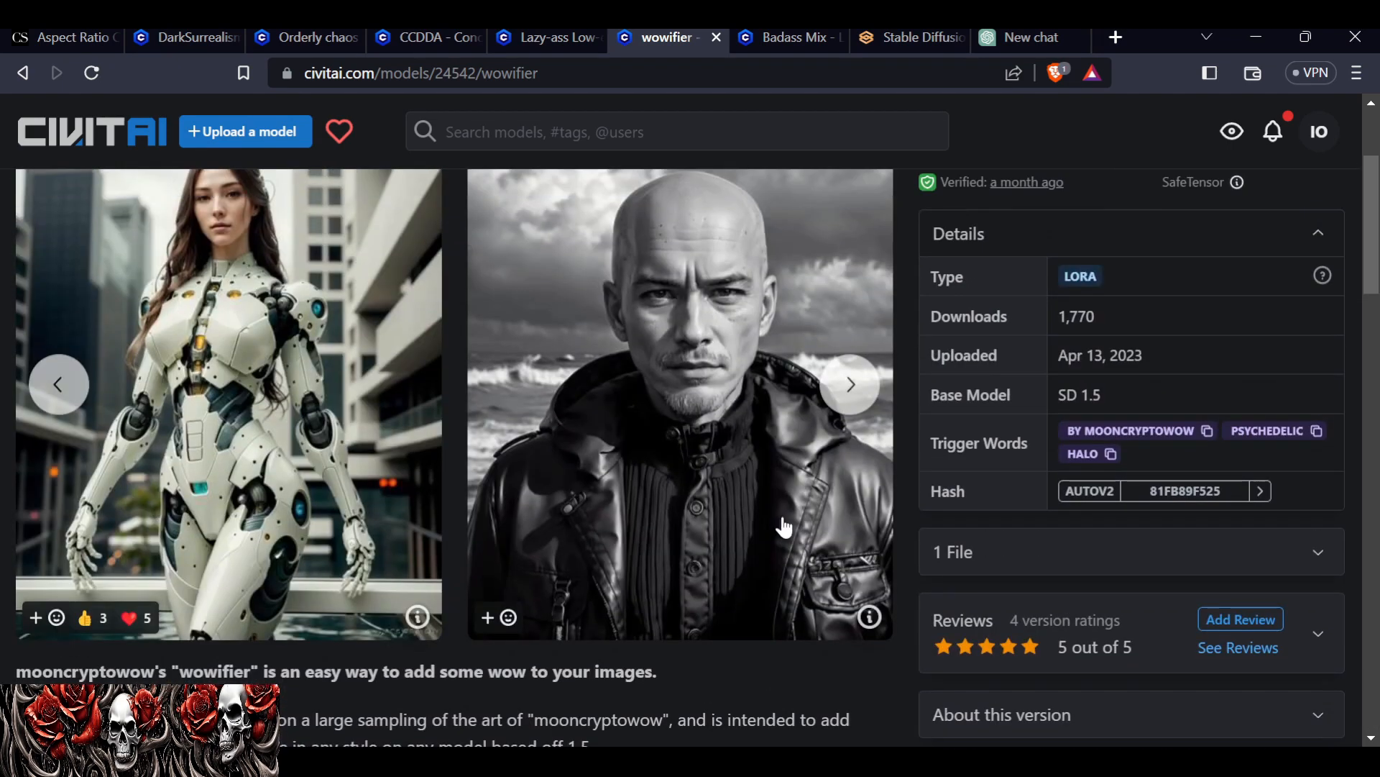
Copy the trigger words from the wowifier page and end the Stable Diffusion prompt with ", by mooncryptowow, <lora:wowifier_v10:1>" instead of the final period.
left_click(1148, 441)
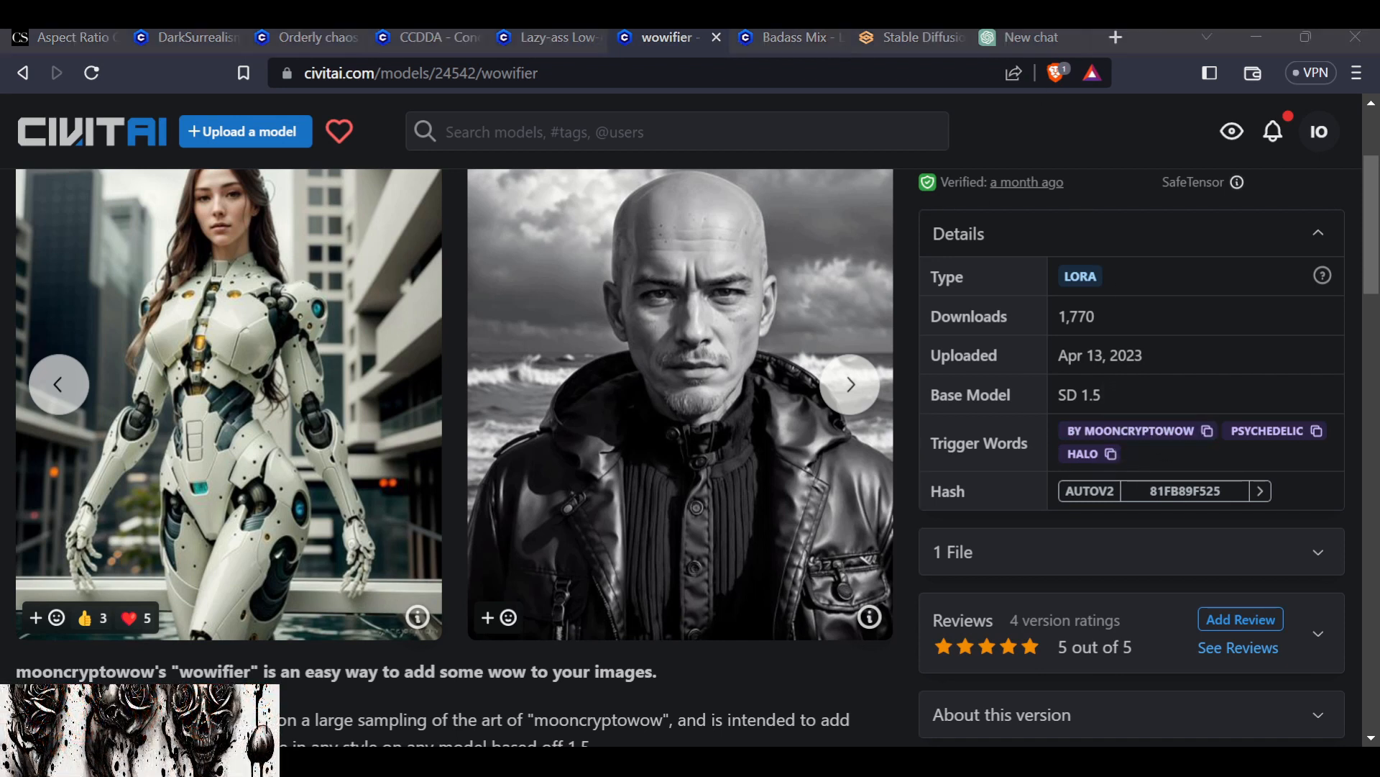
left_click(903, 39)
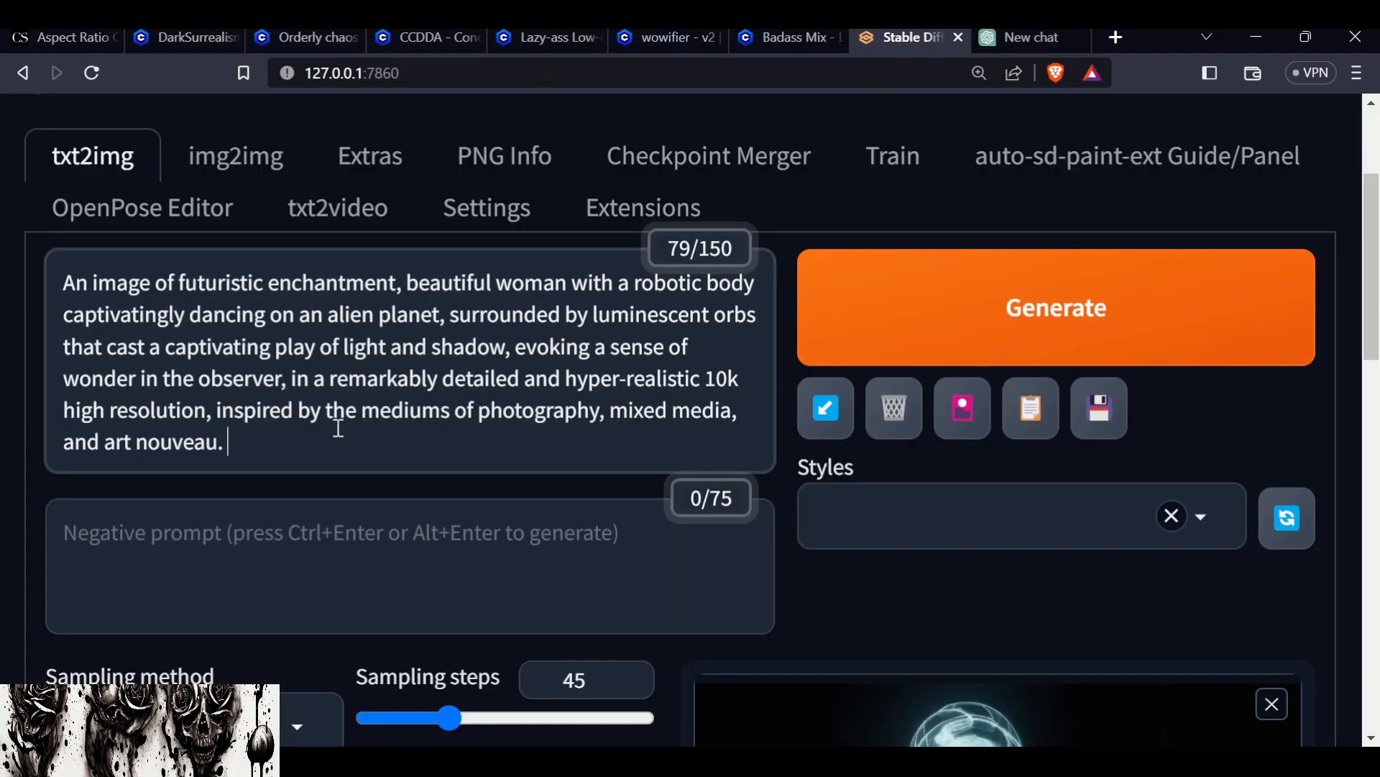
left_click(257, 449)
key("BackSpace")
key("ctrl+v")
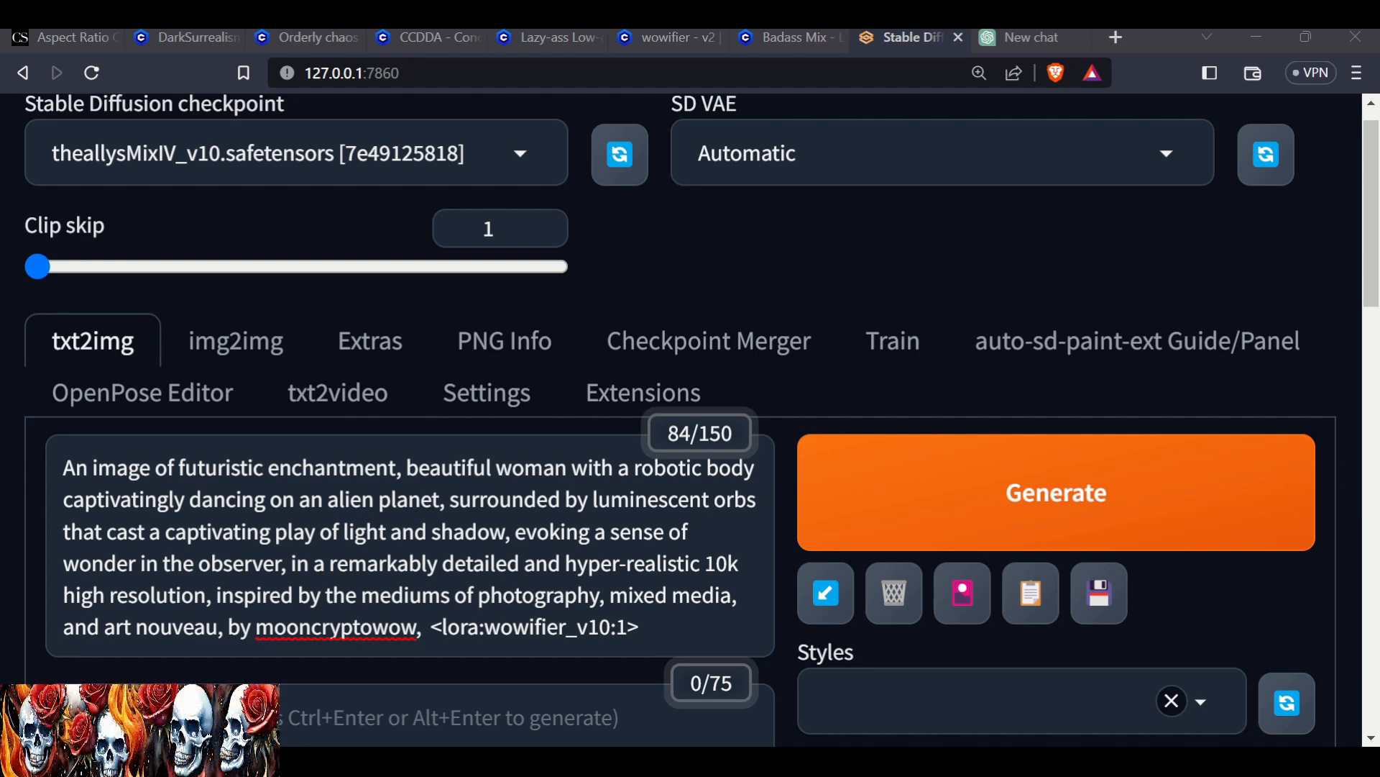
Close the enlarged preview to return to the thumbnails, and review the edited prompt and the last batch's generation details.
scroll(681, 420, "down", 6)
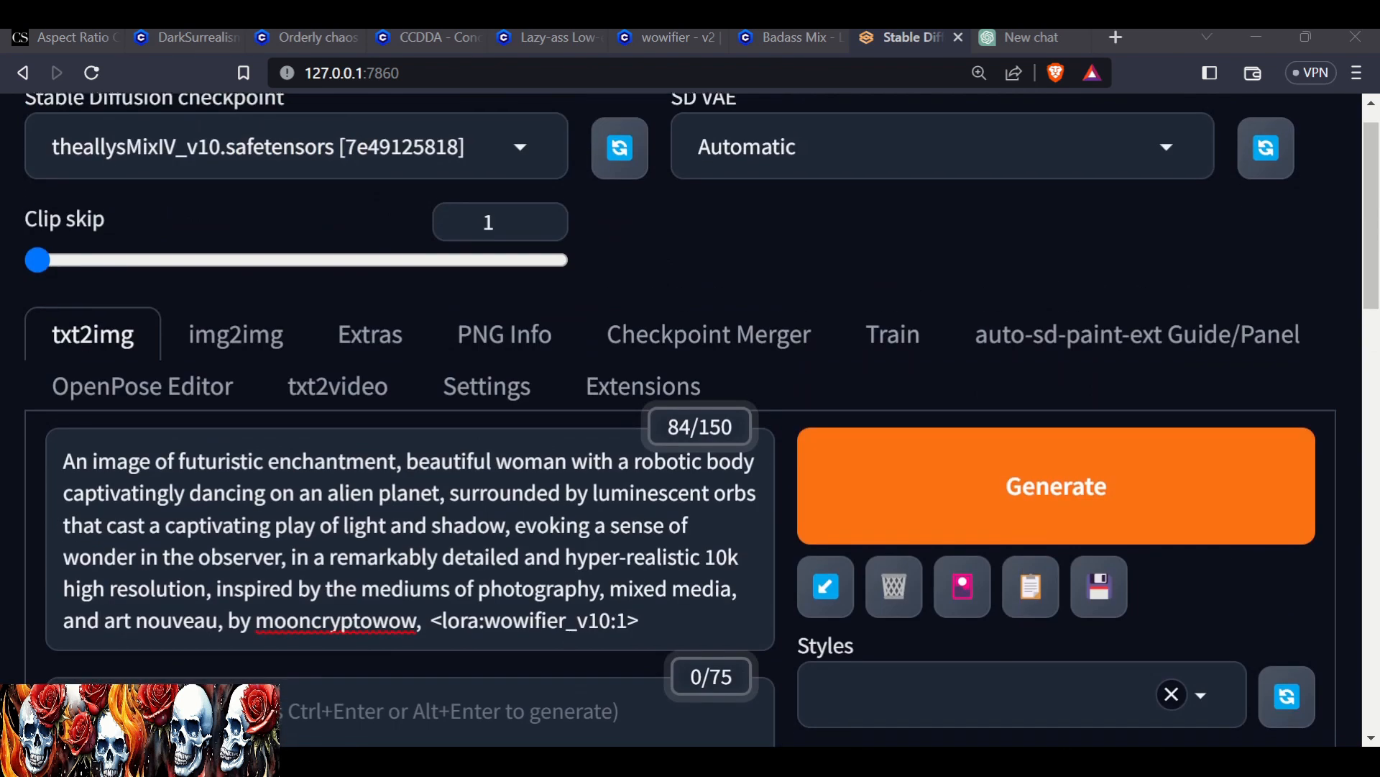
scroll(752, 576, "down", 6)
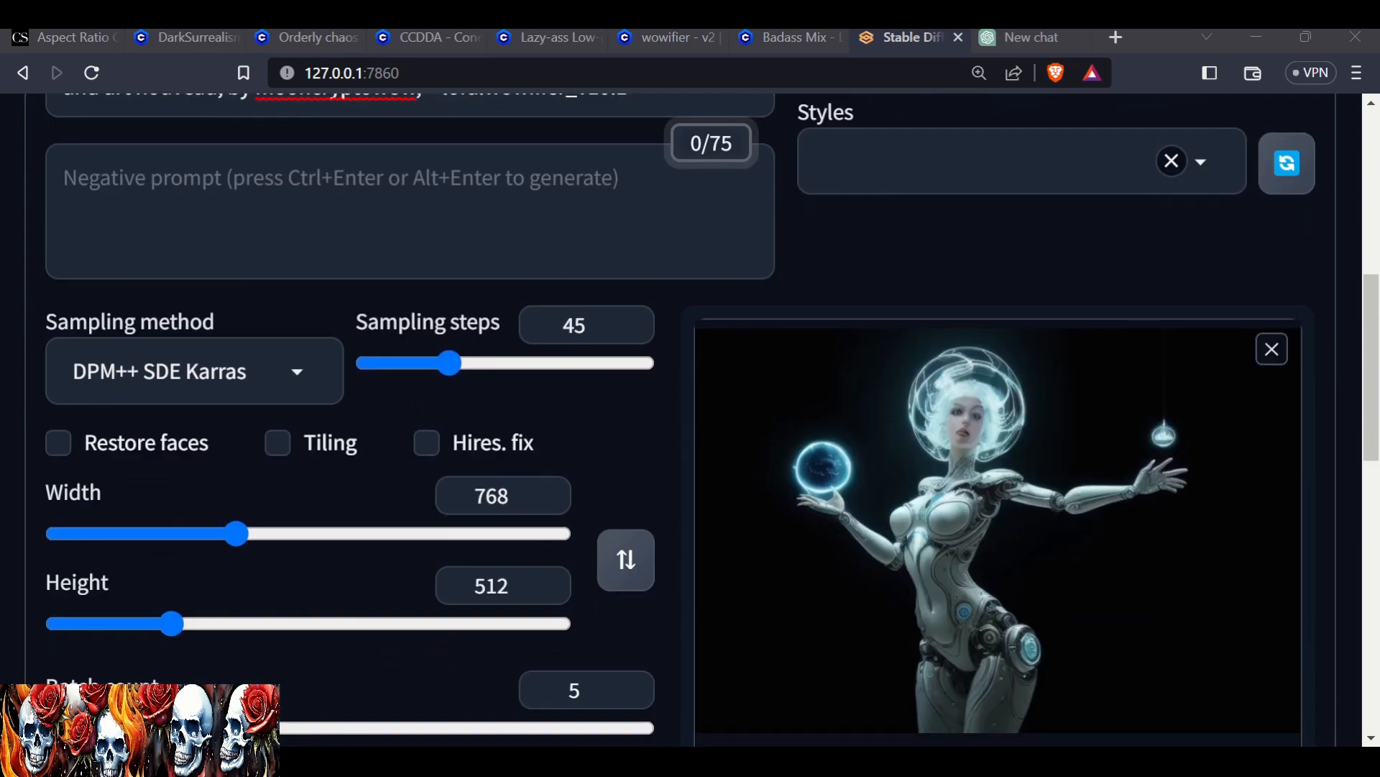
scroll(753, 576, "up", 3)
left_click(1272, 348)
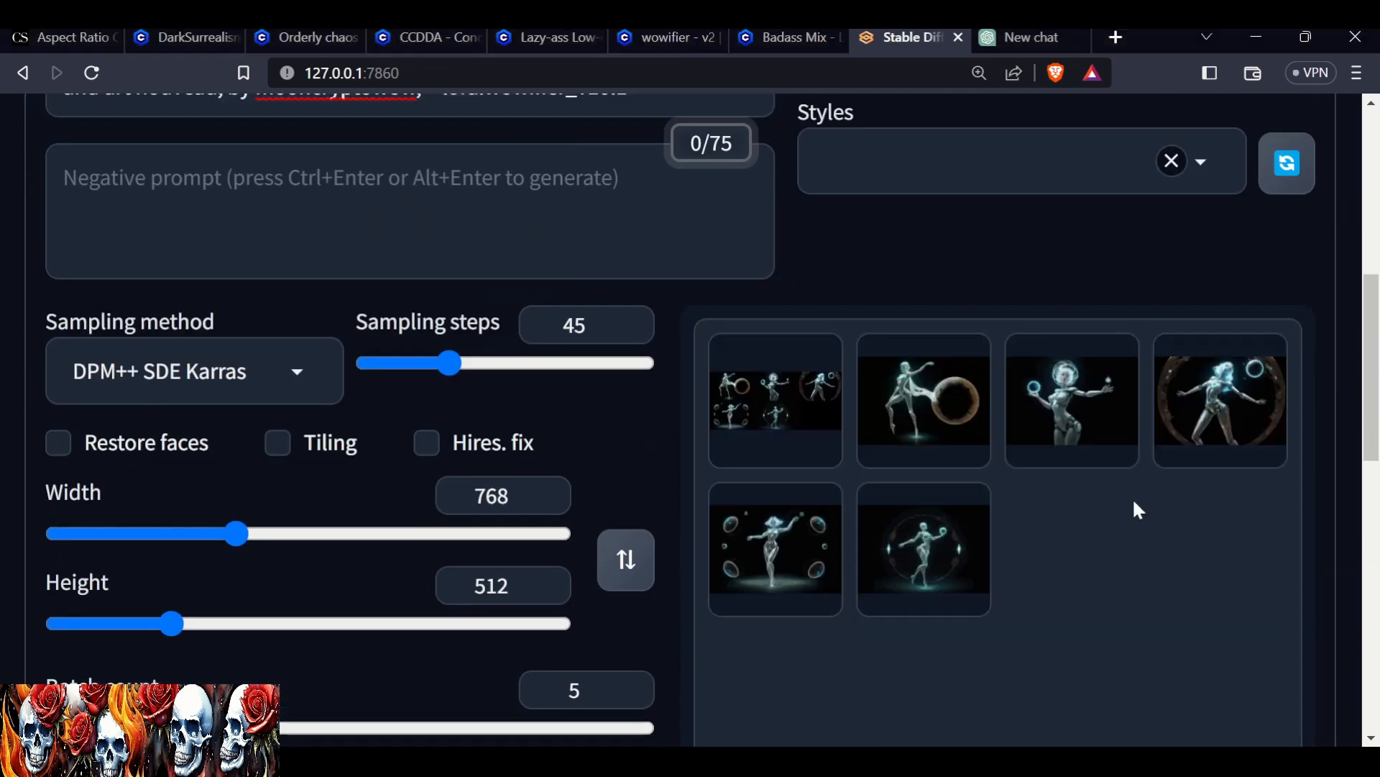
scroll(1133, 501, "up", 6)
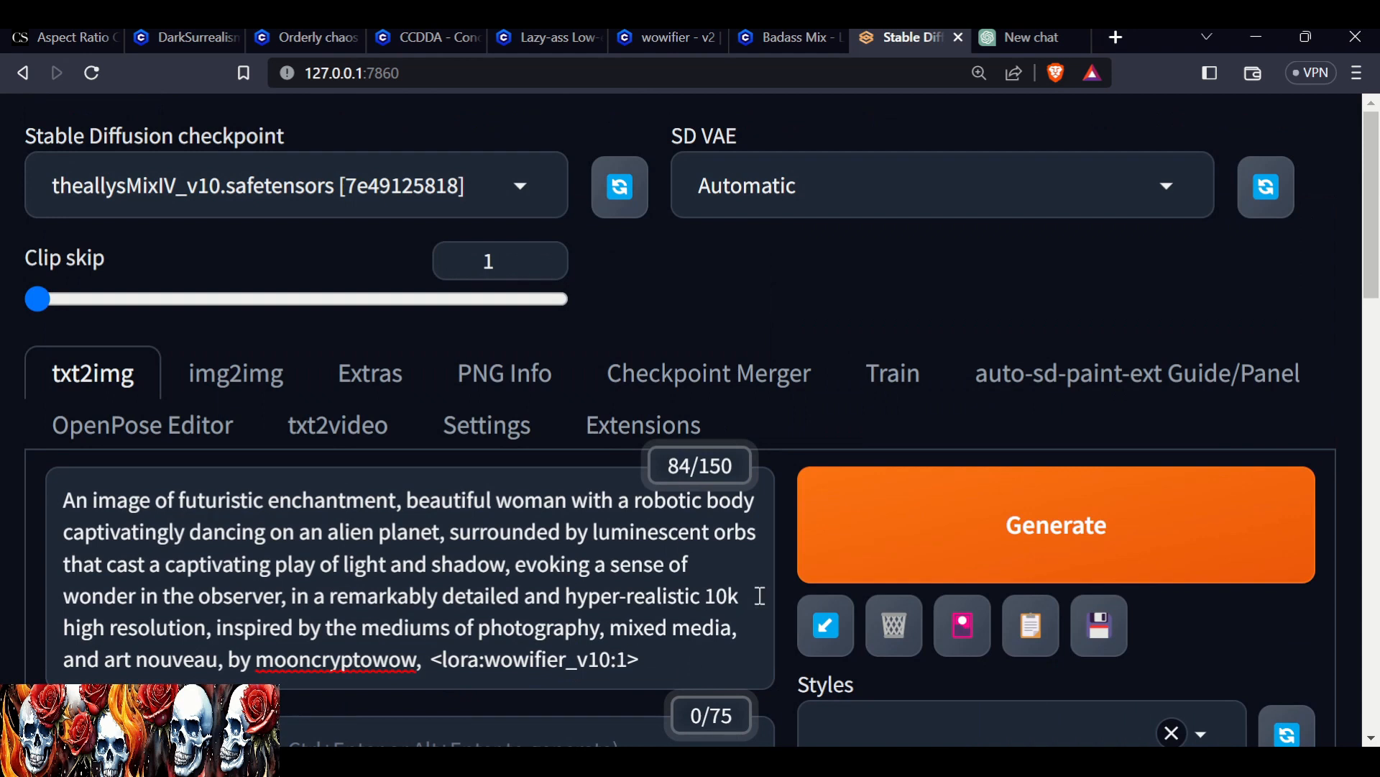
scroll(817, 584, "down", 10)
scroll(609, 346, "down", 8)
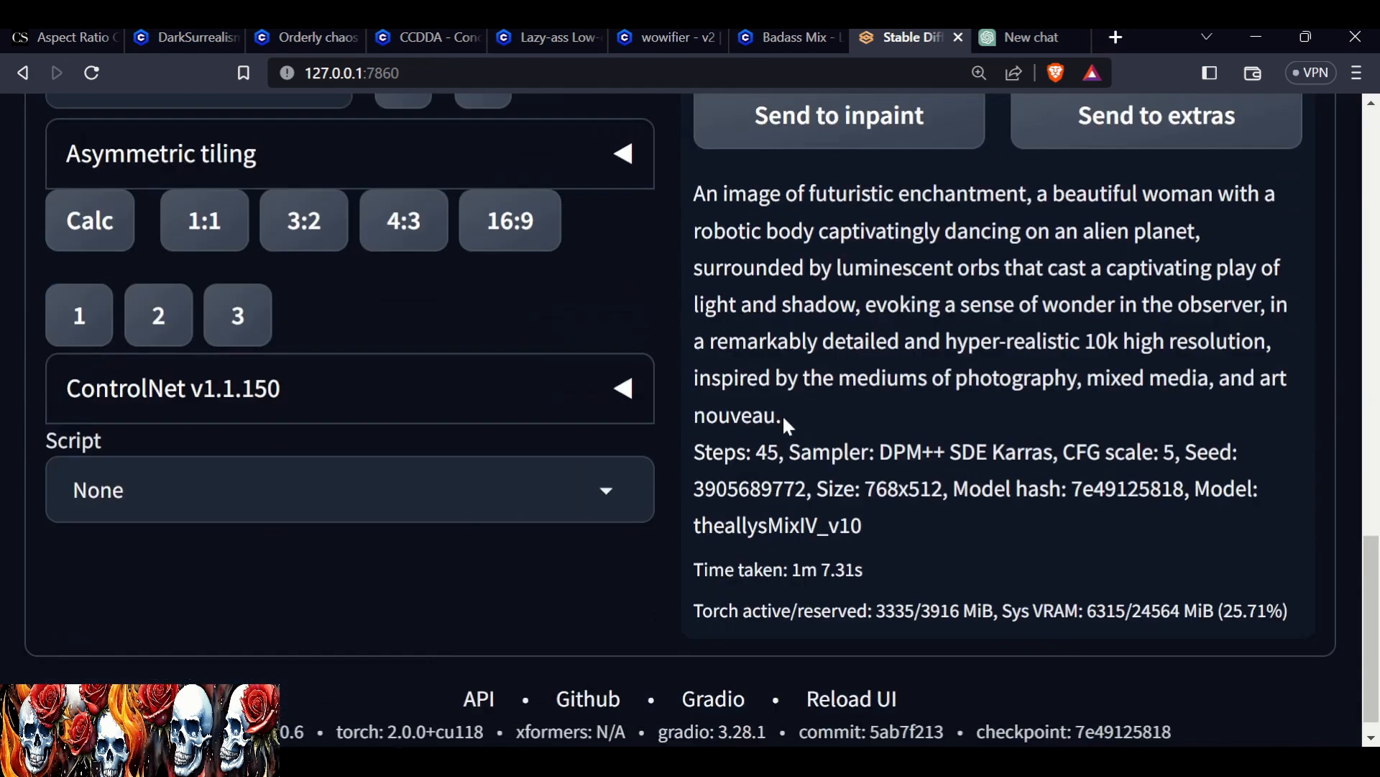
scroll(1049, 464, "up", 8)
scroll(1043, 451, "up", 5)
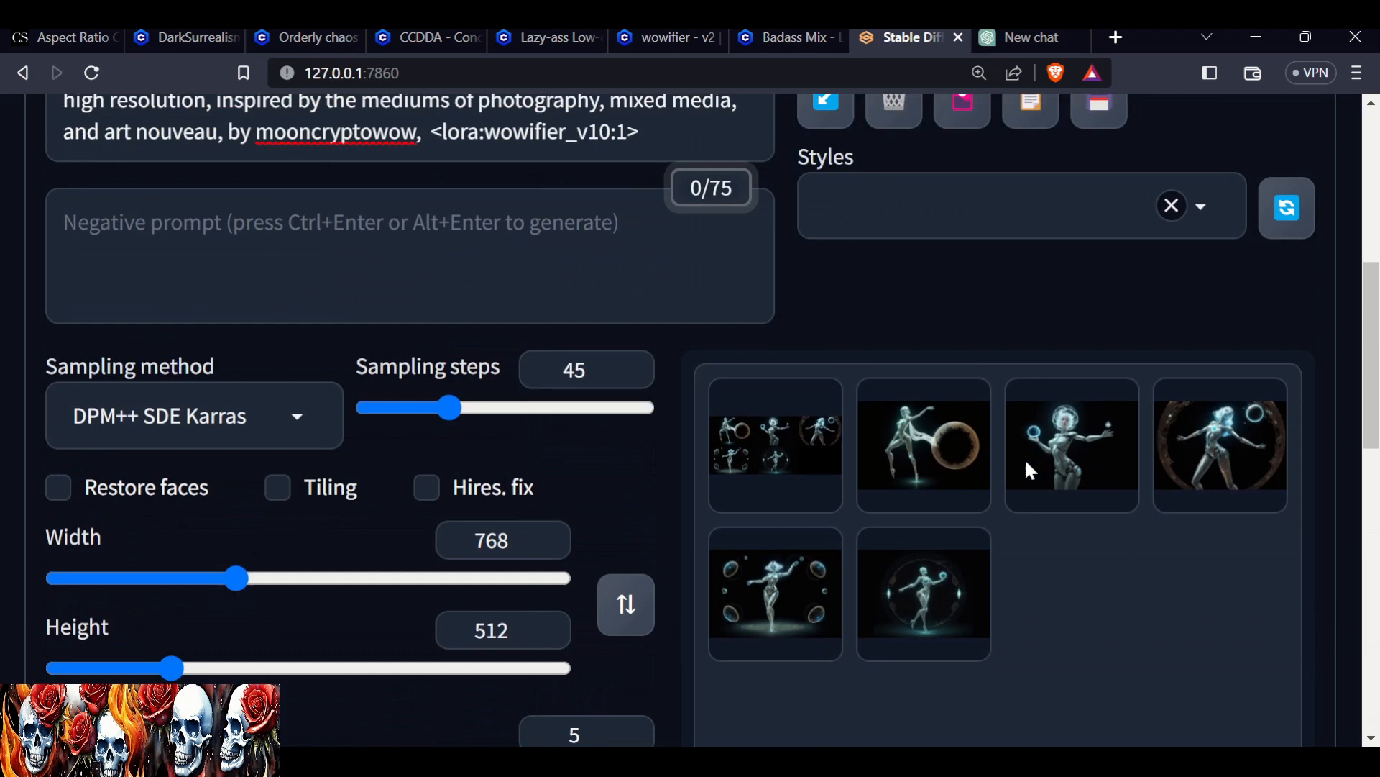
Generate a new batch of images from the prompt that includes the wowifier LoRA at weight 1.
scroll(1025, 459, "down", 3)
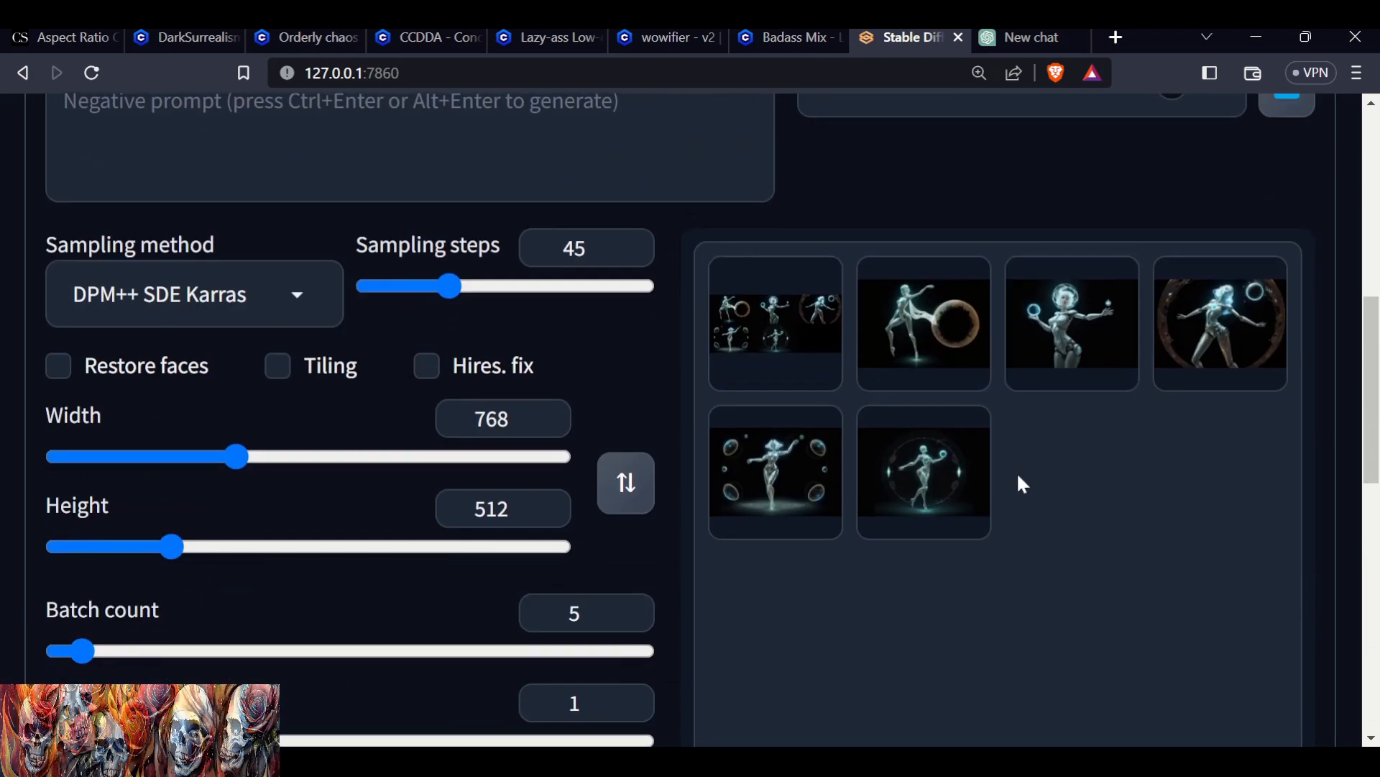
scroll(1017, 472, "up", 6)
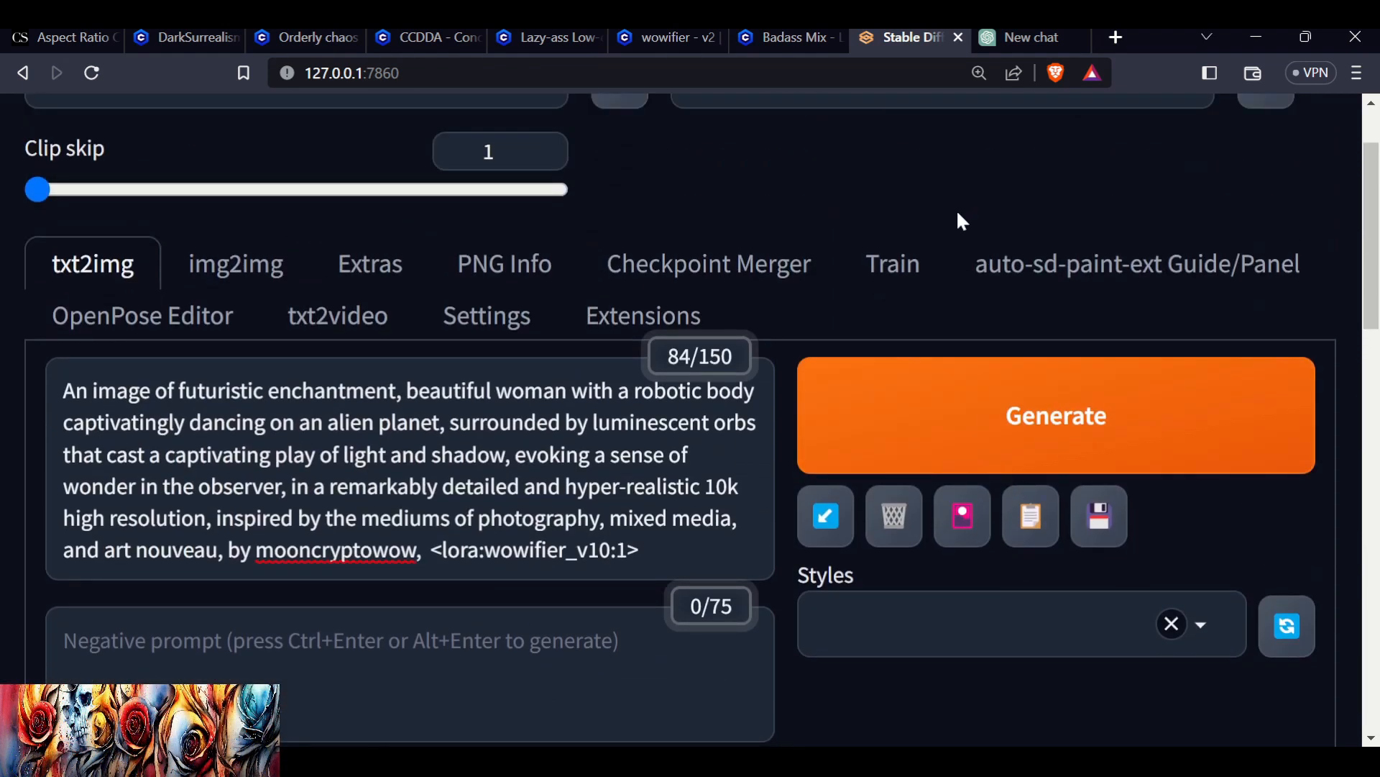
left_click(1024, 436)
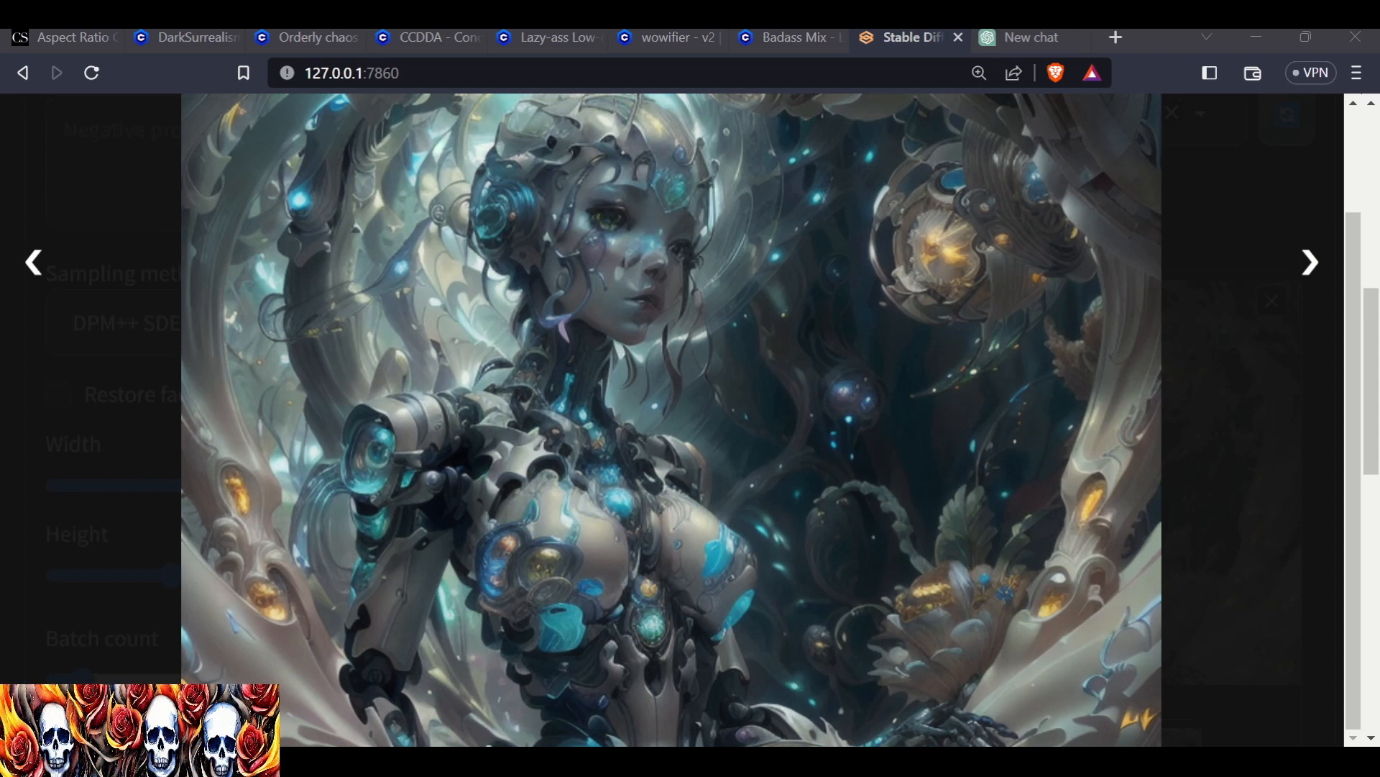
Inspect each image of the new batch at full size, ending at the grid overview, and close the viewer.
scroll(690, 417, "down", 2)
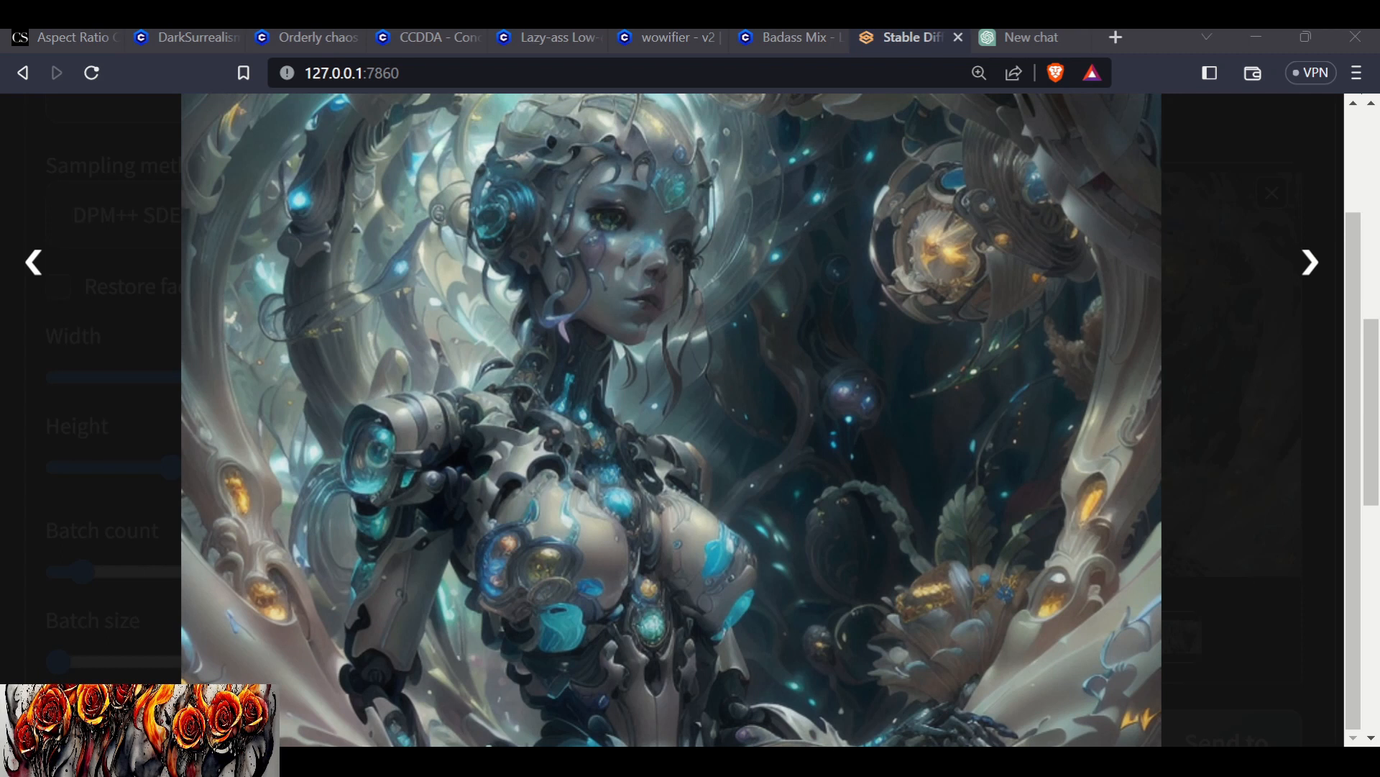
left_click(1310, 268)
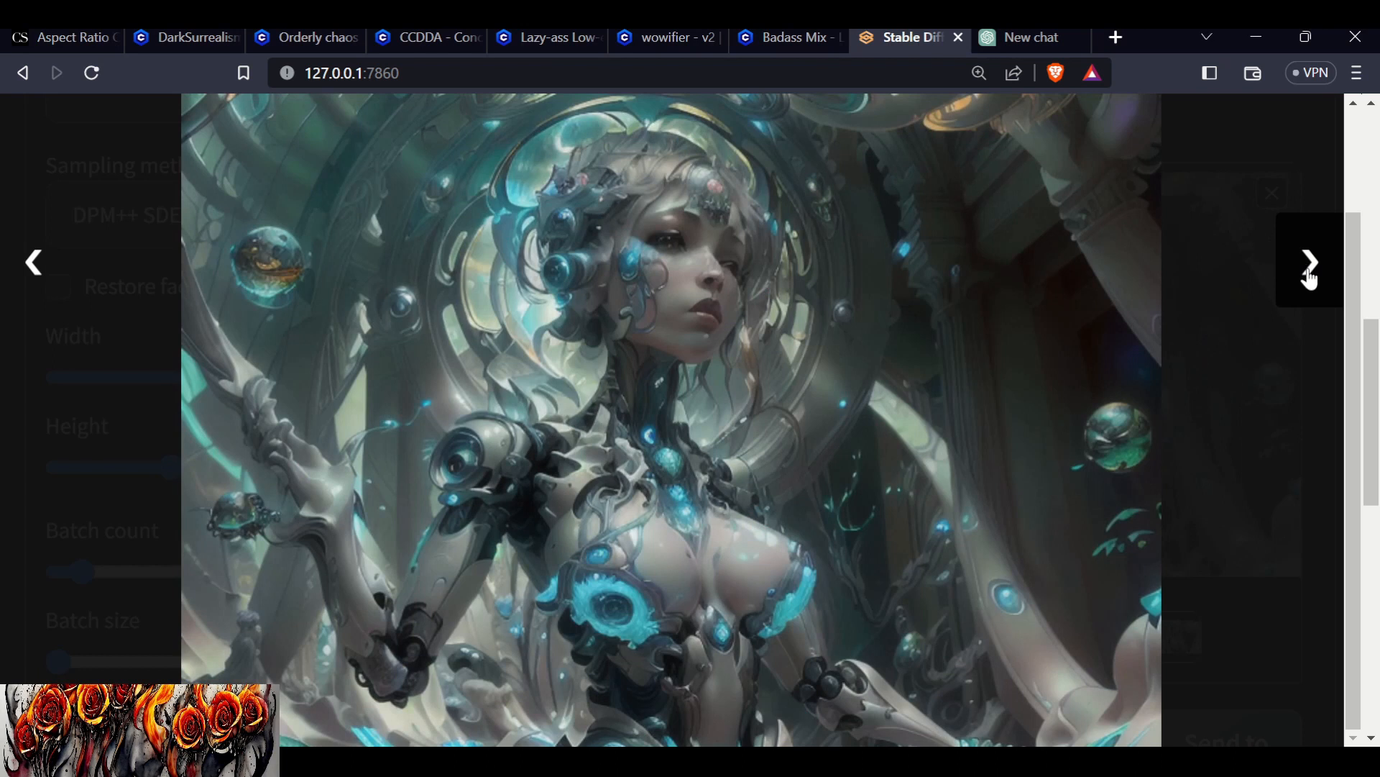
scroll(693, 454, "down", 2)
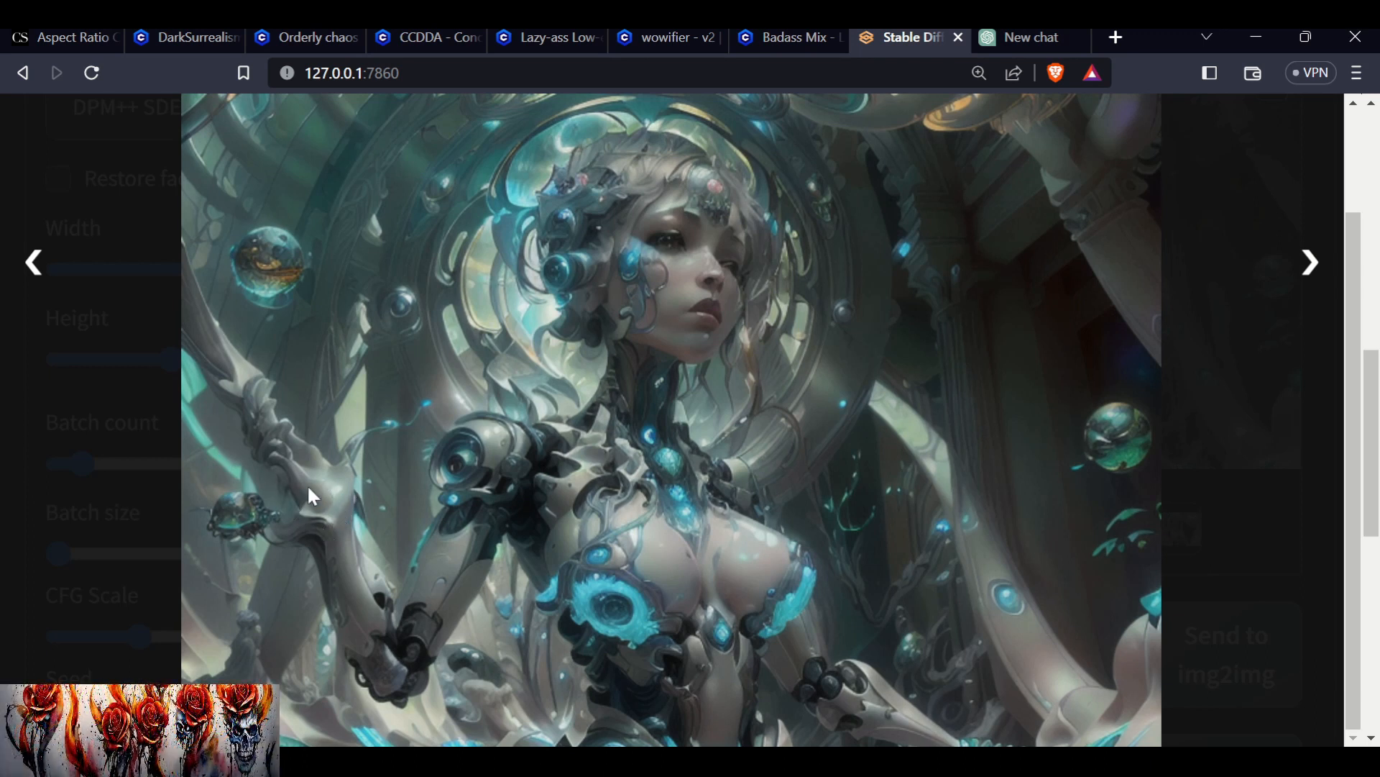
left_click(1310, 260)
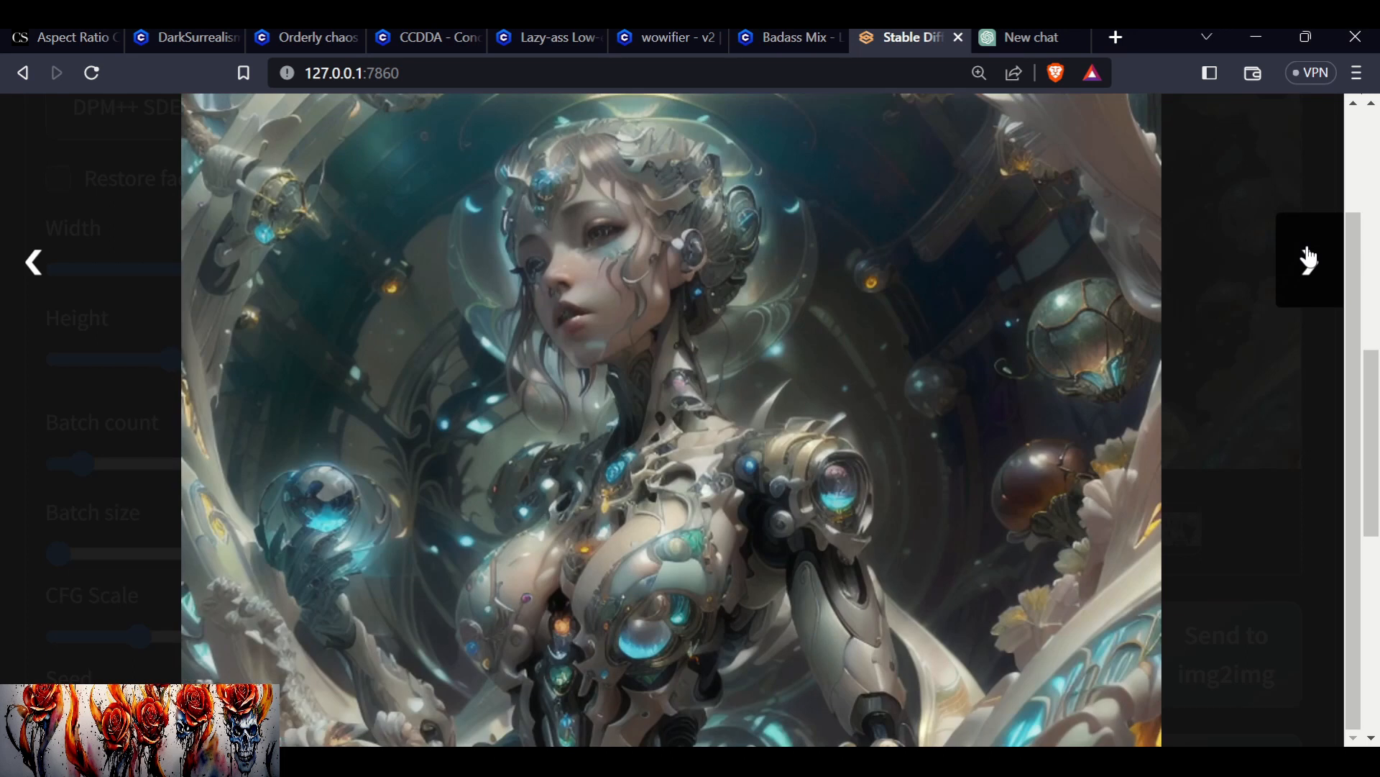
left_click(1310, 260)
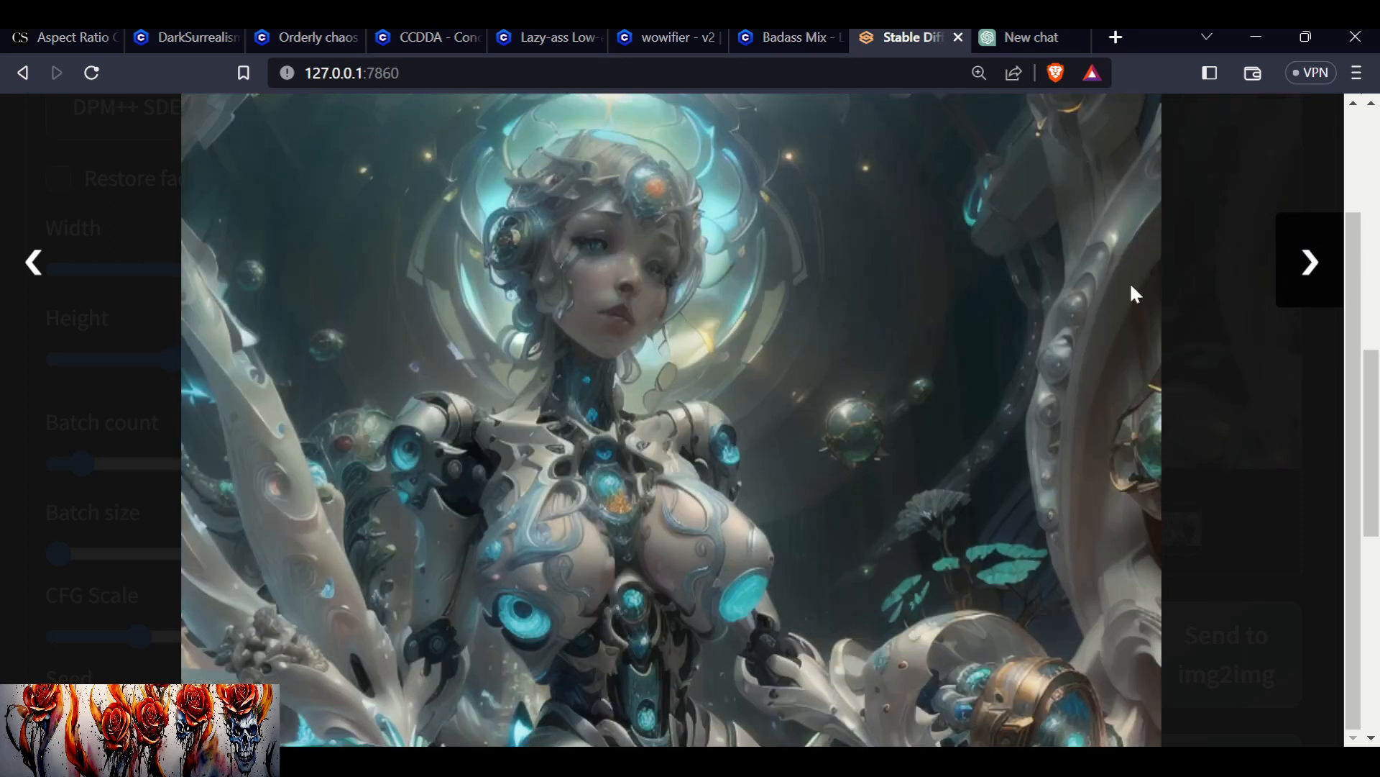
scroll(1051, 295, "up", 2)
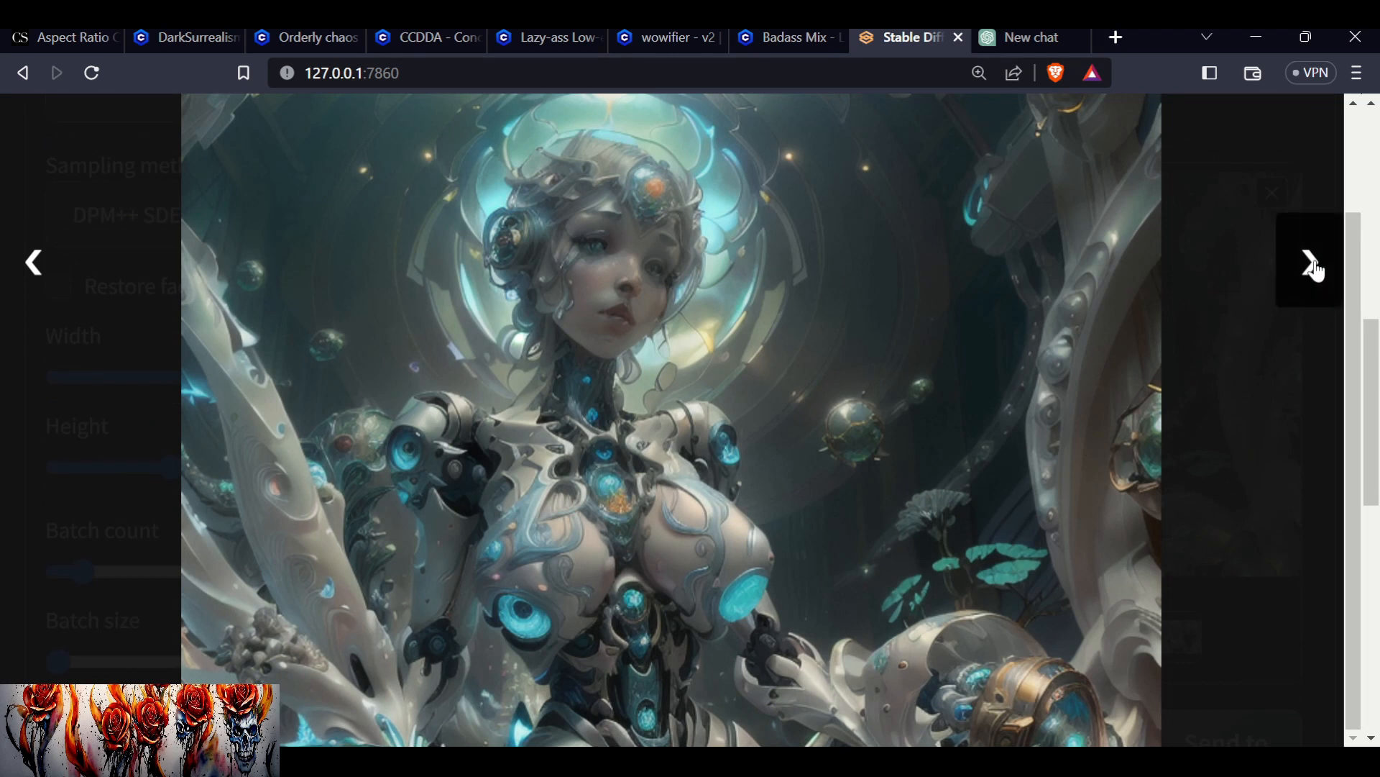
left_click(1310, 265)
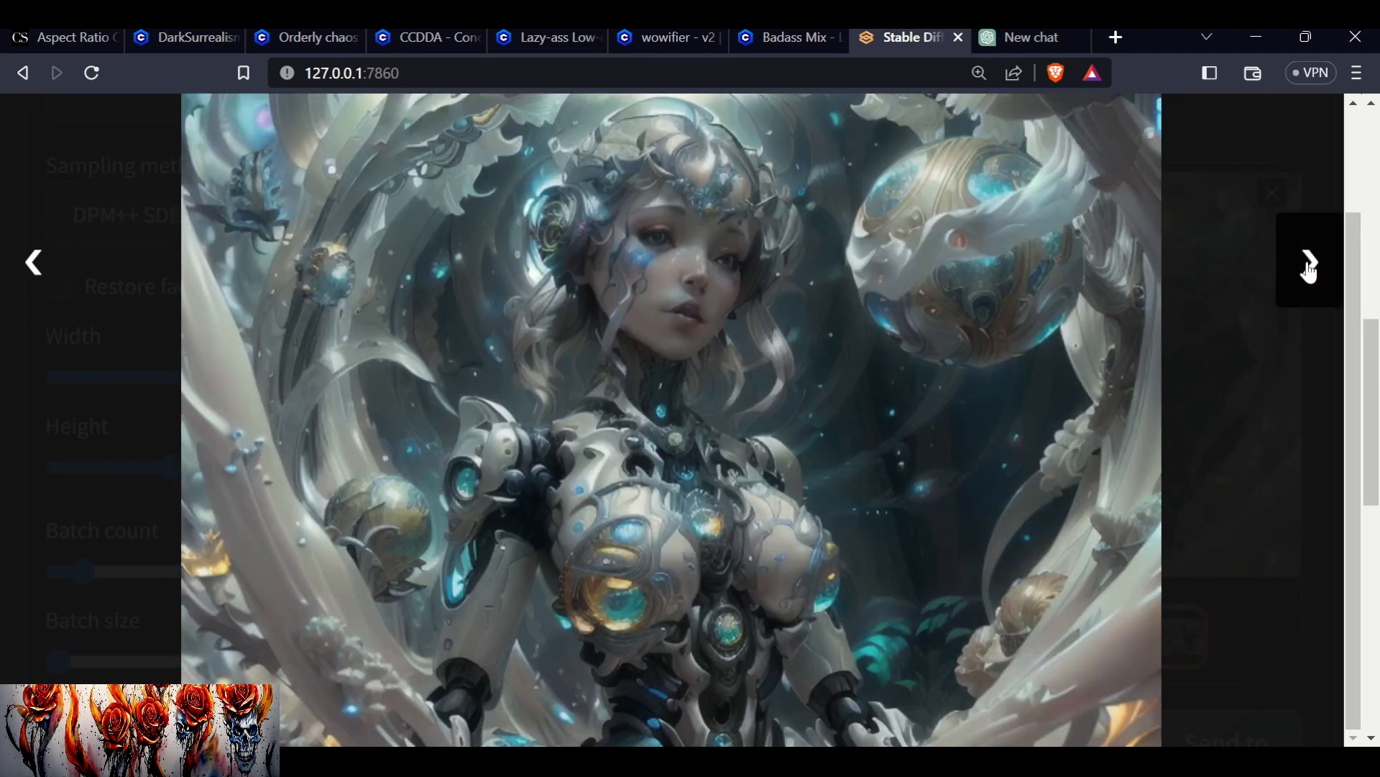
left_click(1310, 266)
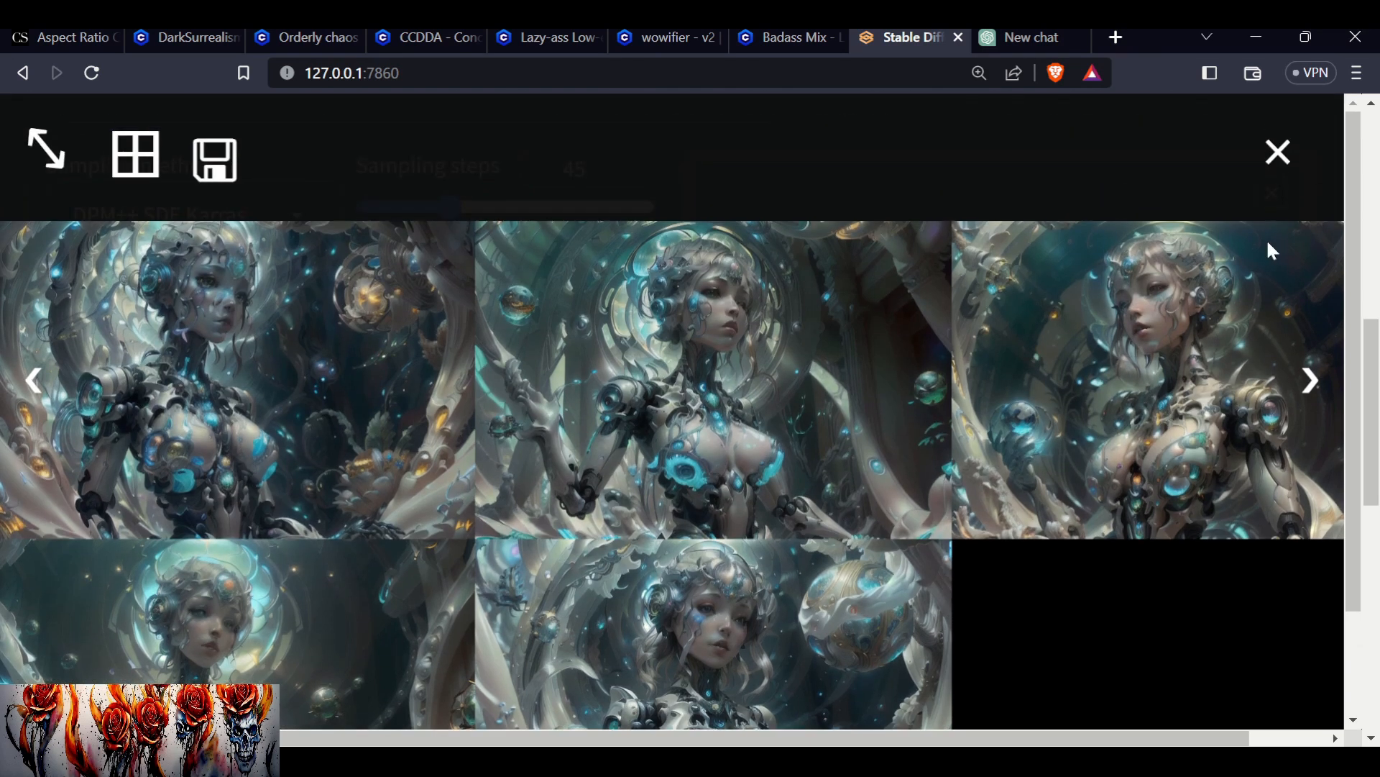
left_click(1274, 148)
Set the wowifier LoRA weight in the prompt to 0.5 and generate another batch.
scroll(719, 488, "up", 6)
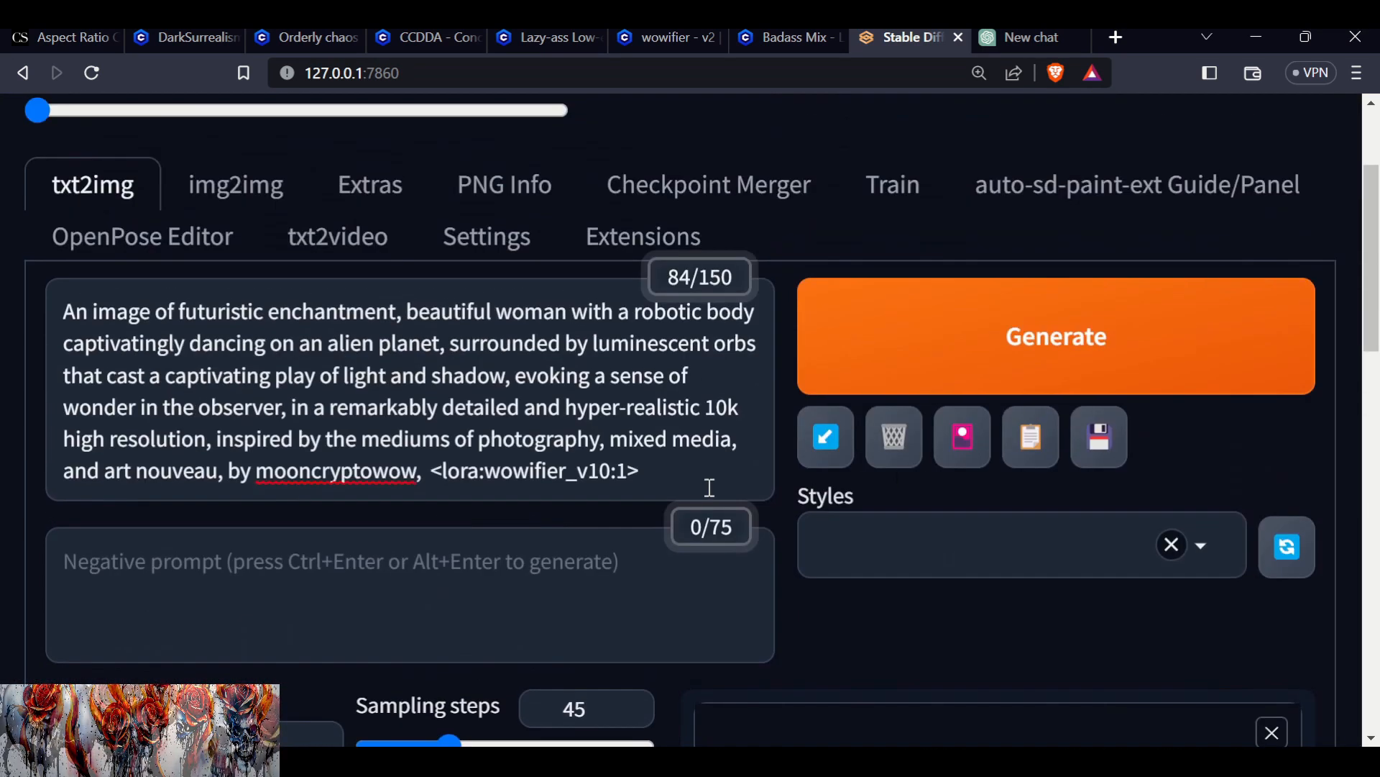
left_click(628, 471)
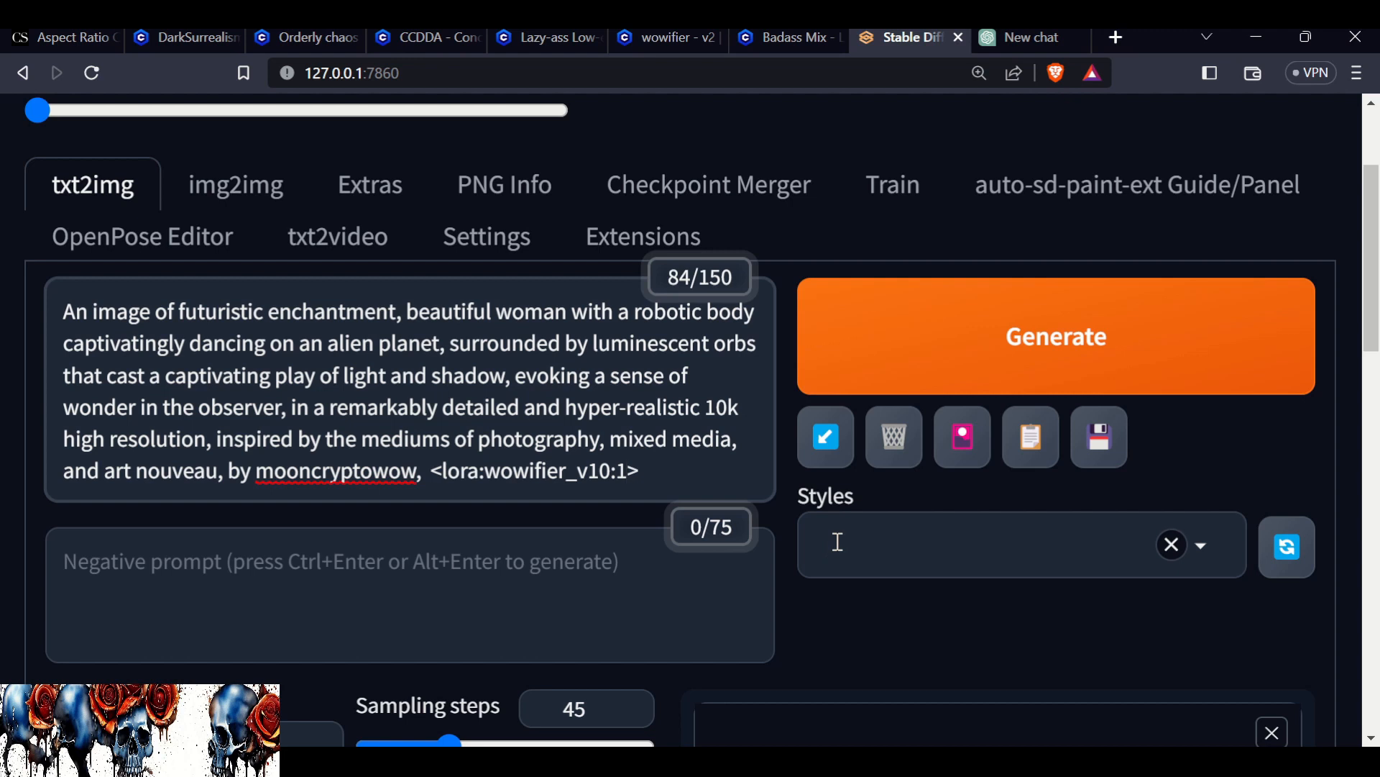
key("BackSpace")
type("0.5")
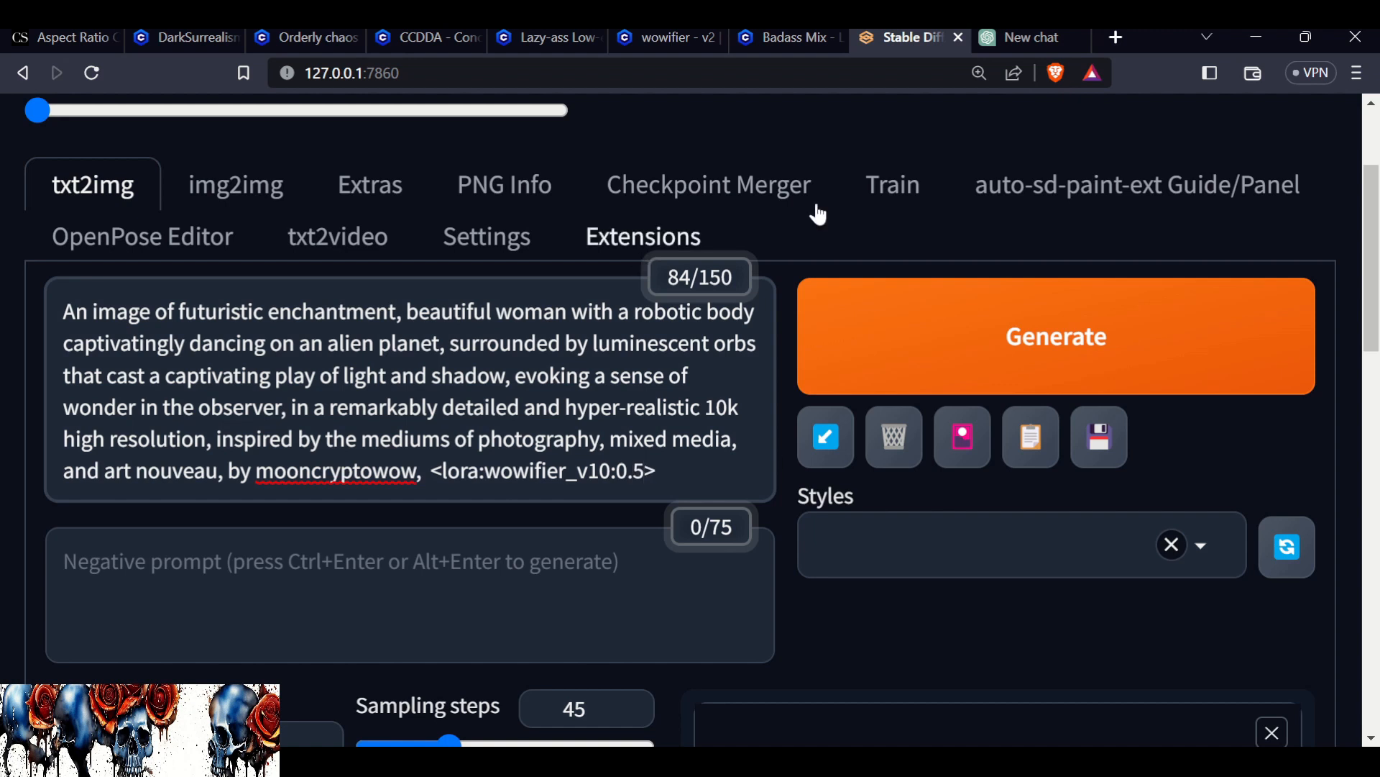
left_click(1057, 329)
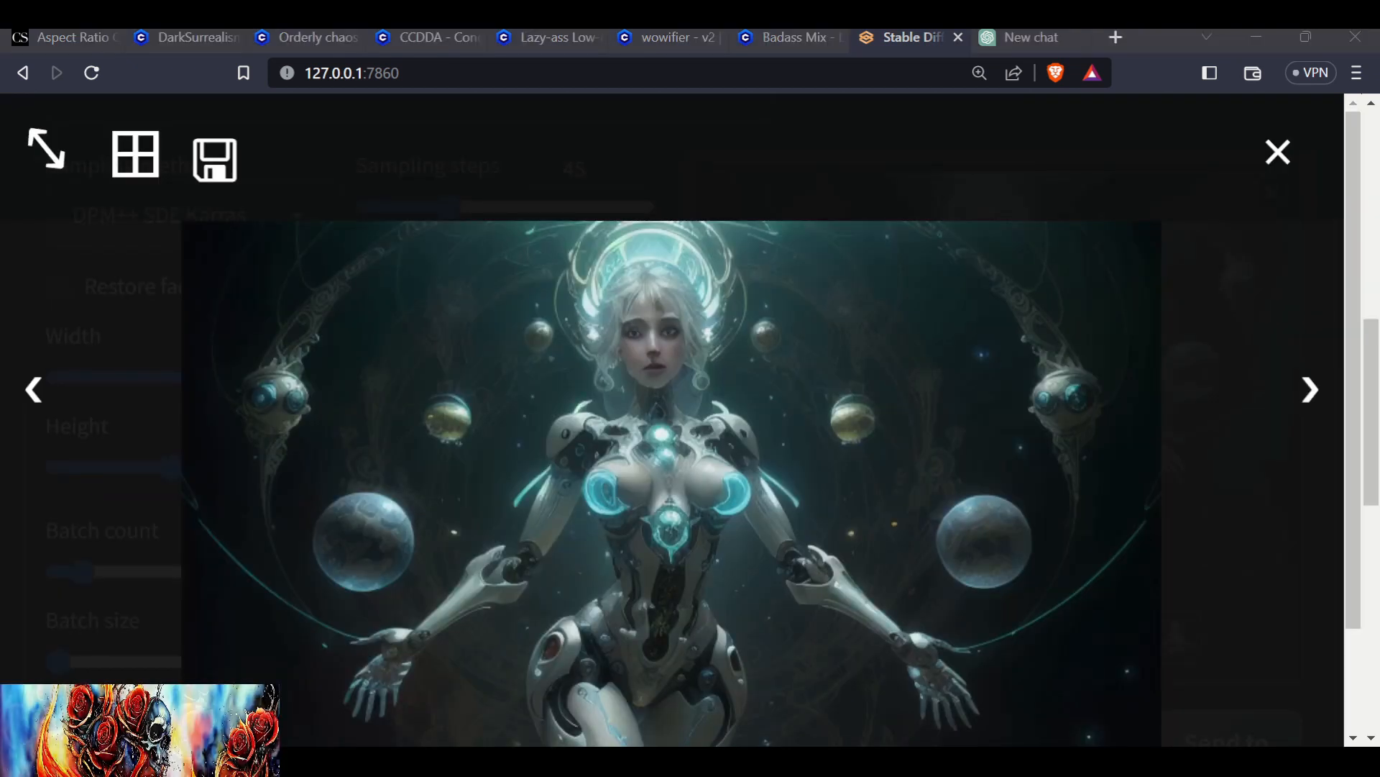
Examine all five images rendered with the 0.5 LoRA weight at full size and close the viewer.
scroll(673, 420, "down", 2)
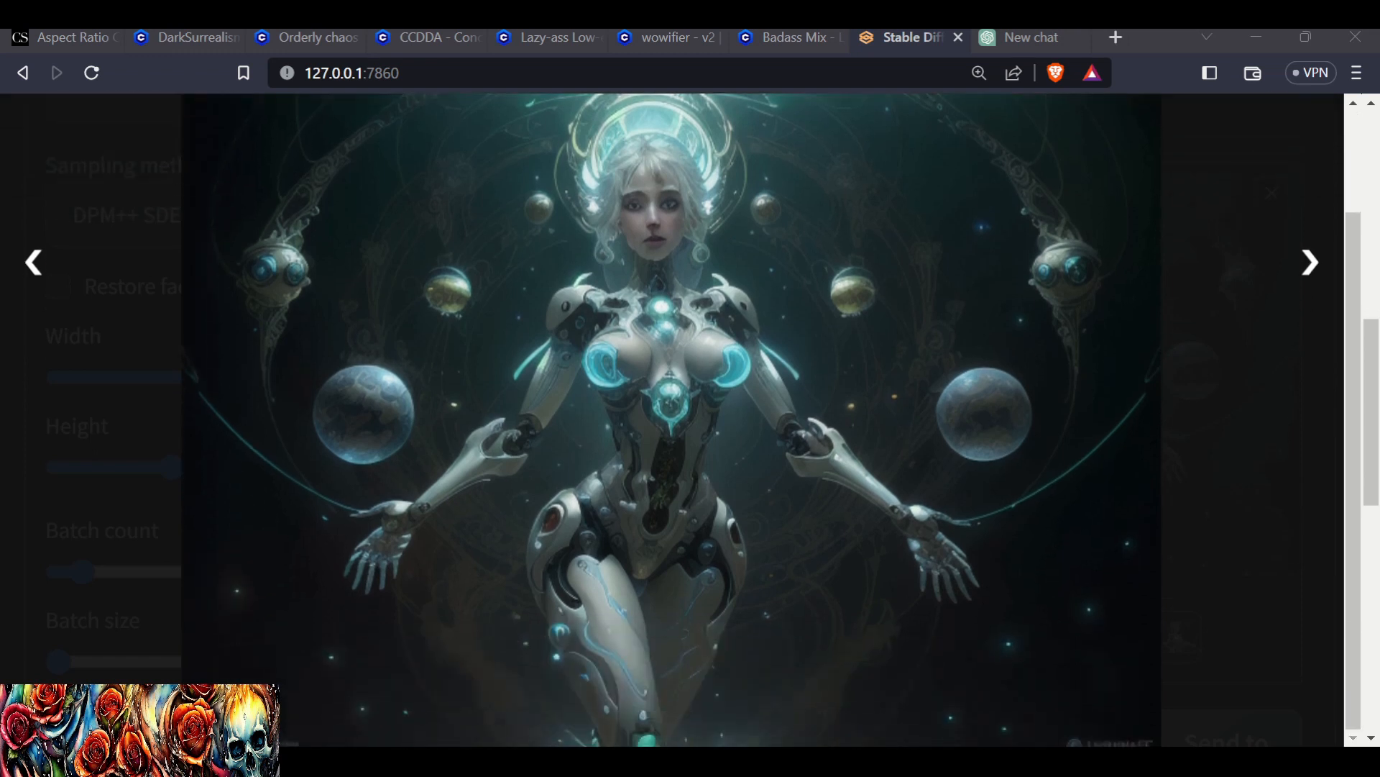
scroll(672, 419, "up", 2)
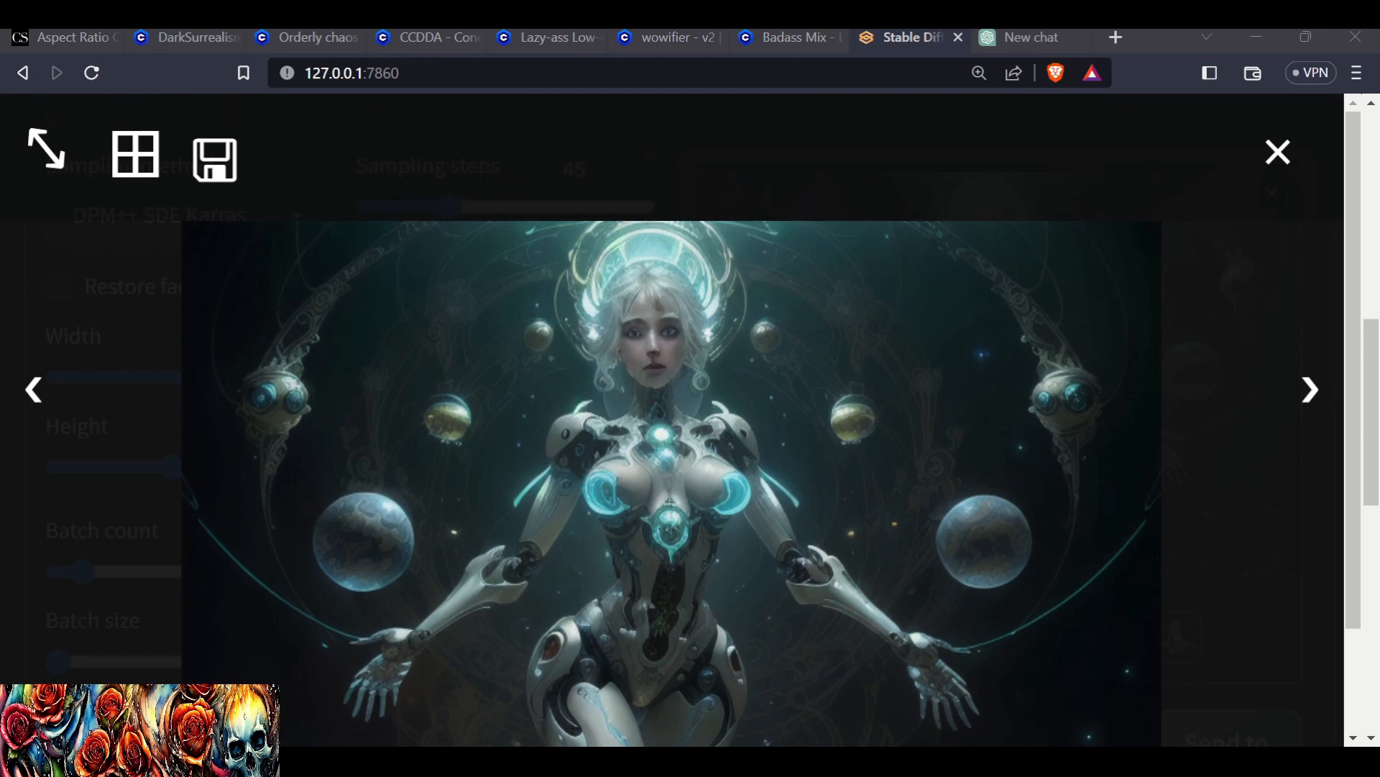
scroll(673, 419, "down", 2)
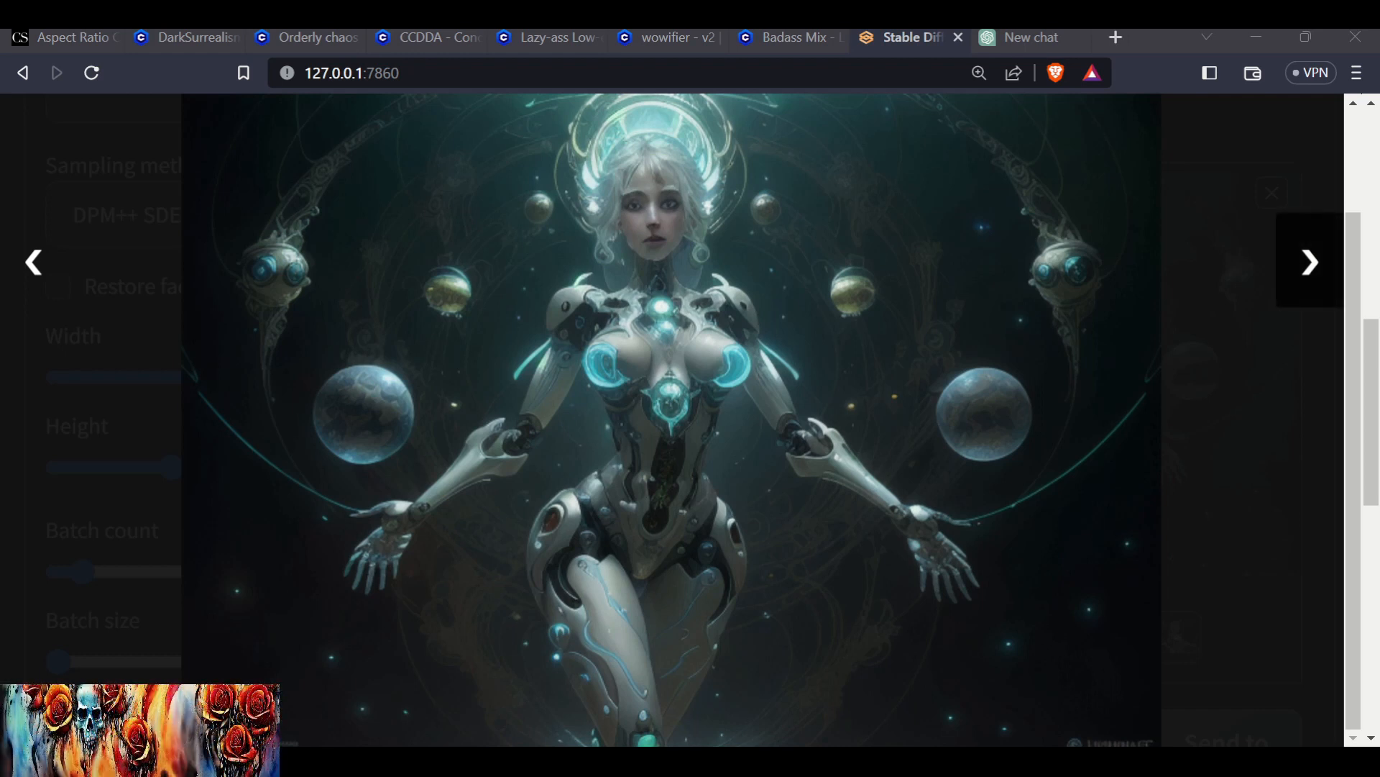
left_click(1313, 272)
scroll(1044, 356, "up", 2)
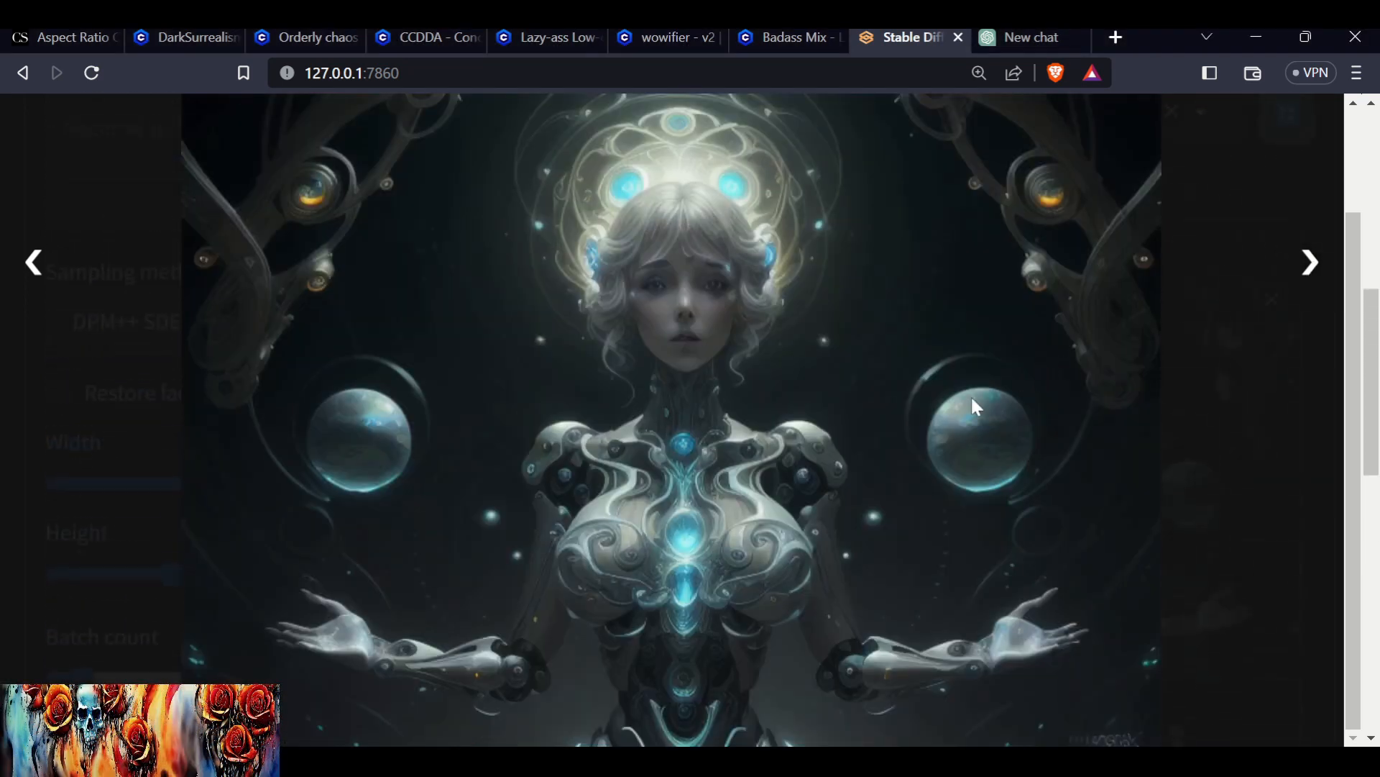
left_click(1314, 266)
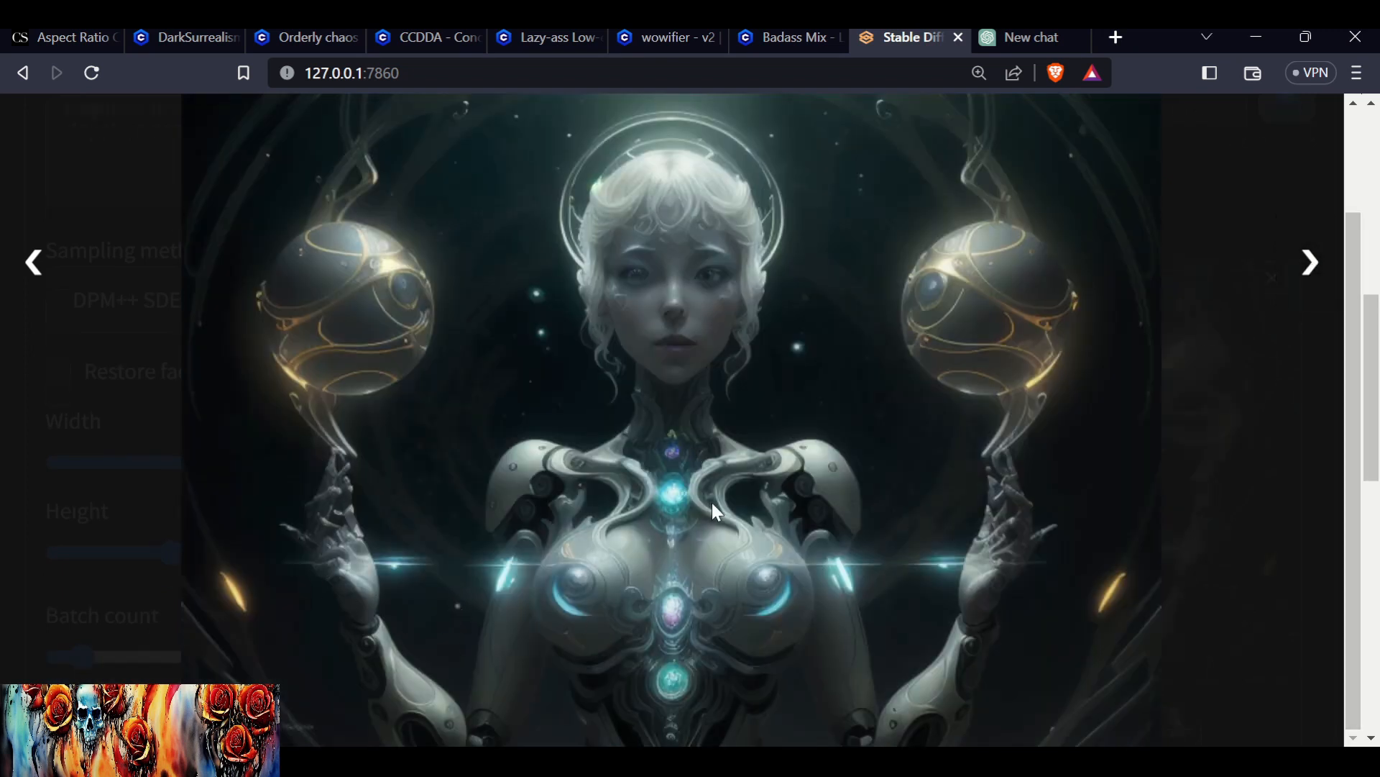
left_click(1313, 263)
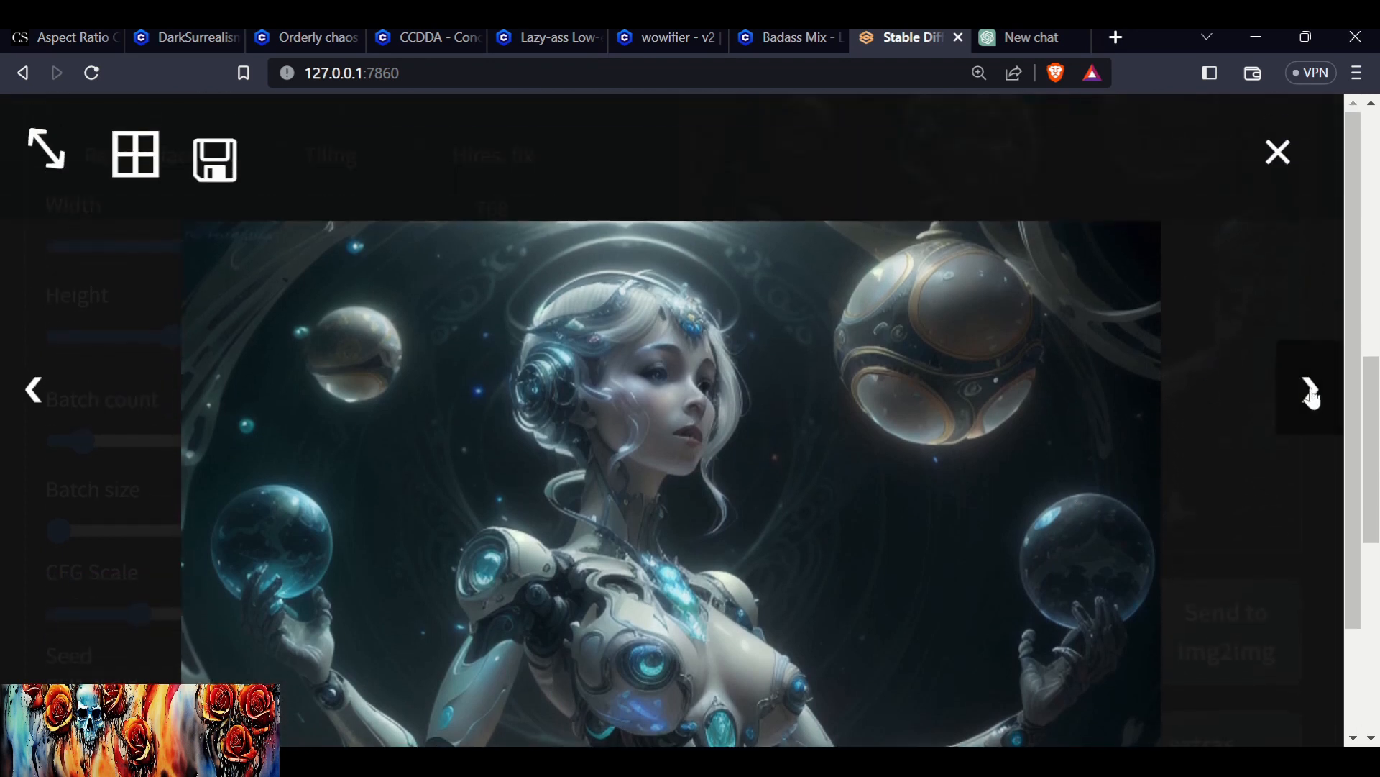
left_click(1309, 392)
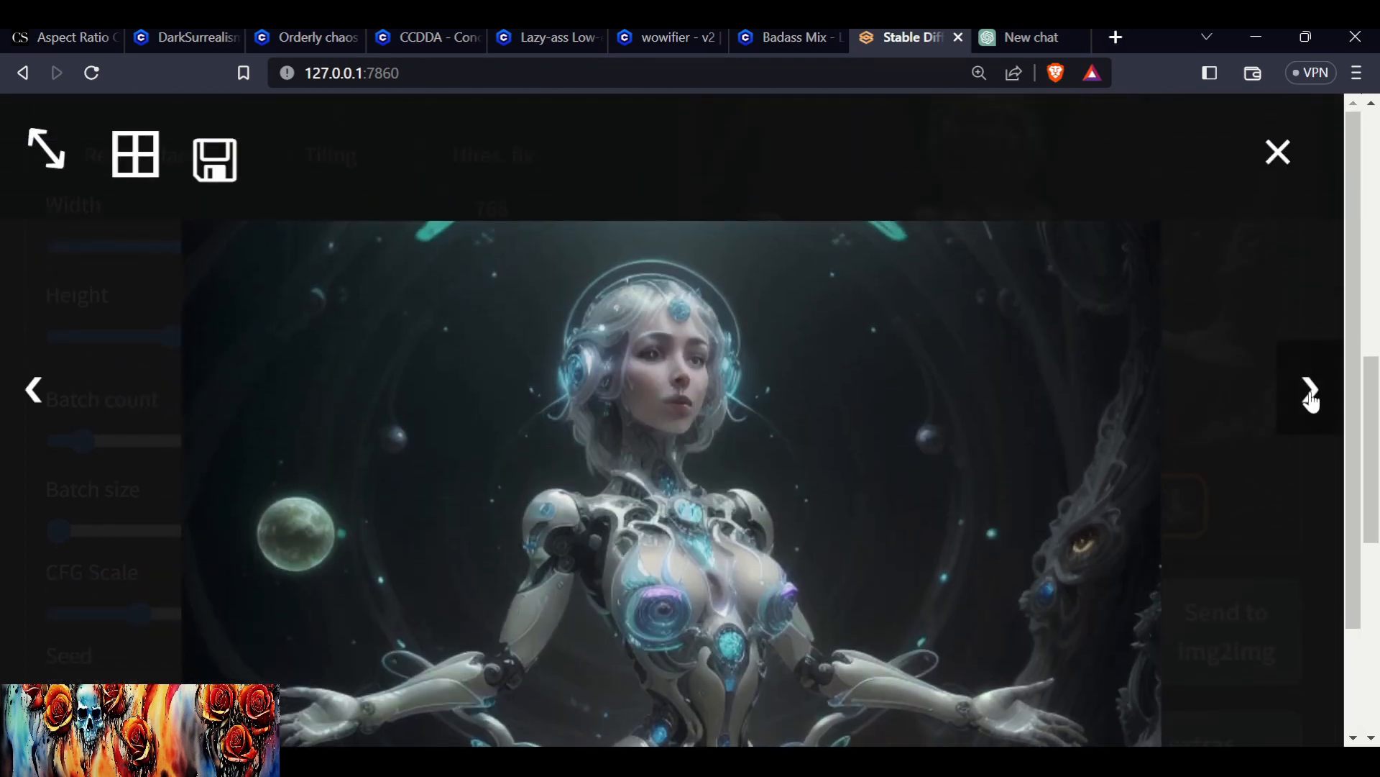
left_click(1312, 394)
left_click(1250, 159)
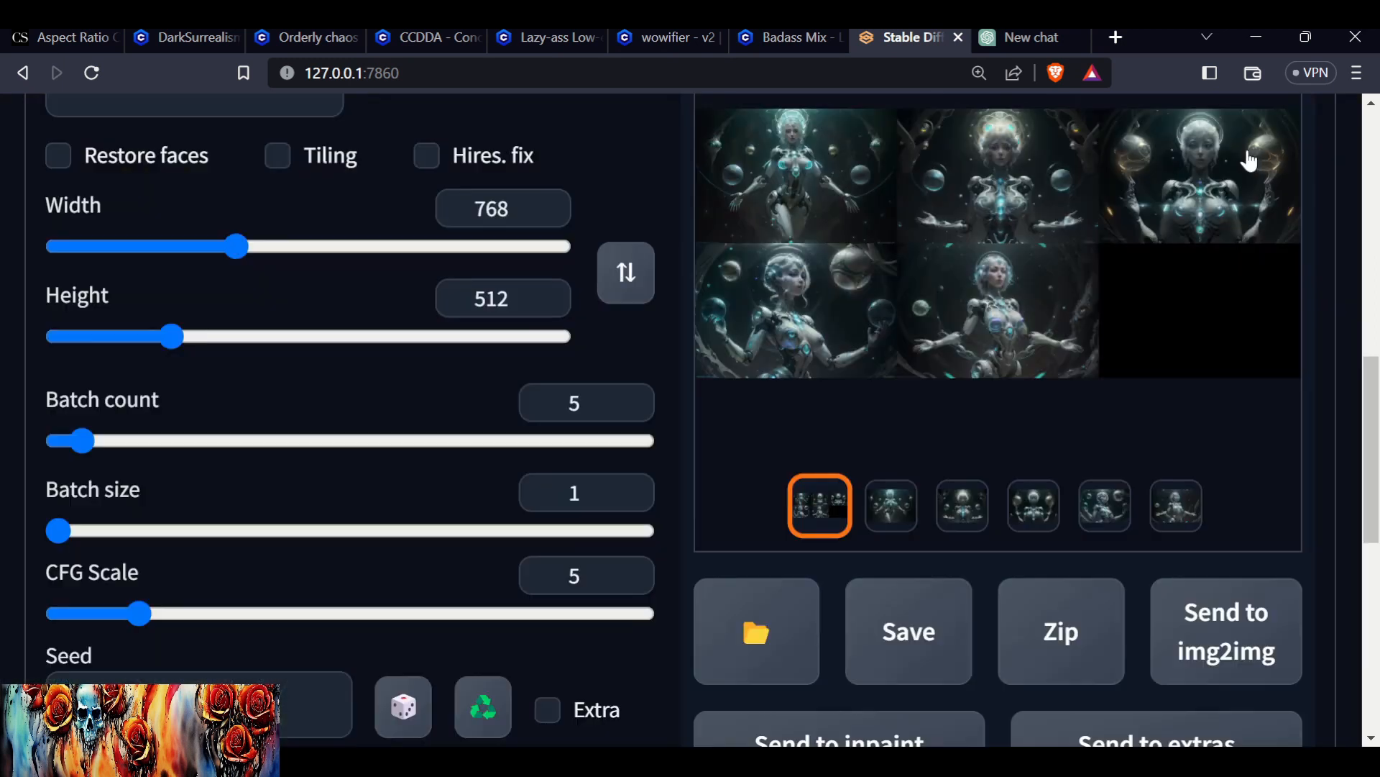
Insert "Full Body" before "beautiful woman" in the prompt.
scroll(826, 416, "up", 10)
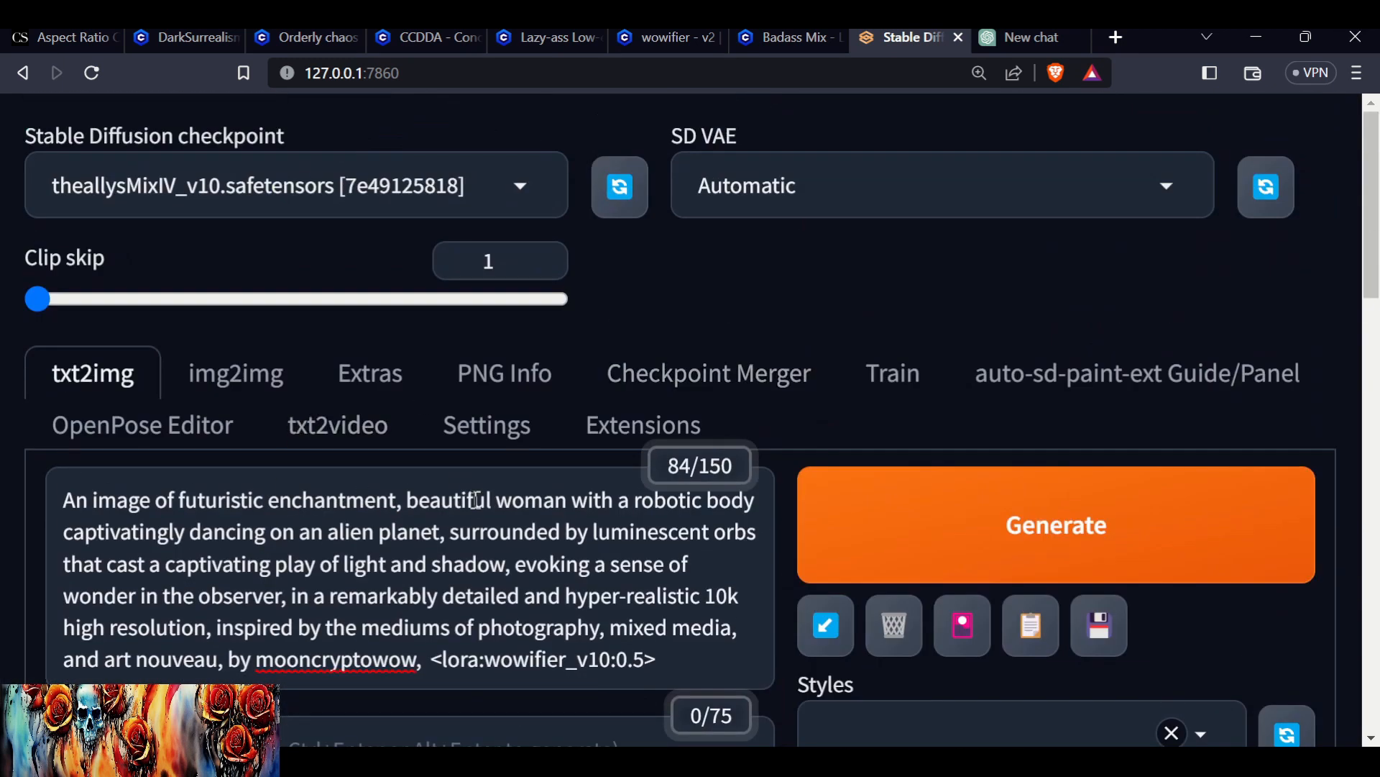
left_click(407, 499)
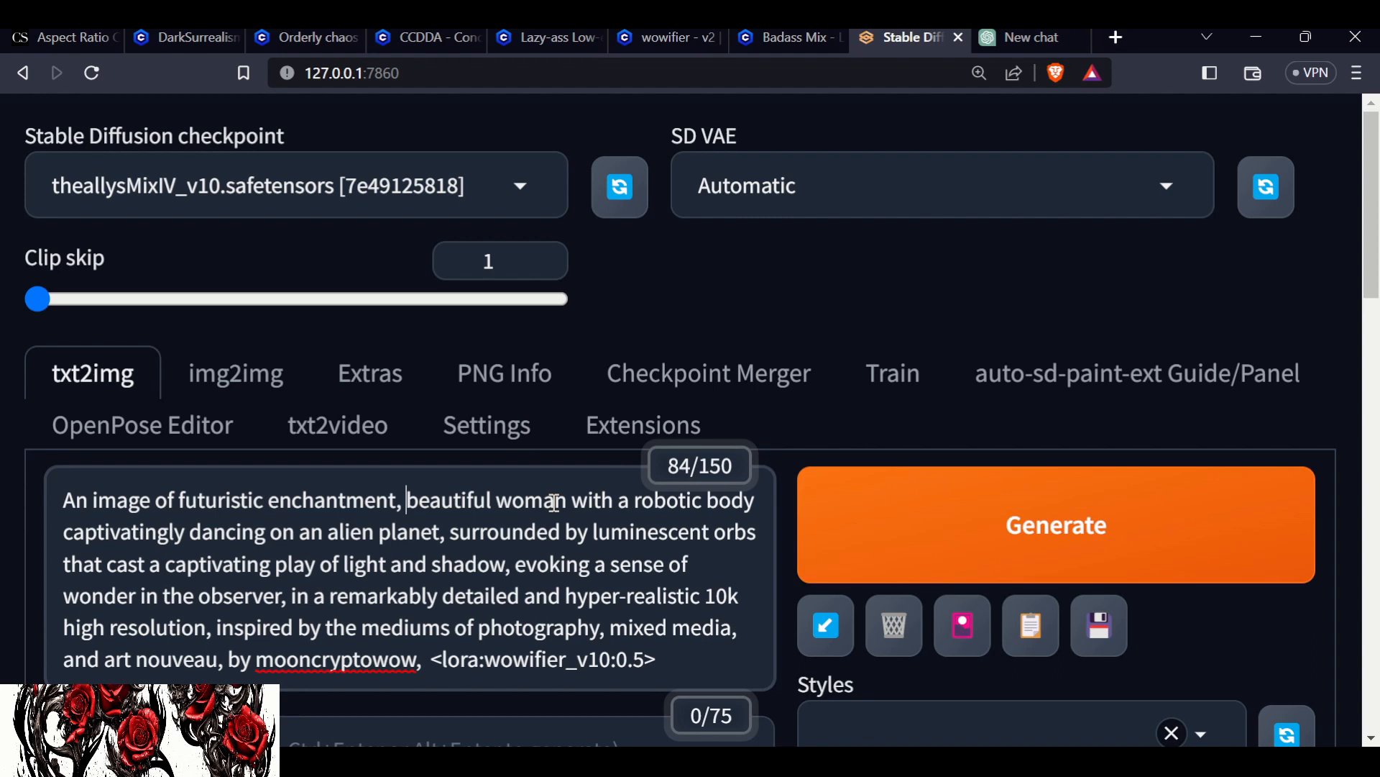
type("Full Bod")
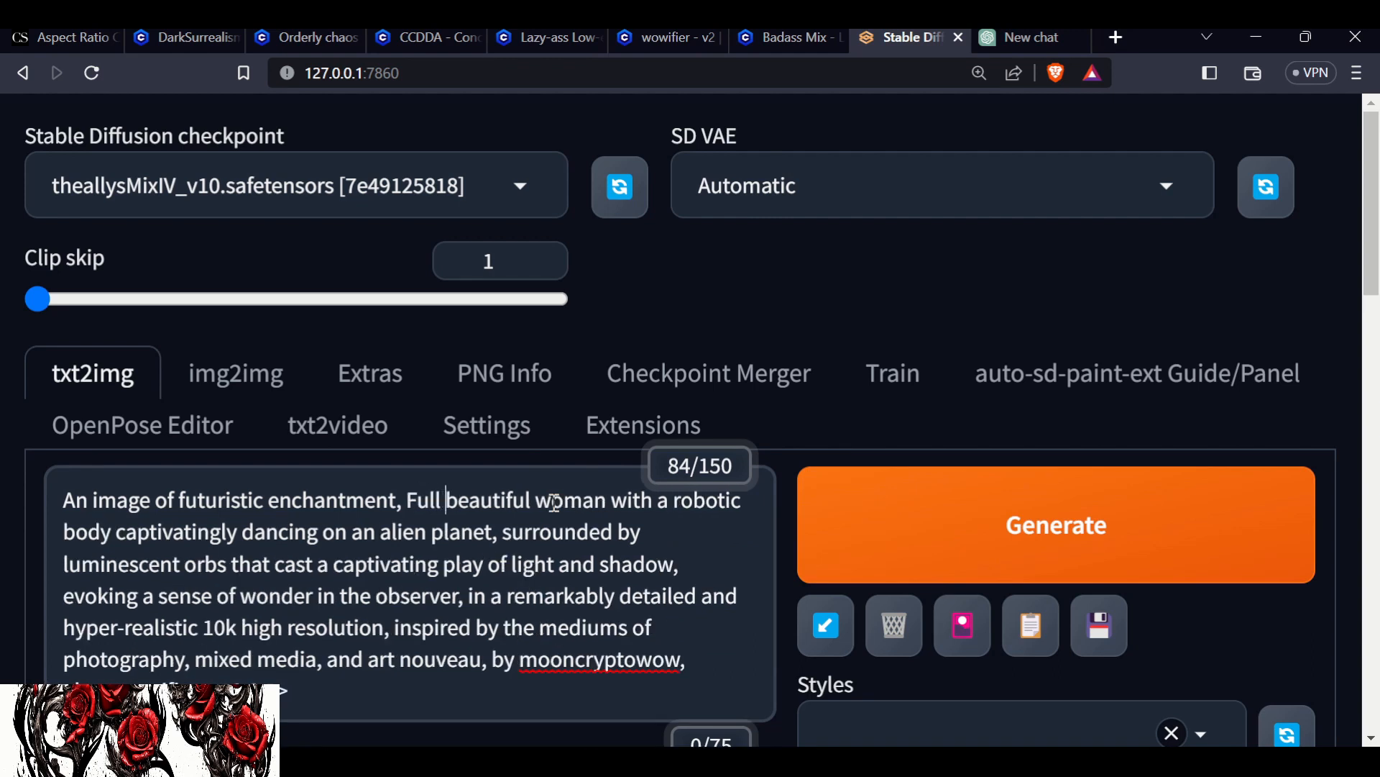
type("uy\\")
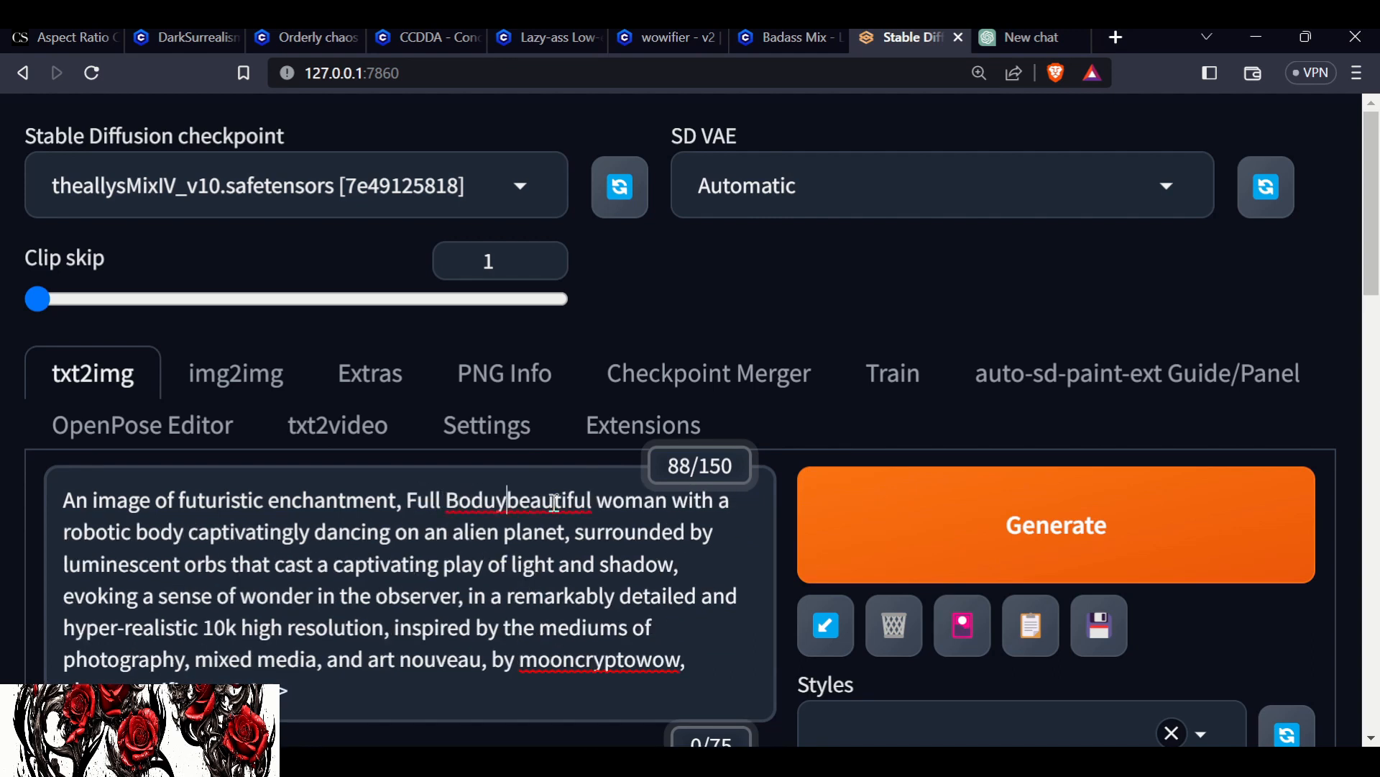
key("BackSpace")
key("BackSpace")
key("BackSpace")
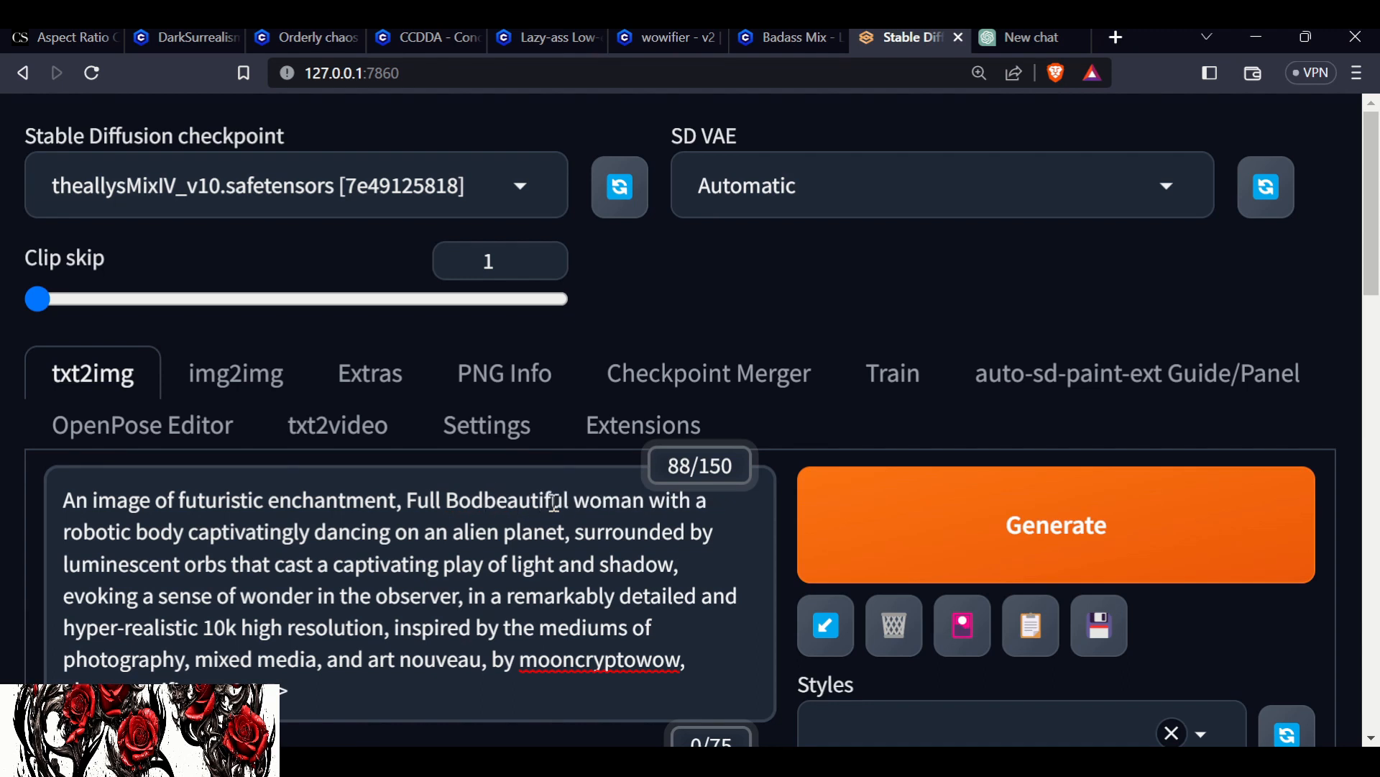
type("y")
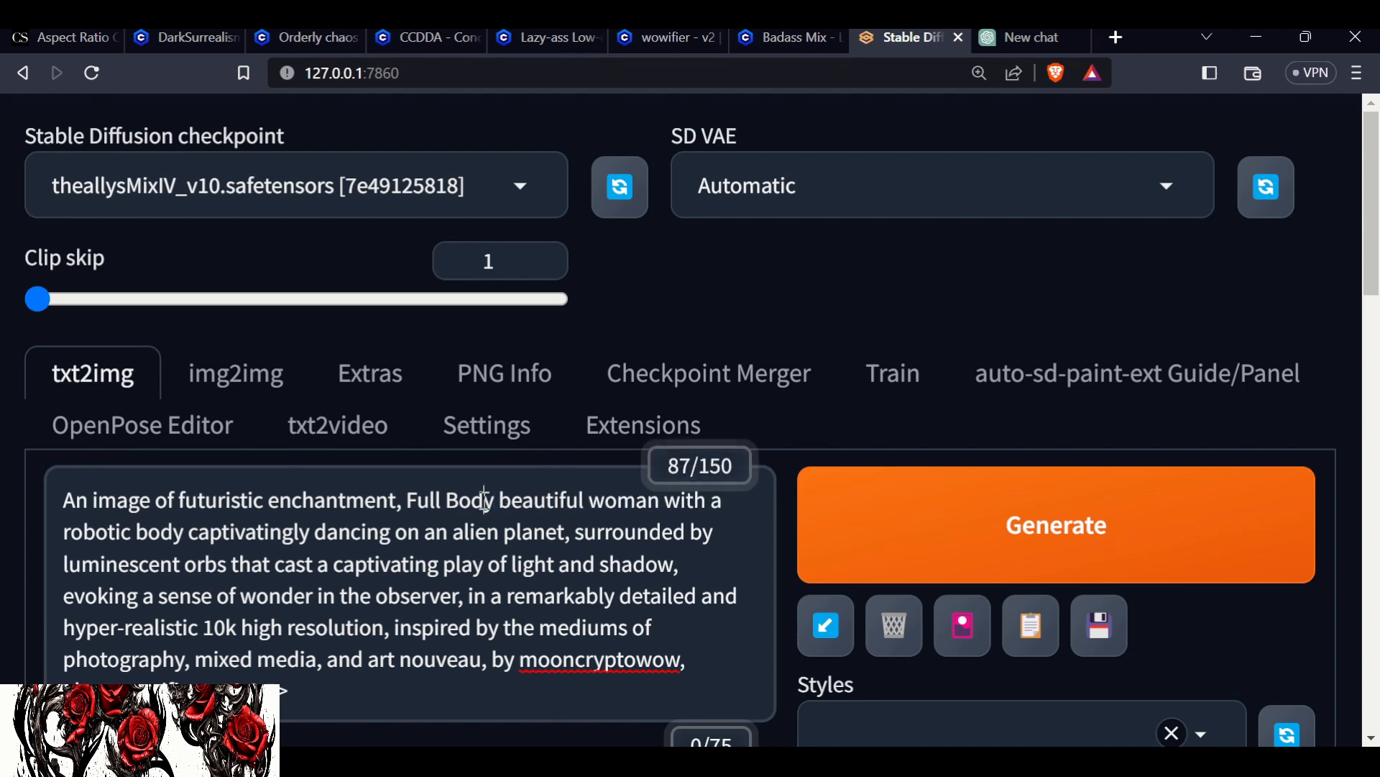
Raise the emphasis of "Full Body" in the prompt to 1.3.
left_click_drag(495, 499, 407, 500)
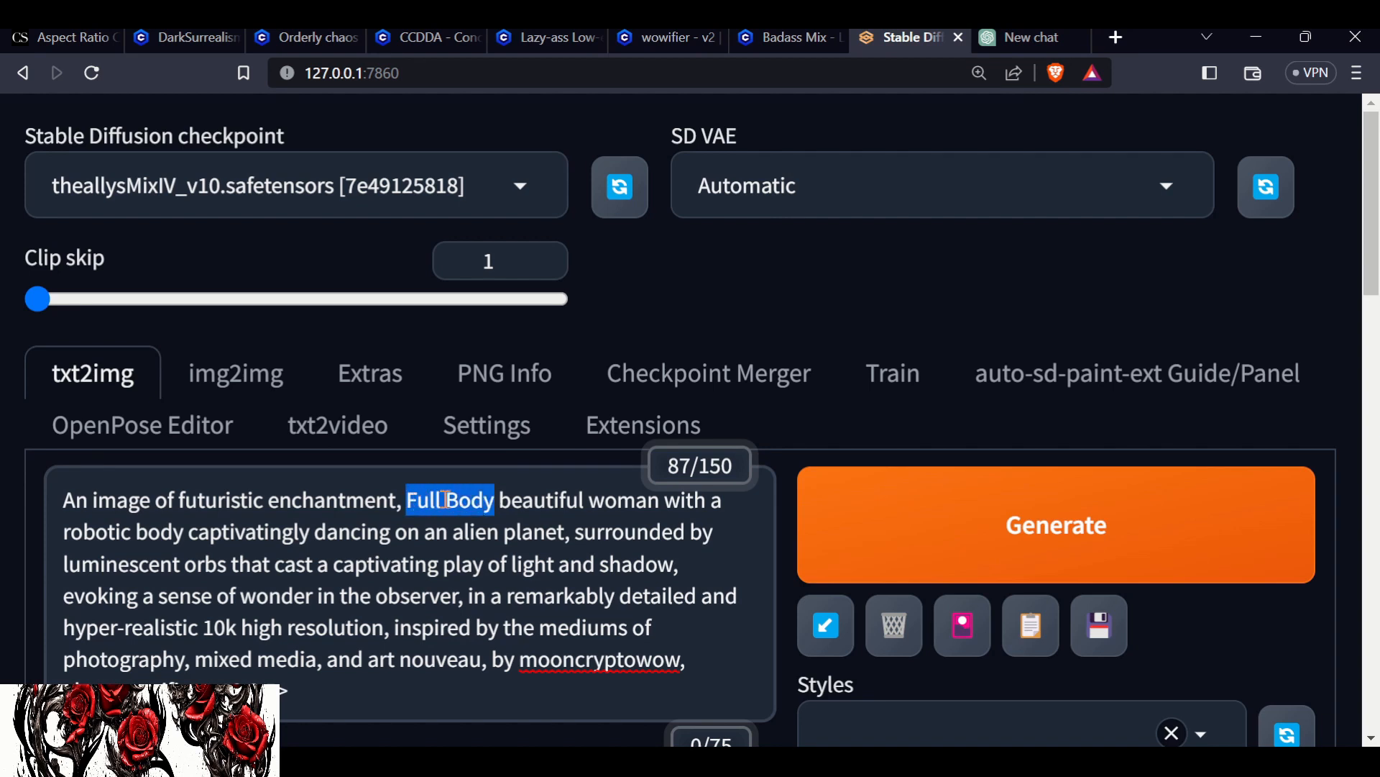
key("ctrl+Up")
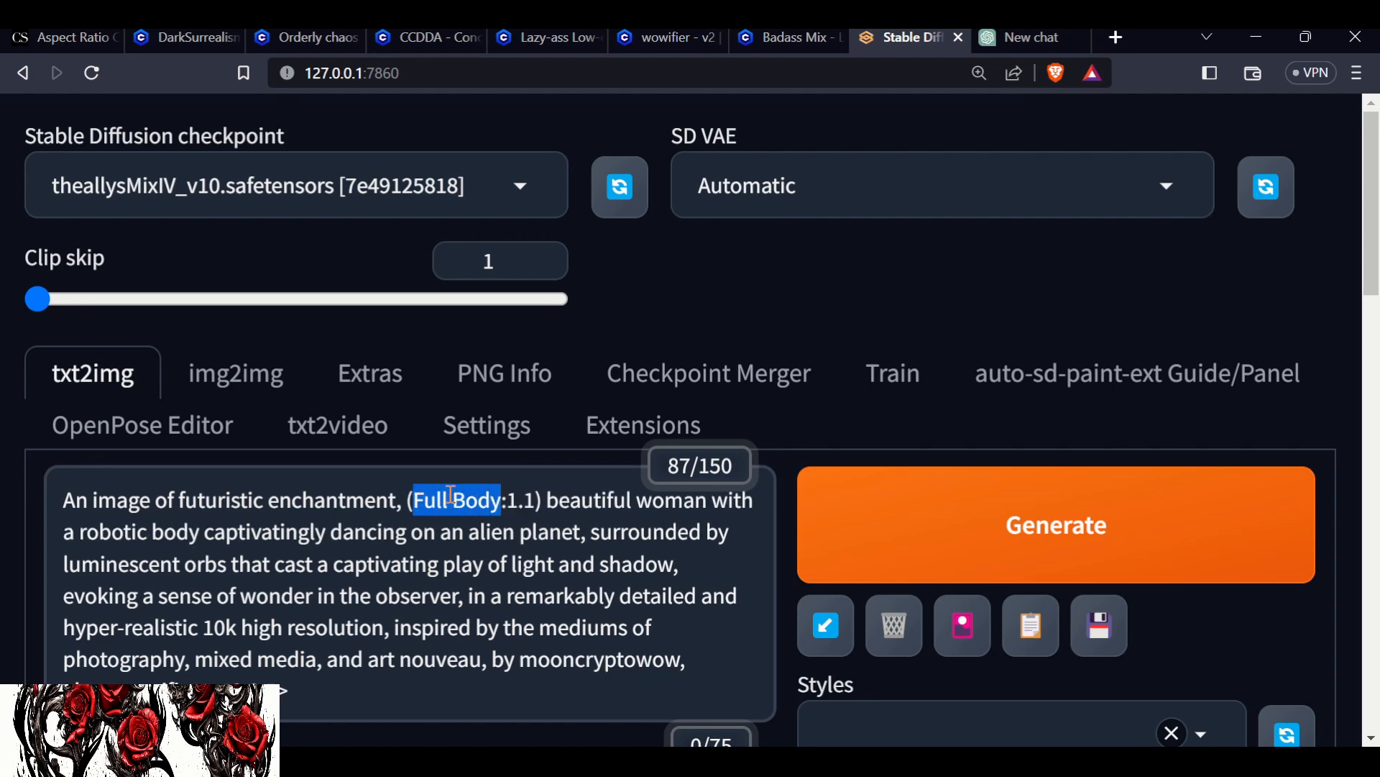
key("ctrl+Up")
key("ctrl+Up")
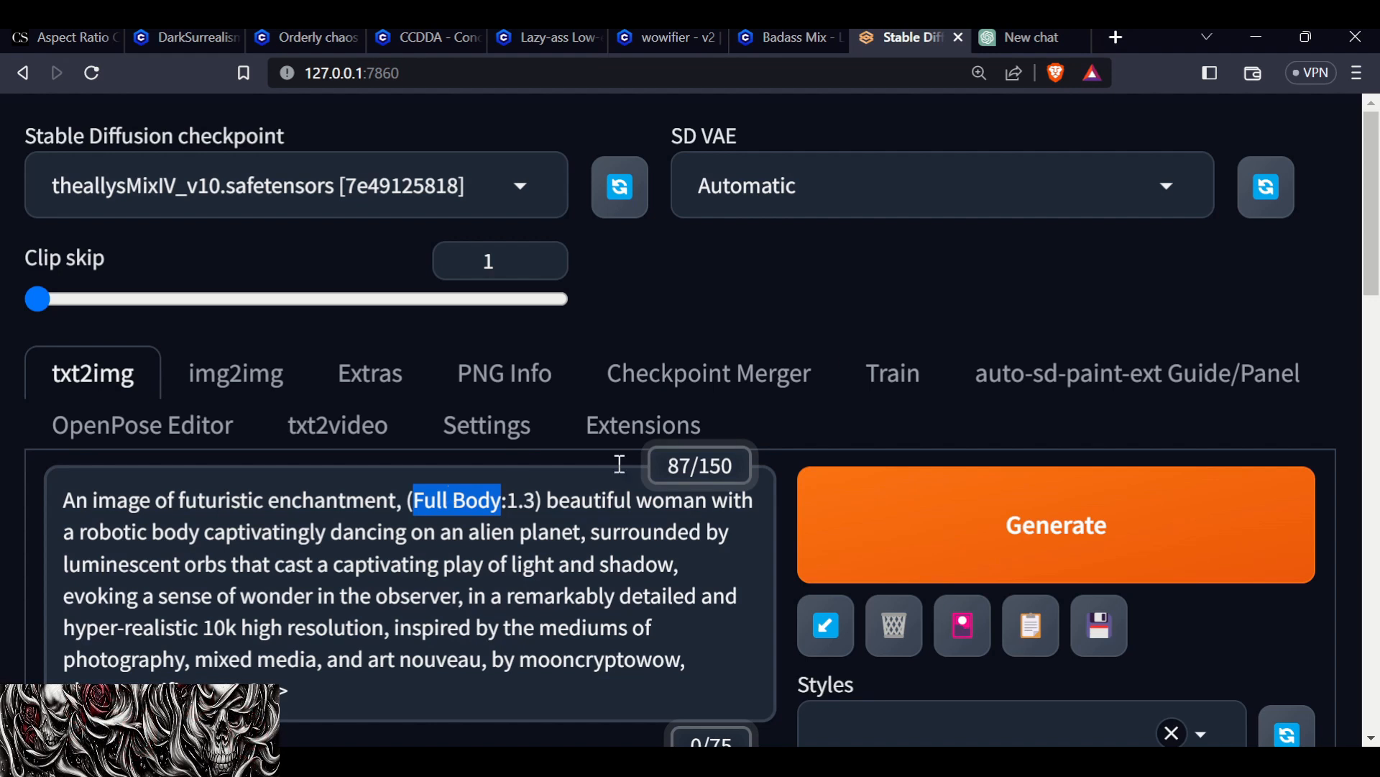
left_click(870, 244)
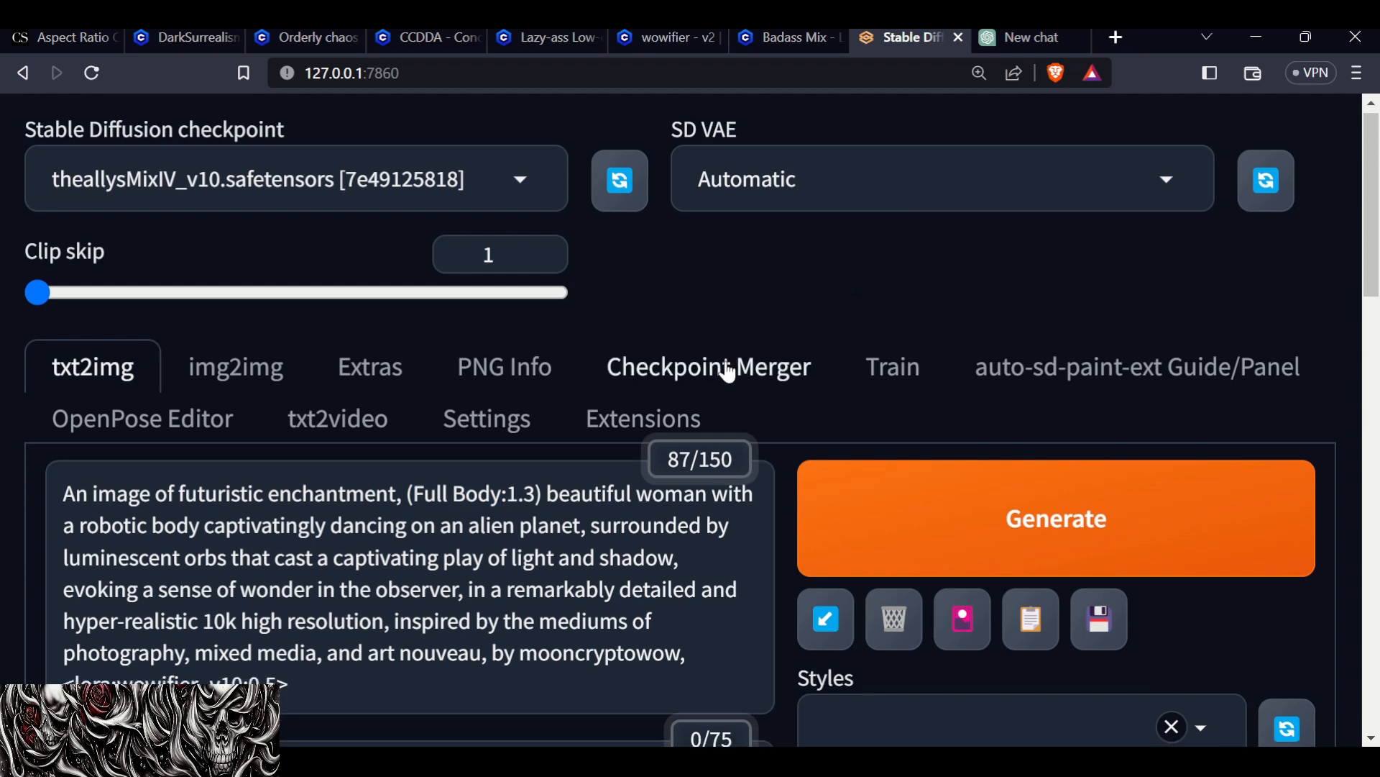
Fill the negative prompt with the weighted term list running from "((((mutated hands and fingers))))" through nudity, blur and anatomy terms to "(((mutated feet)))".
scroll(777, 409, "down", 5)
left_click(232, 272)
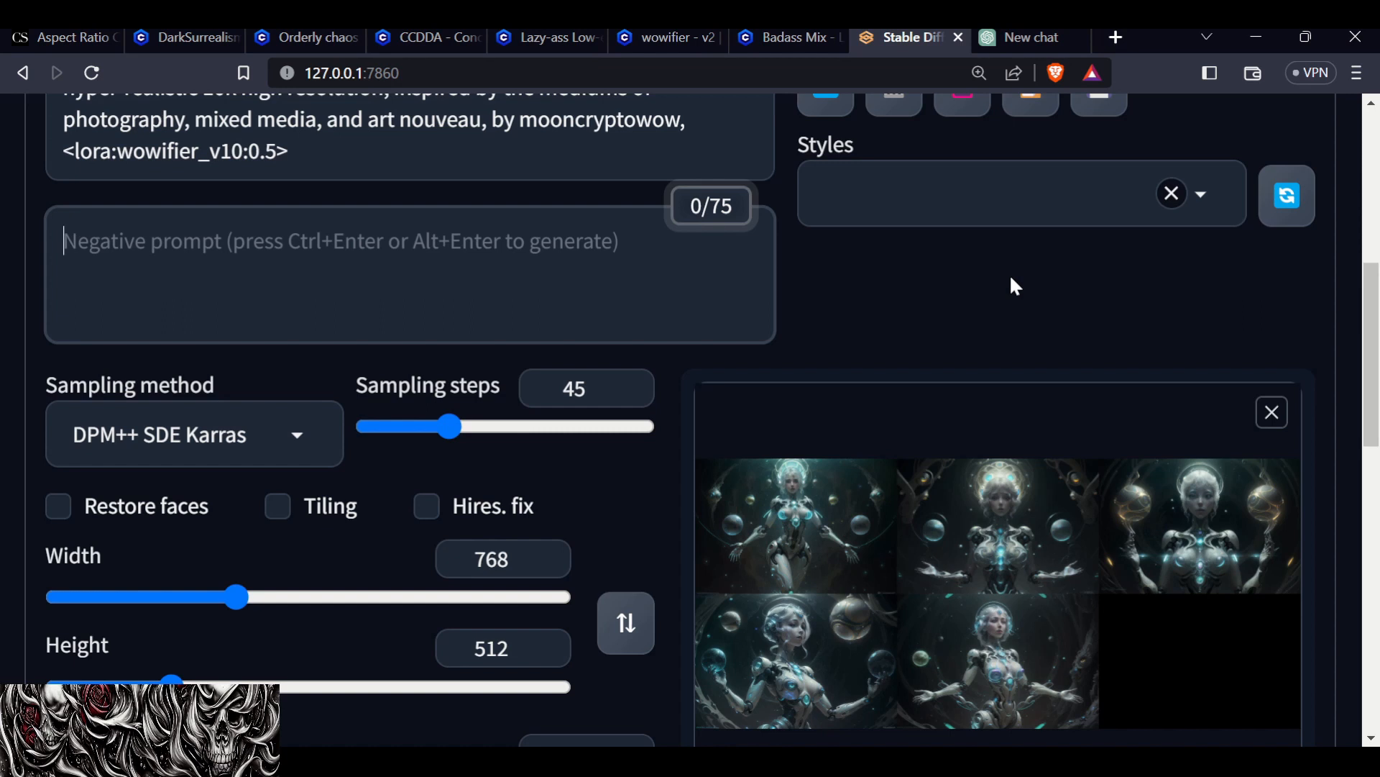
type("((((mutated hands and fingers)))), ((((discontinuous fingers)))), (((NSF))), (((nude))), (((nudity))), (((naked))), (((top-less))), (((shinny))), blurry, low resolution, (((Water Mark))), (((Text))), (((Blurry))), (((bad proportions))), (((bad anatomy))), (((blurry))), ((High contrast)), ((High saturation)), (((duplicate))), ((missing arms)), ((missing legs)), (((extra arms))), (((extra legs))), poorly drawn feet, (((poorly drawn face))), disfigured,  (((fused fingers))), (((too many fingers))), (((poorly drawn hands))), (((missing limbs))),(((malformed limbs))), bad resolution, (((bad skin))), (((Bad feet))), (((mutated feet)))")
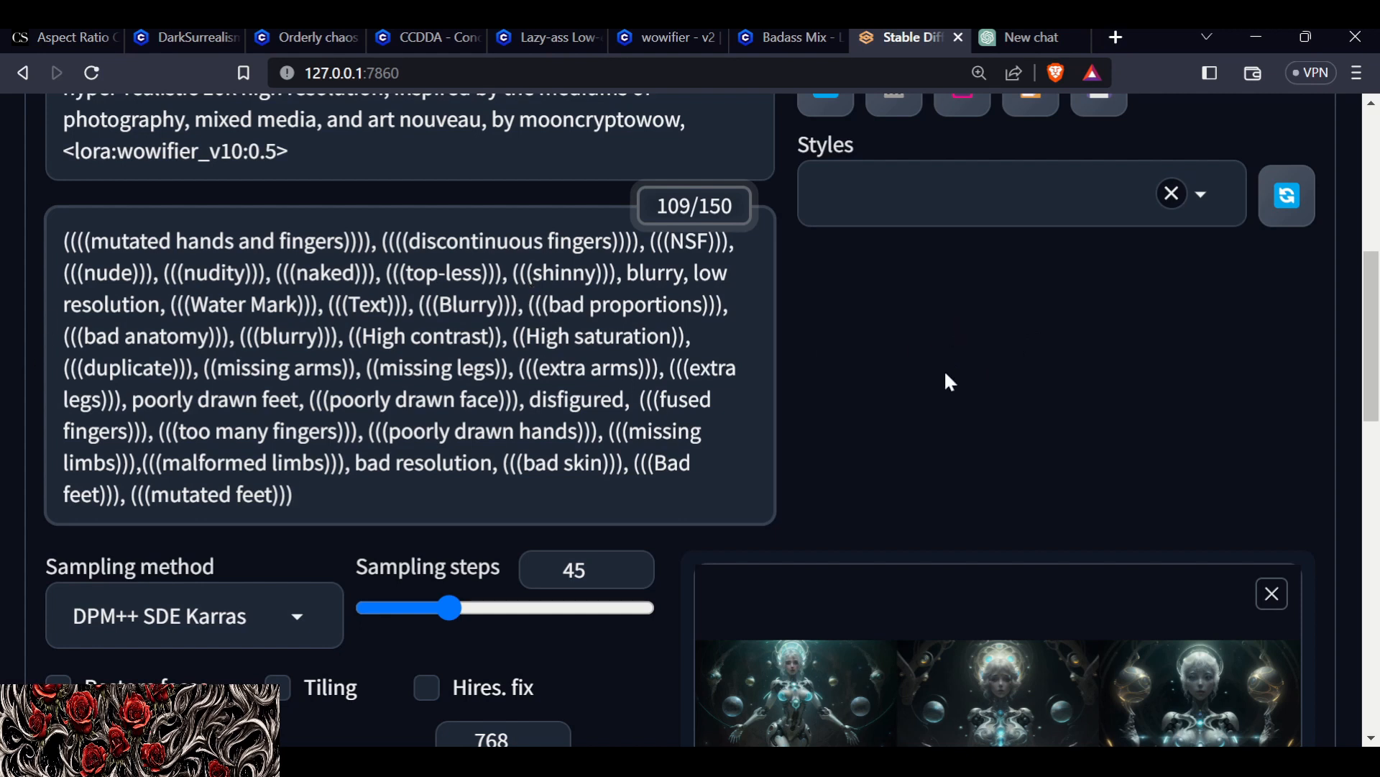
Generate a new batch of five images using the filled negative prompt.
scroll(947, 377, "down", 5)
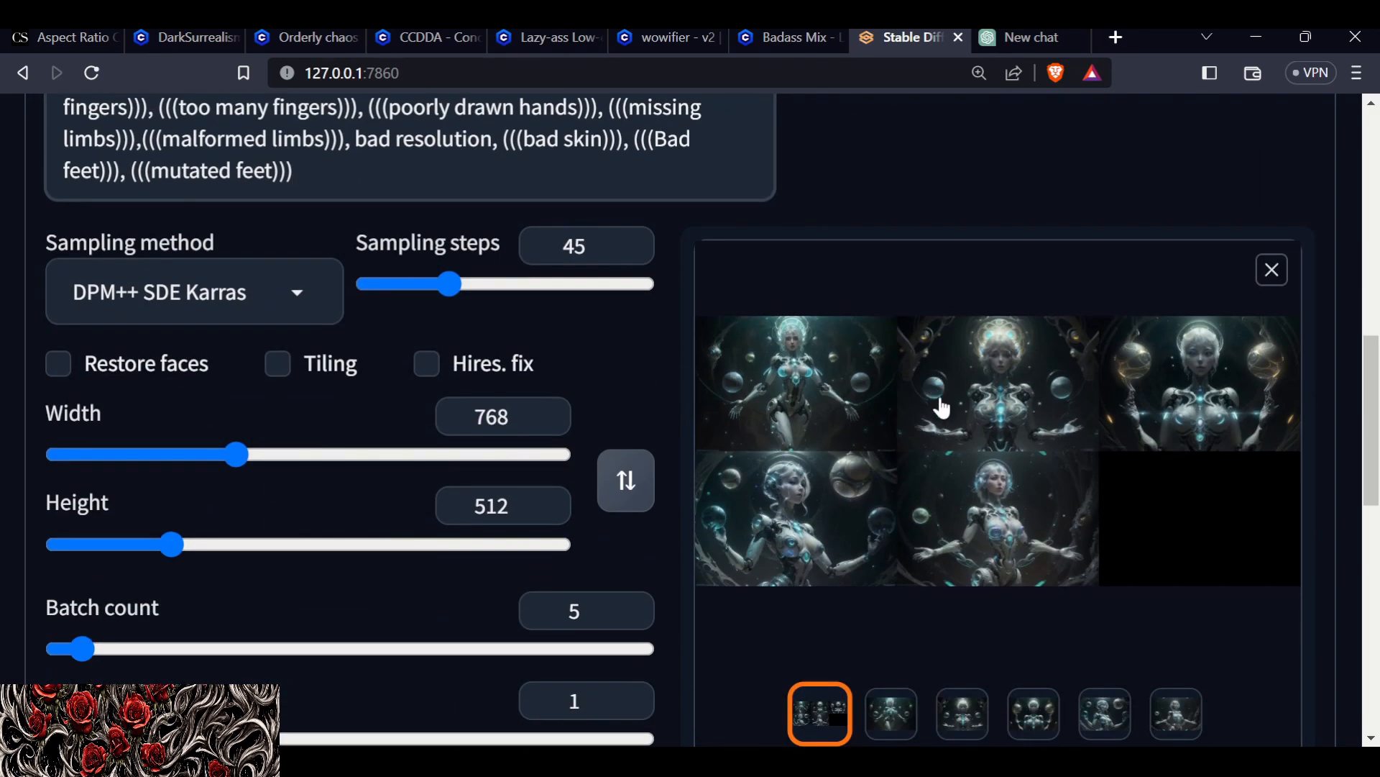
scroll(971, 493, "up", 8)
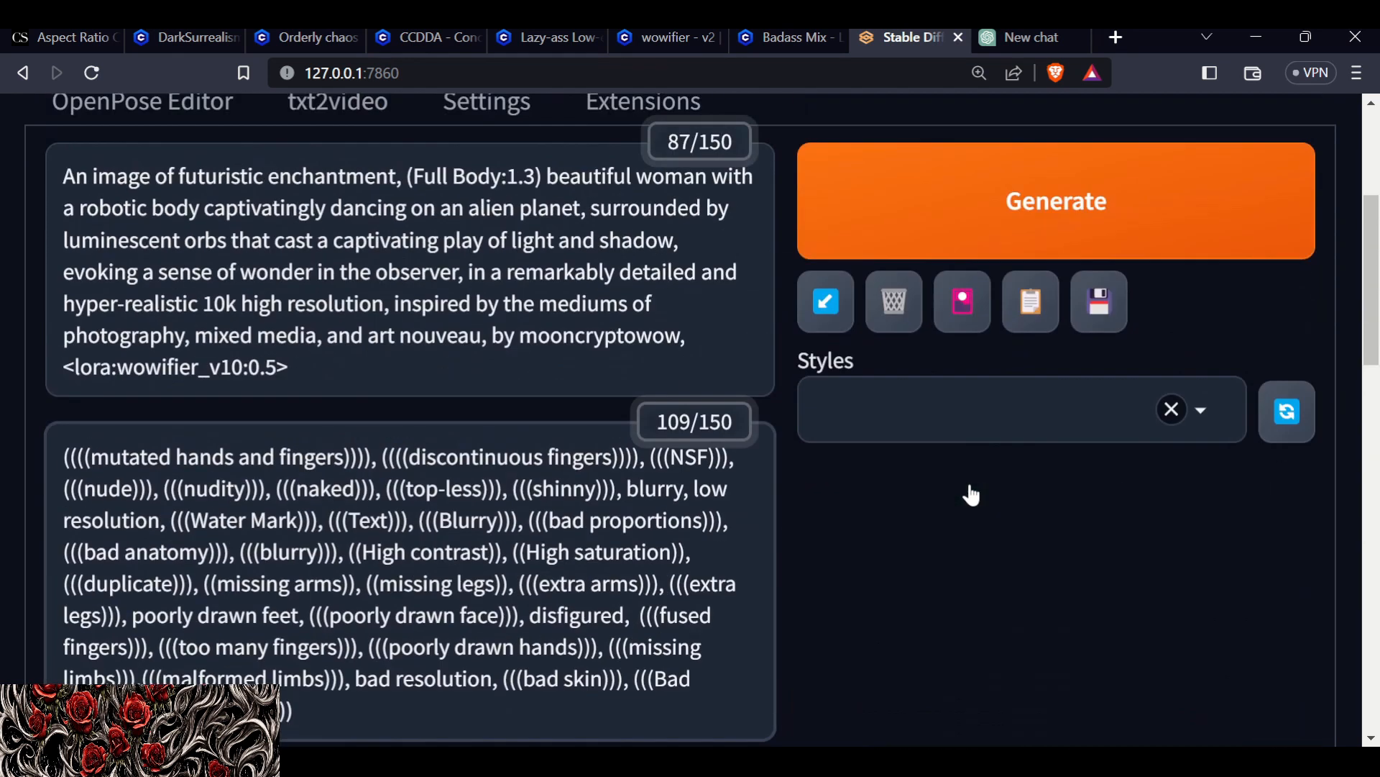
left_click(1004, 210)
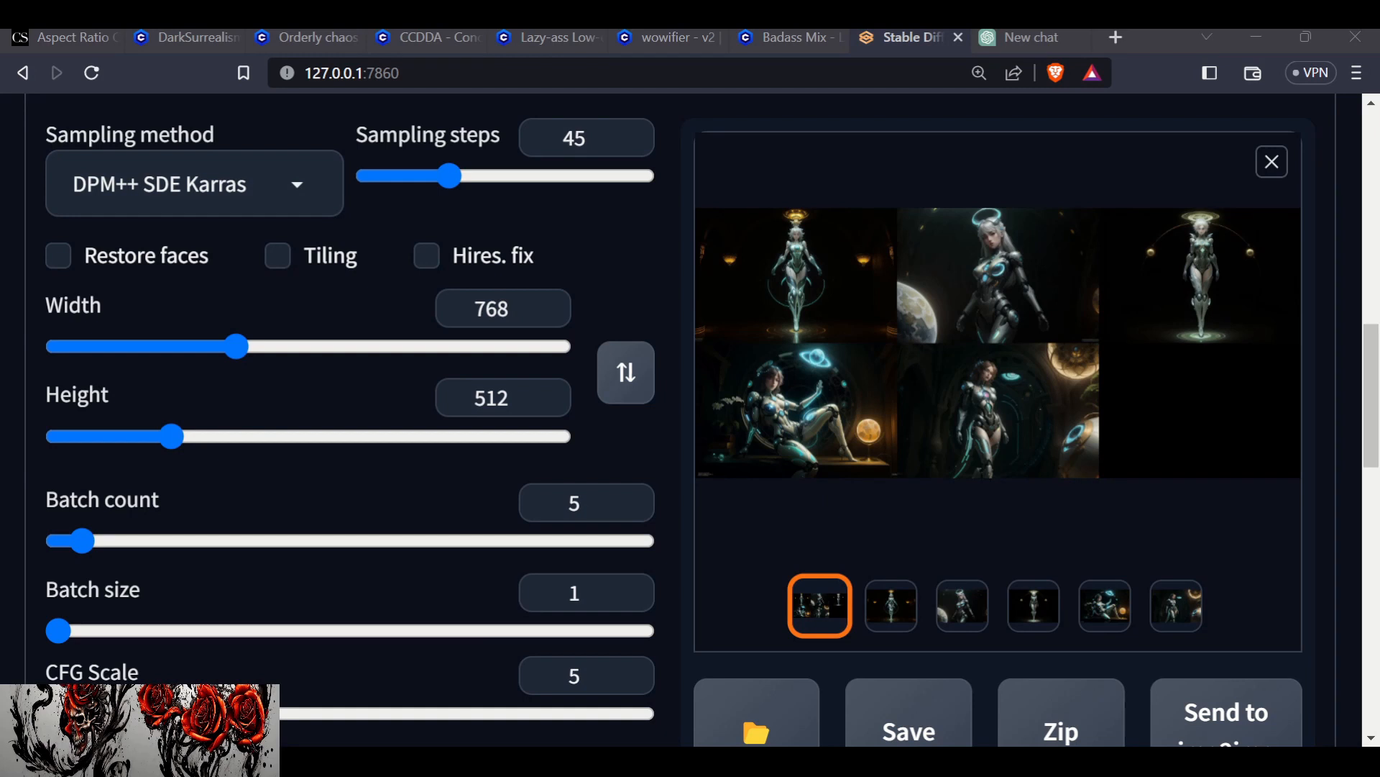
Preview the first three images of the new batch one after another in the result gallery.
left_click(892, 606)
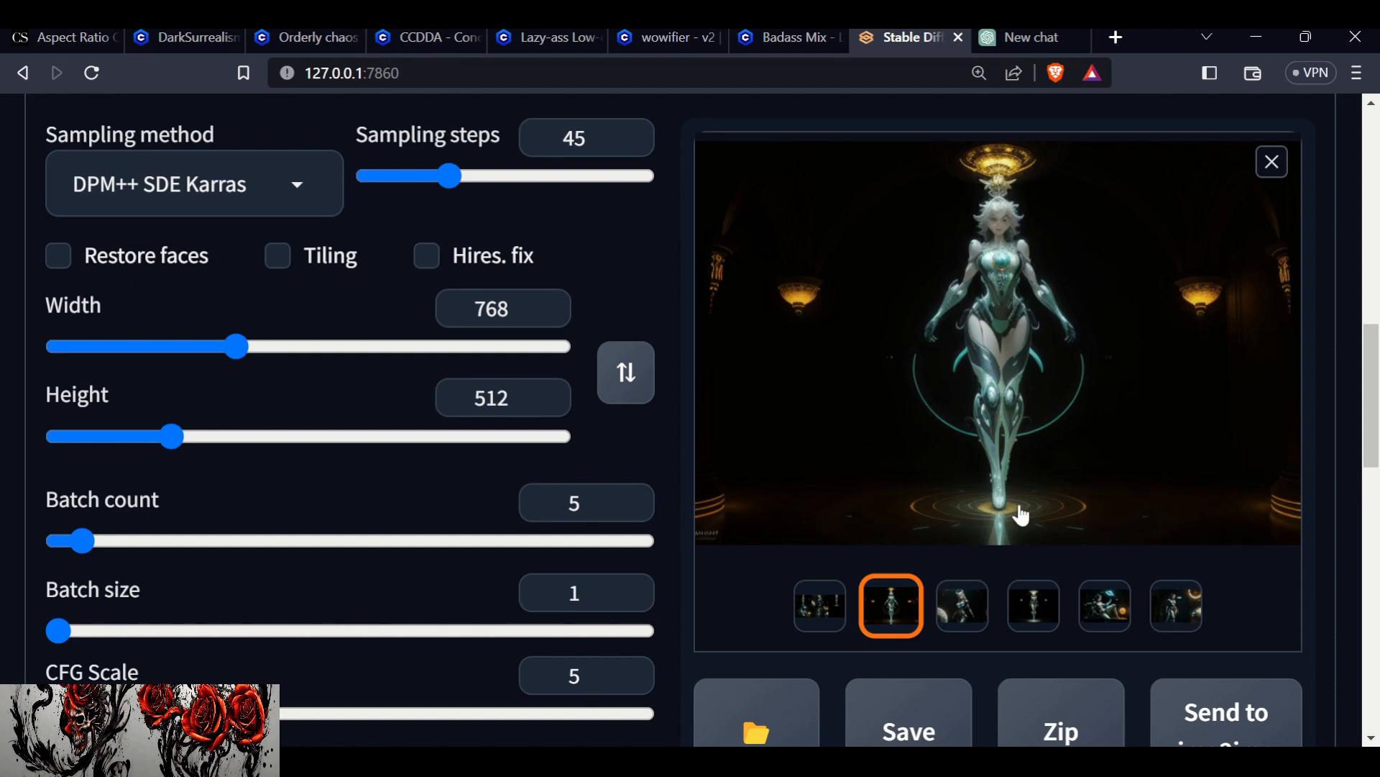
left_click(967, 612)
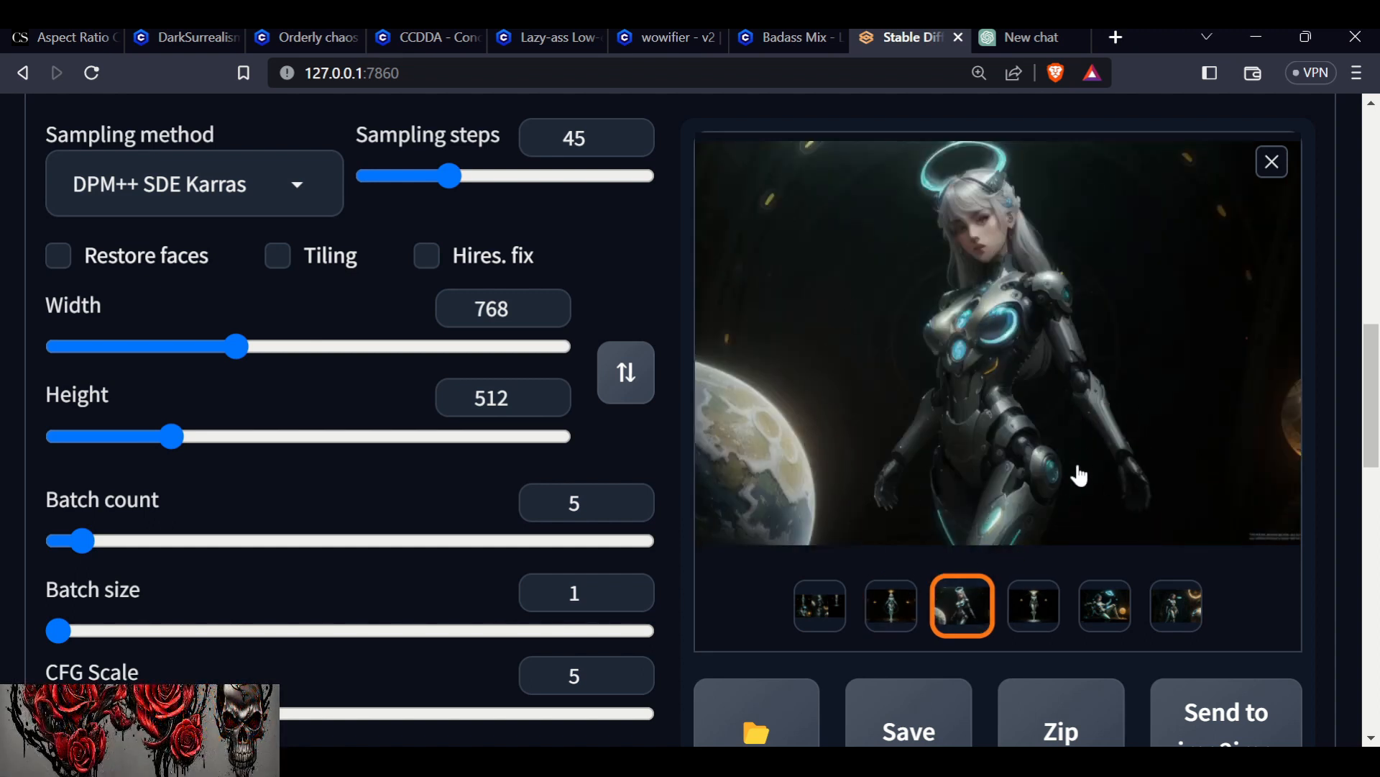
left_click(1029, 608)
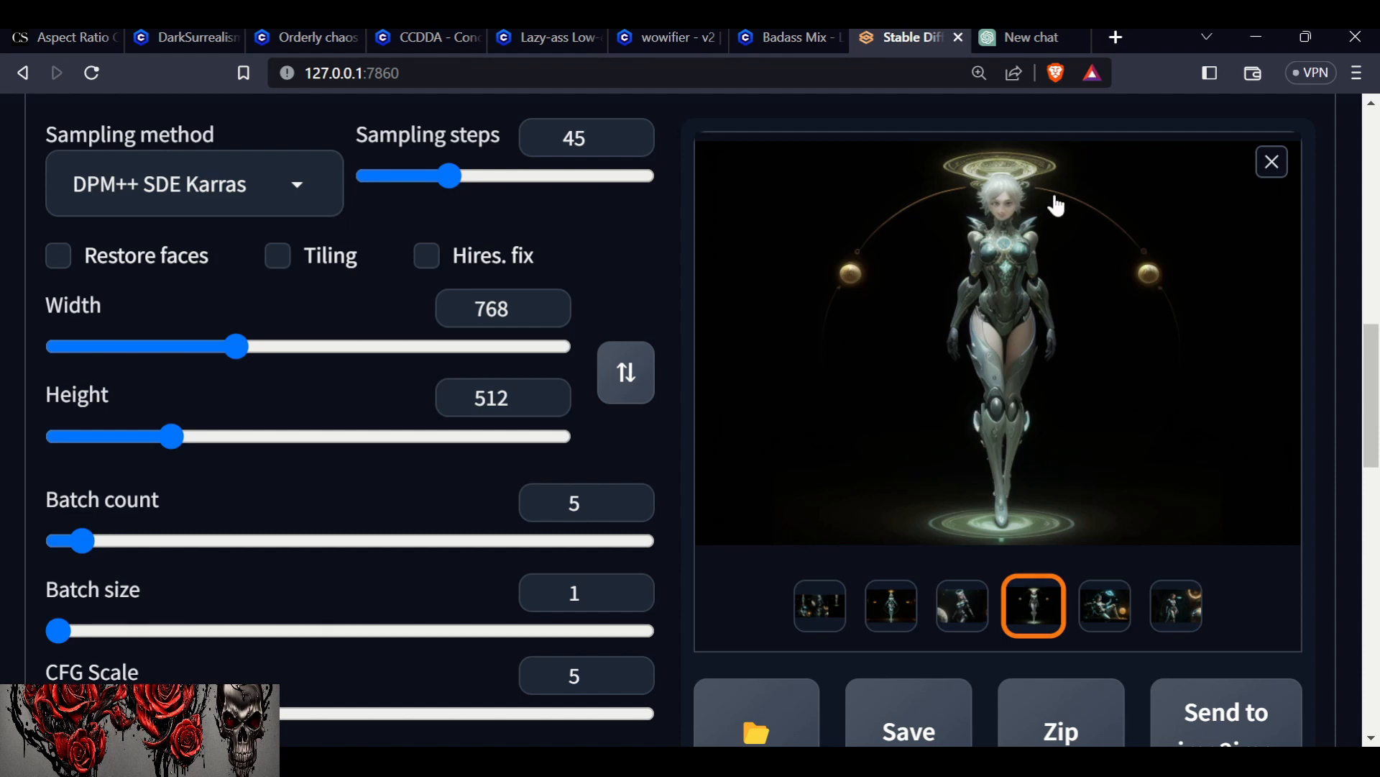
Open the third image at full size, page through the other images and the overview grid, and close the viewer.
left_click(1007, 374)
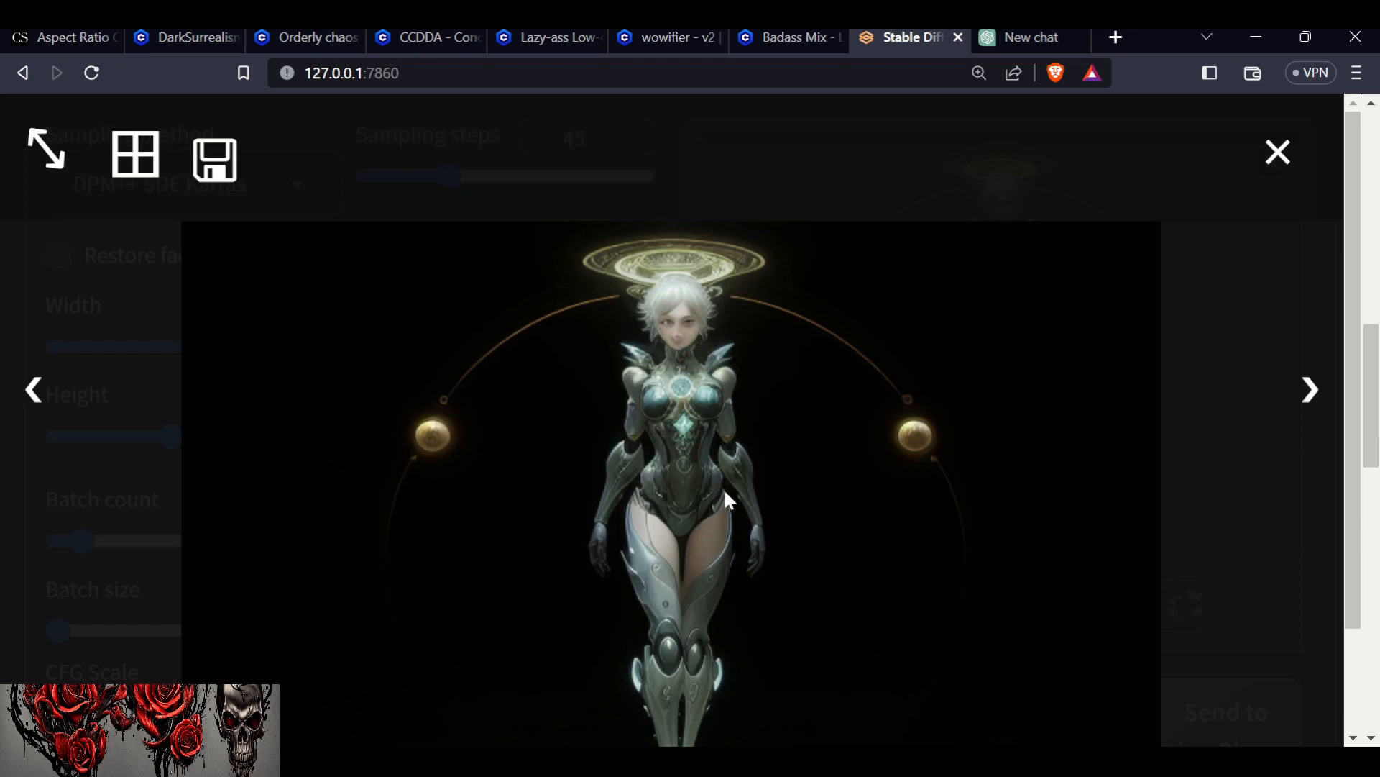
left_click(44, 396)
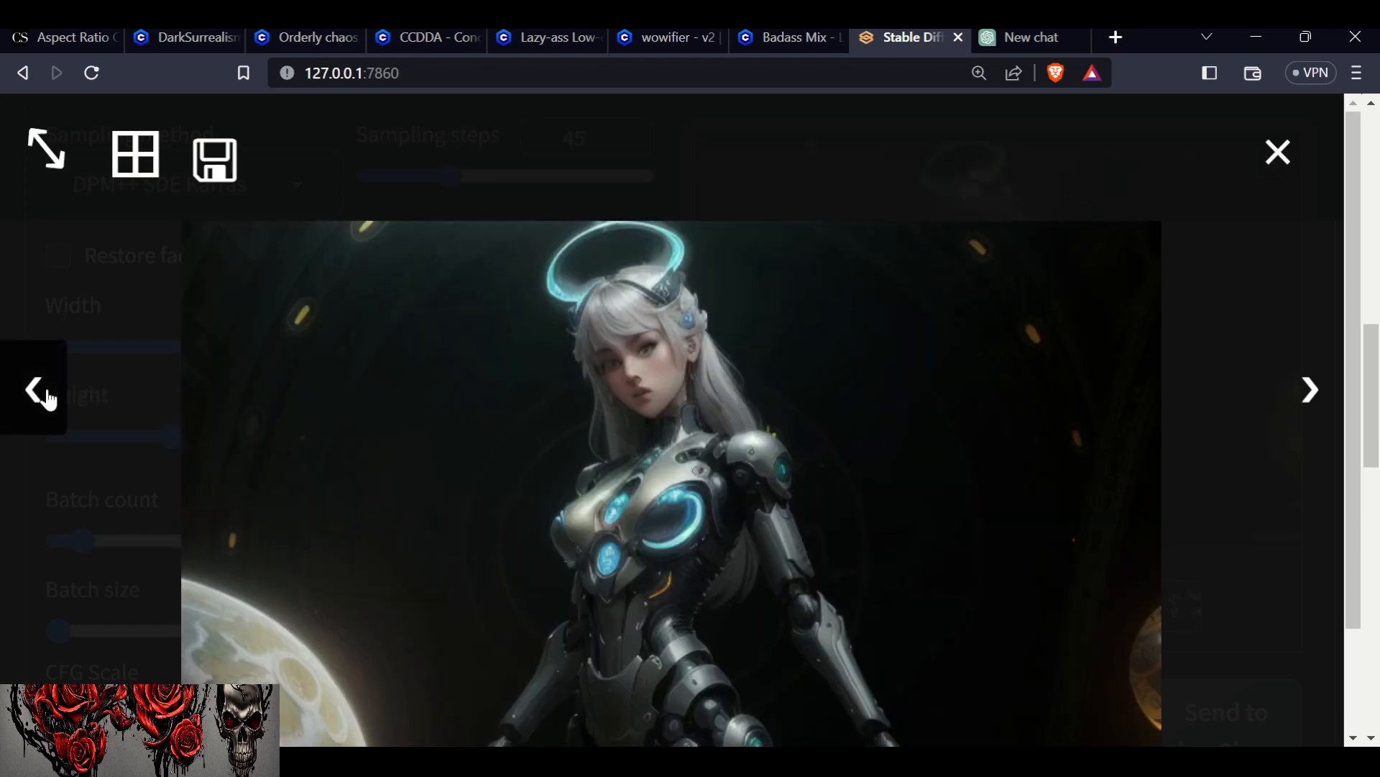
left_click(48, 399)
left_click(1310, 402)
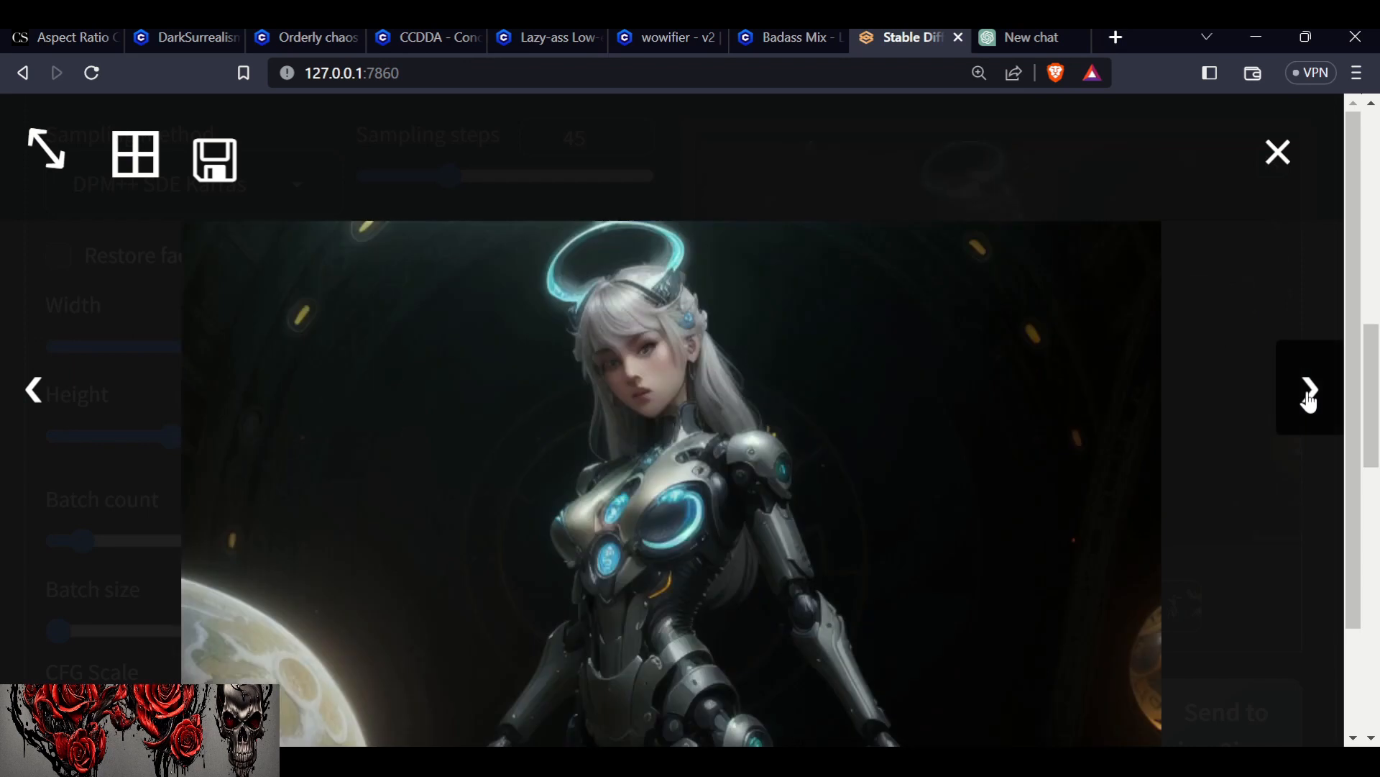
left_click(1310, 402)
left_click(1310, 401)
scroll(750, 460, "down", 2)
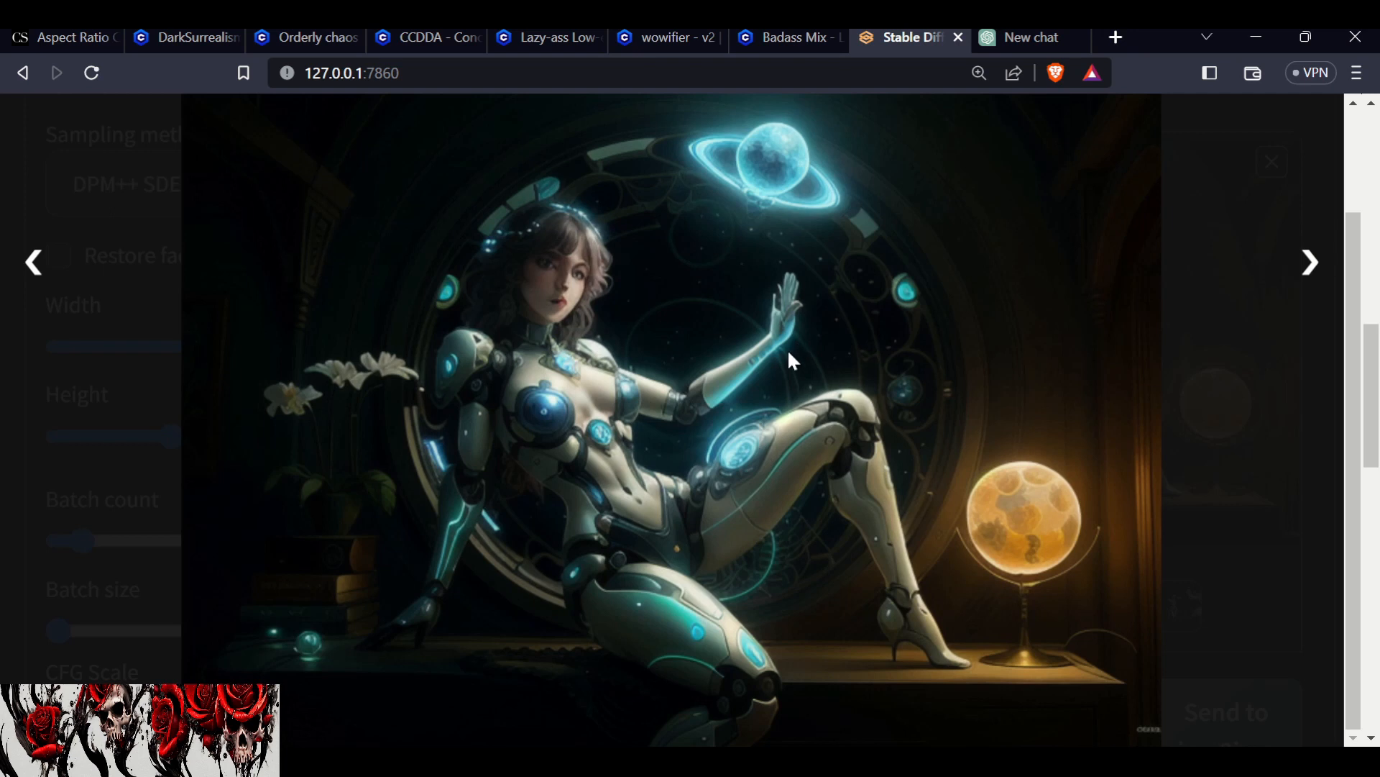
left_click(1310, 263)
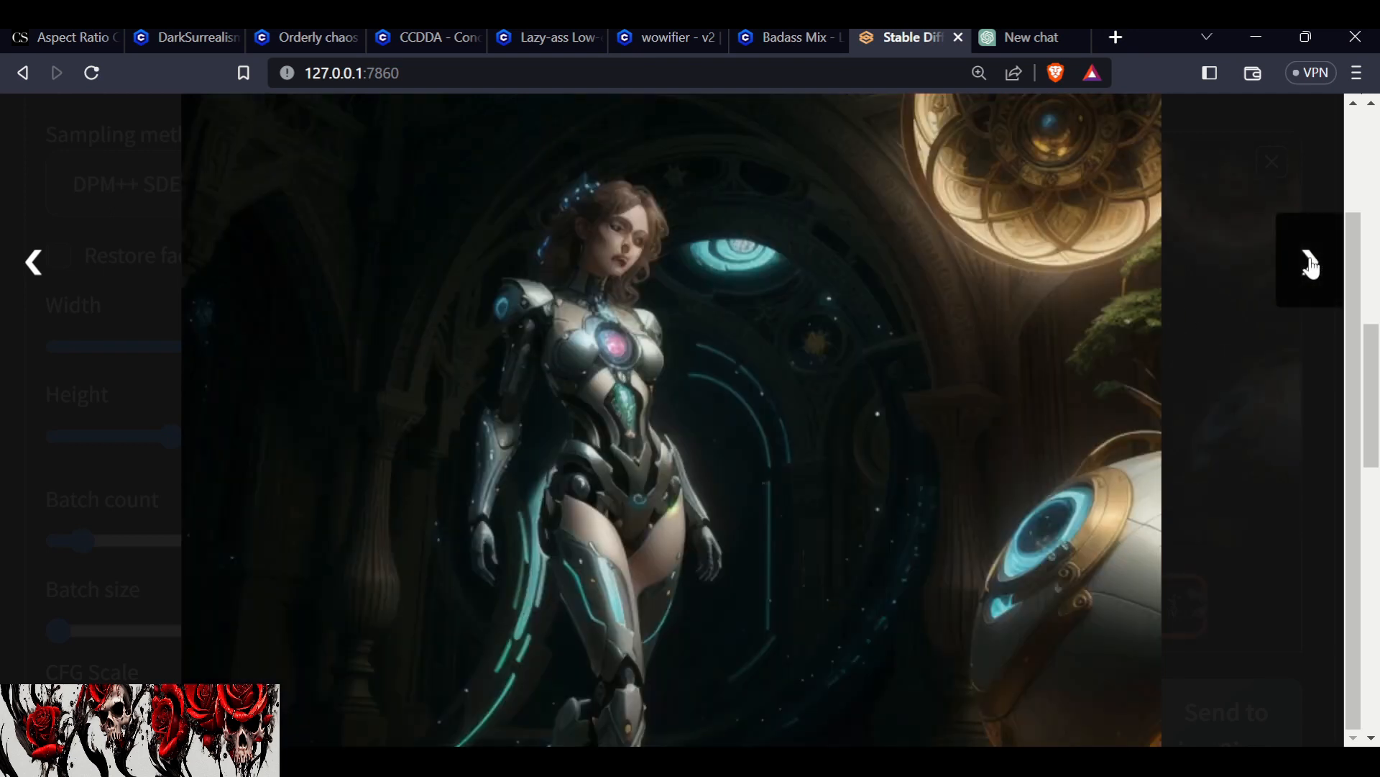
left_click(1310, 263)
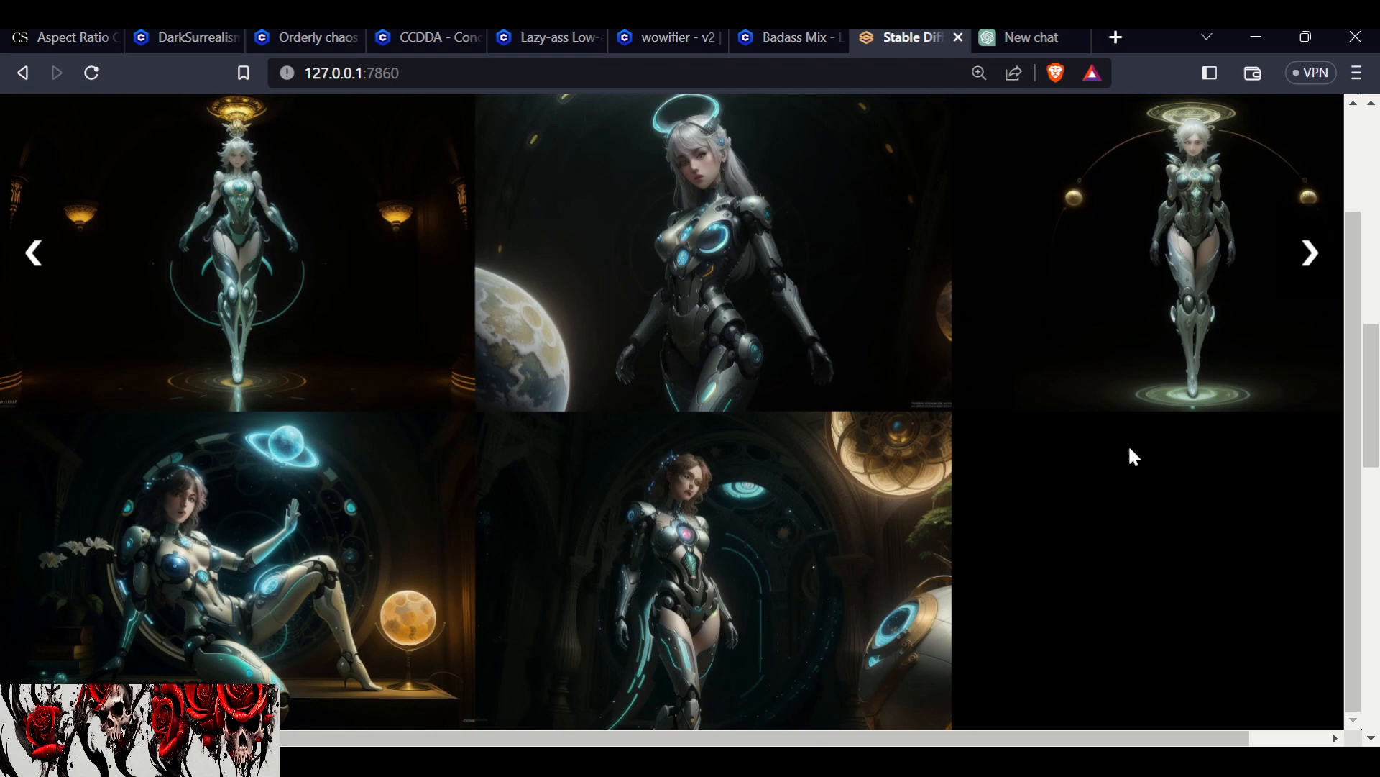
scroll(1115, 475, "up", 2)
left_click(1298, 160)
Set the weight of "Full Body" in the prompt to 1.5.
scroll(964, 545, "up", 10)
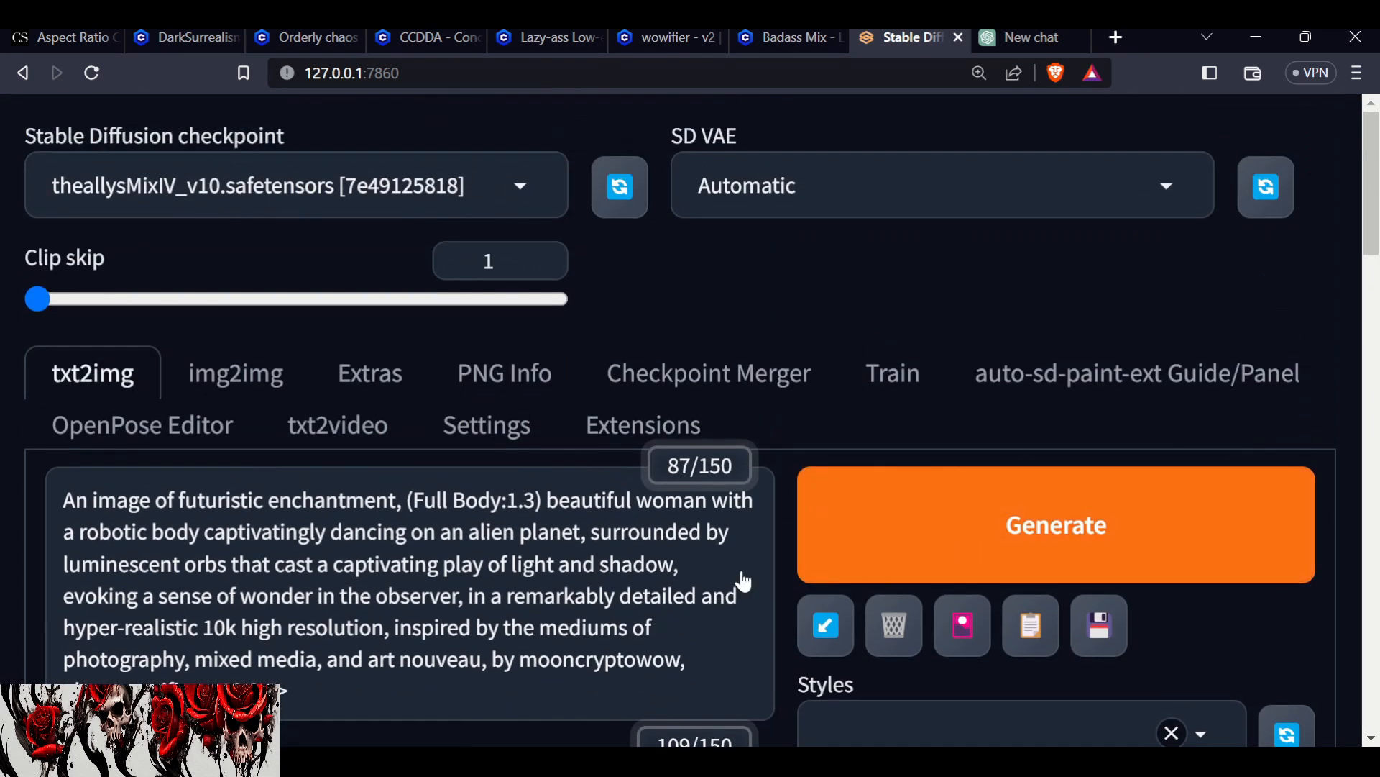
left_click(536, 492)
key("BackSpace")
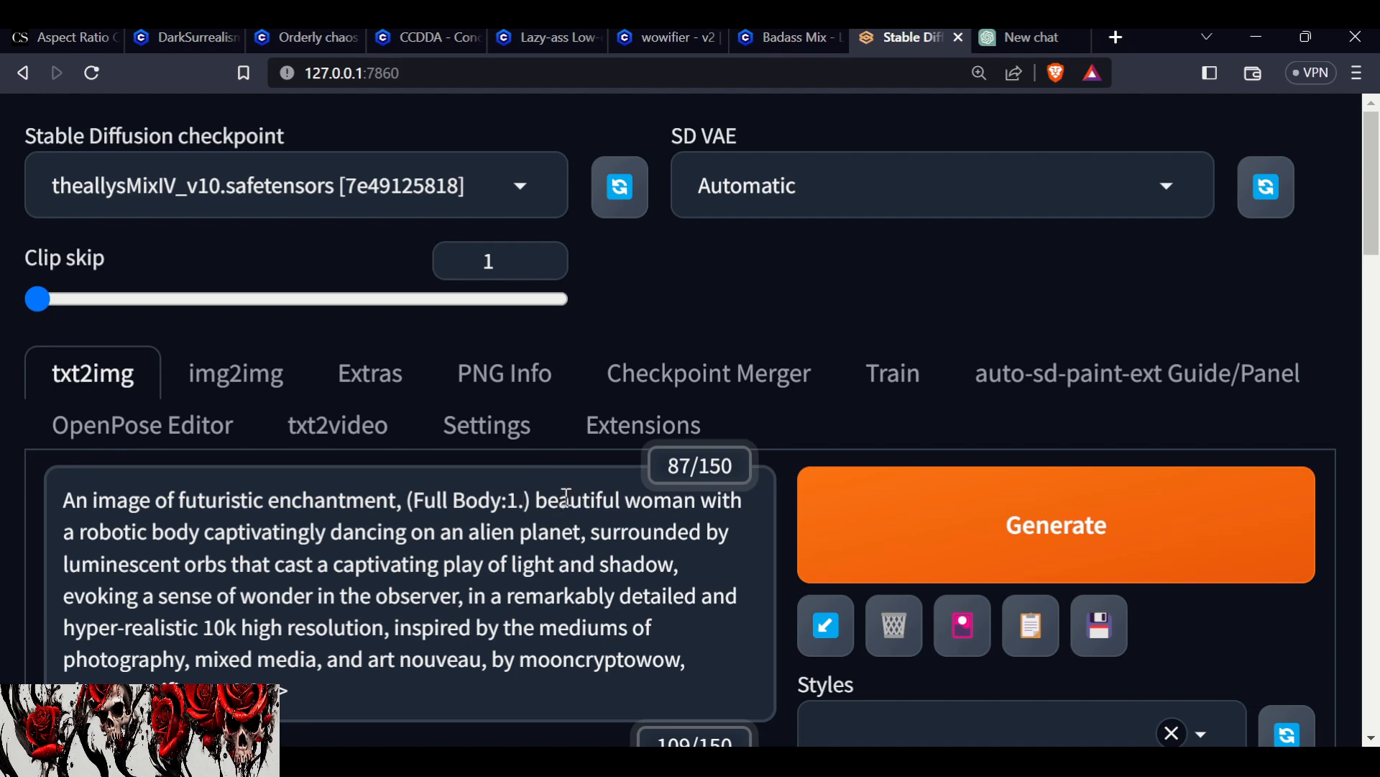
type("5")
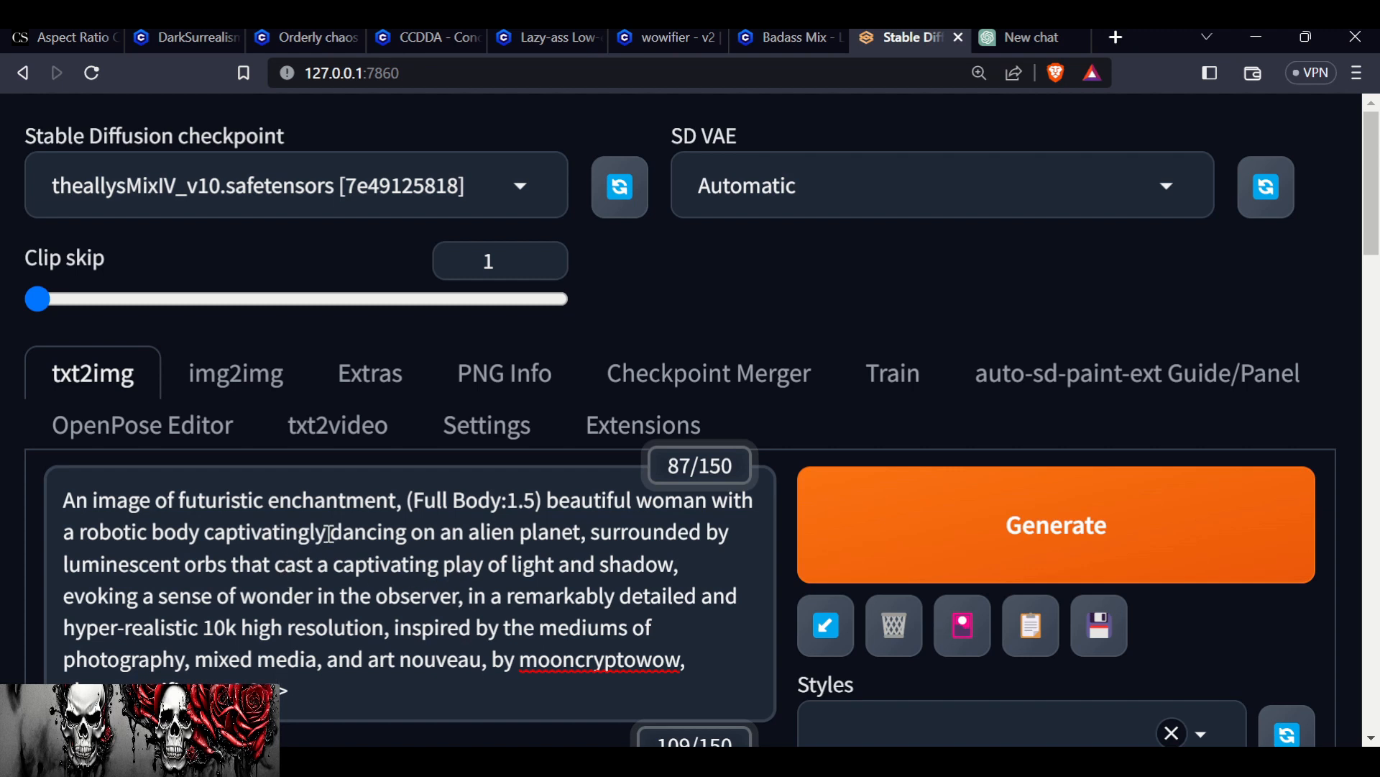
Raise the emphasis of "dancing" in the prompt to 1.3.
left_click_drag(407, 532, 331, 532)
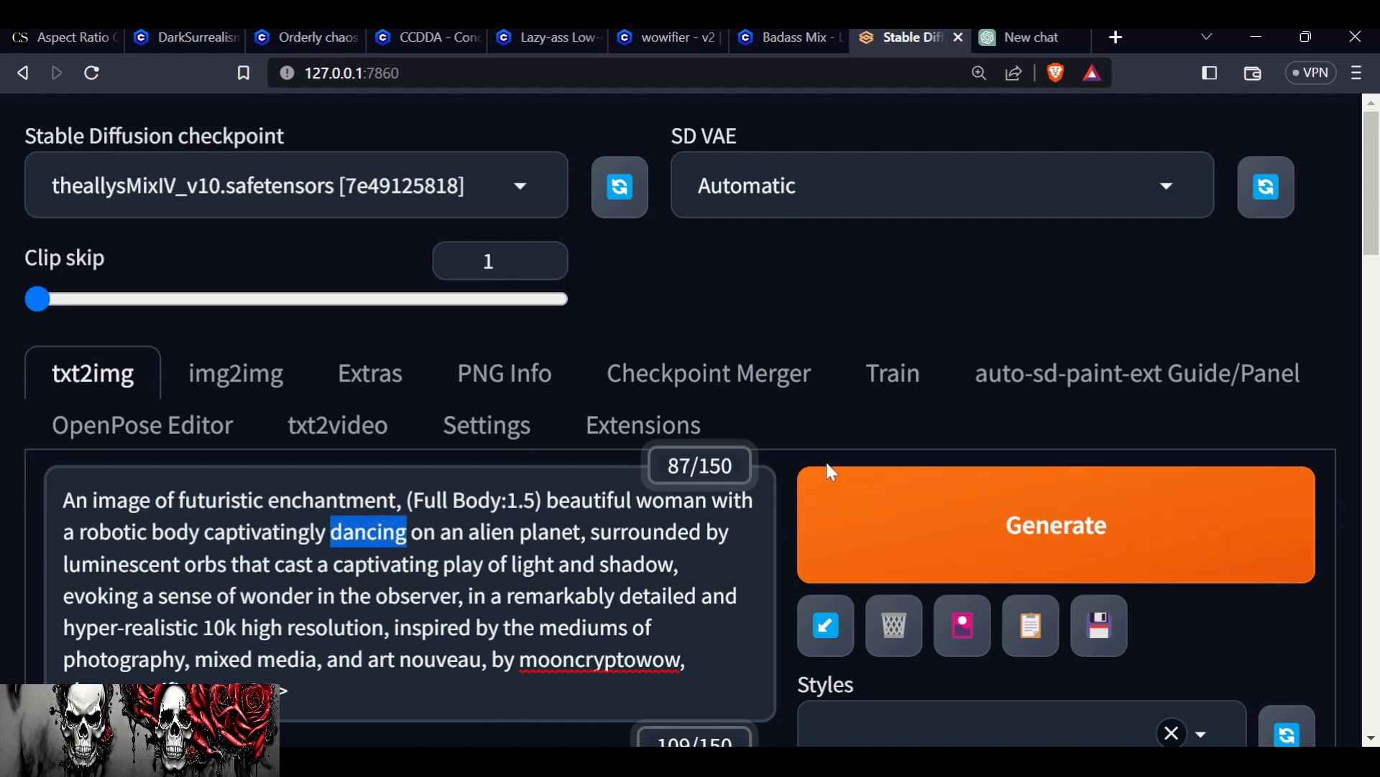
key("ctrl+Up")
key("ctrl+Up")
key("ctrl+Up")
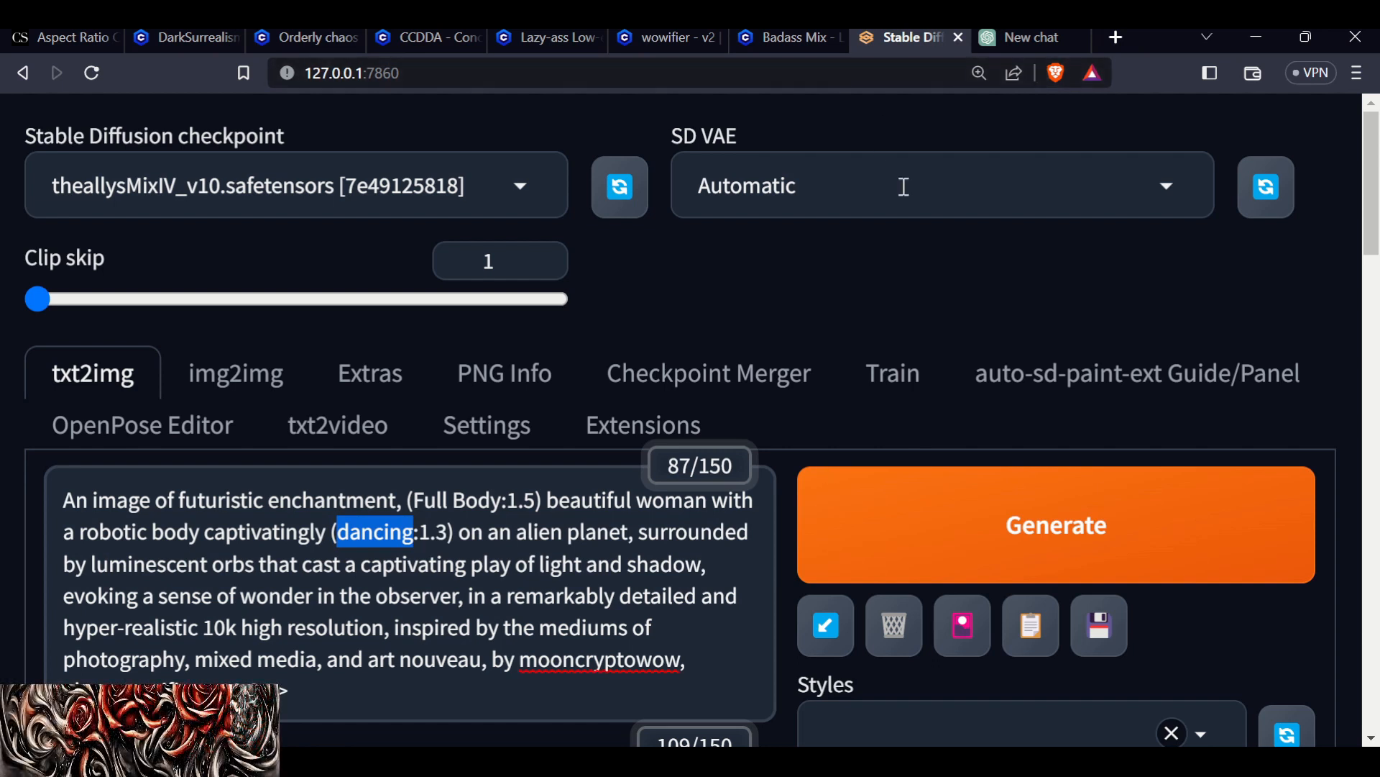
left_click(924, 277)
Generate another five-image batch from the reweighted full-body dancing prompt.
scroll(1042, 518, "down", 12)
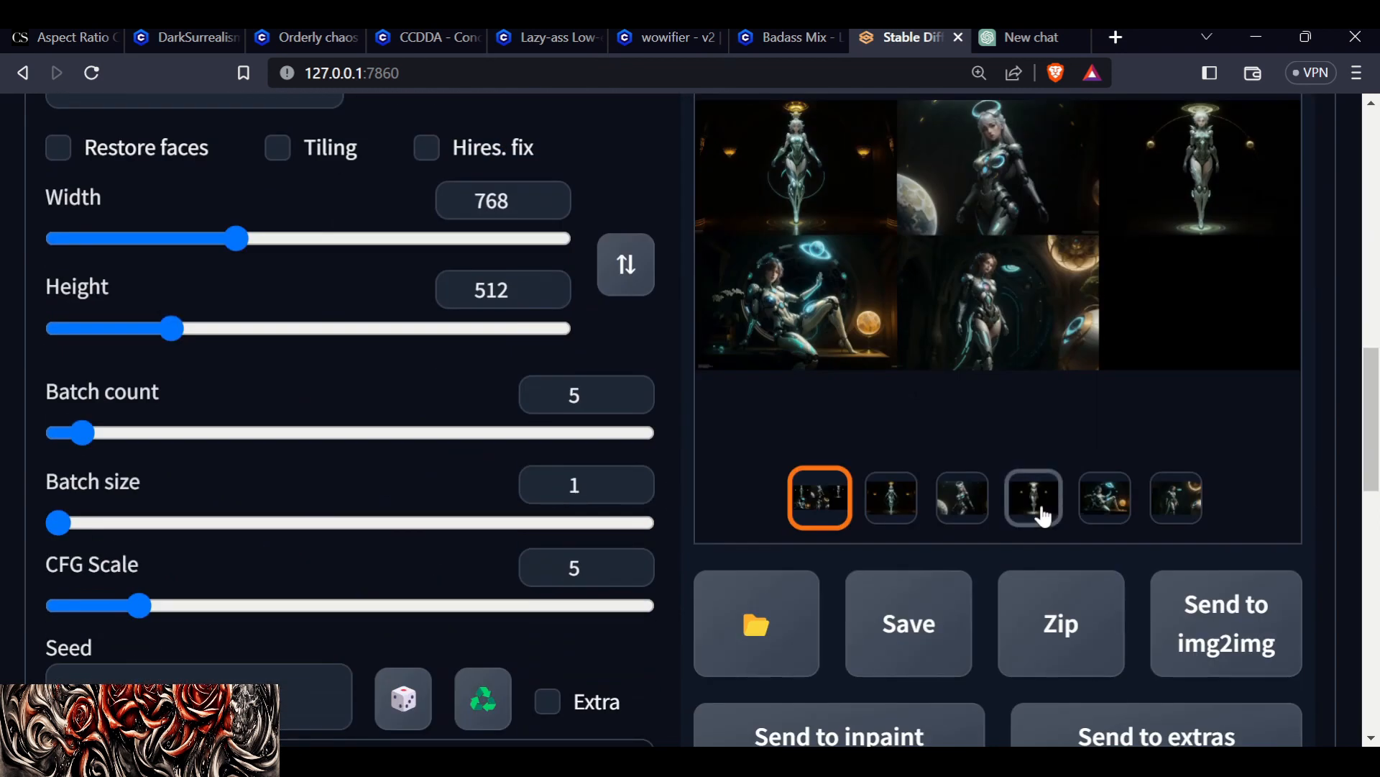
scroll(1042, 515, "up", 12)
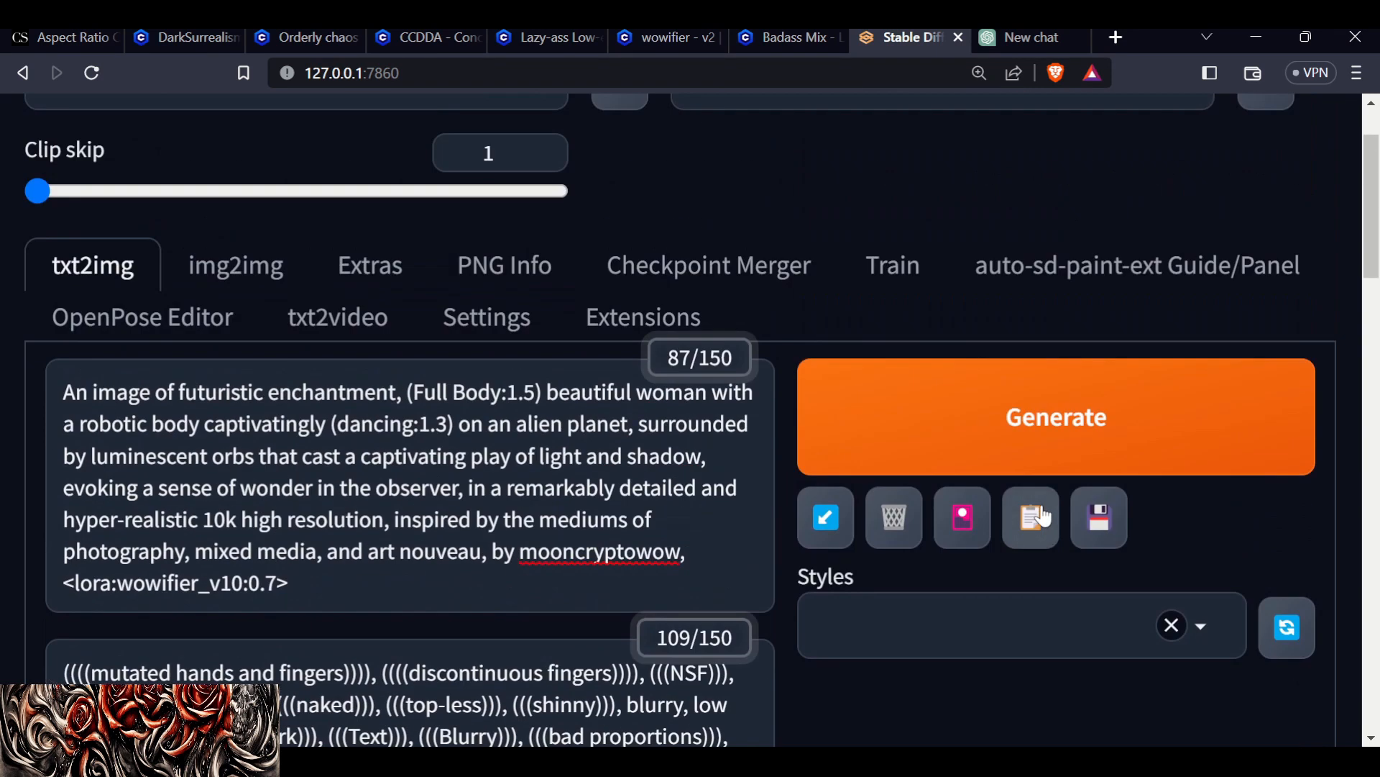
left_click(1048, 399)
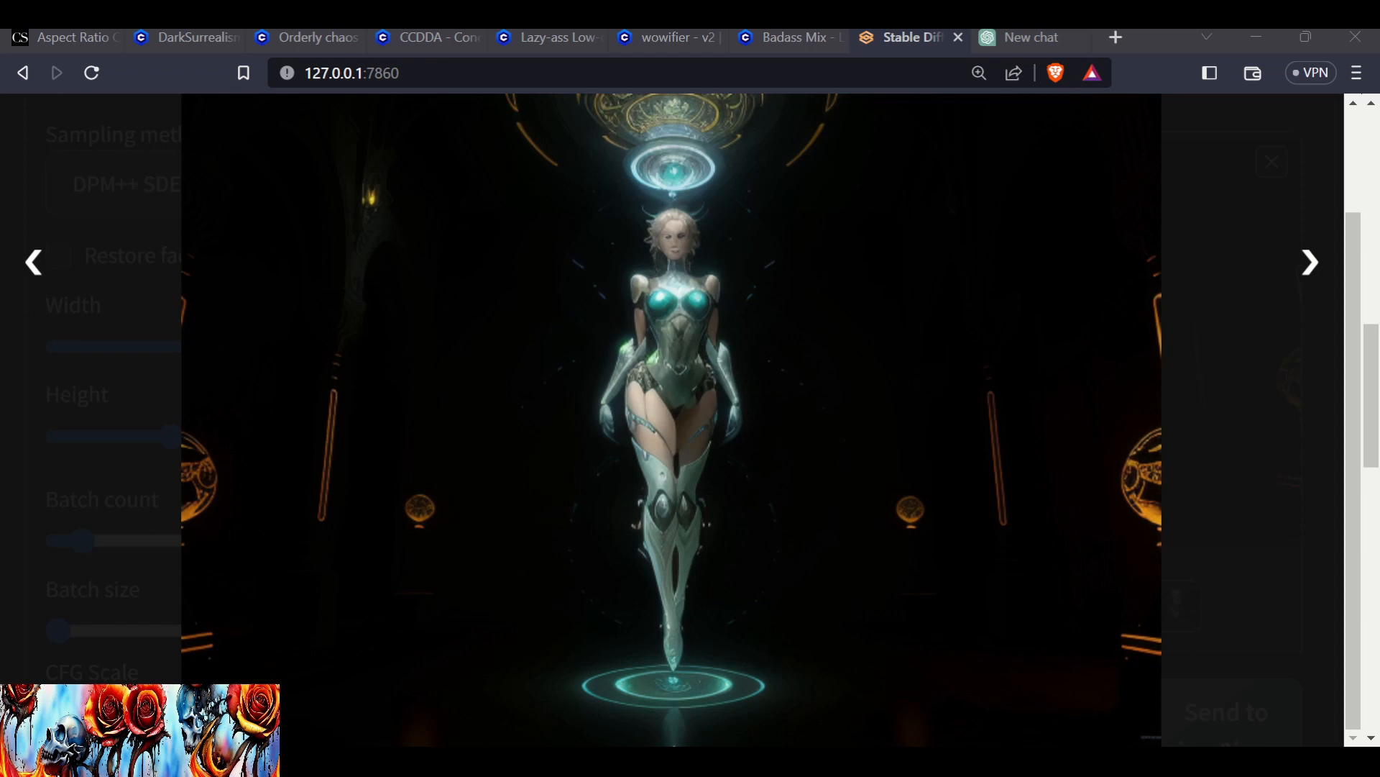
Examine the images rendered with the emphasized dancing wording at full size, up to the overview grid, and close the viewer.
left_click(1310, 263)
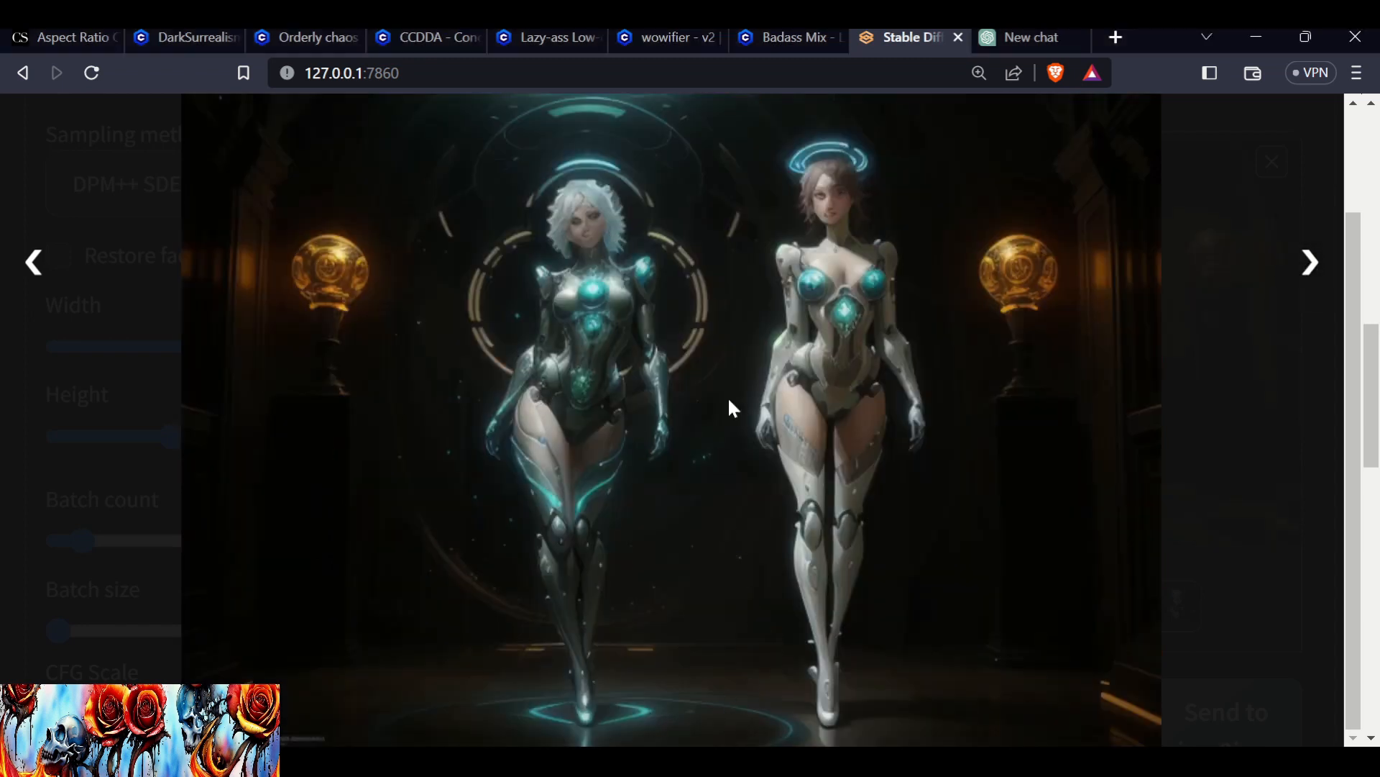
left_click(1307, 264)
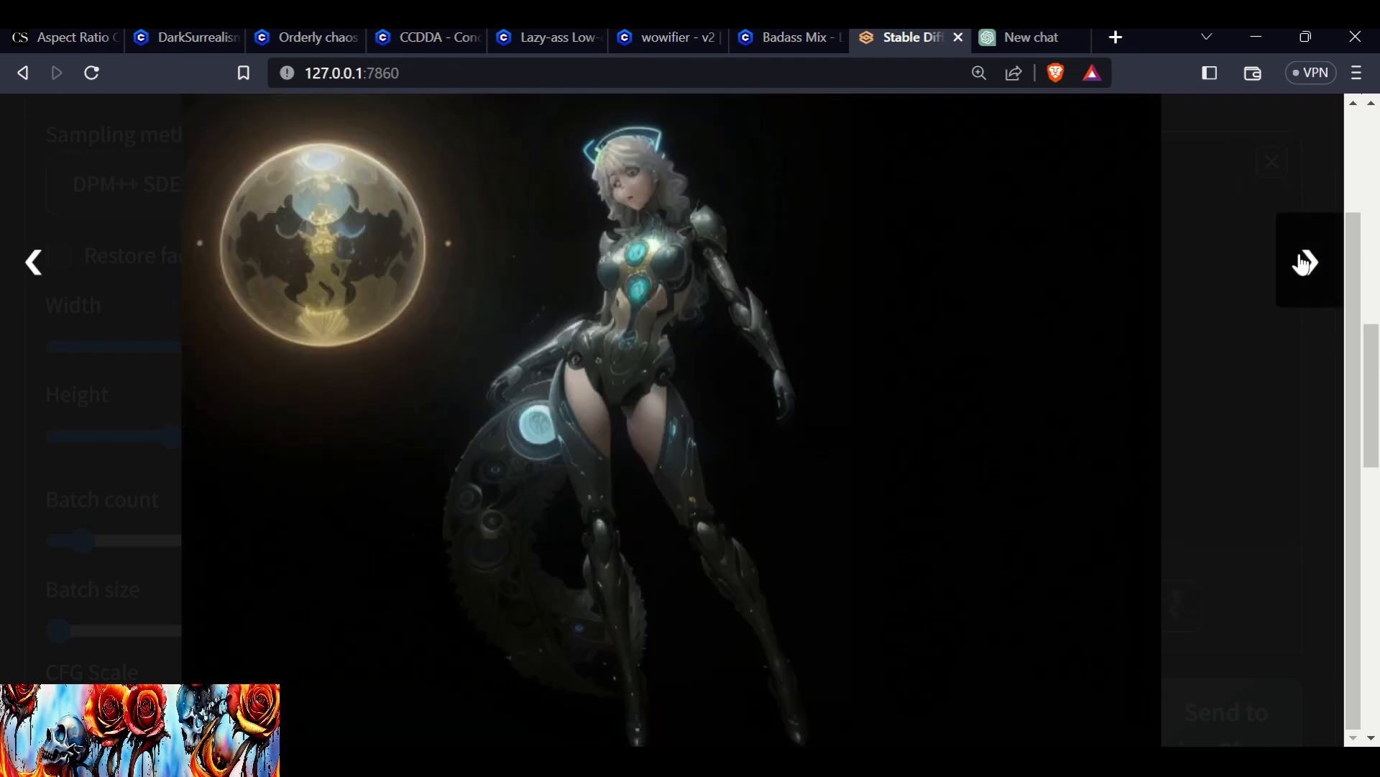
left_click(1306, 263)
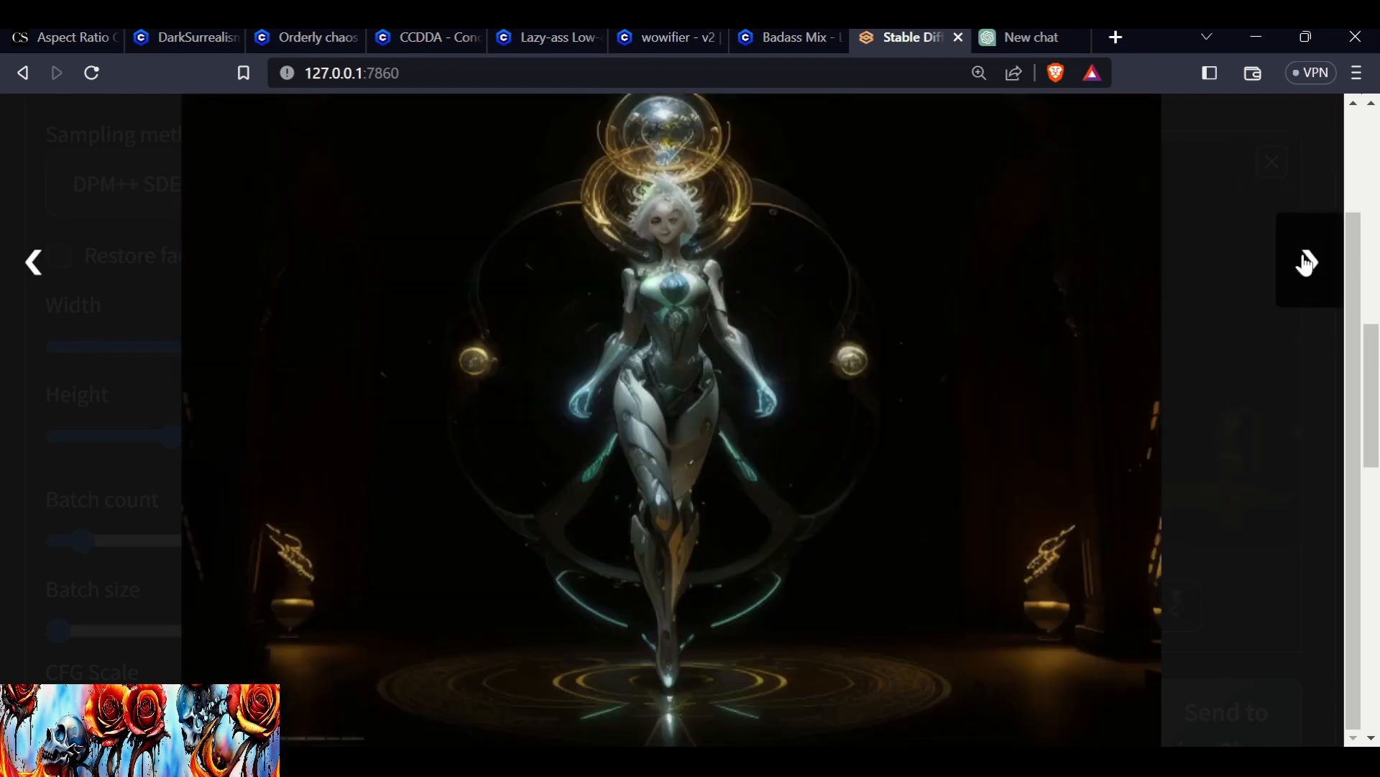
left_click(1307, 264)
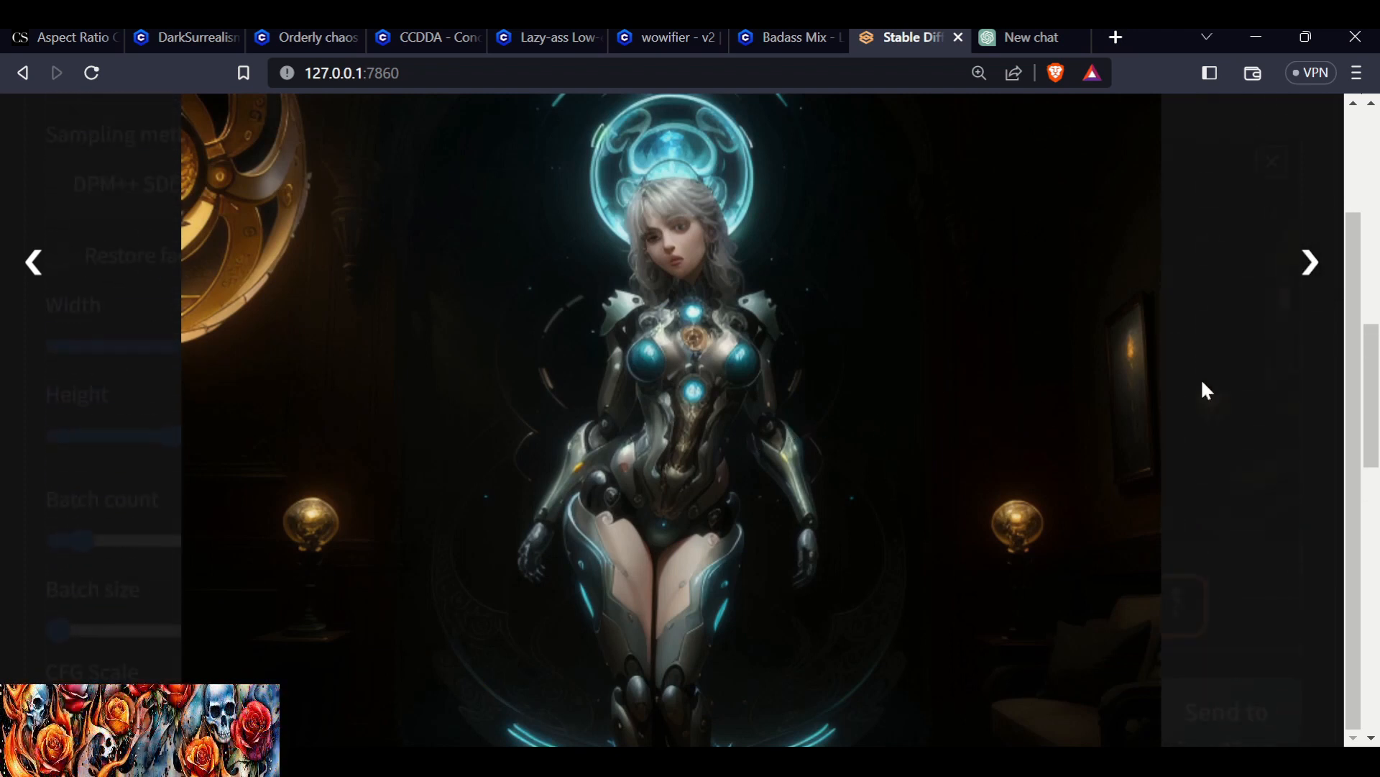
left_click(1308, 261)
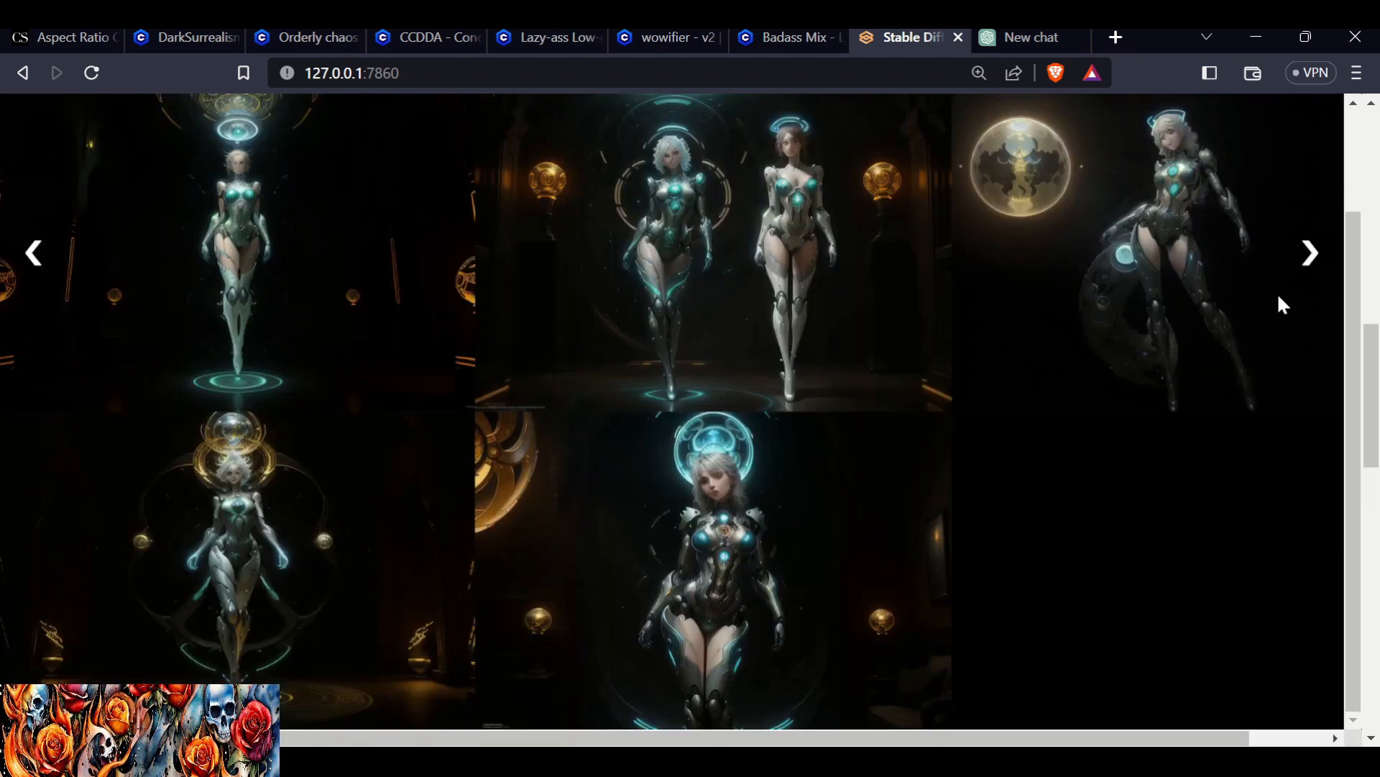
left_click(1280, 151)
Raise the CFG Scale above 5 and generate a new batch with the same prompt.
scroll(1089, 538, "up", 7)
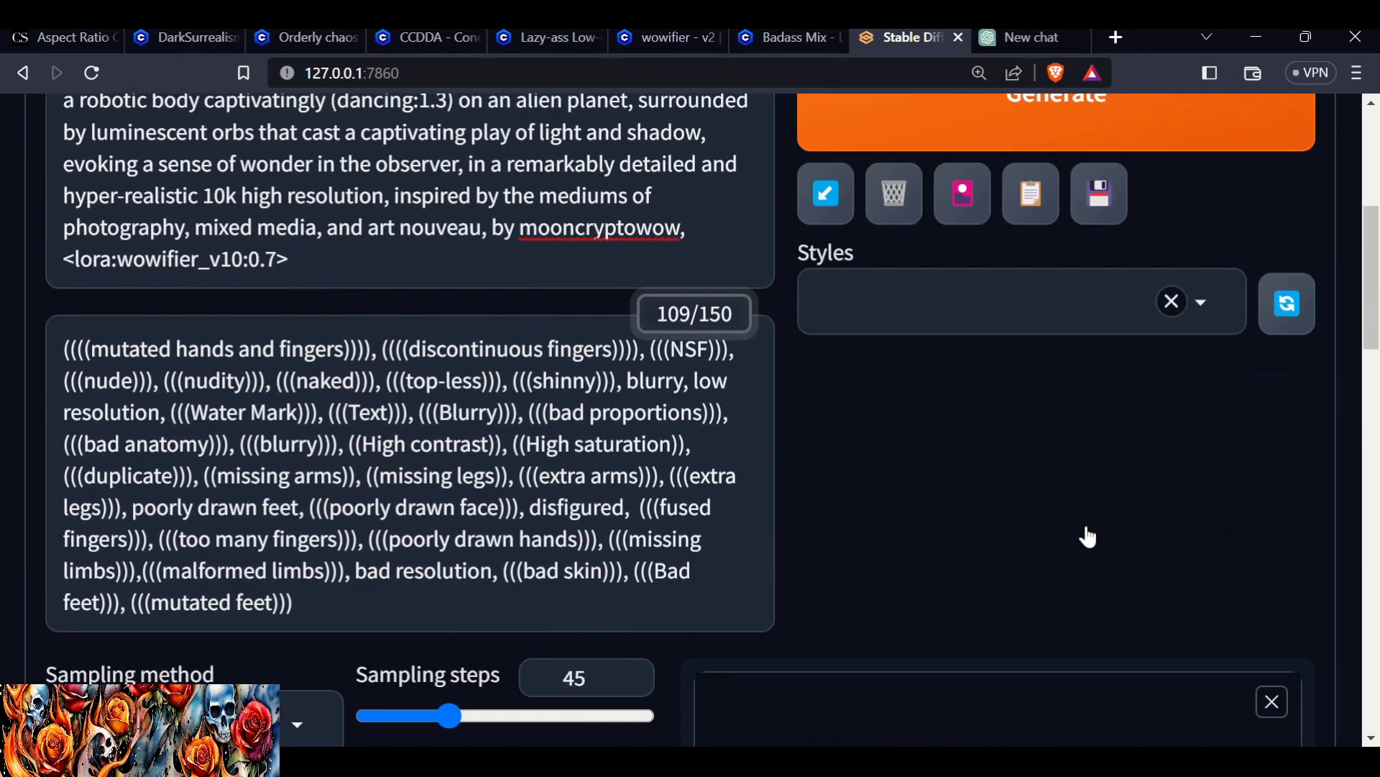
scroll(1089, 538, "up", 6)
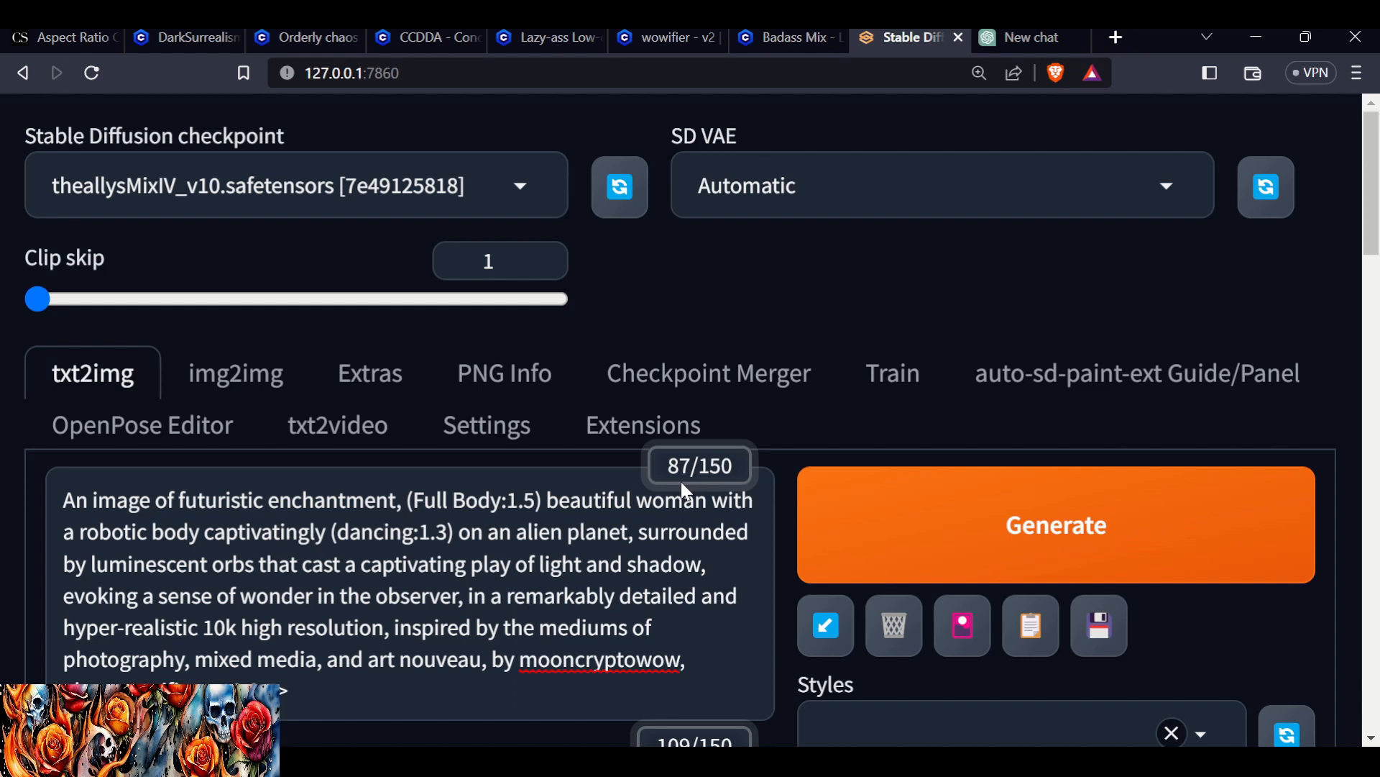
scroll(685, 489, "down", 15)
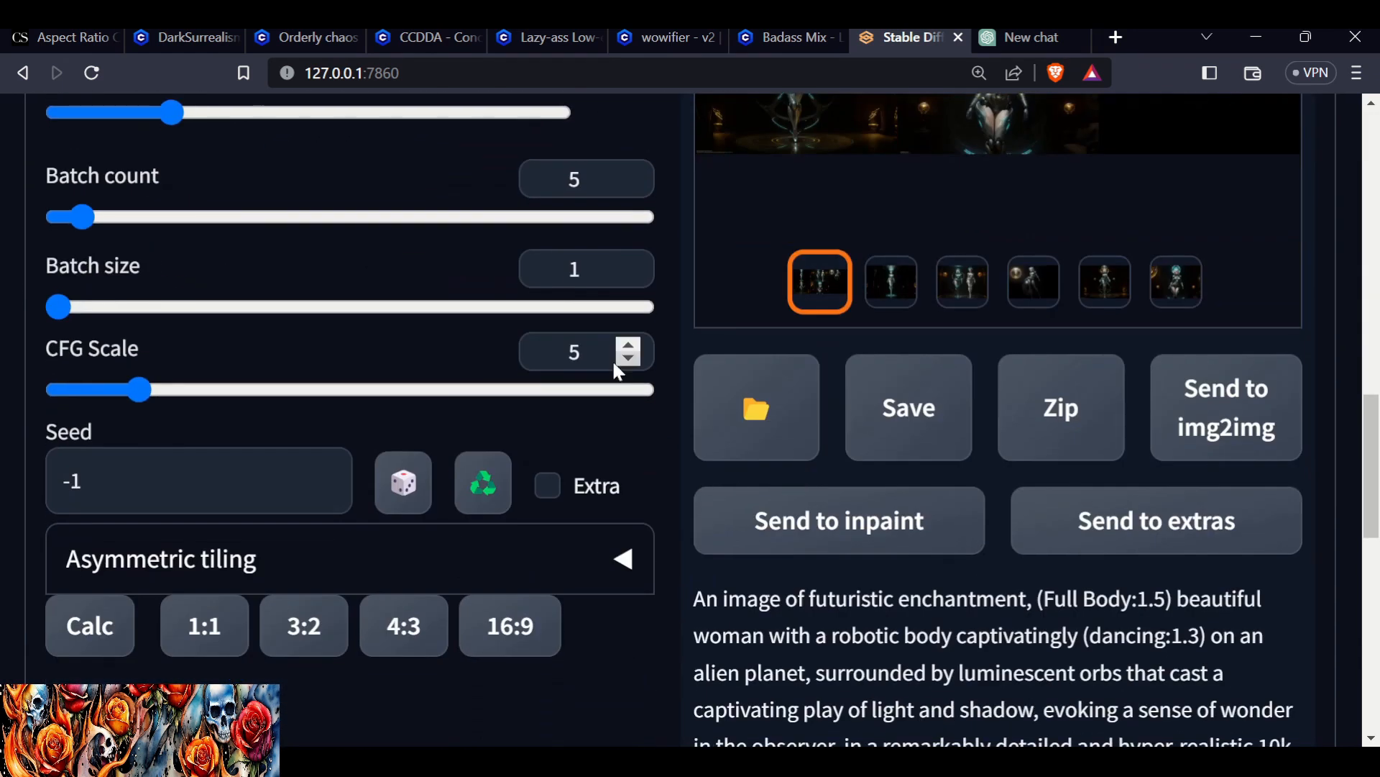
left_click(631, 346)
left_click(633, 348)
left_click(635, 348)
left_click(635, 350)
scroll(1096, 395, "up", 15)
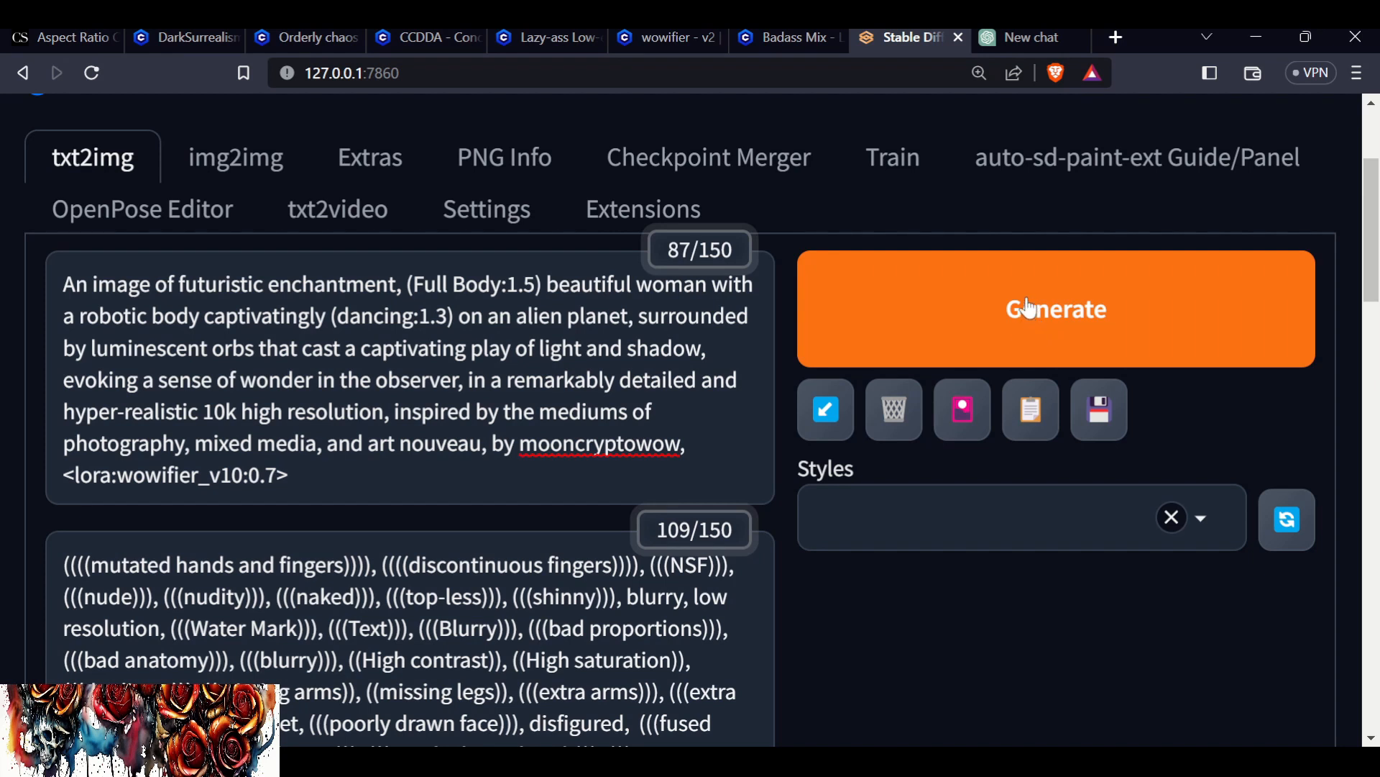
left_click(1046, 294)
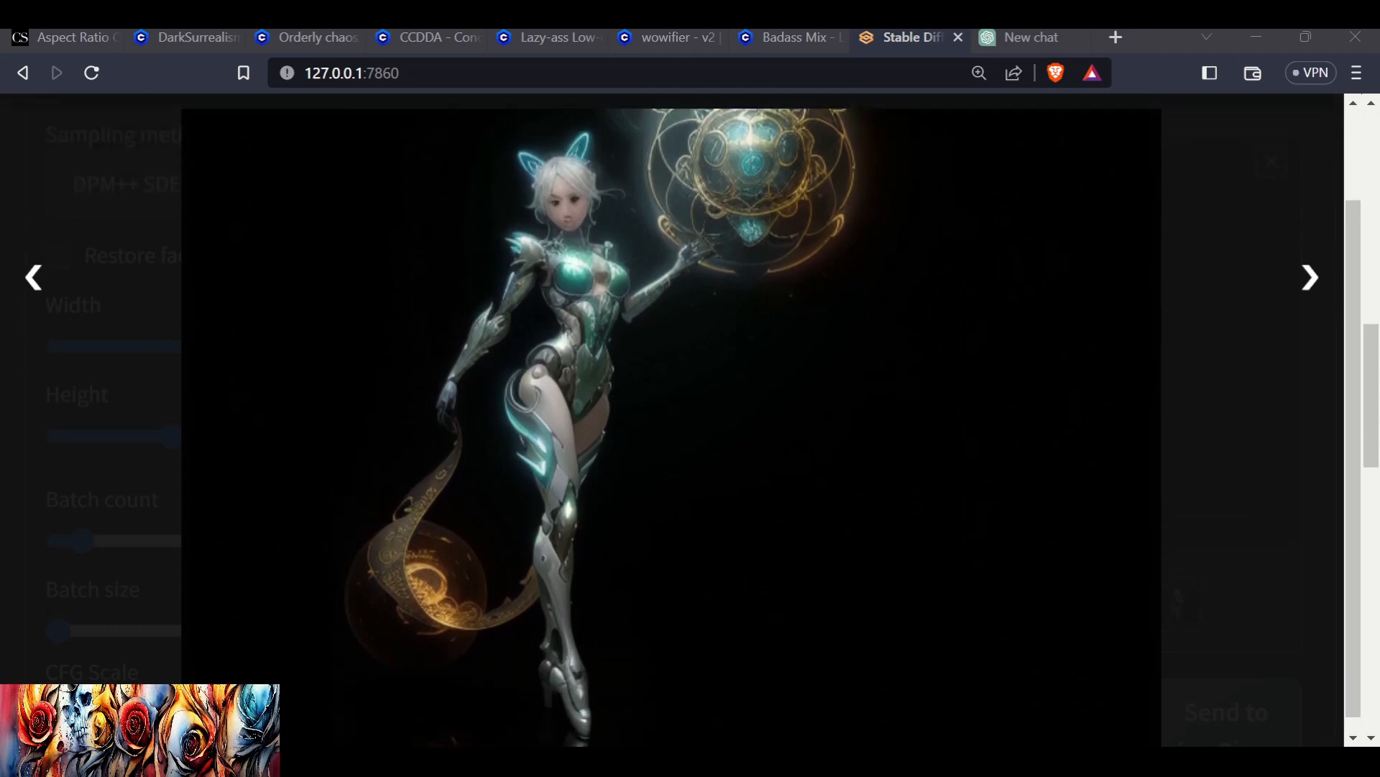
Examine the images rendered with the higher CFG Scale at full size, up to the overview grid, and close the viewer.
left_click(1310, 263)
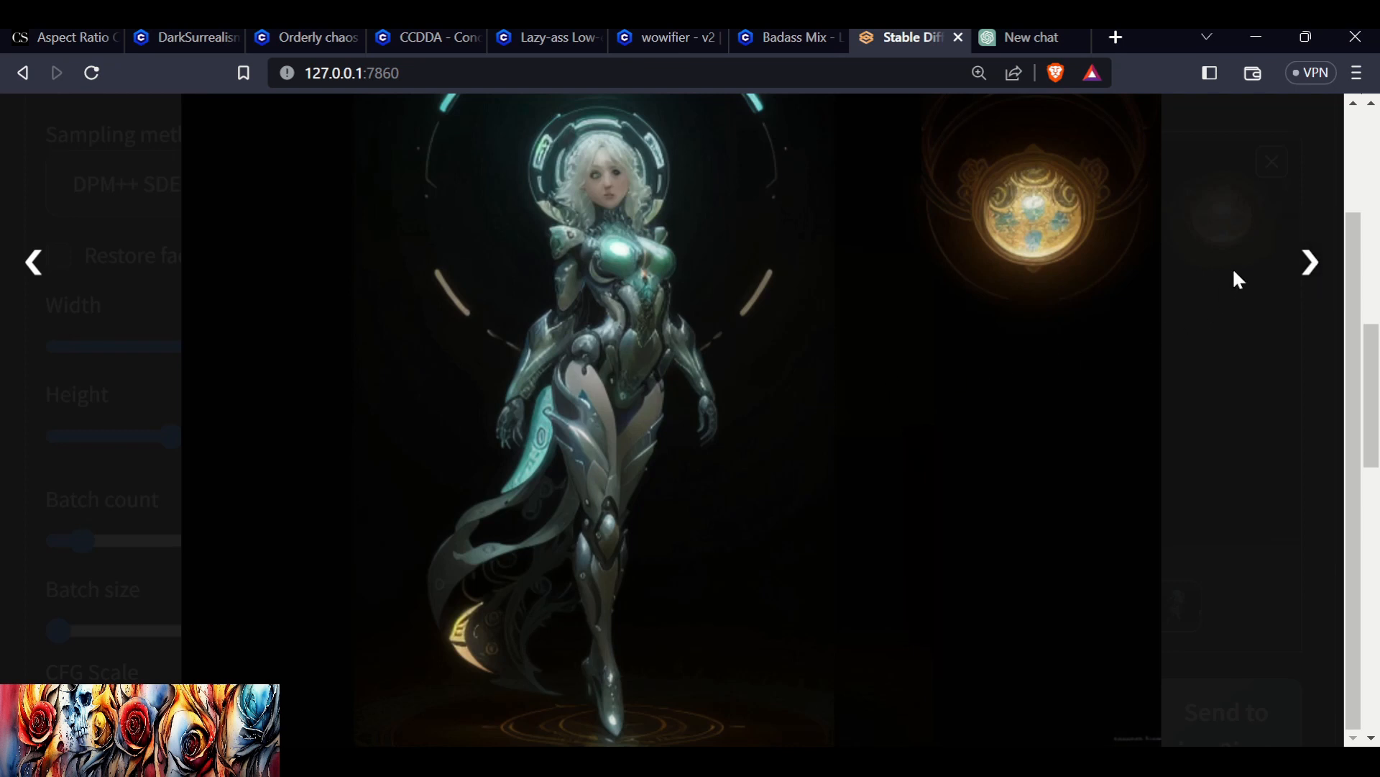
left_click(1303, 263)
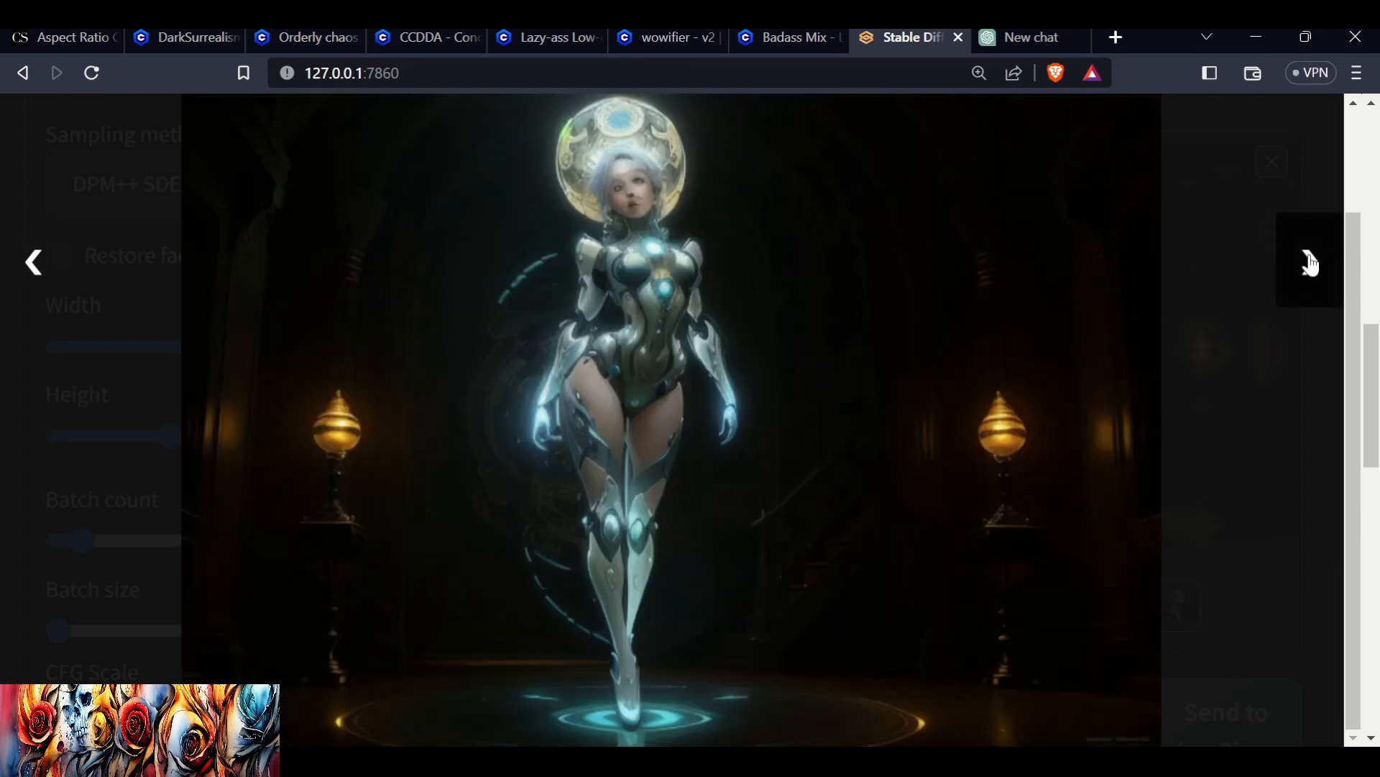
left_click(1311, 263)
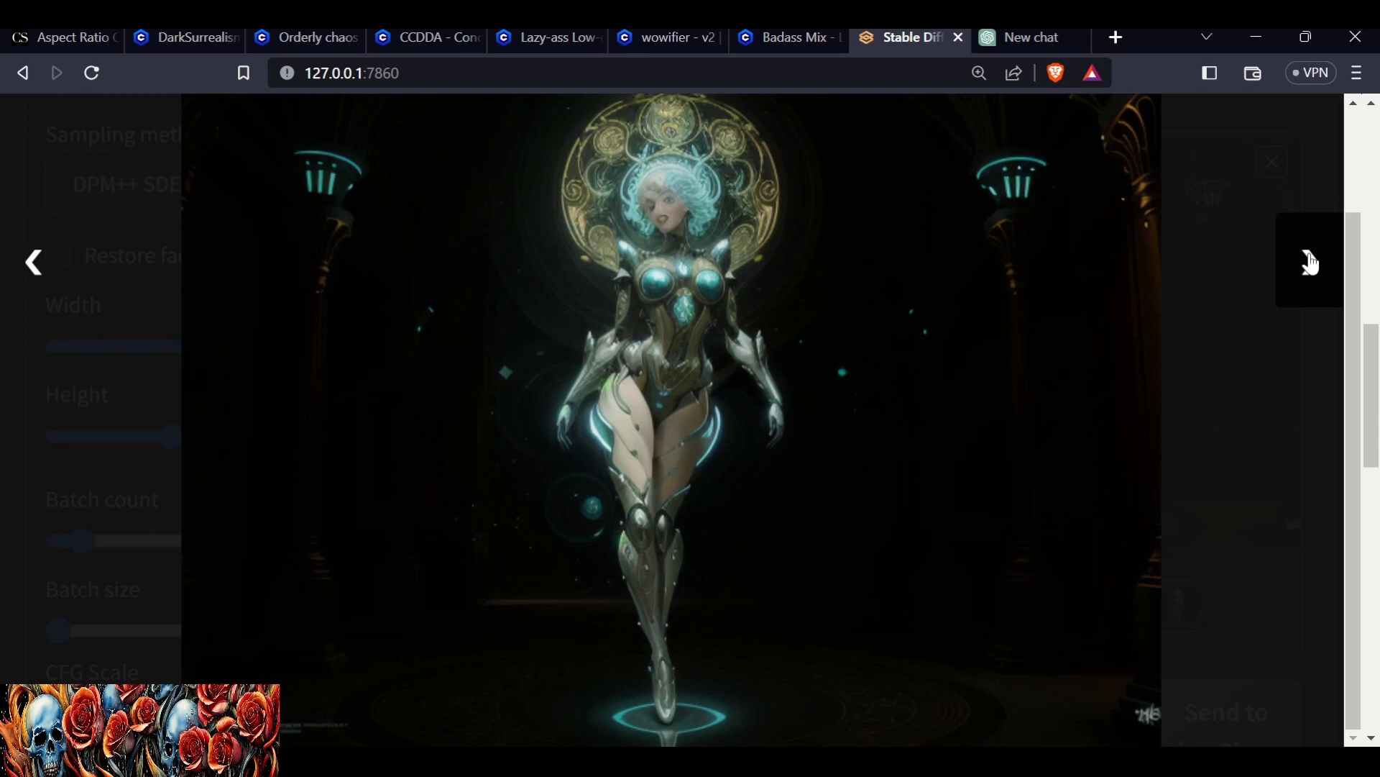
left_click(1310, 262)
left_click(1310, 263)
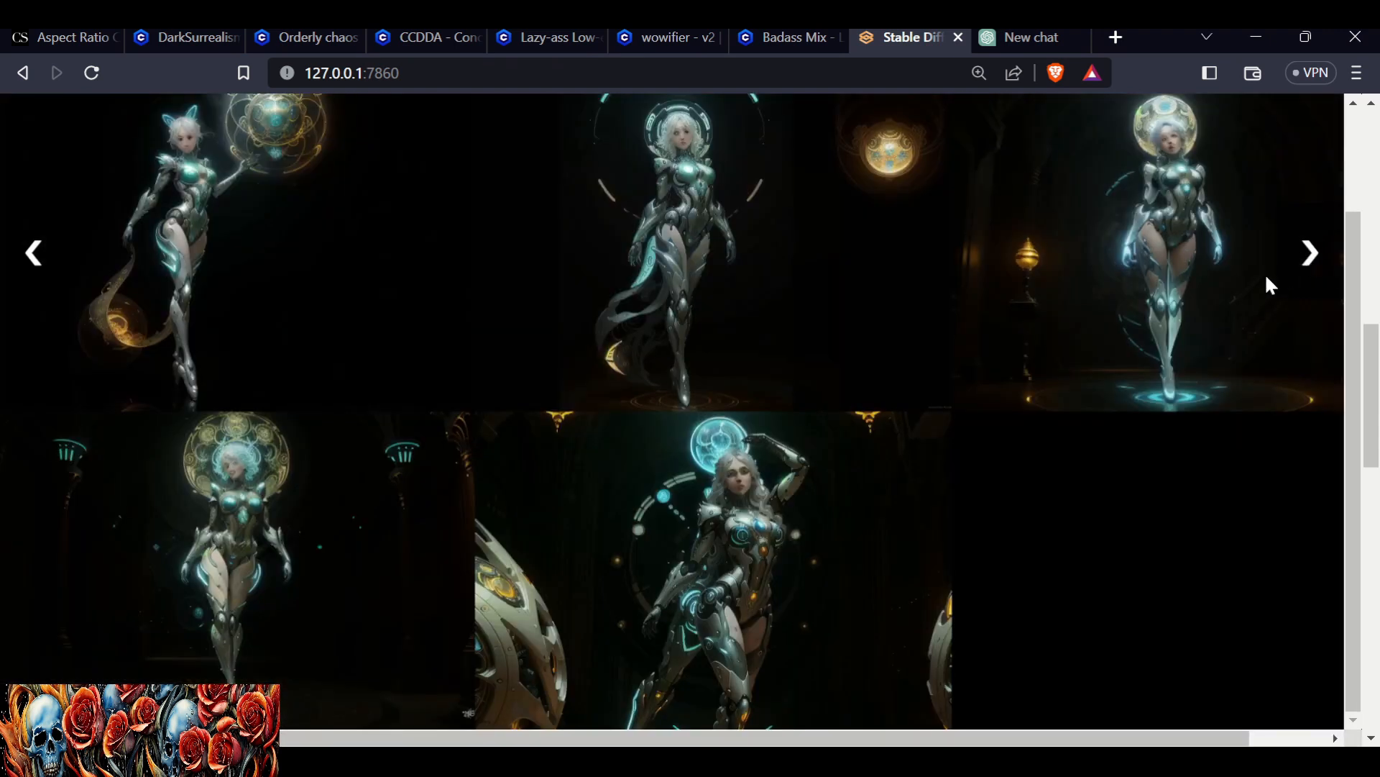
left_click(1132, 552)
scroll(1048, 466, "up", 7)
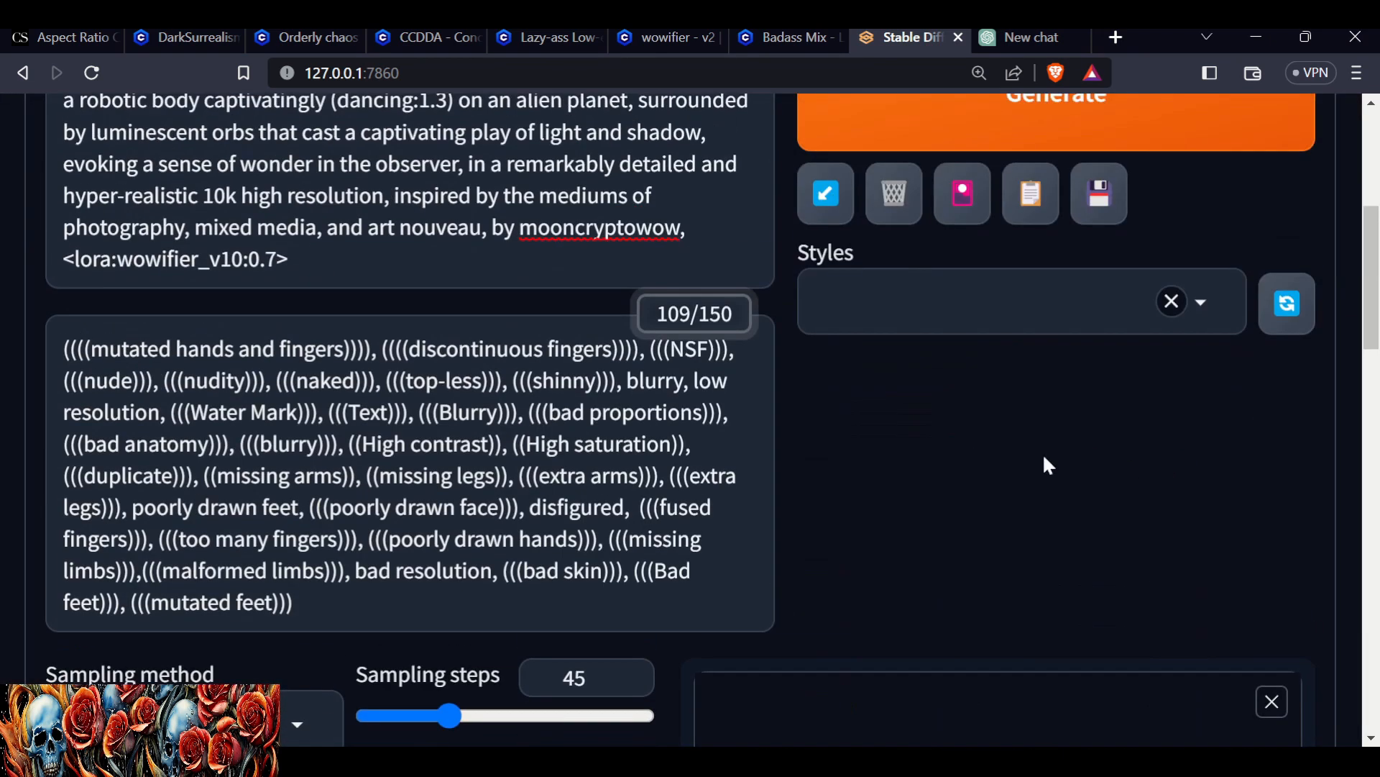
Set the wowifier LoRA weight in the prompt to 0.8.
left_click(284, 260)
key("BackSpace")
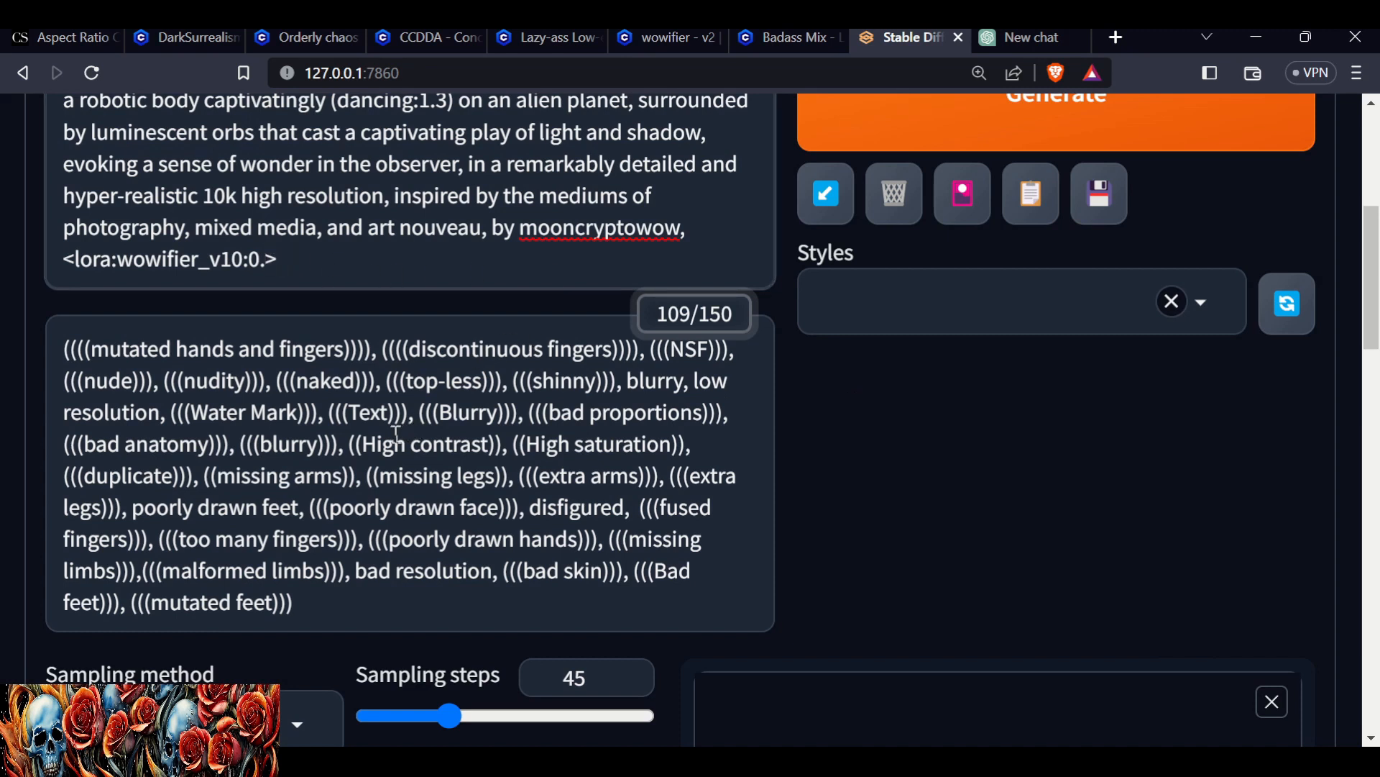
type("8")
scroll(949, 446, "up", 5)
scroll(985, 431, "down", 6)
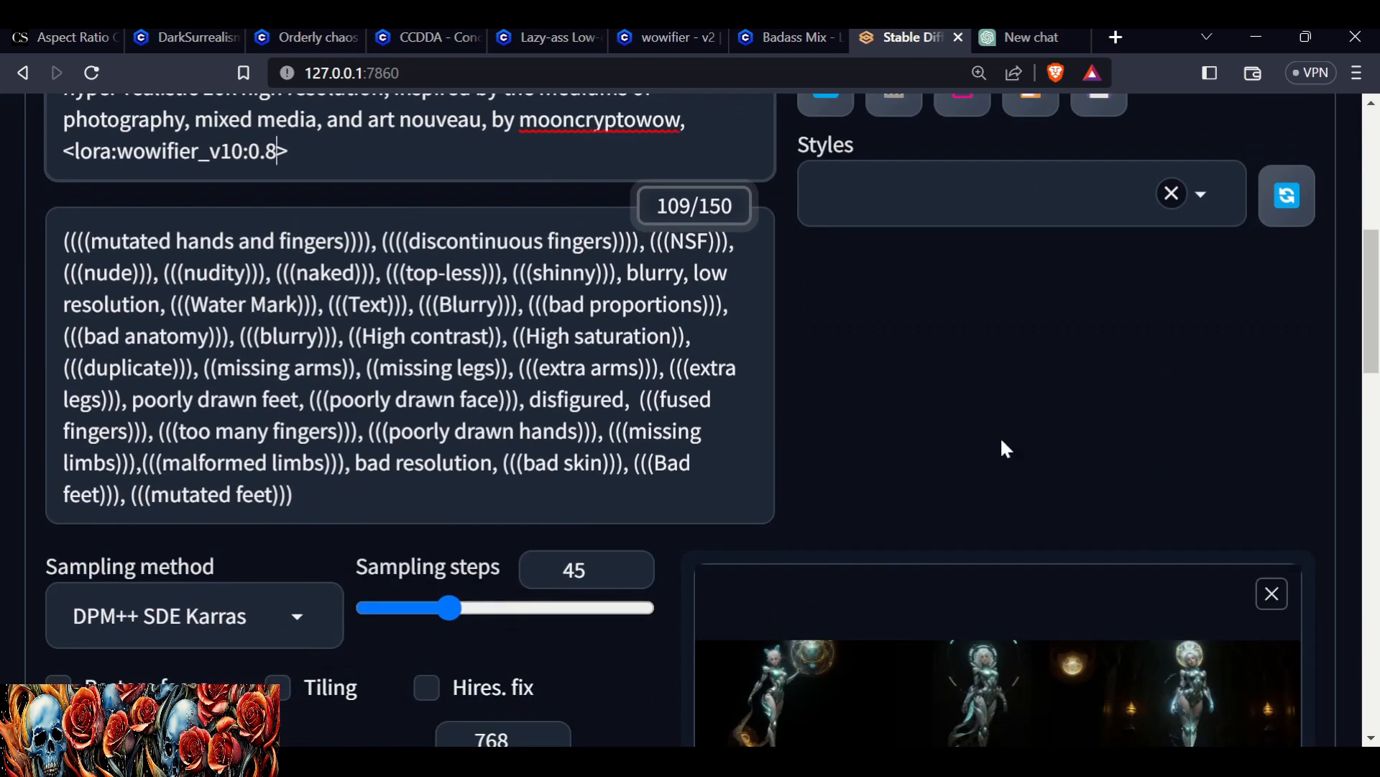
scroll(982, 414, "up", 4)
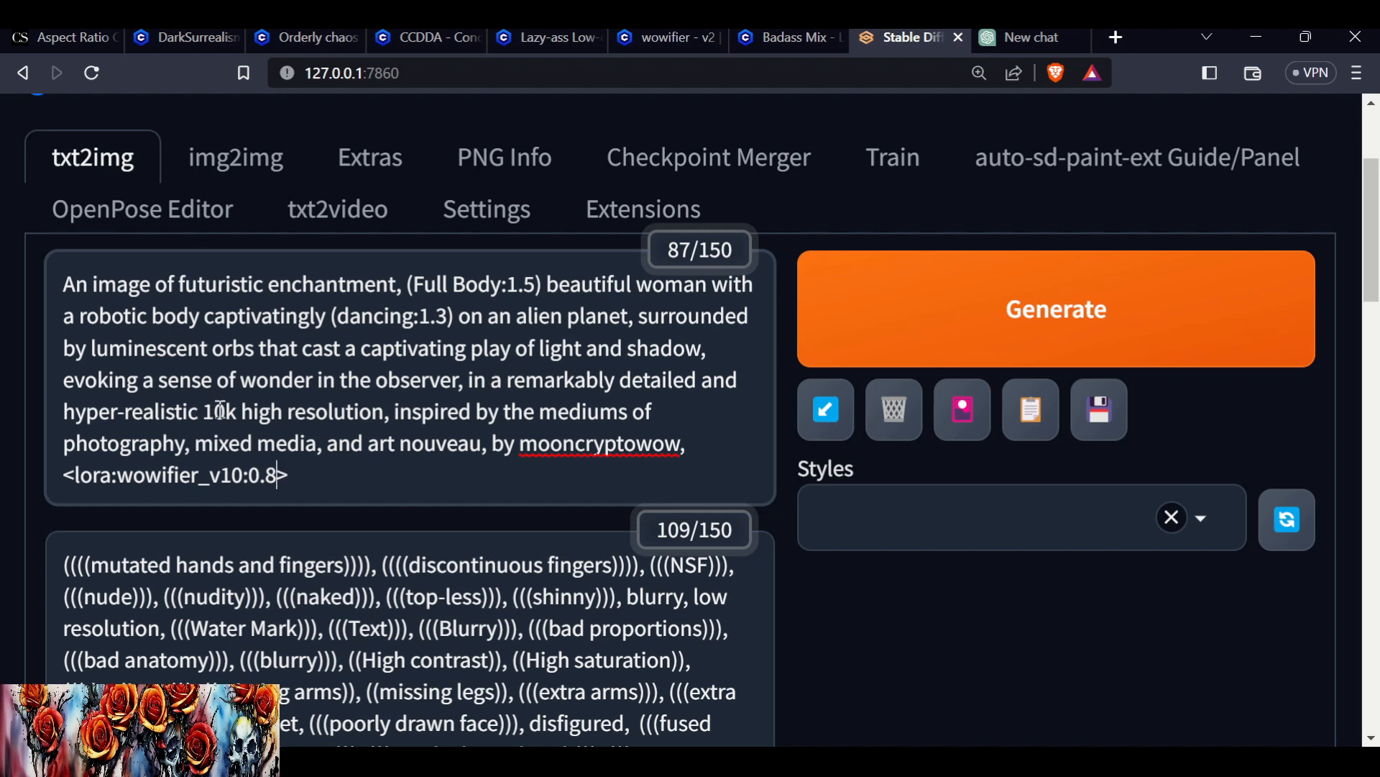
Insert "perfect face, perfect hands," after "sense of wonder in the observer," in the prompt and generate a new batch.
left_click(464, 379)
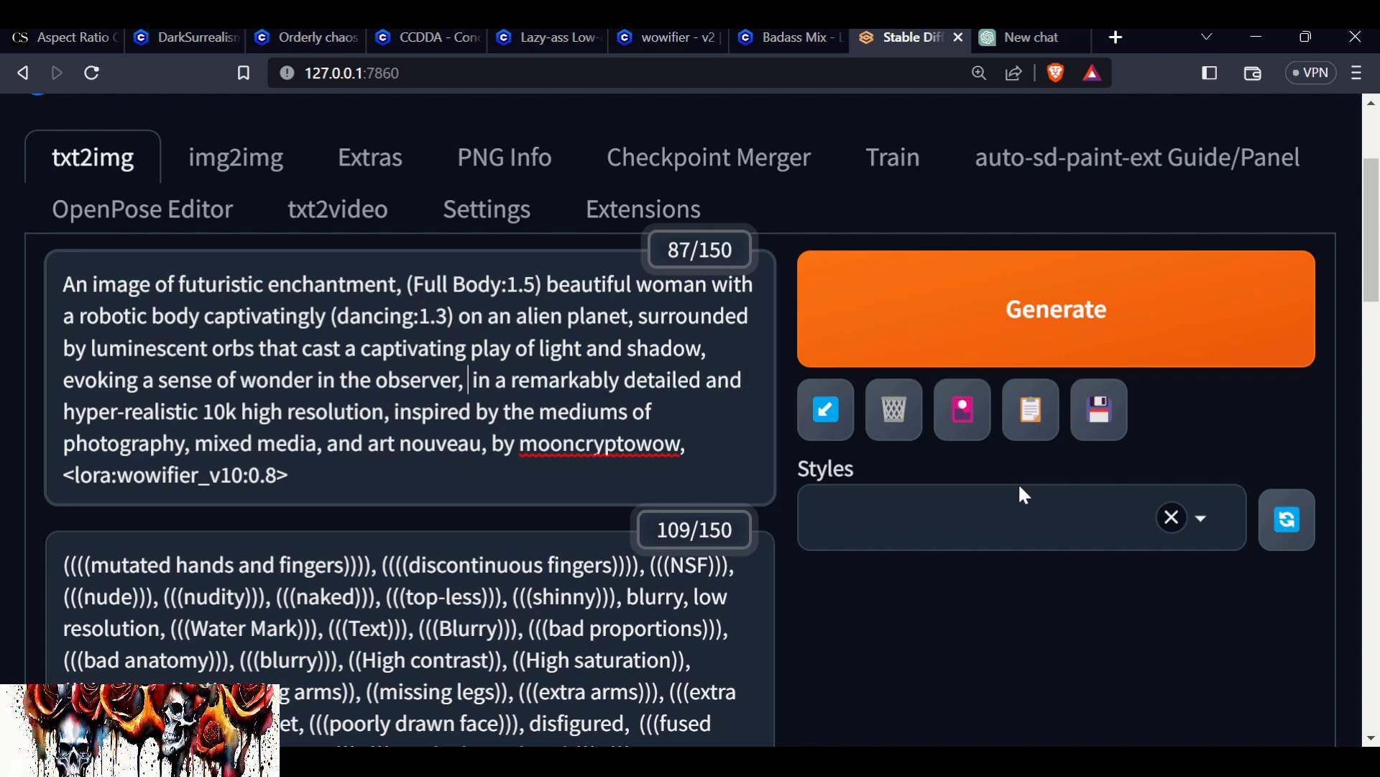
type("perfect fa")
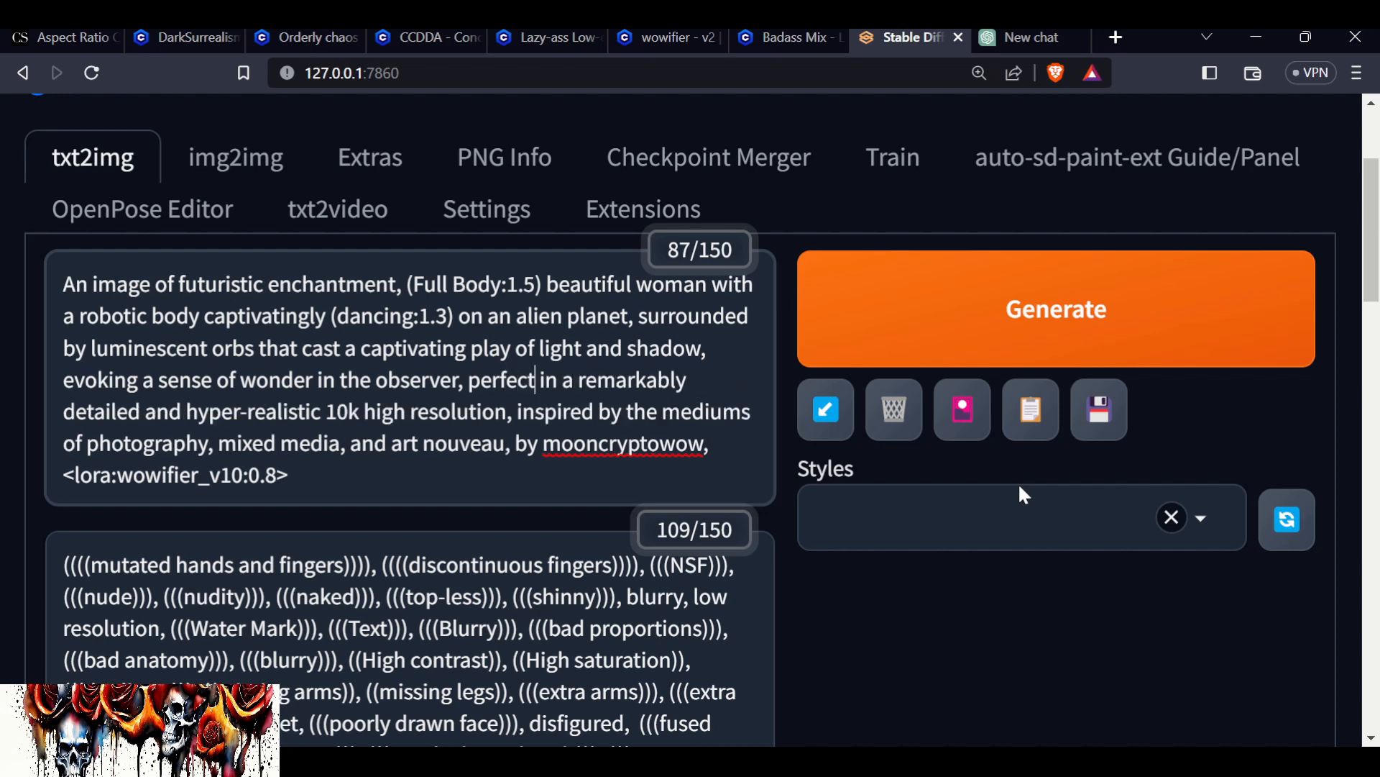
type("ce ")
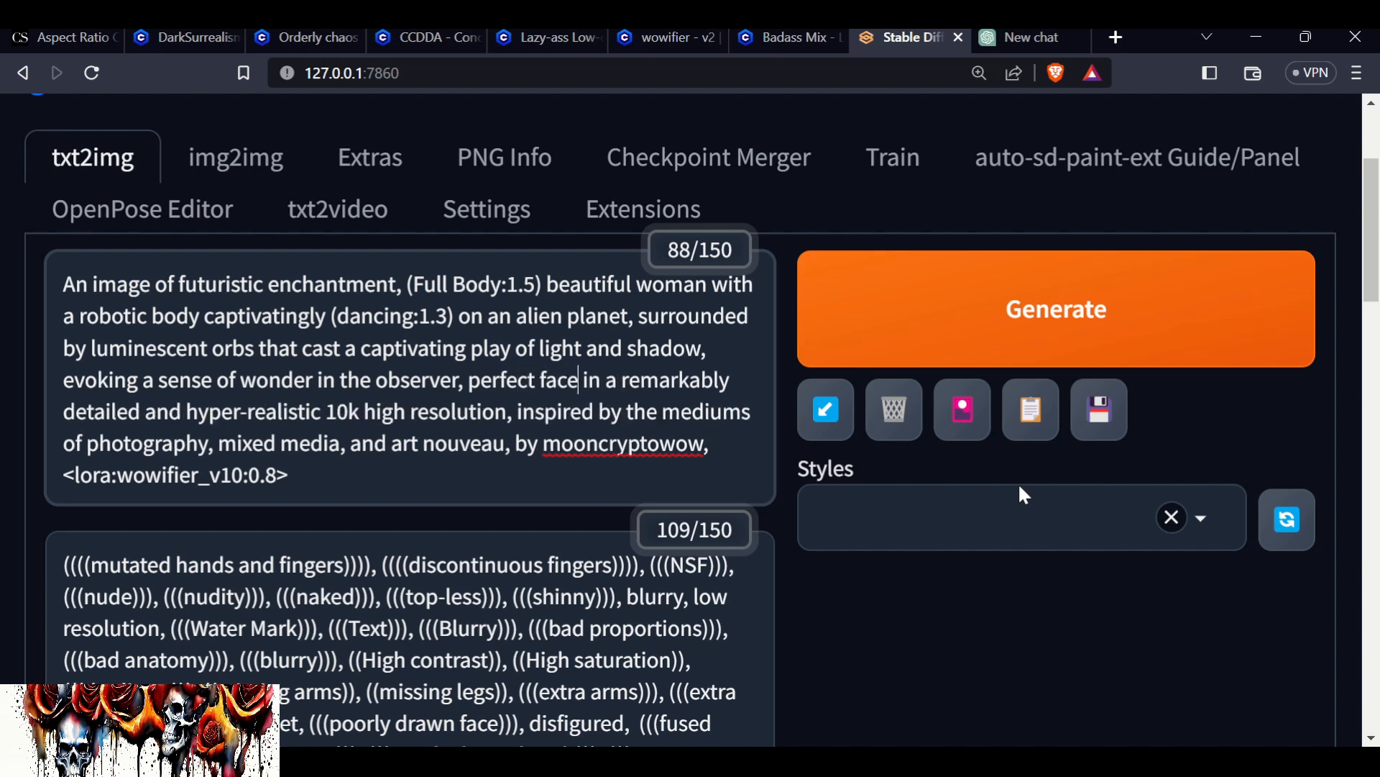
type(", ")
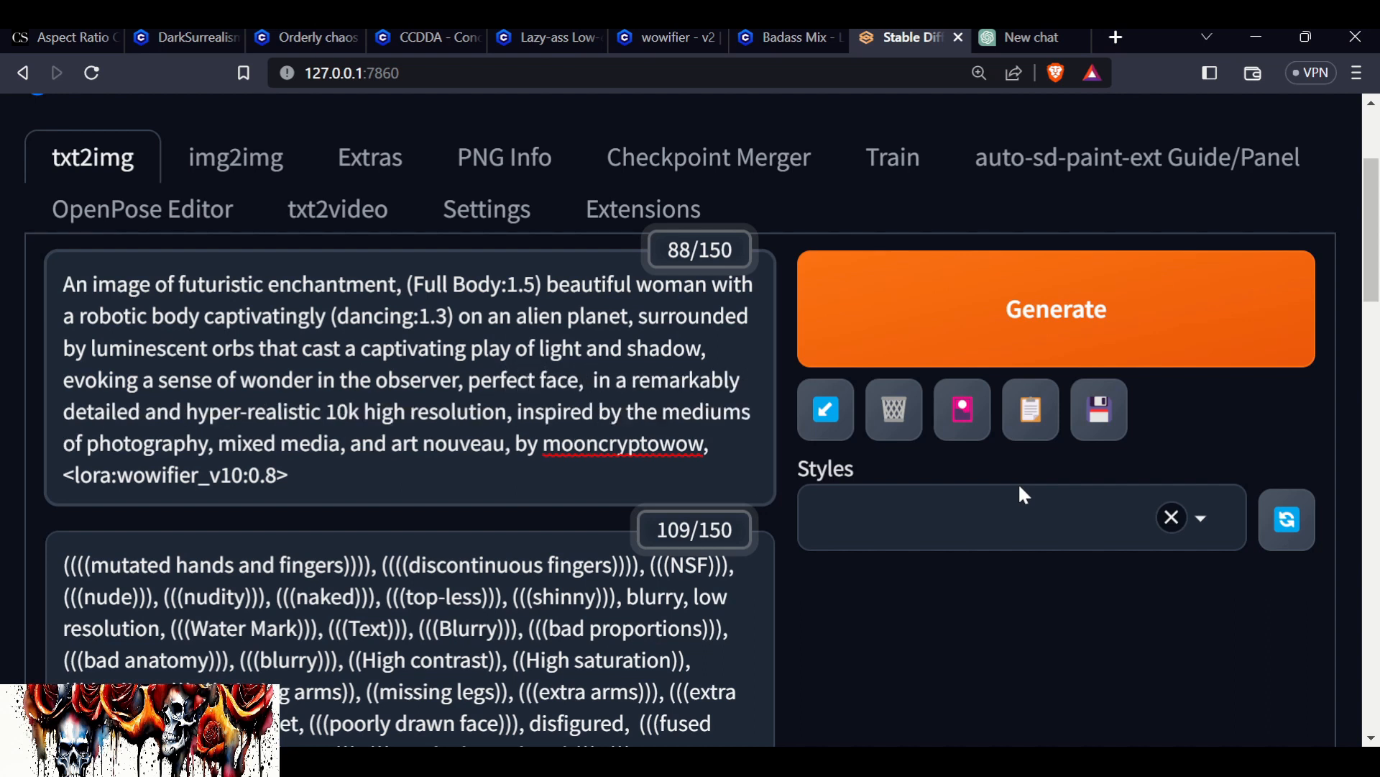
type("perfect hands")
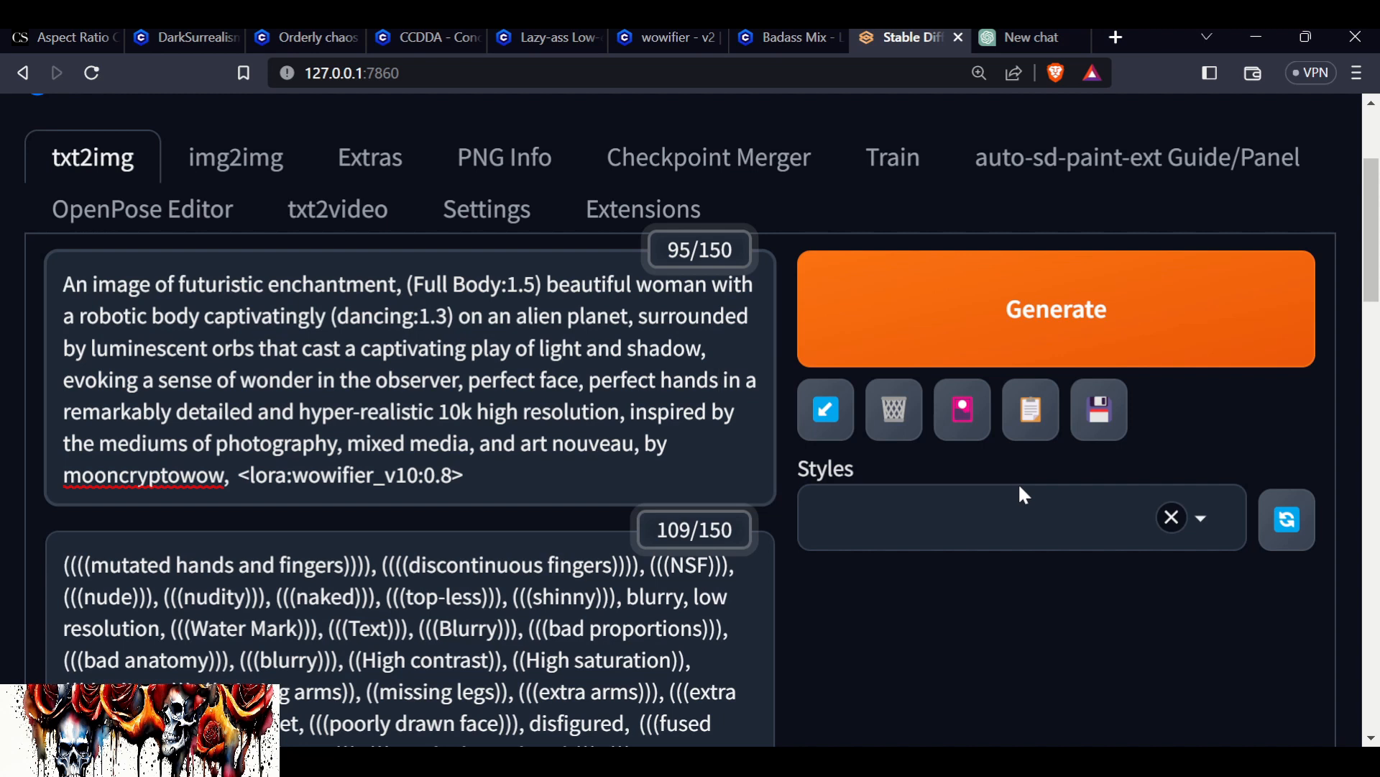
type(",")
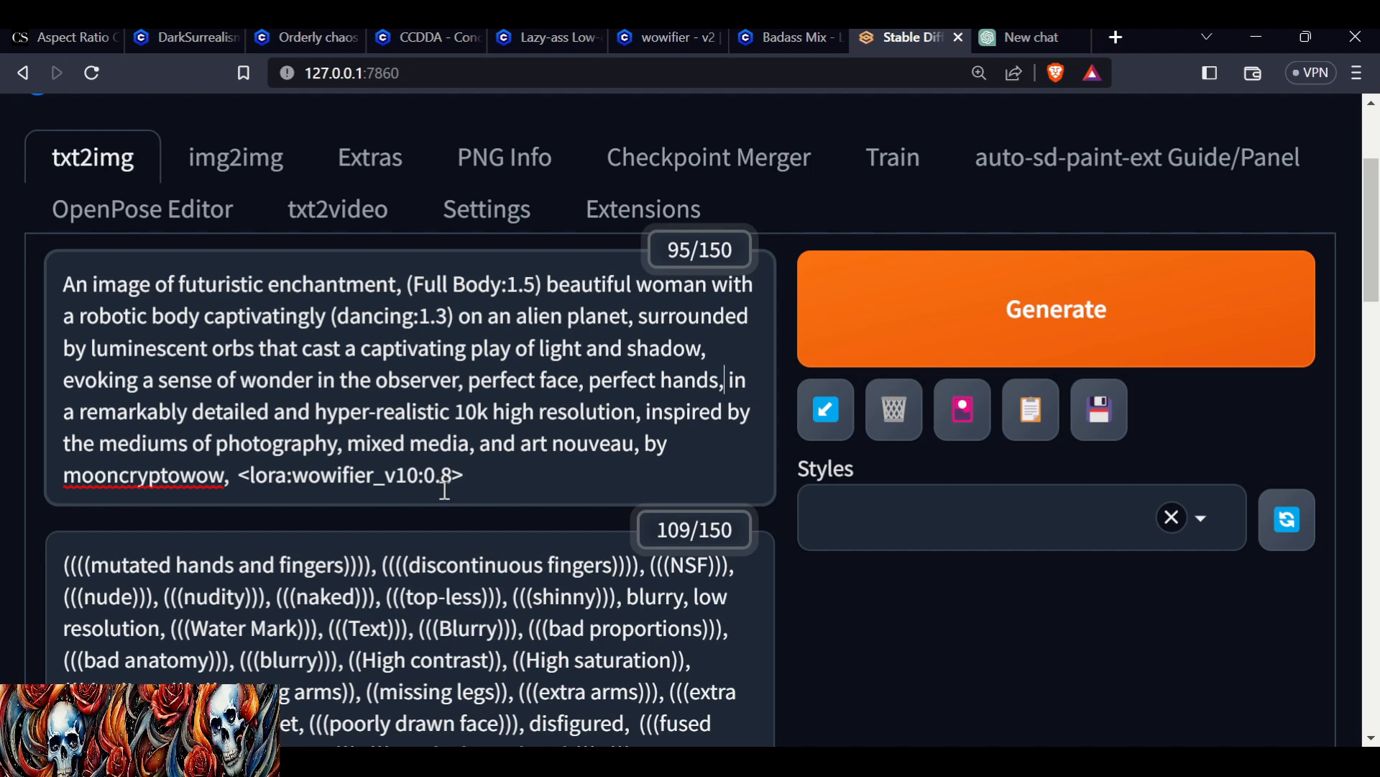
left_click(1070, 316)
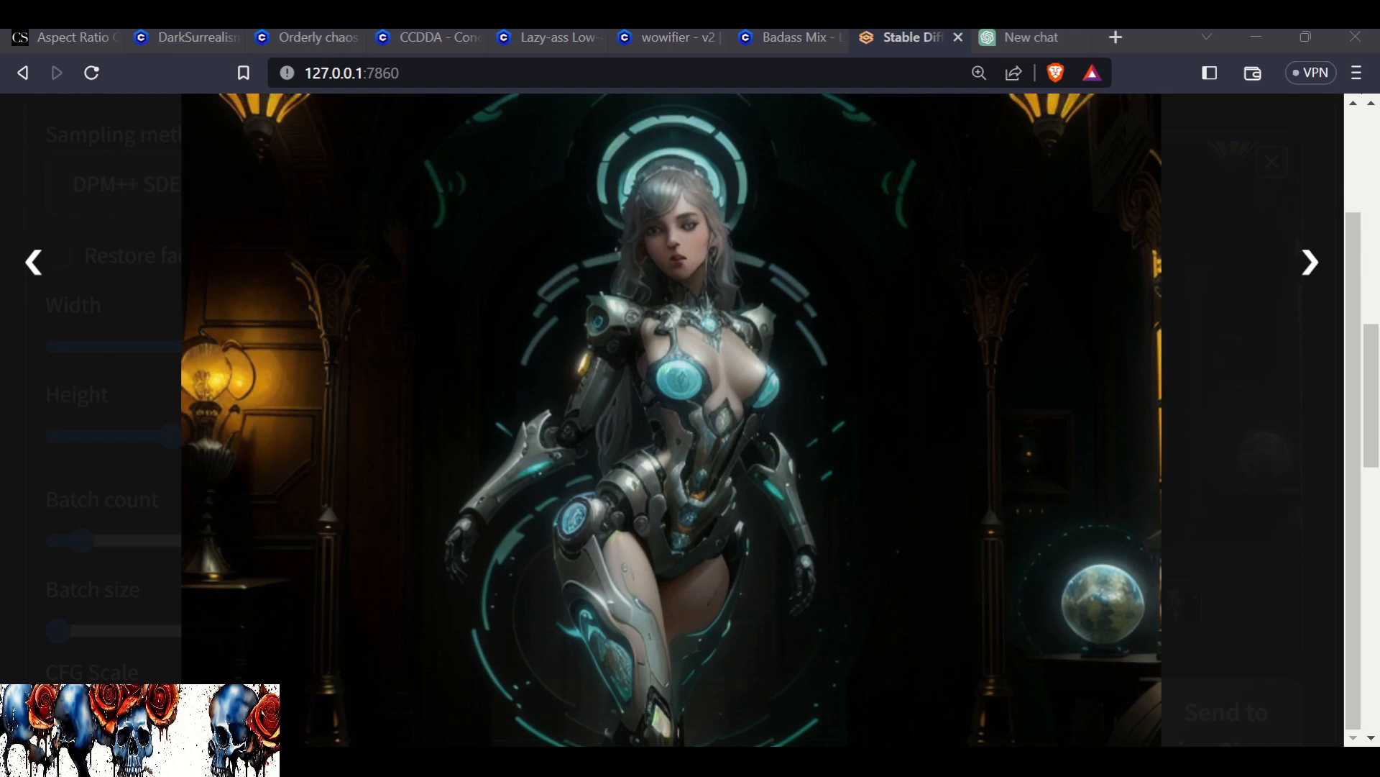
Examine the images rendered with the perfect face and hands wording at full size, up to the overview grid, and close the viewer.
scroll(673, 421, "down", 1)
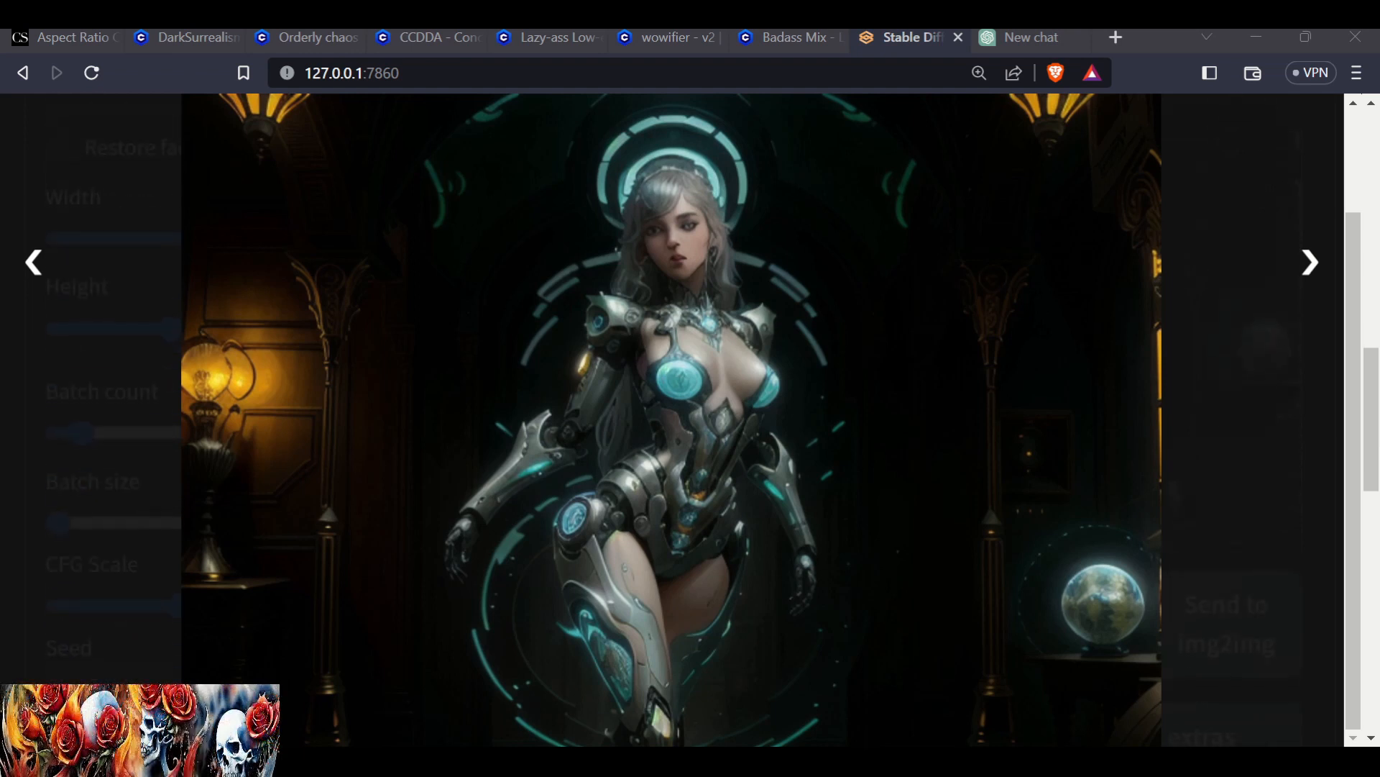
left_click(1308, 267)
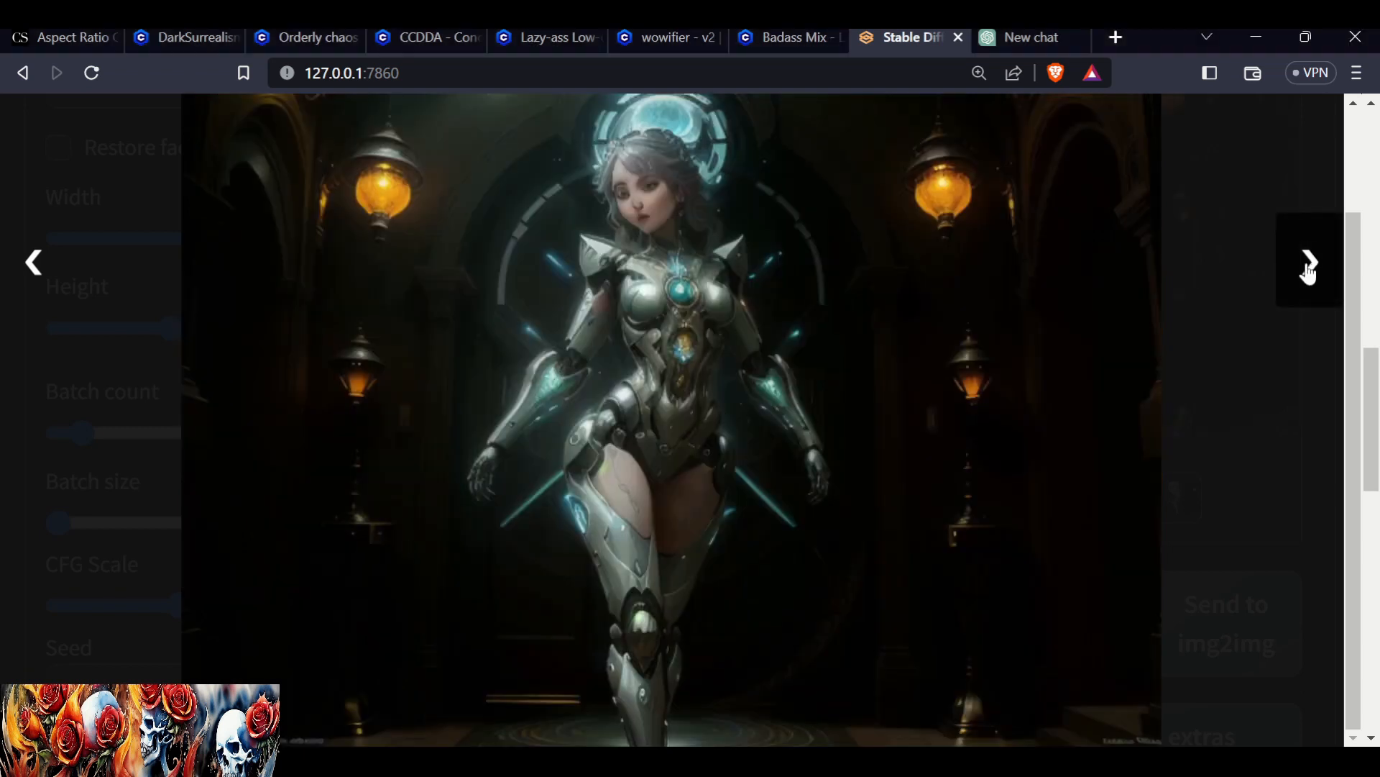
left_click(1309, 268)
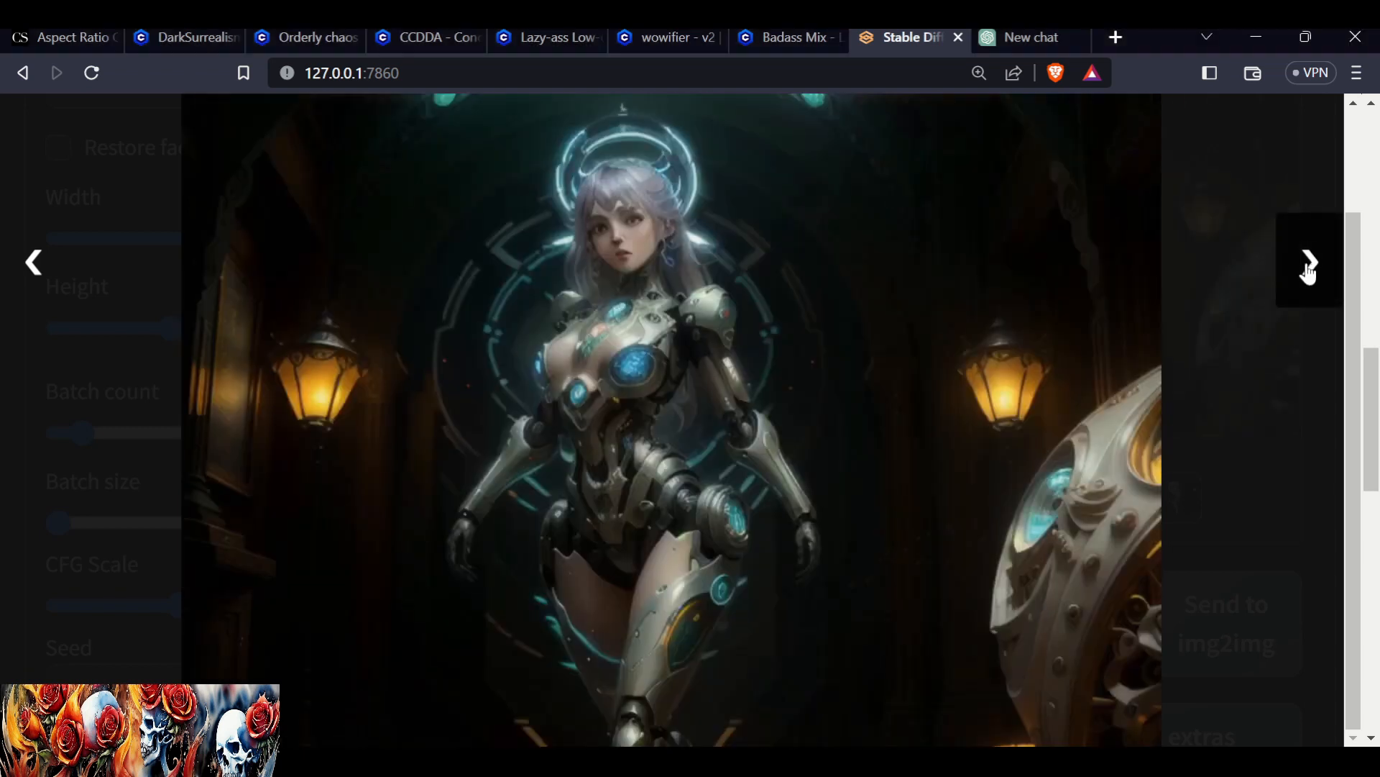
left_click(1309, 268)
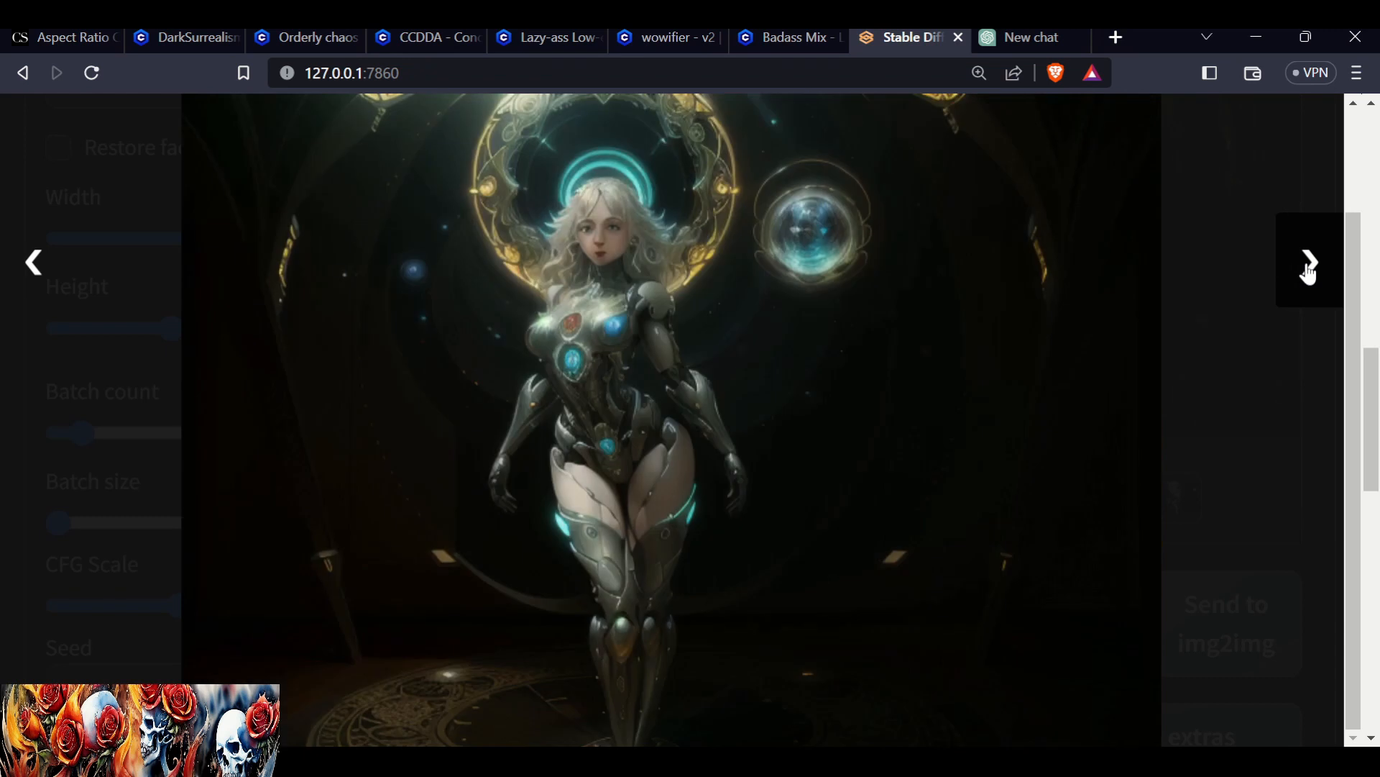
left_click(1309, 268)
left_click(1308, 267)
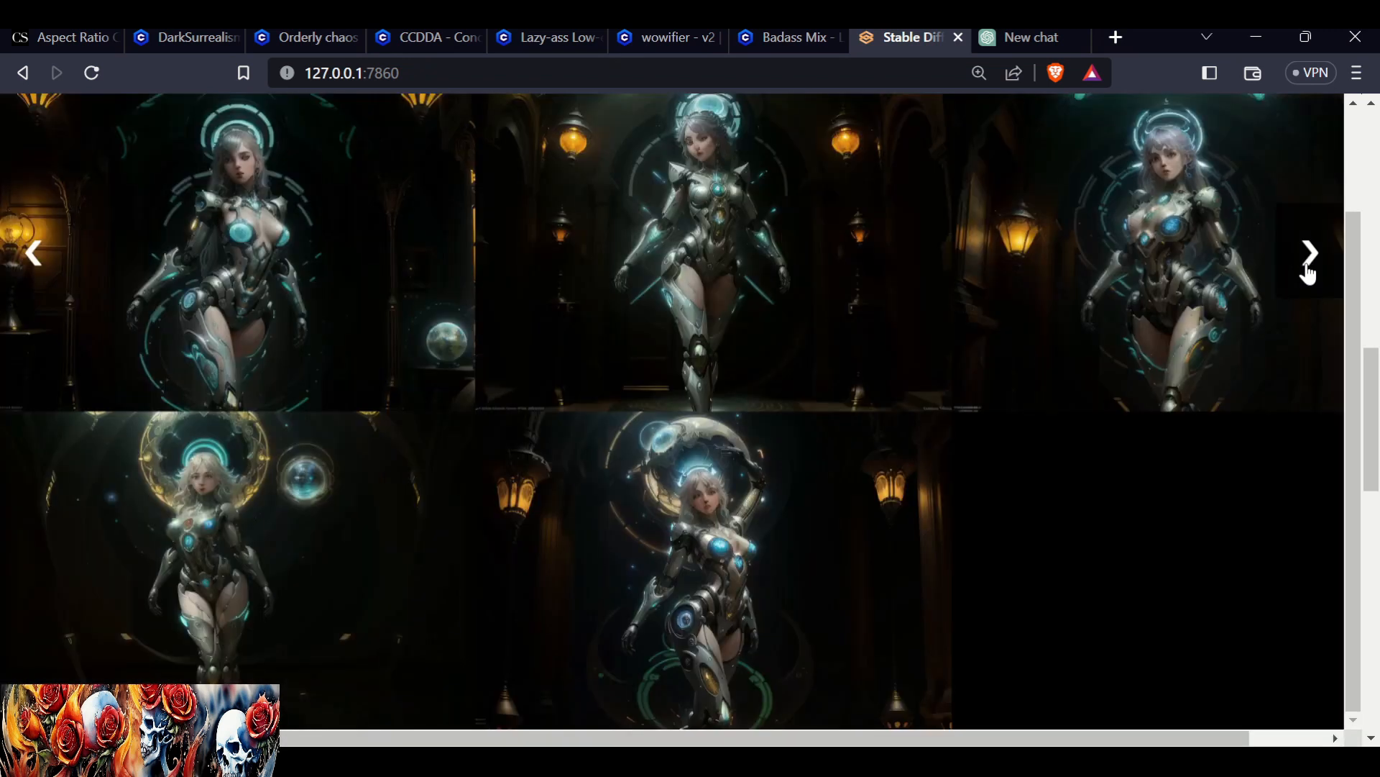
left_click(1084, 531)
Choose the "Prompts from file or textbox" script for the generation.
scroll(1130, 522, "up", 12)
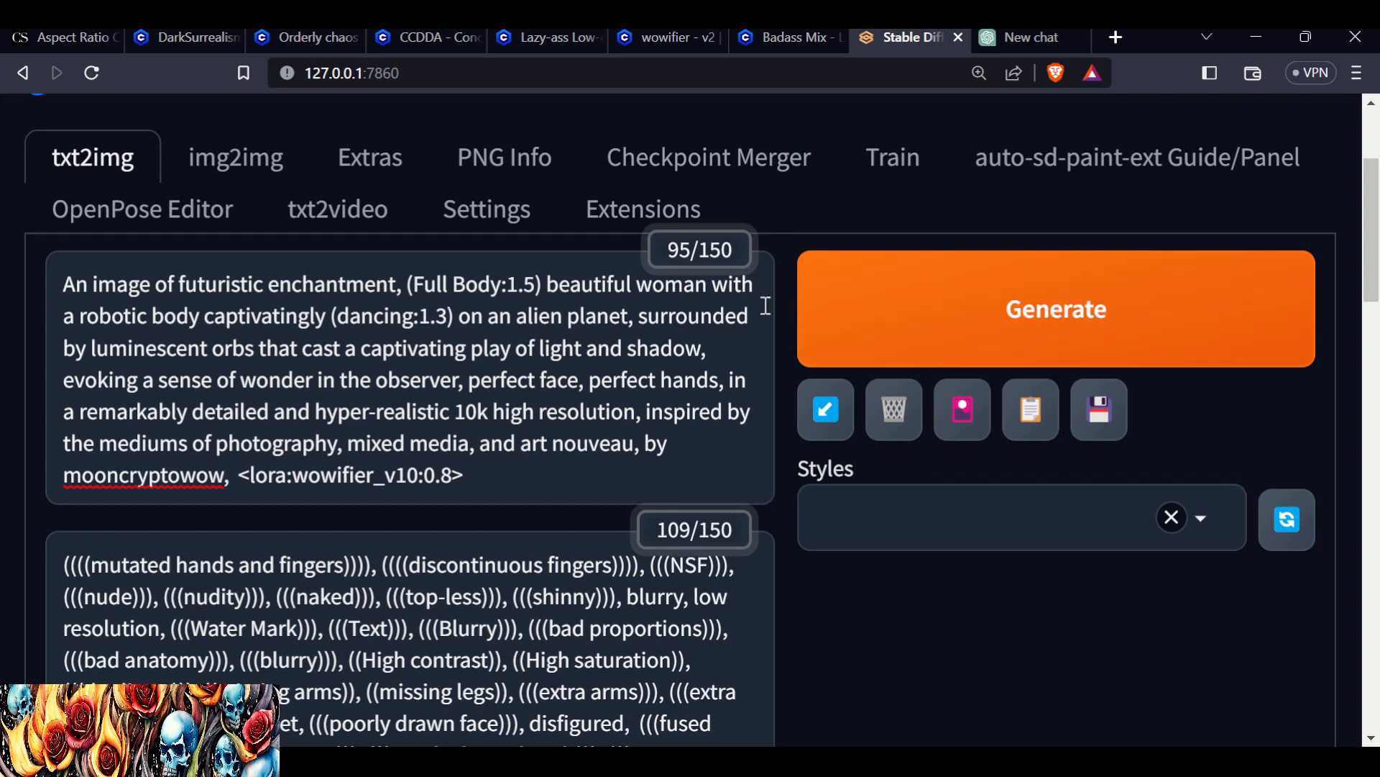
scroll(766, 306, "down", 1)
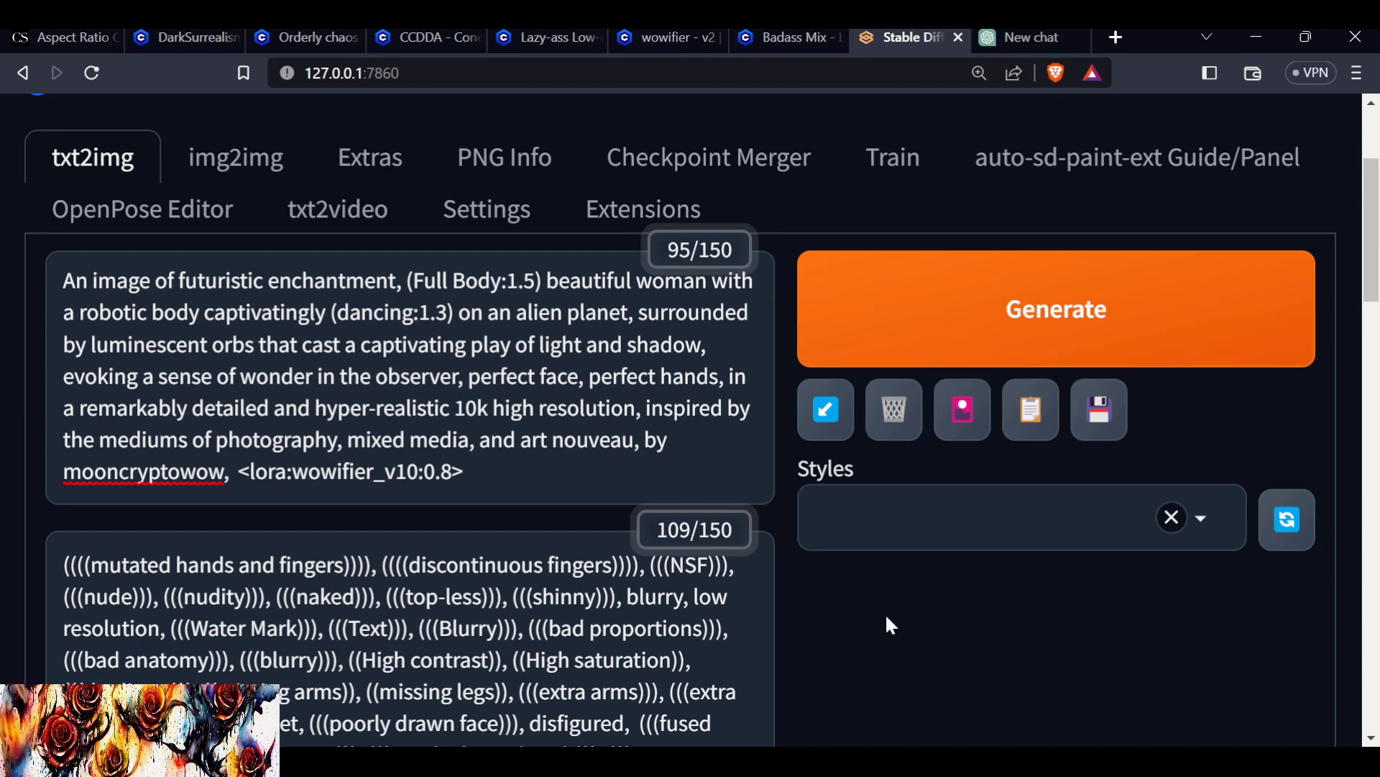
scroll(886, 624, "down", 10)
scroll(1027, 417, "up", 5)
scroll(1022, 416, "down", 13)
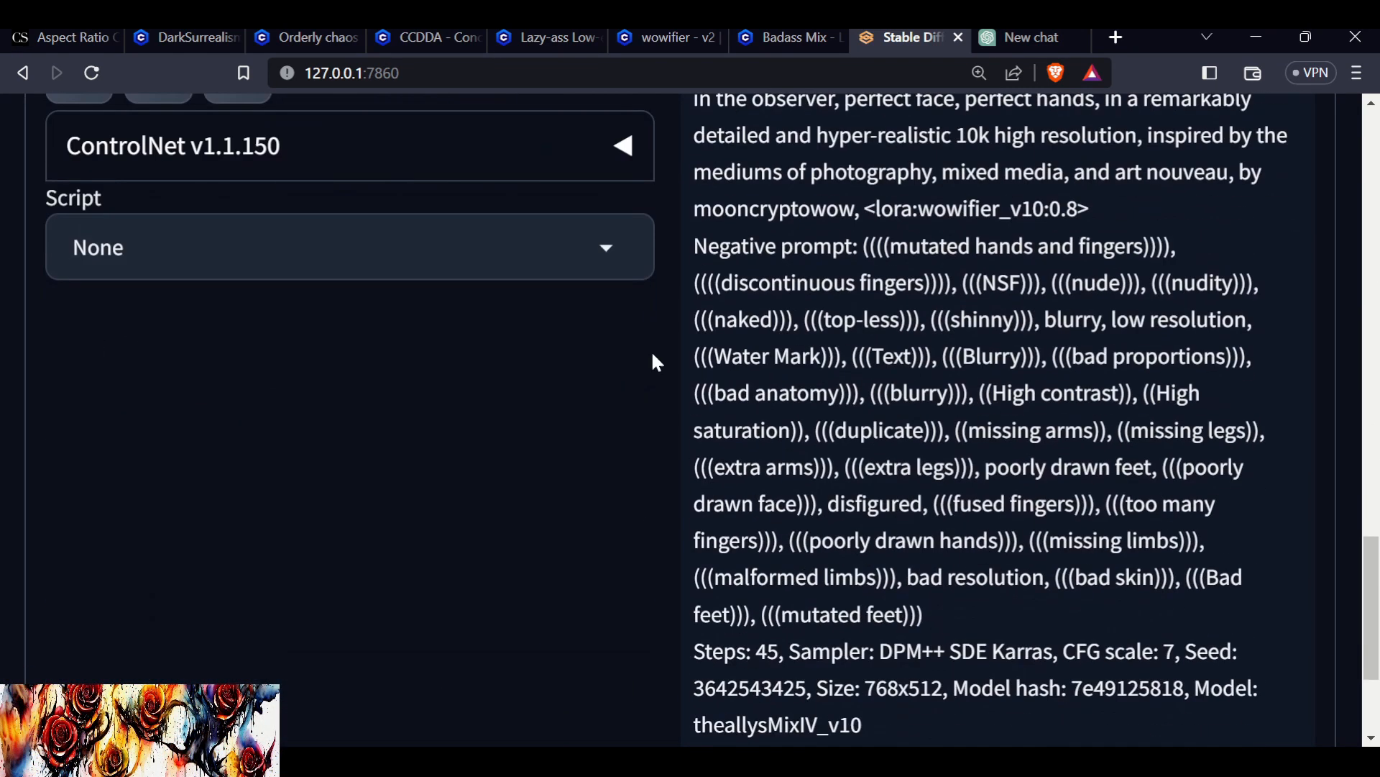
left_click(620, 263)
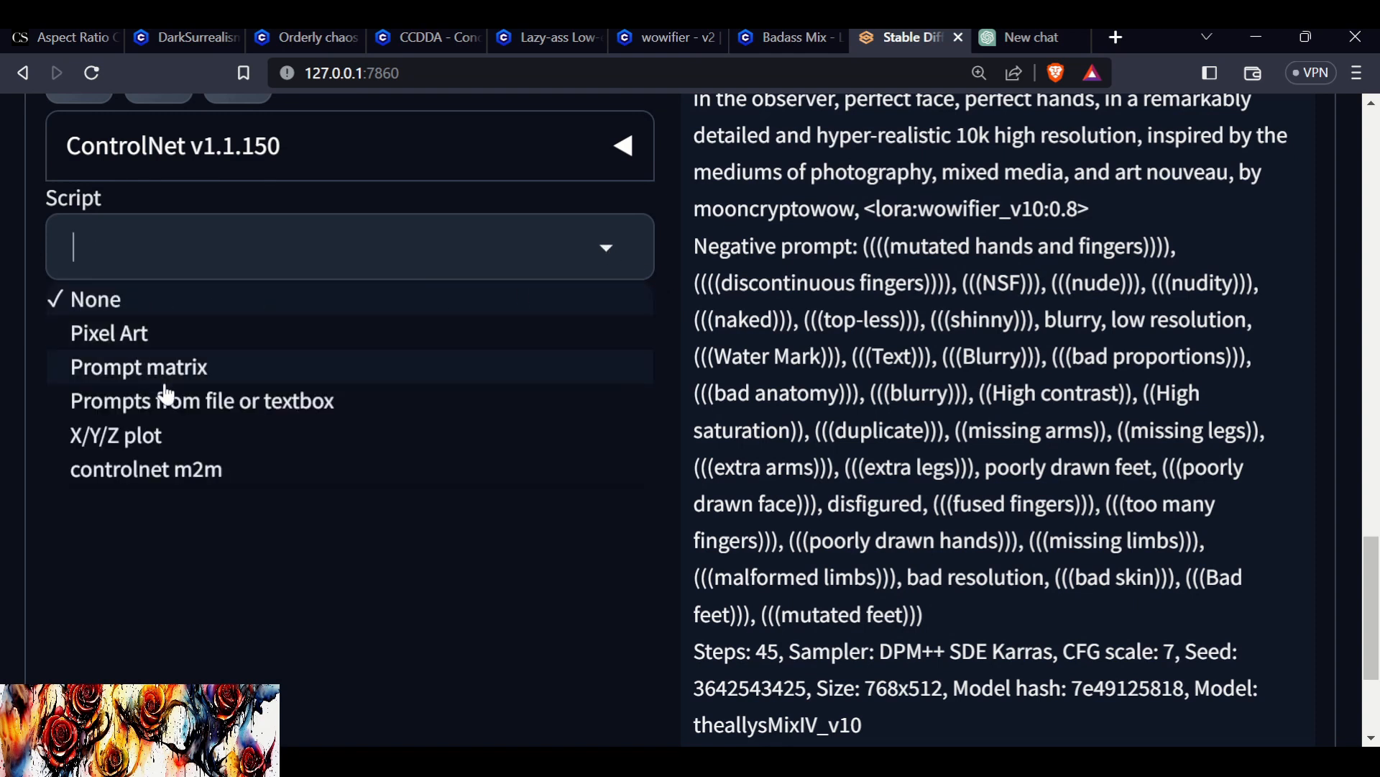
left_click(205, 412)
scroll(841, 374, "down", 4)
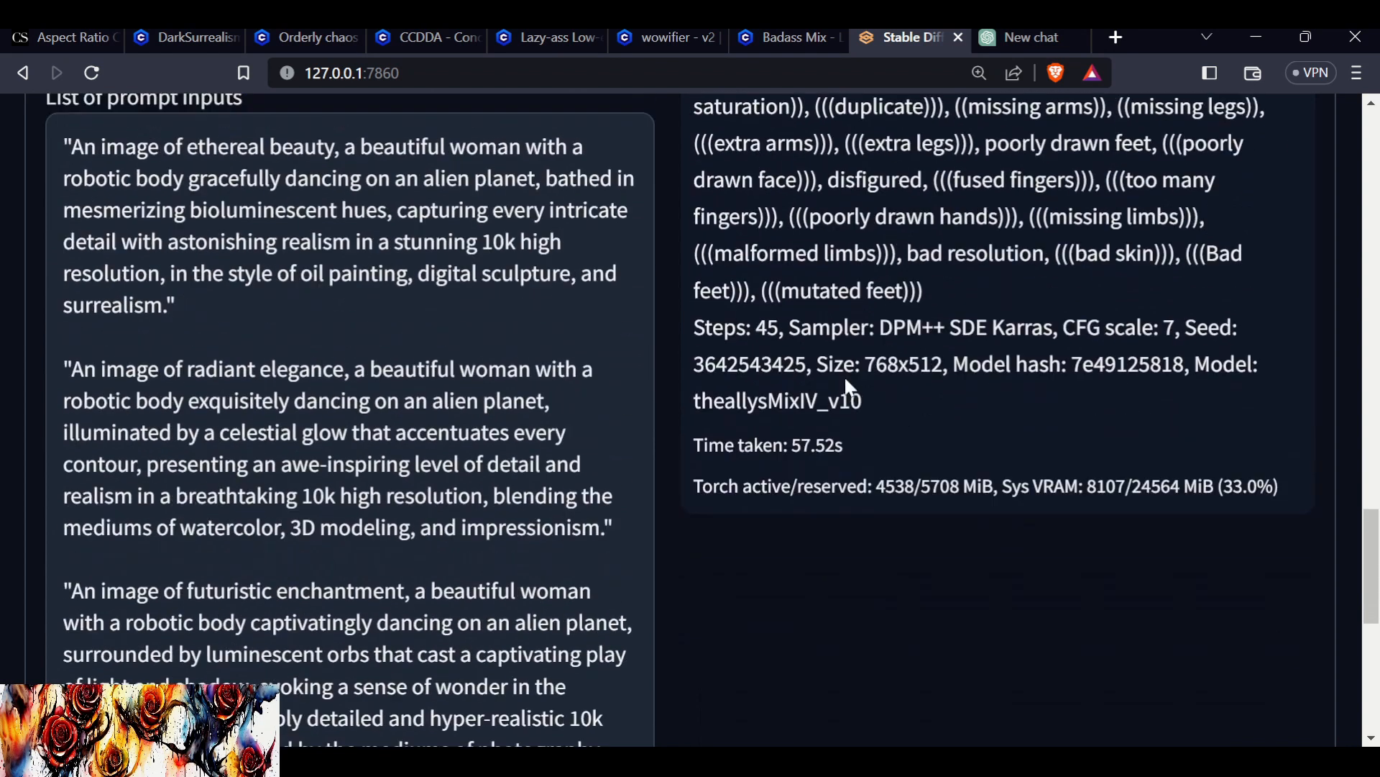
Review the five ChatGPT-written prompts in the script's prompt list alongside the latest image batch and the edited main prompt.
scroll(844, 375, "up", 1)
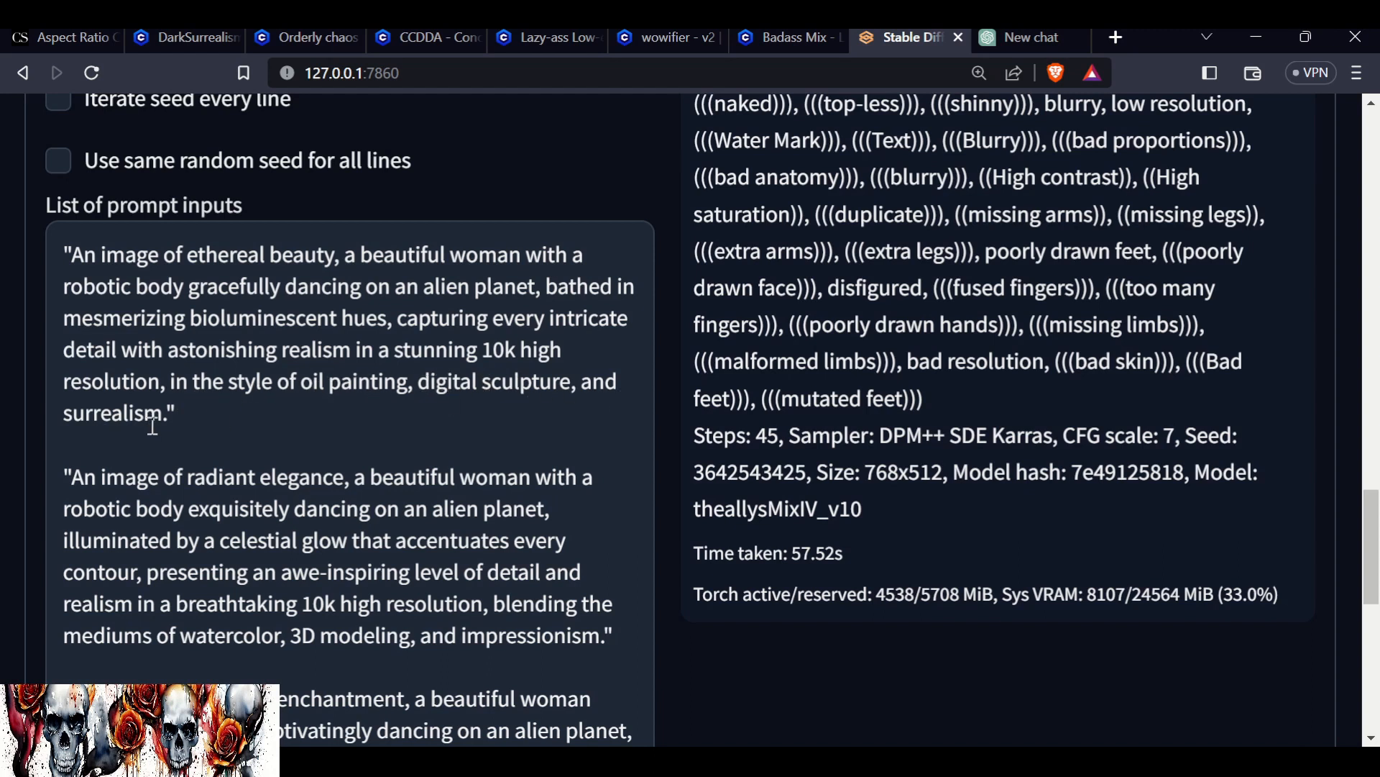
scroll(418, 432, "down", 2)
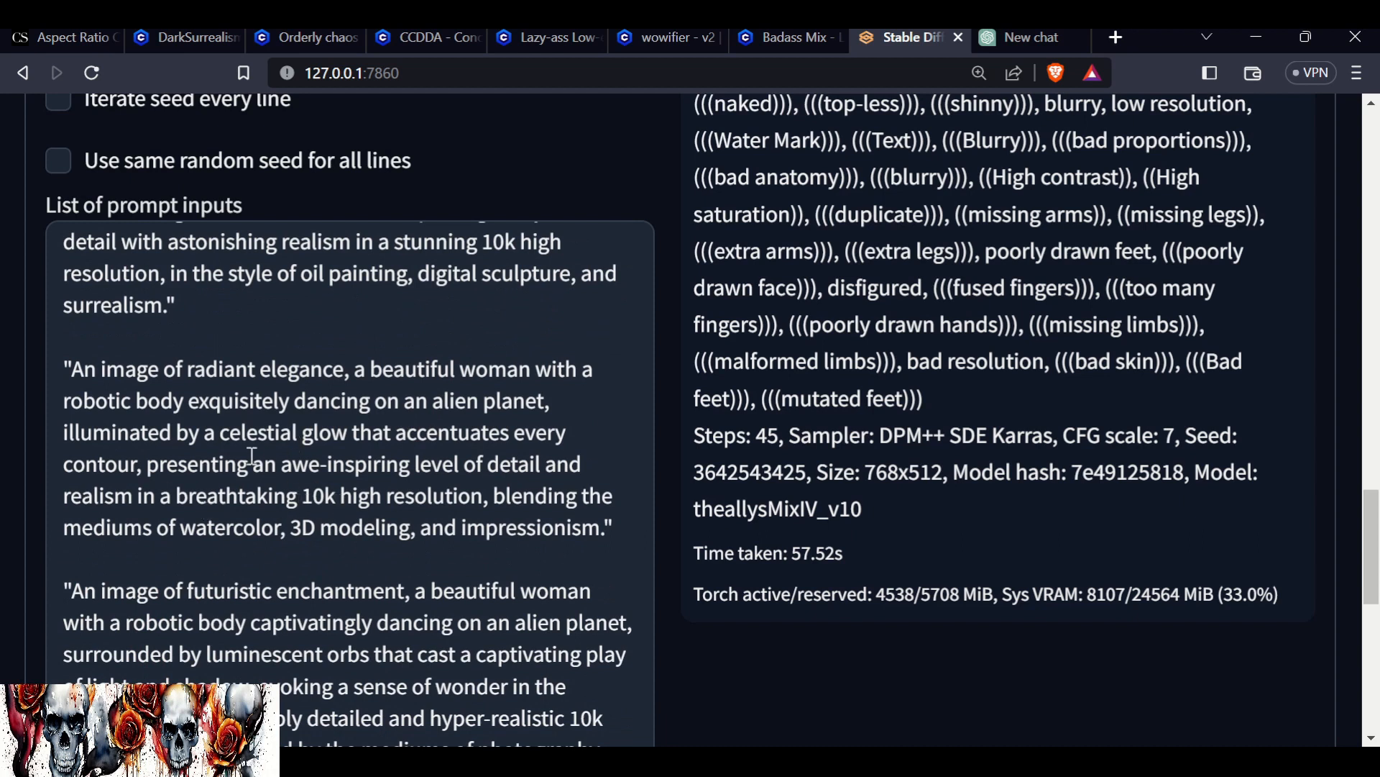
scroll(988, 440, "up", 15)
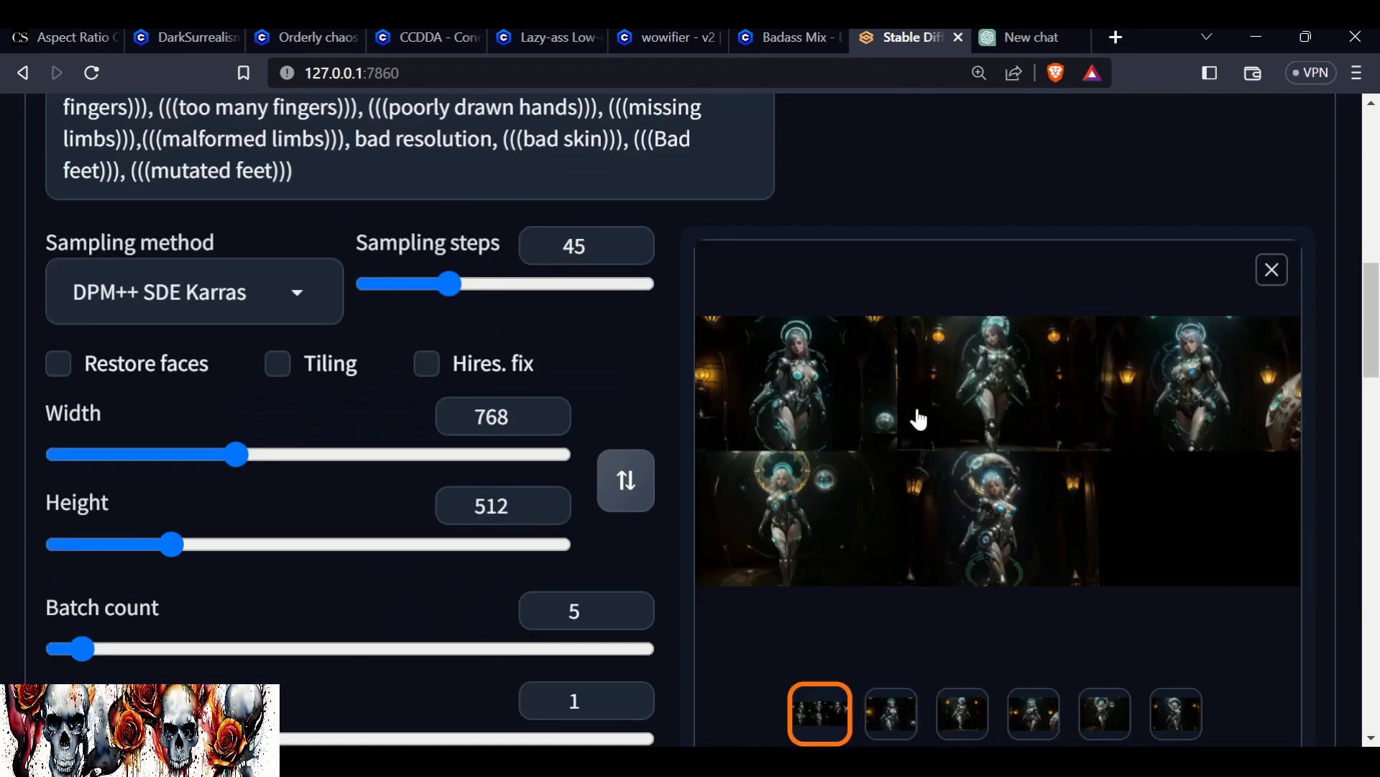
scroll(884, 553, "down", 12)
scroll(427, 577, "down", 3)
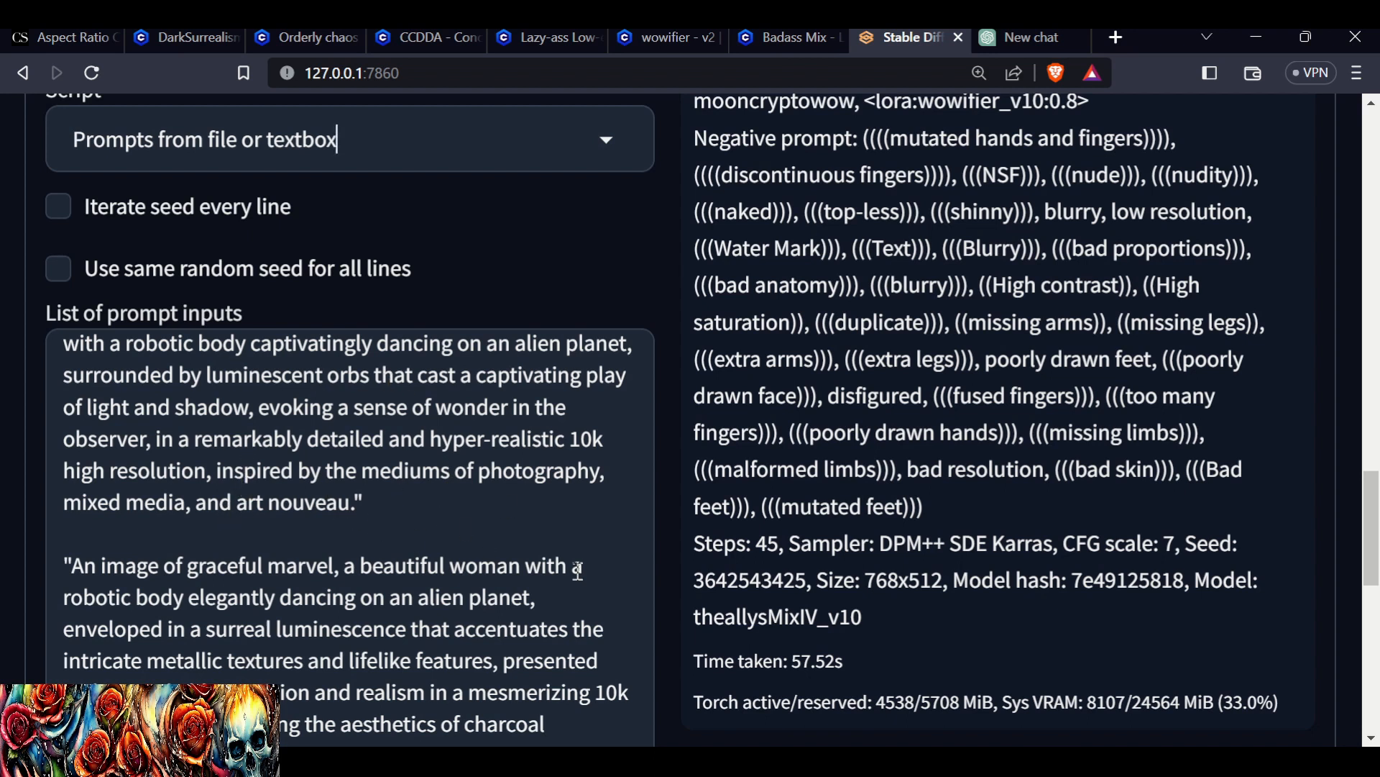
scroll(849, 501, "down", 5)
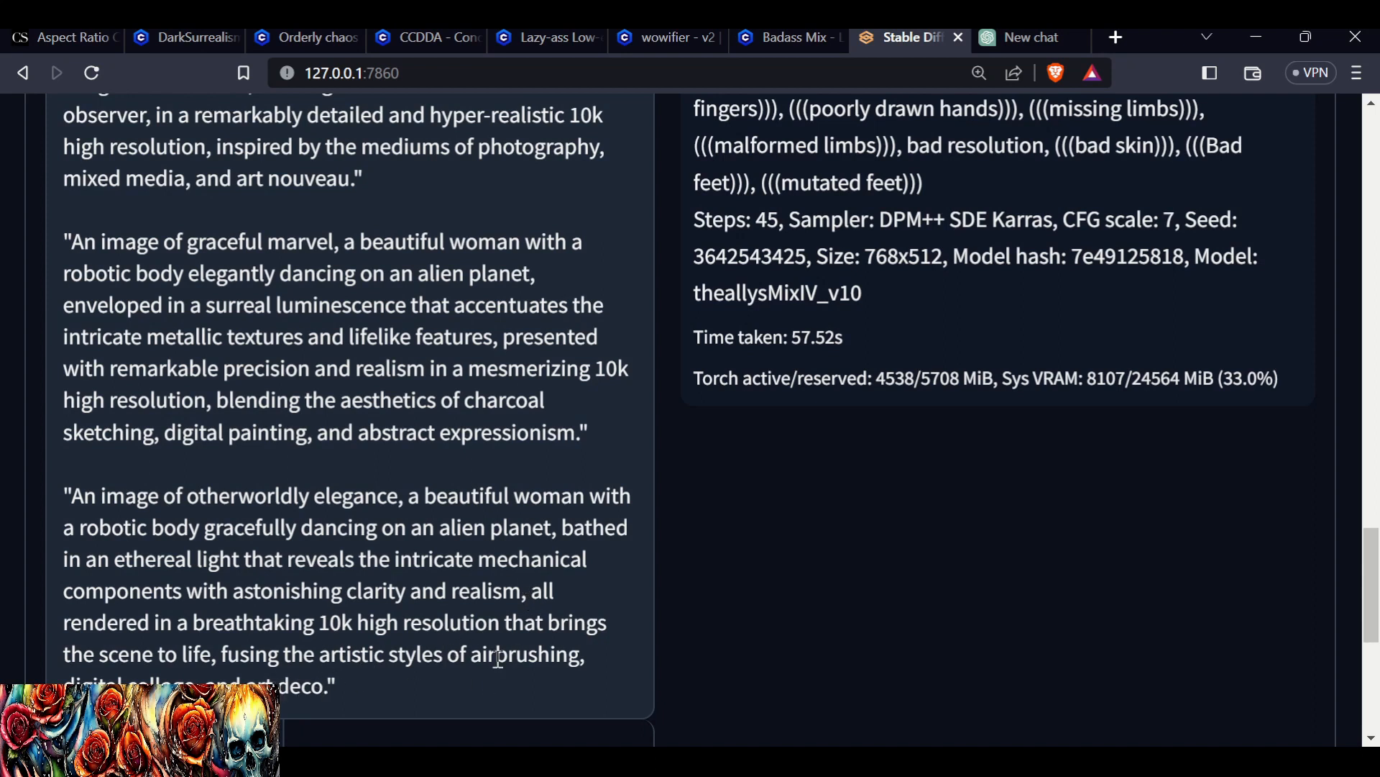
scroll(861, 602, "up", 15)
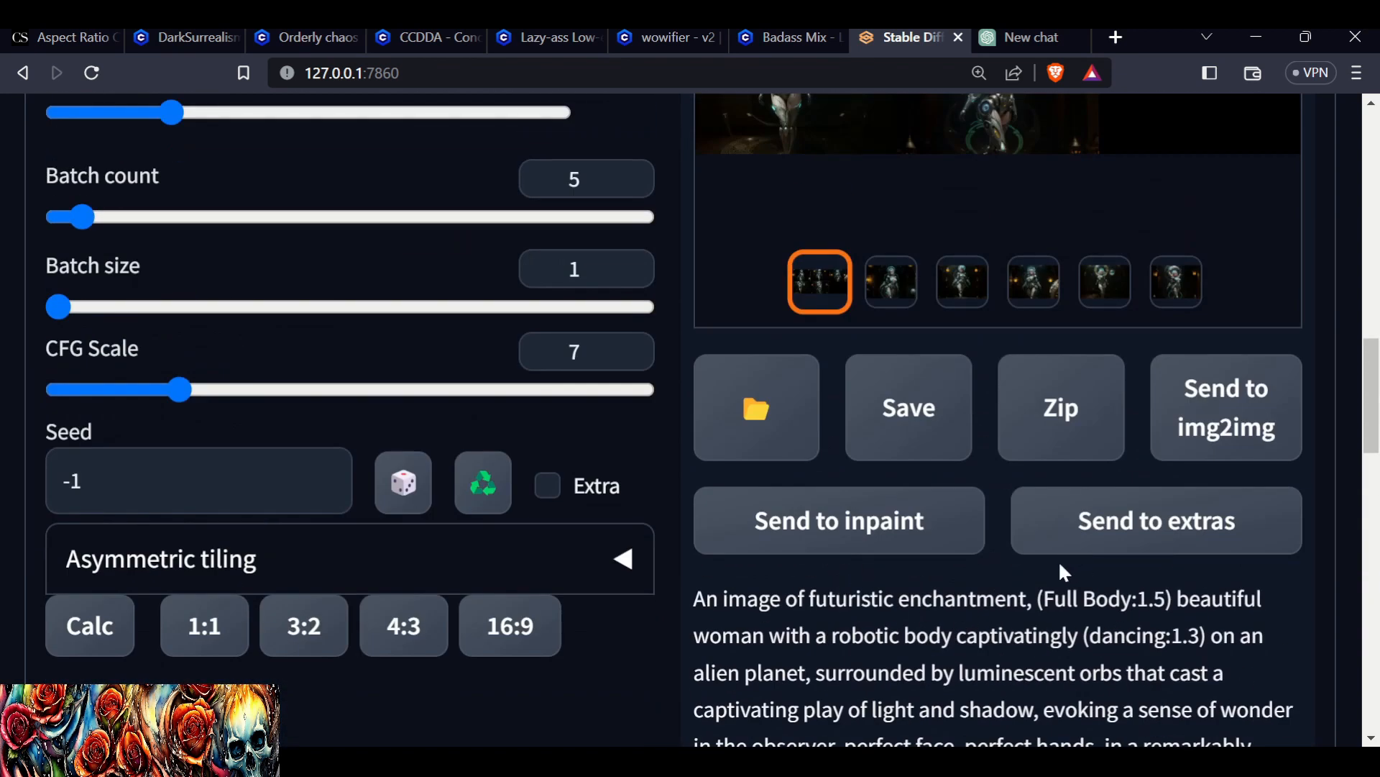
scroll(1035, 563, "up", 7)
scroll(1005, 575, "up", 5)
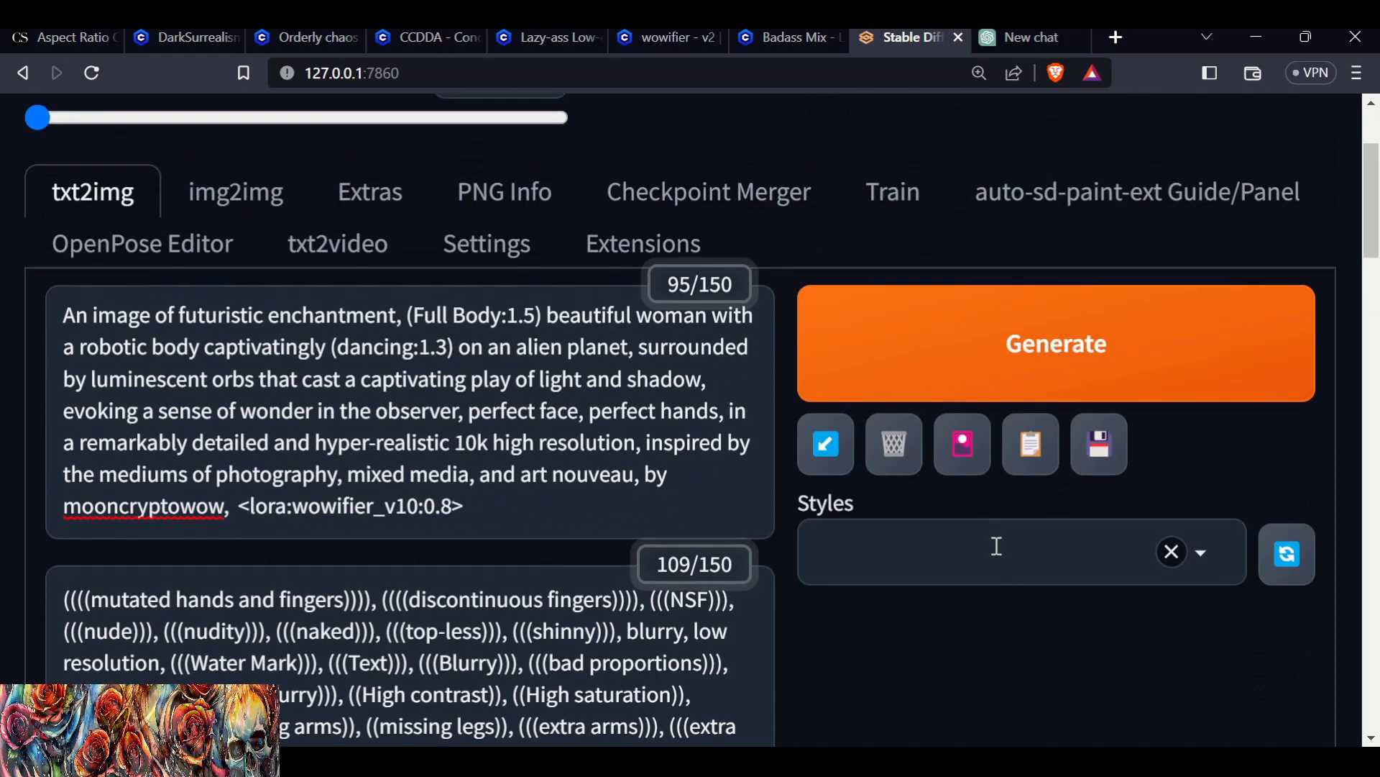
Switch to ChatGPT and copy the original message with the Stable Diffusion prompt formula and the request for five prompts.
left_click(1005, 39)
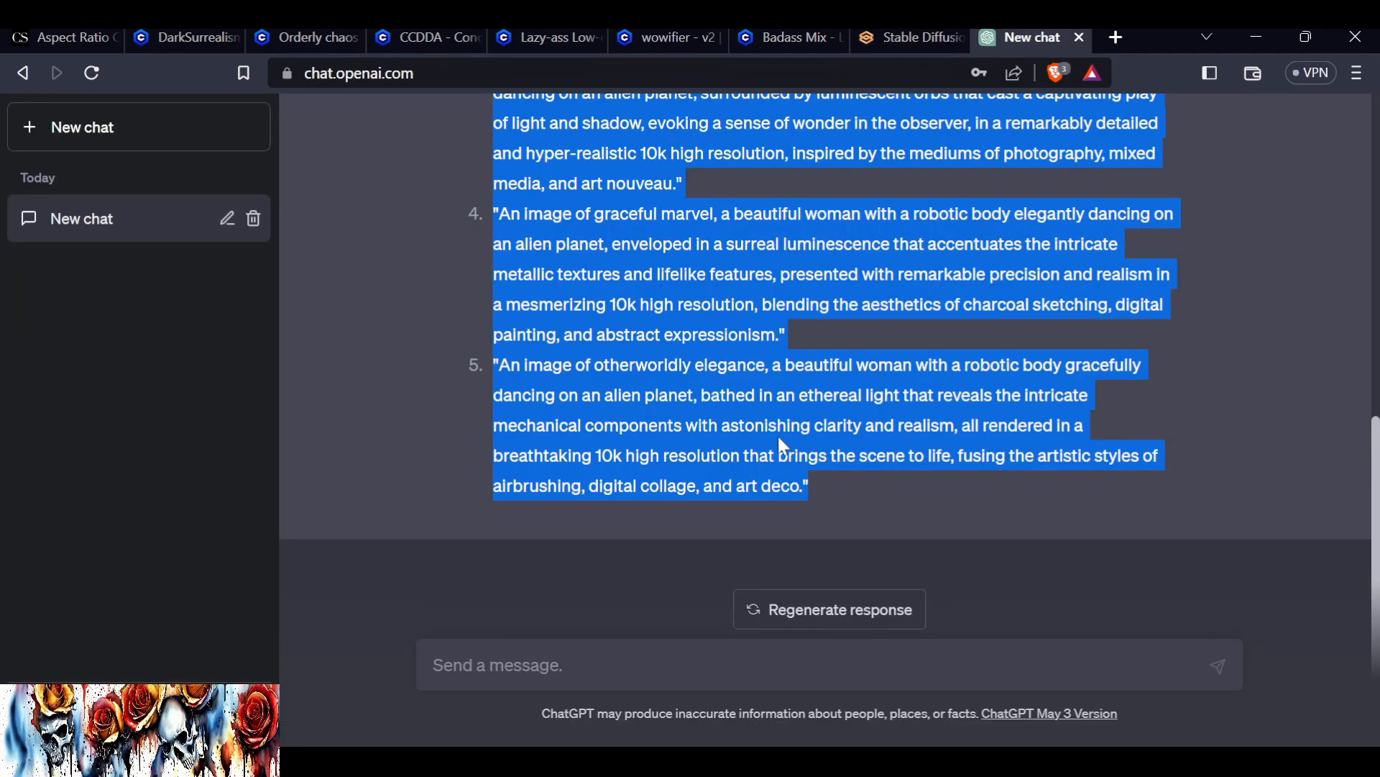
left_click(672, 546)
scroll(597, 532, "up", 10)
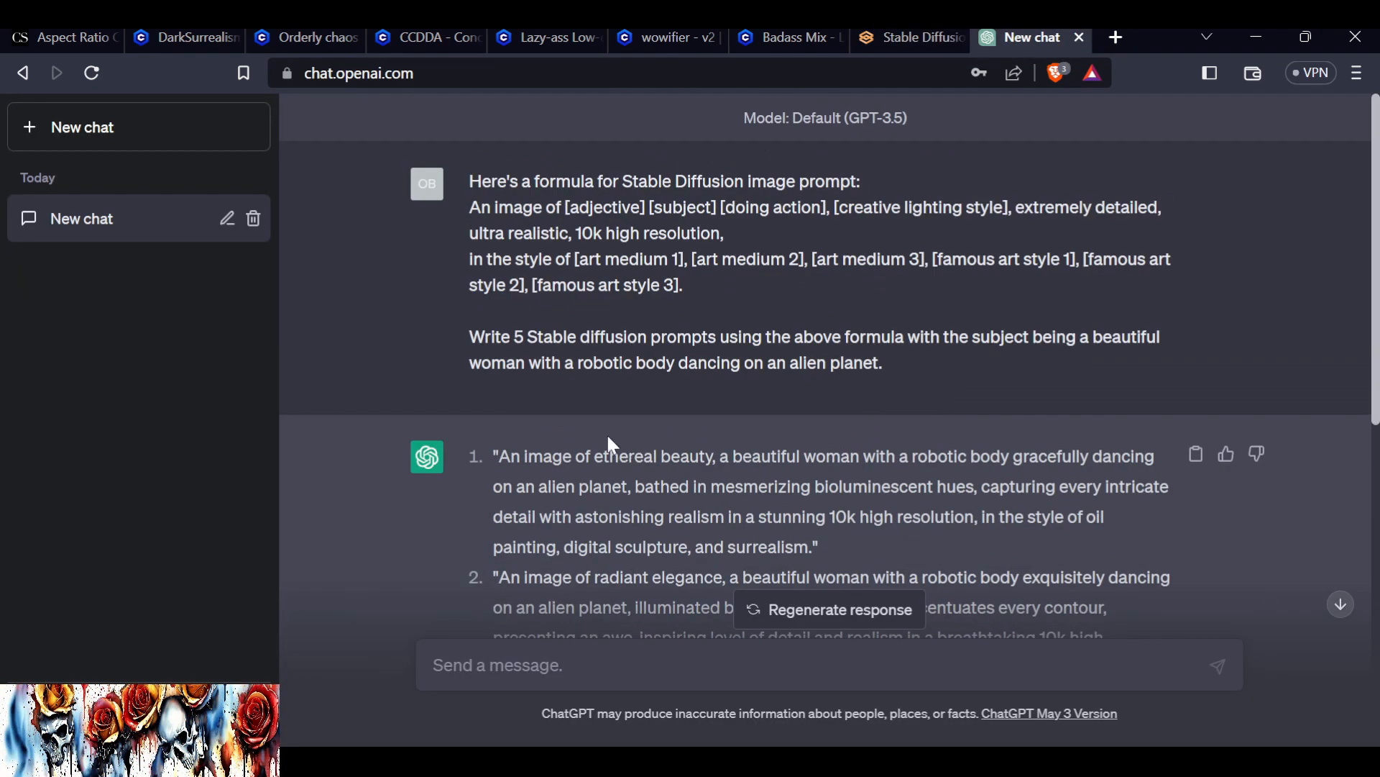
left_click_drag(469, 175, 944, 396)
key("ctrl+c")
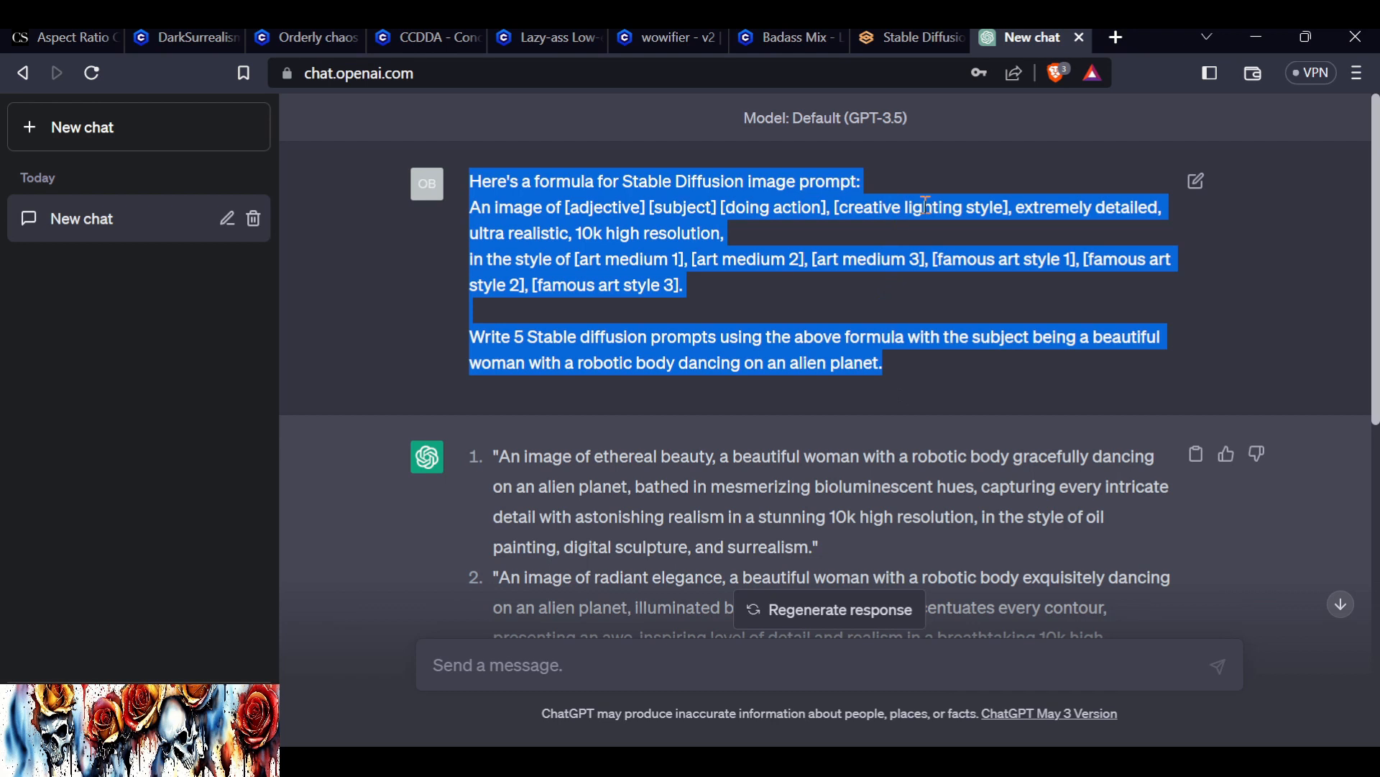
Start a new chat with the GPT-4 model and paste the copied formula request into the message.
left_click(903, 142)
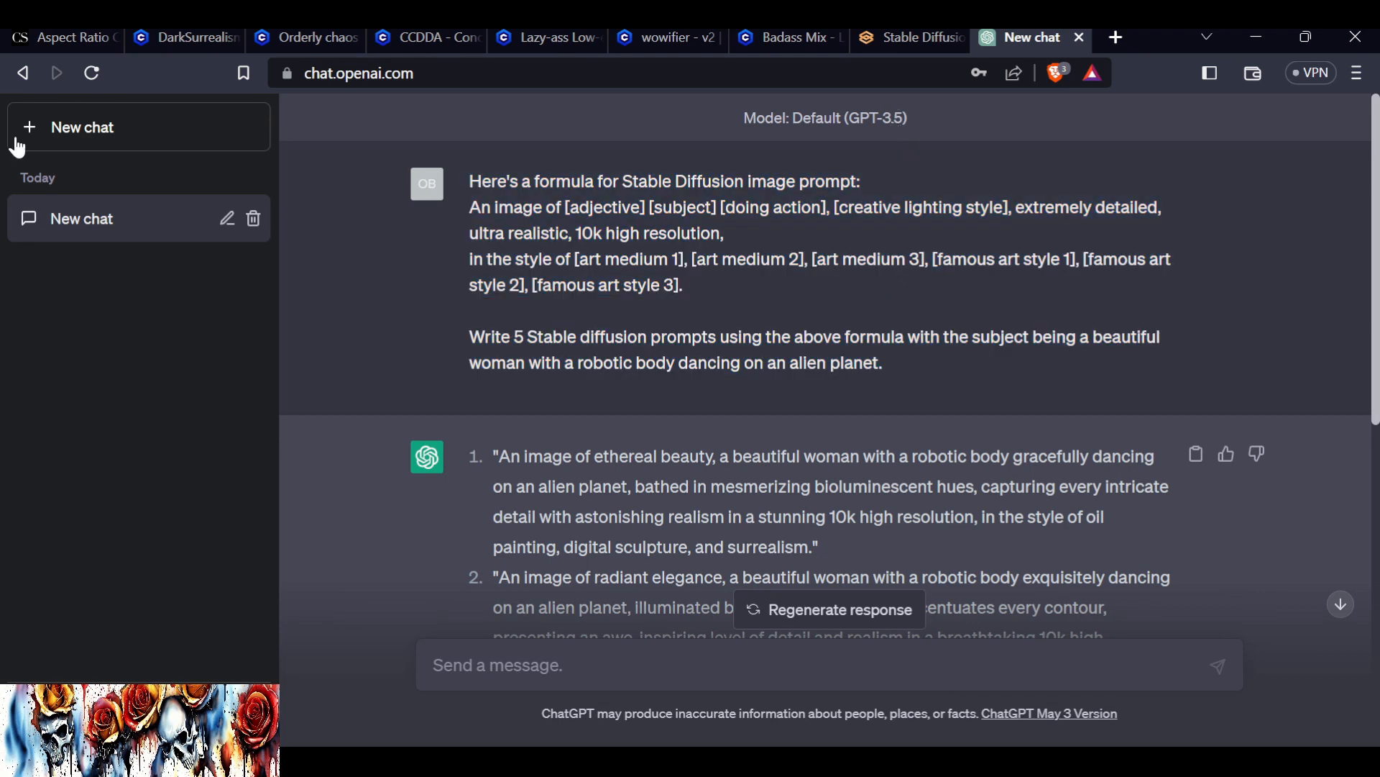
left_click(115, 138)
left_click(938, 170)
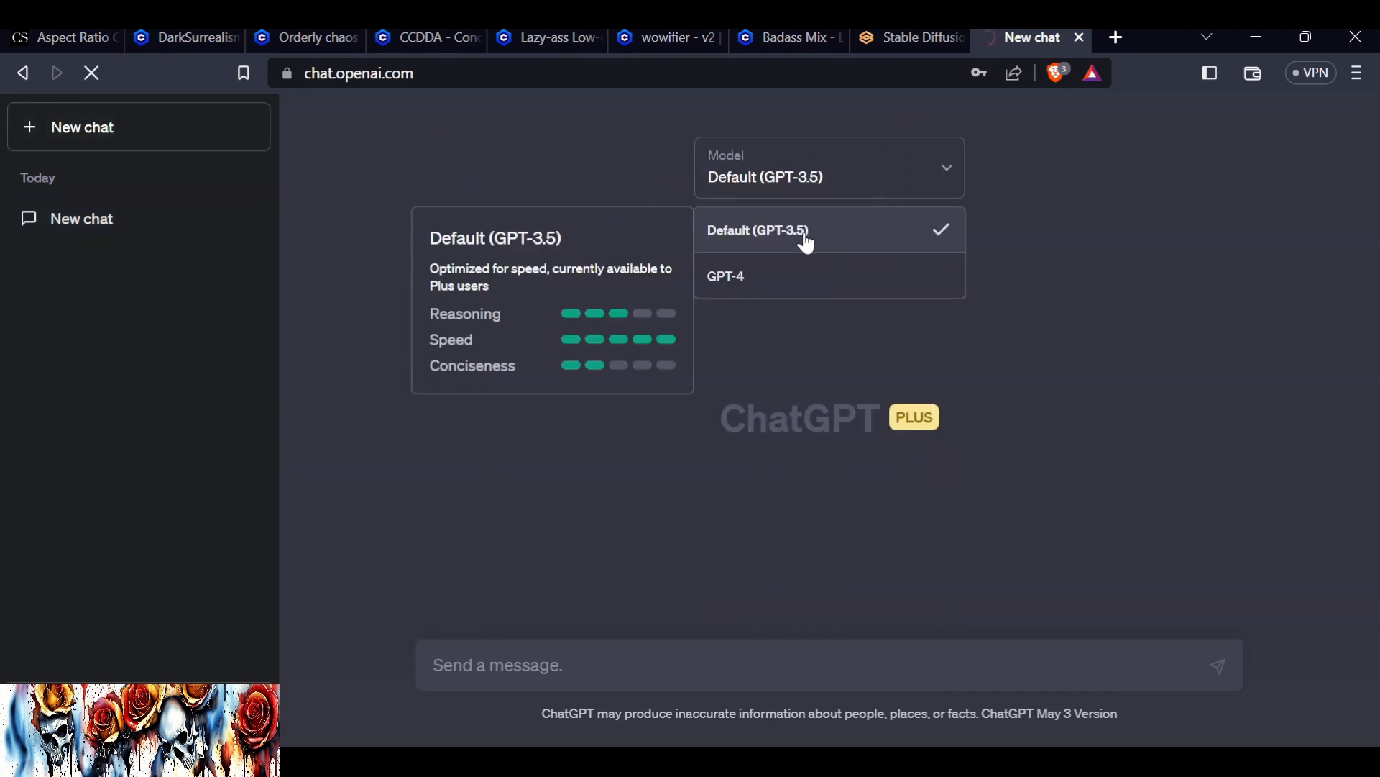
left_click(765, 284)
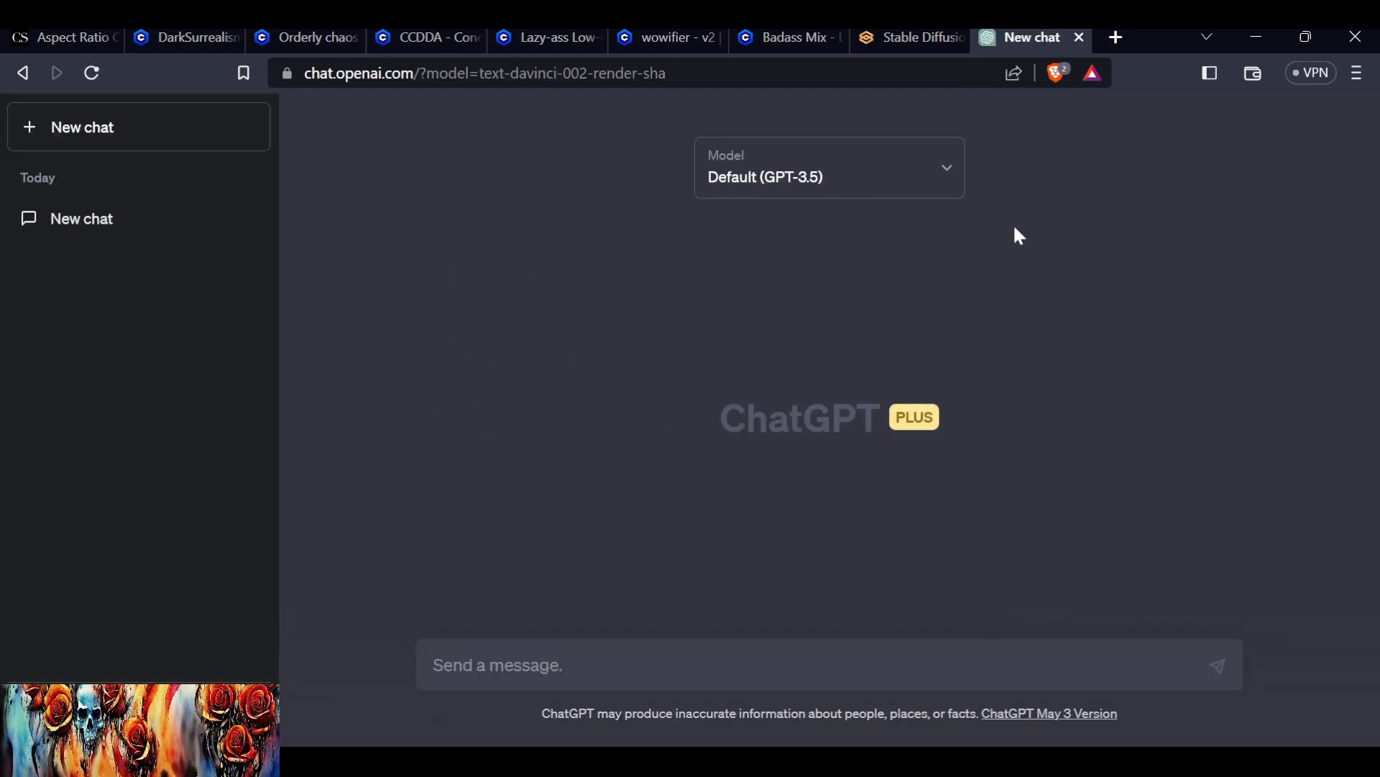
left_click(946, 173)
left_click(777, 286)
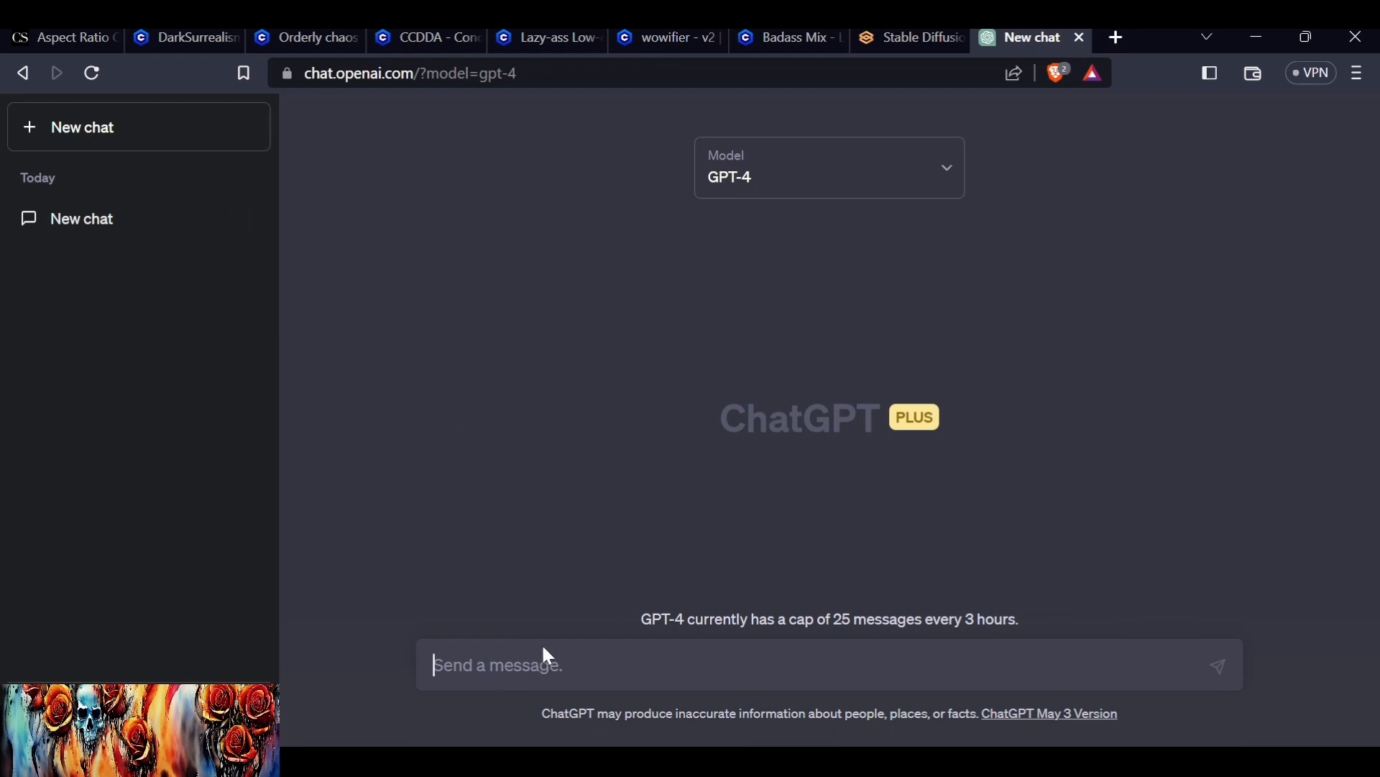
key("ctrl+v")
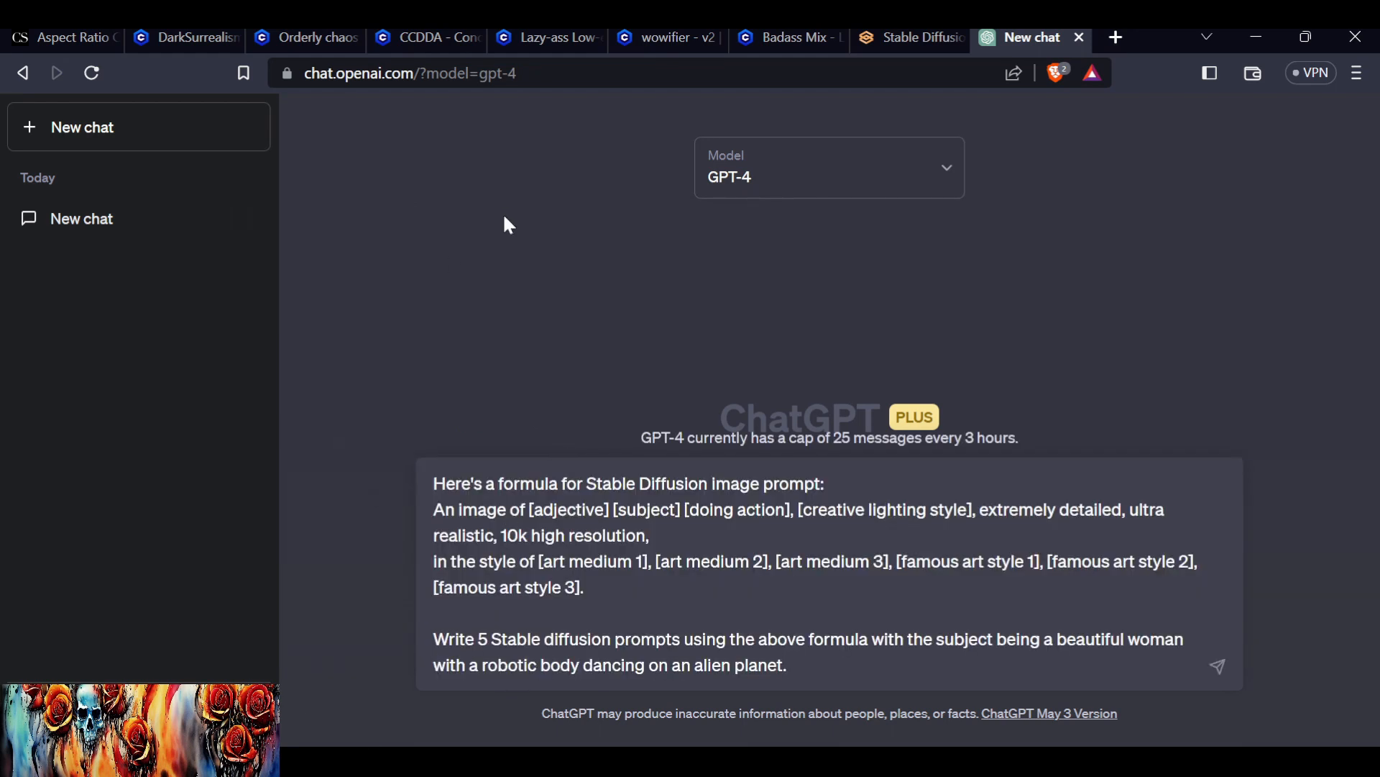
Send the formula request to GPT-4 and read through the five Stable Diffusion prompts it writes.
key("Return")
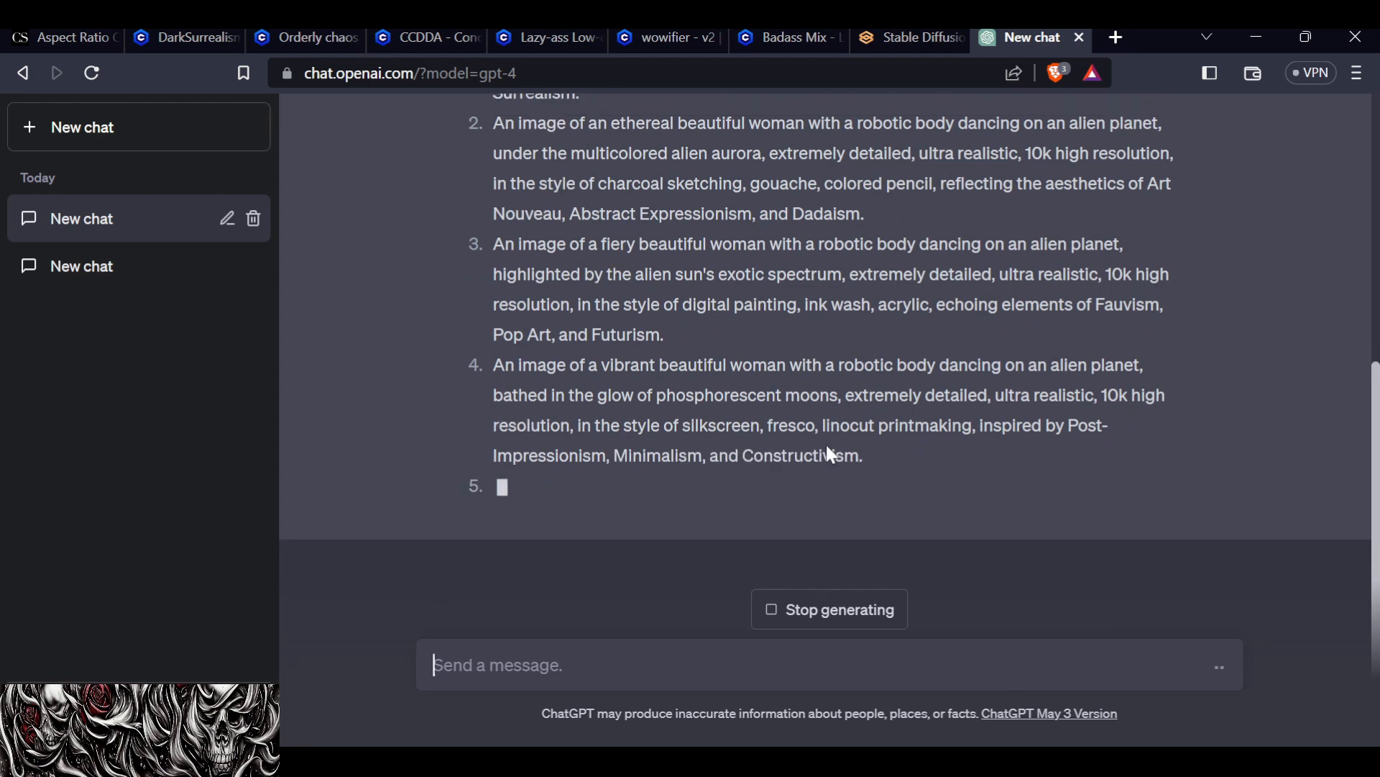
scroll(719, 402, "up", 6)
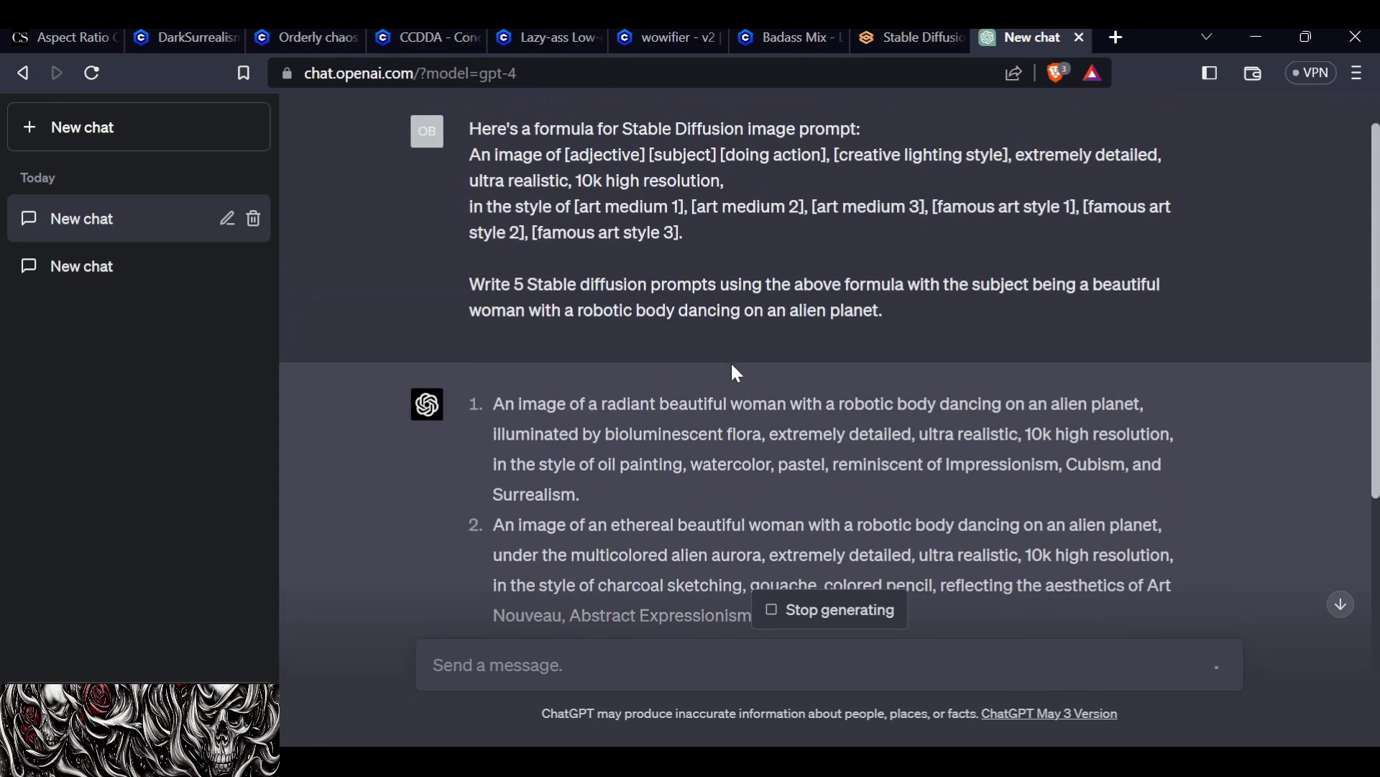
scroll(731, 362, "down", 3)
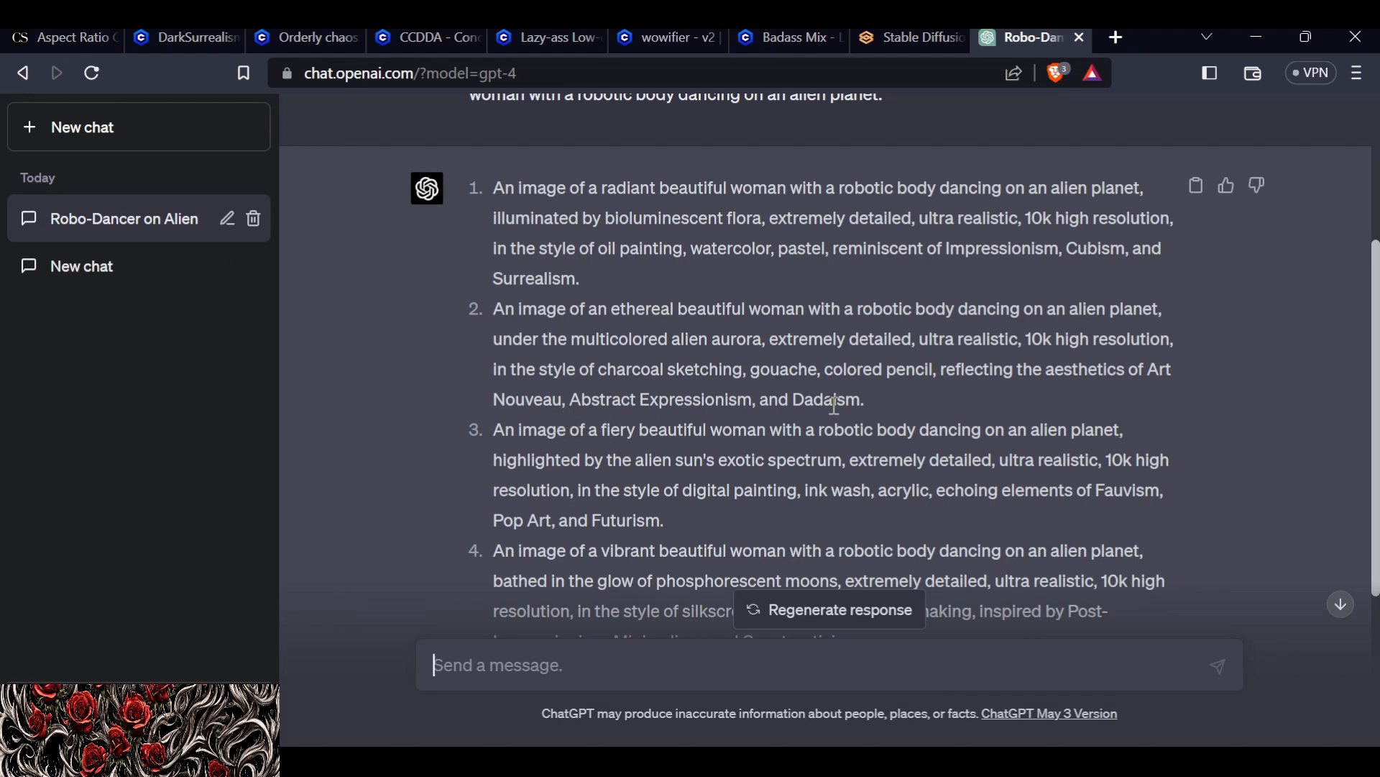
scroll(858, 400, "down", 2)
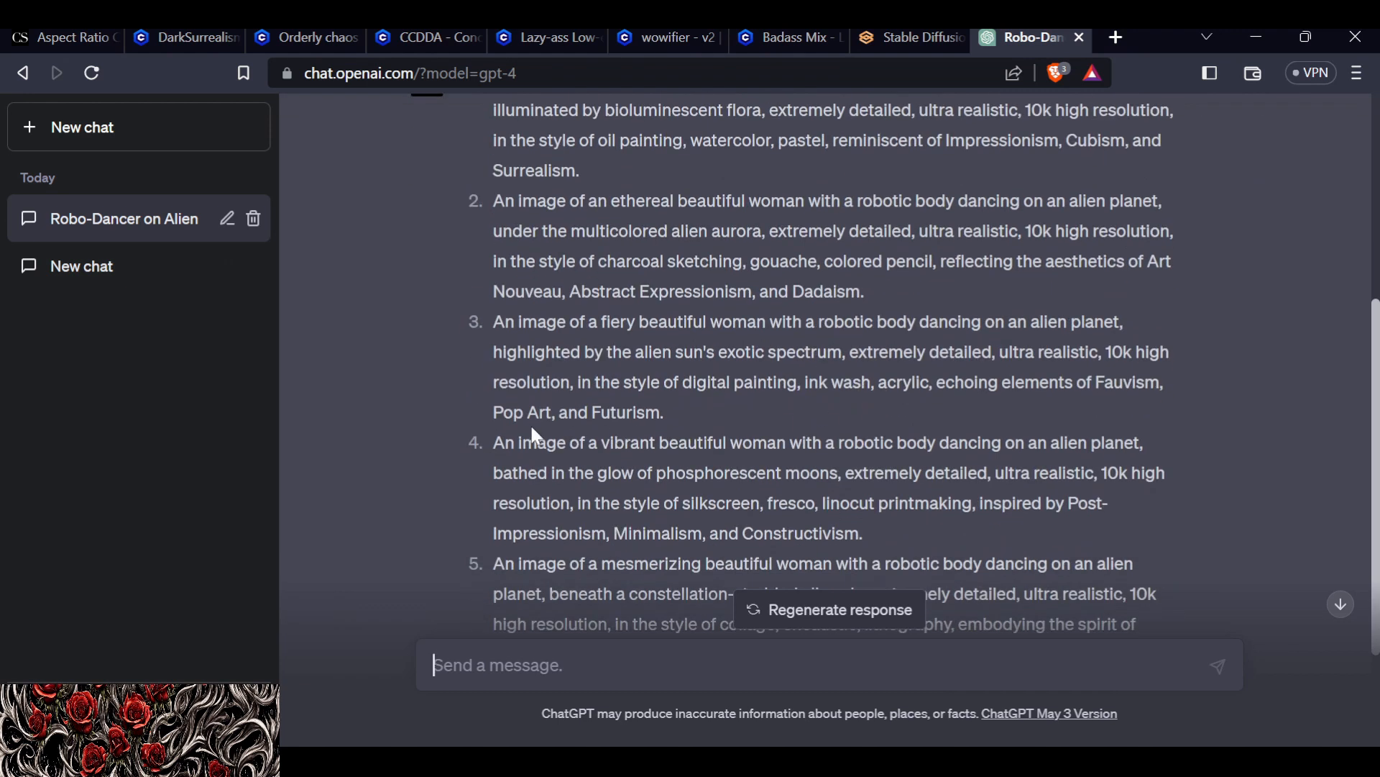
scroll(1113, 402, "down", 2)
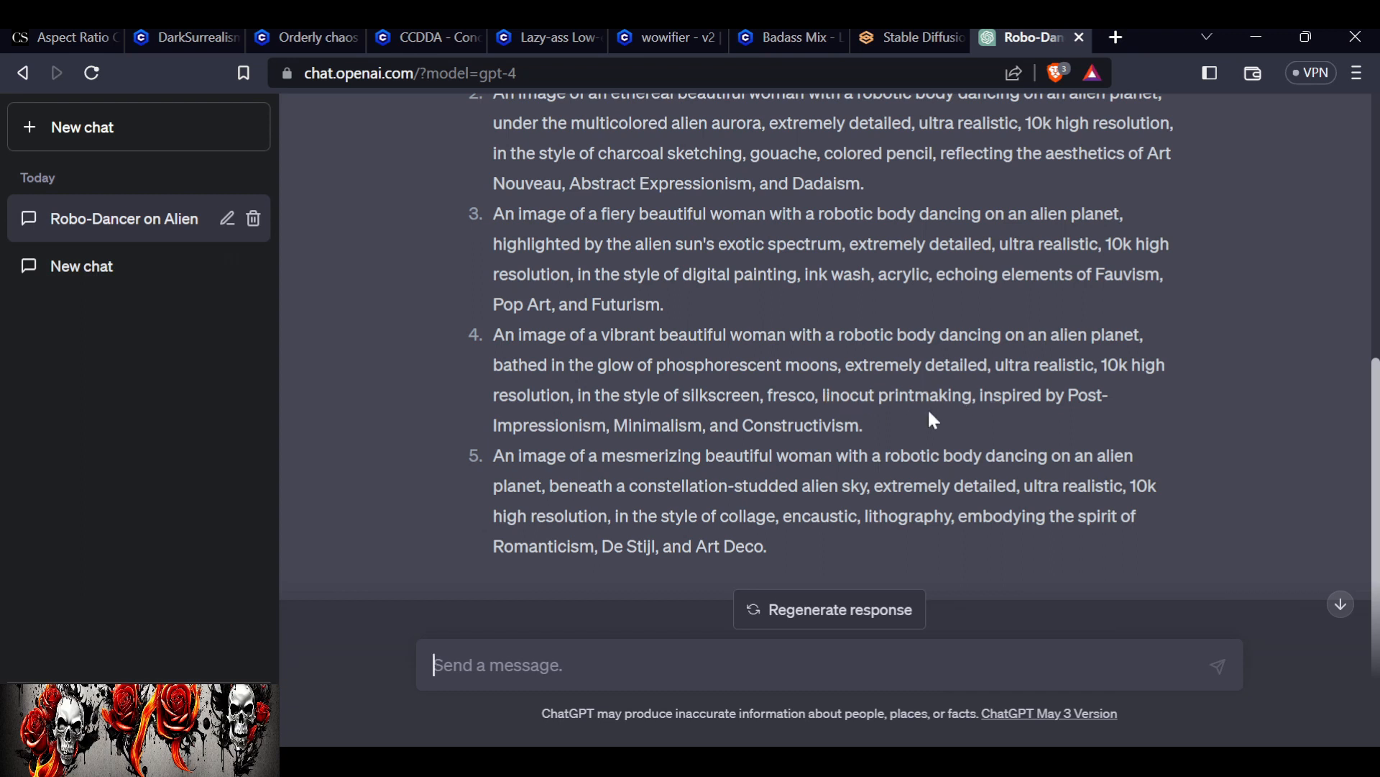
left_click_drag(980, 396, 990, 430)
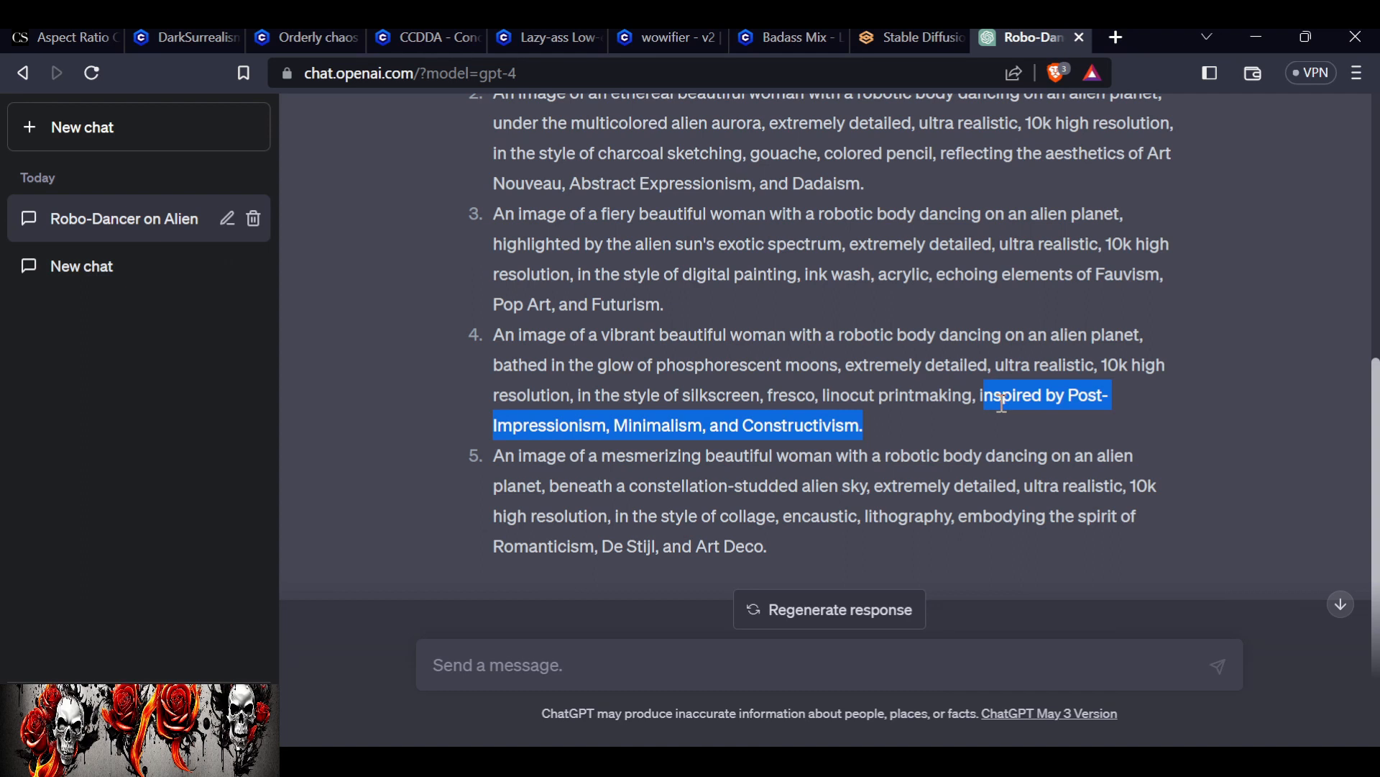
left_click(926, 442)
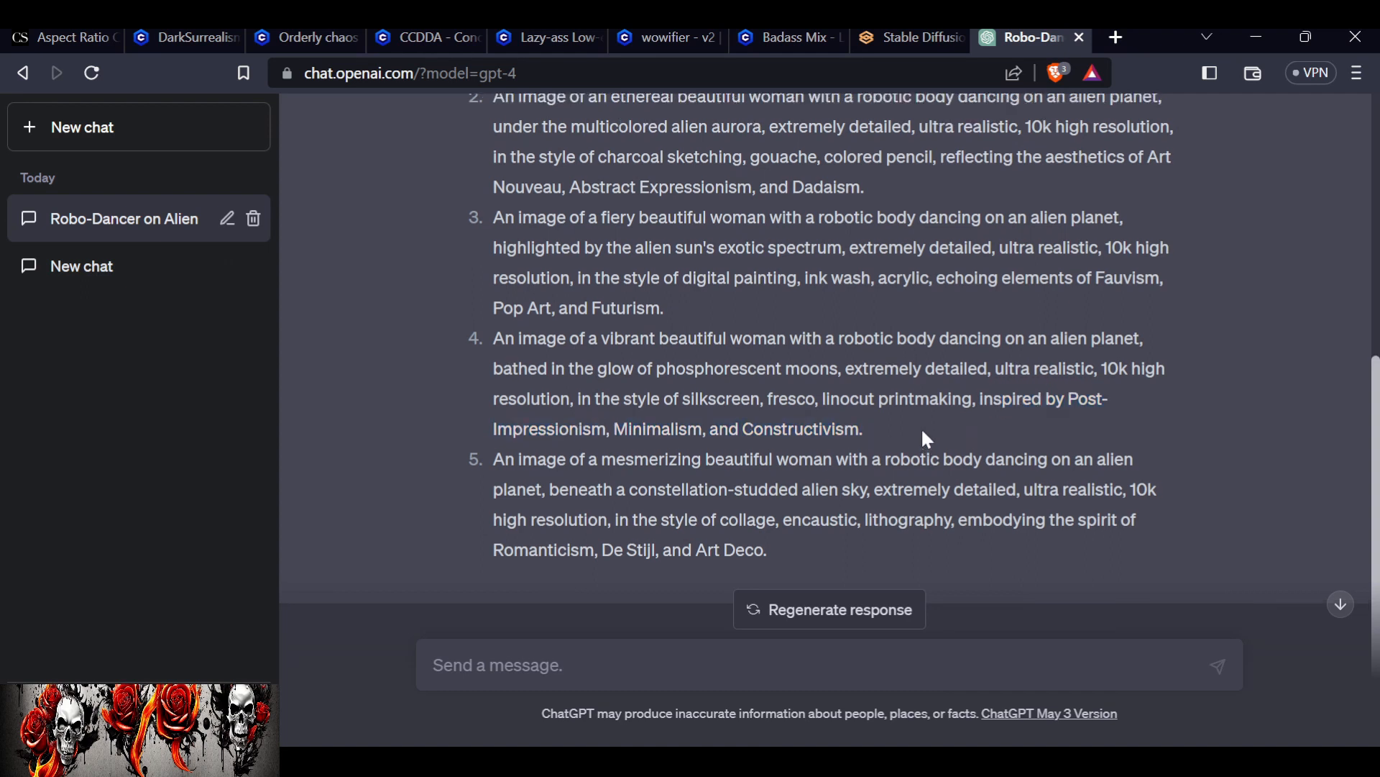
Copy all five GPT-4 prompts from the reply and switch to the Stable Diffusion web UI.
scroll(898, 439, "up", 5)
left_click_drag(497, 292, 795, 496)
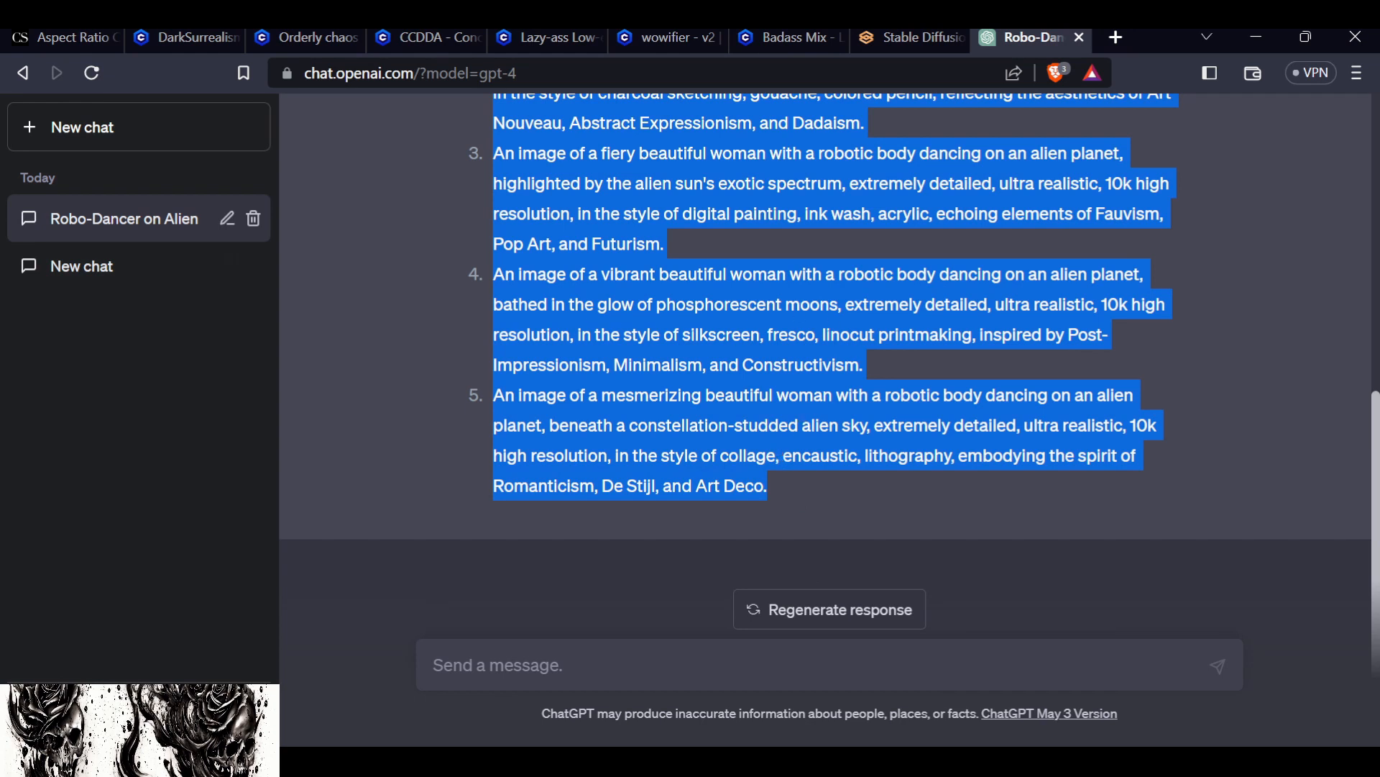
left_click(910, 37)
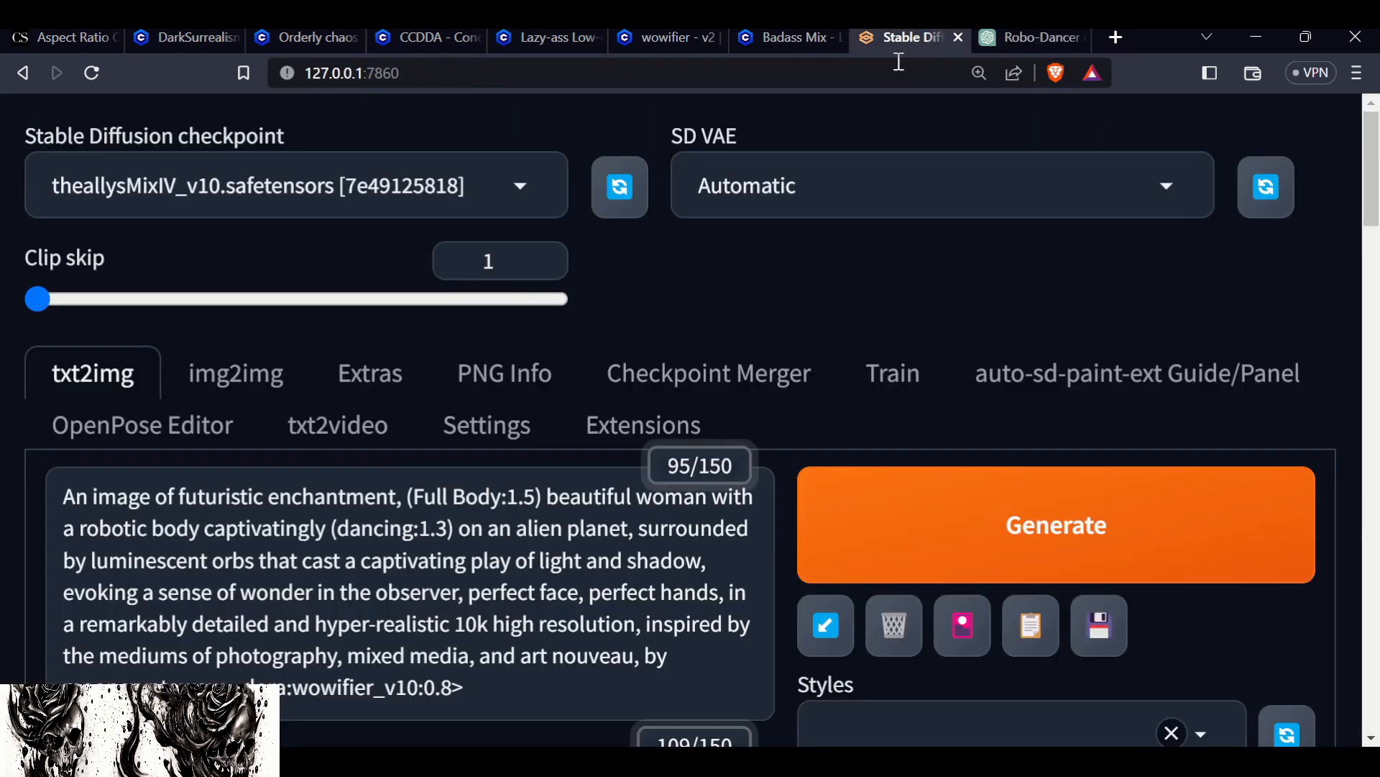
Clear the entire main prompt of the txt2img generation, including the wowifier LoRA.
scroll(748, 367, "down", 9)
scroll(768, 357, "up", 6)
scroll(768, 358, "up", 3)
scroll(768, 357, "down", 7)
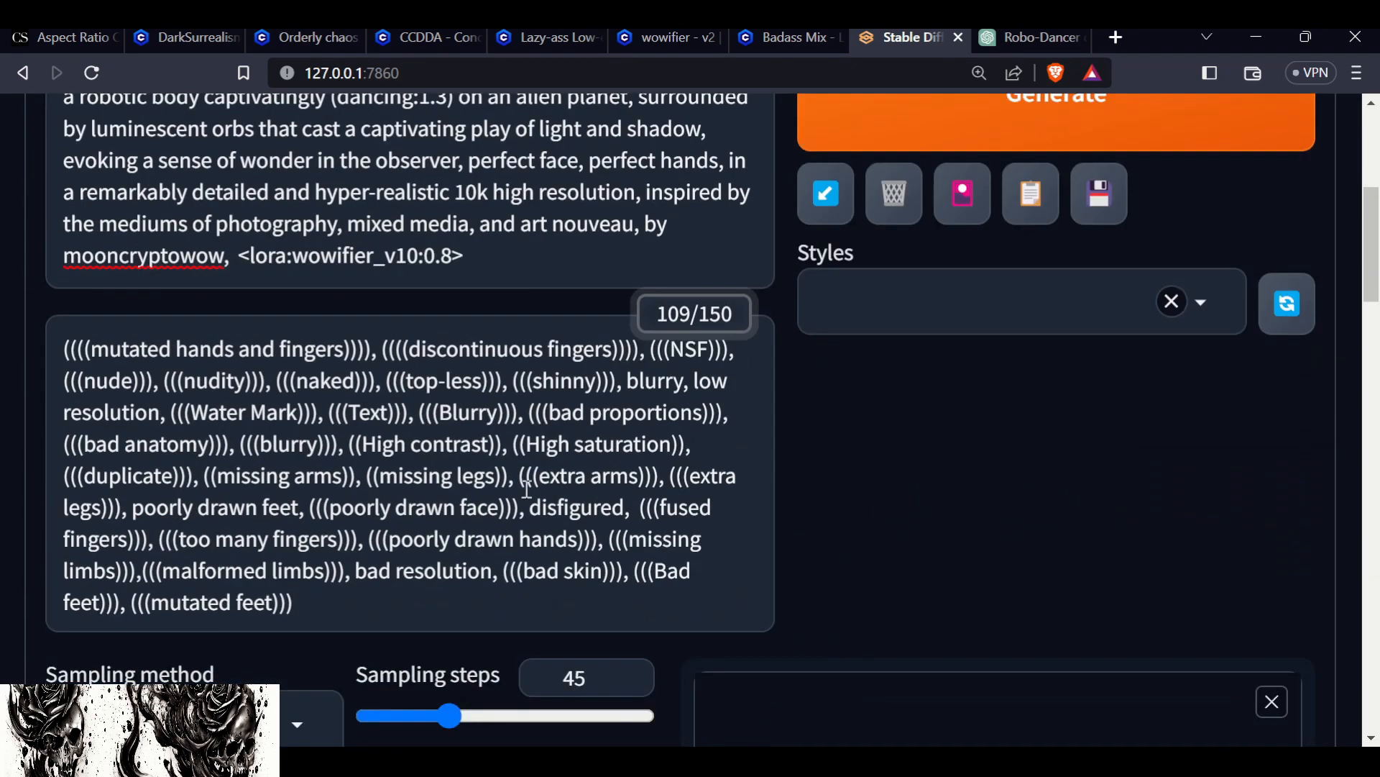
scroll(483, 443, "up", 6)
left_click_drag(488, 594, 18, 348)
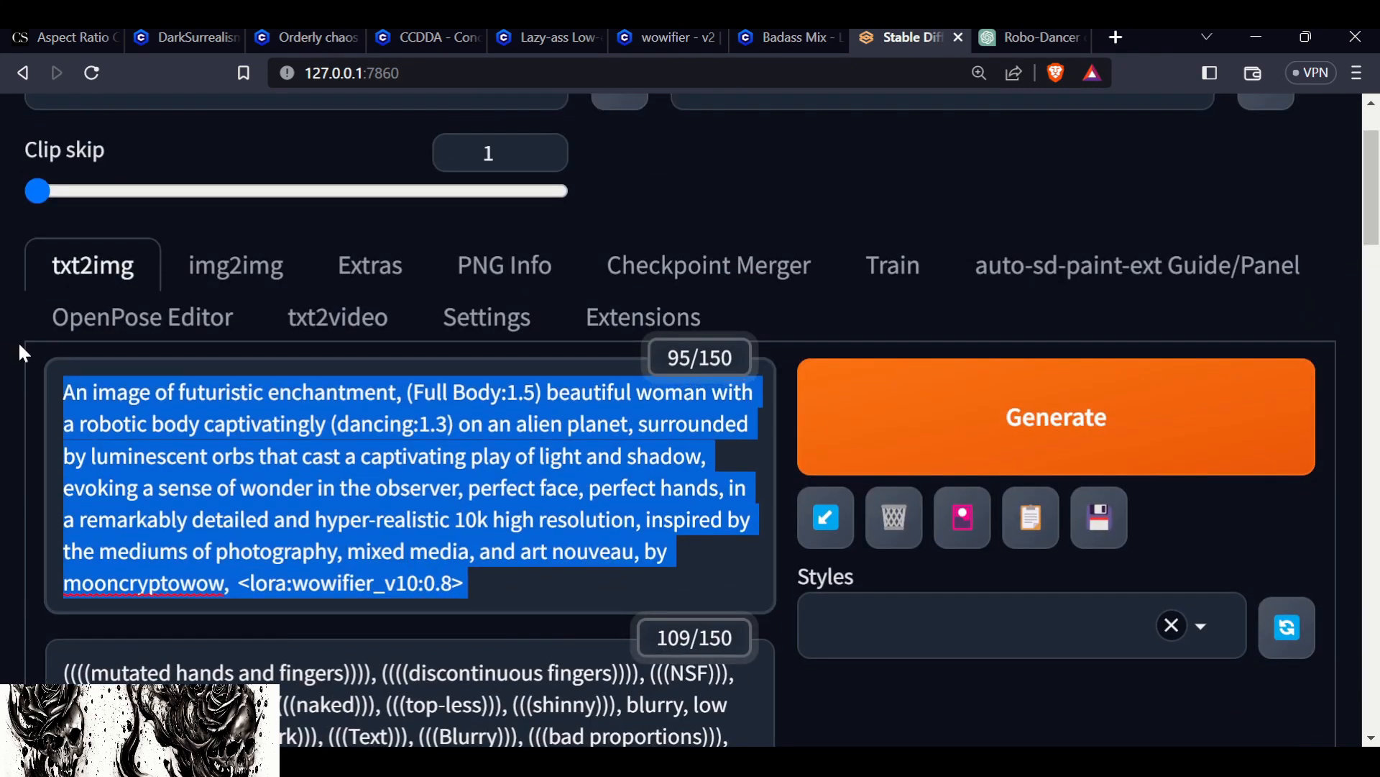
key("BackSpace")
Replace all the old prompts in the script's list of prompt inputs with the five copied GPT-4 prompts.
scroll(616, 373, "down", 15)
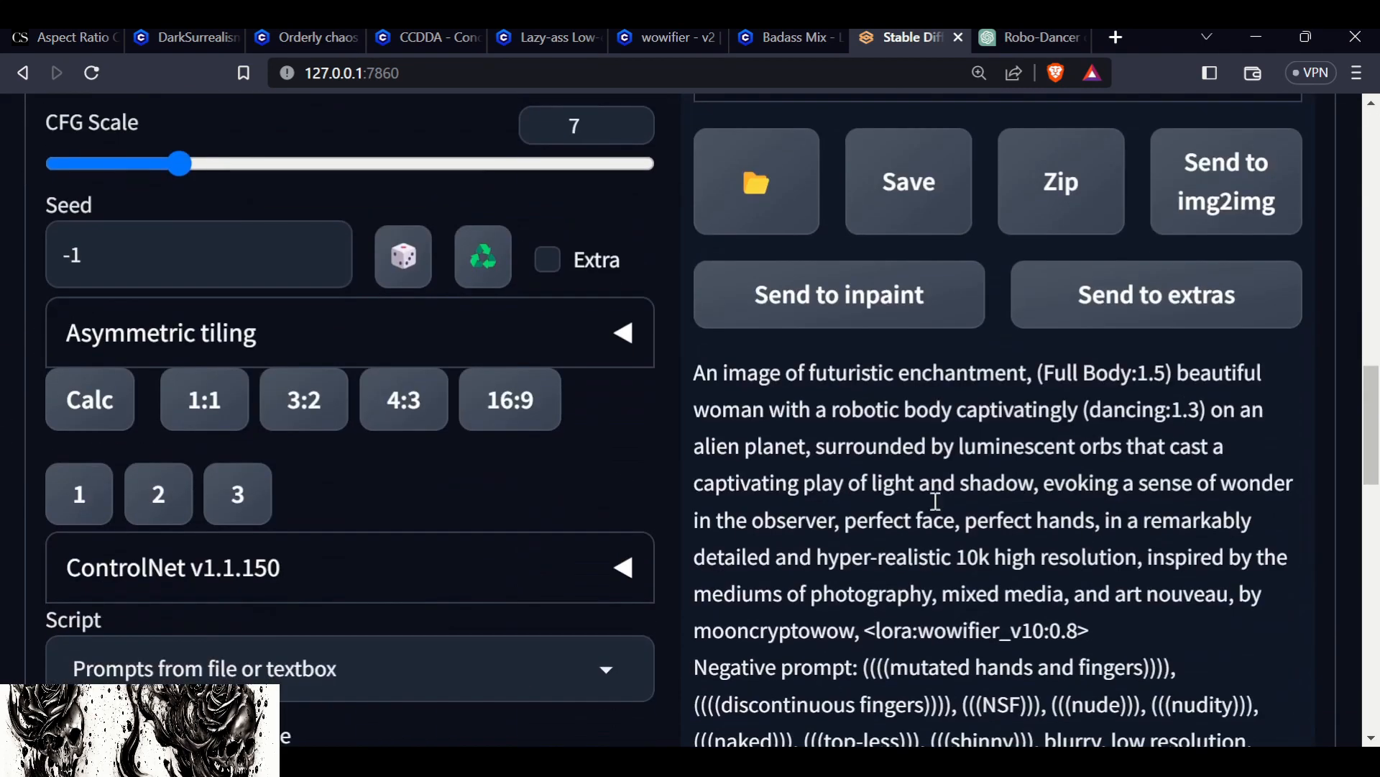
scroll(270, 419, "up", 8)
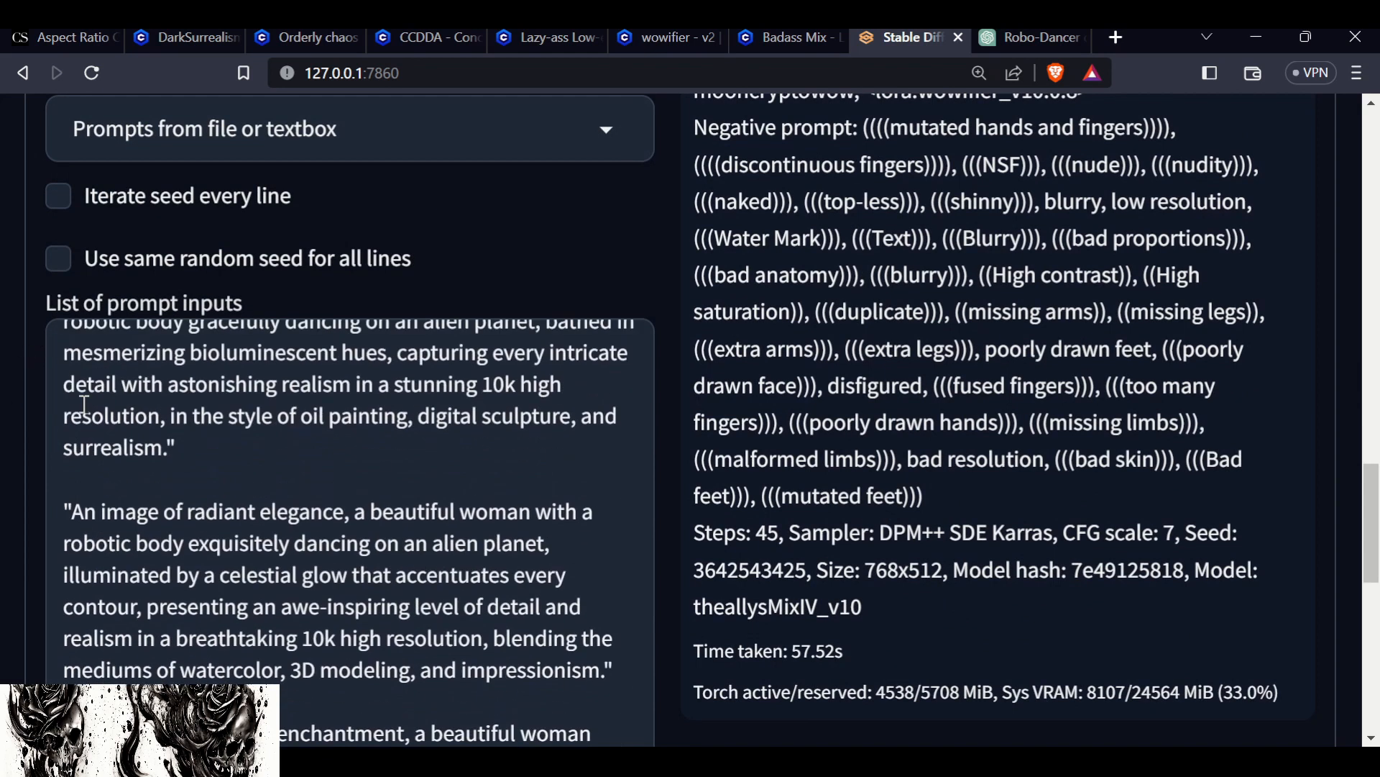
scroll(64, 403, "down", 3)
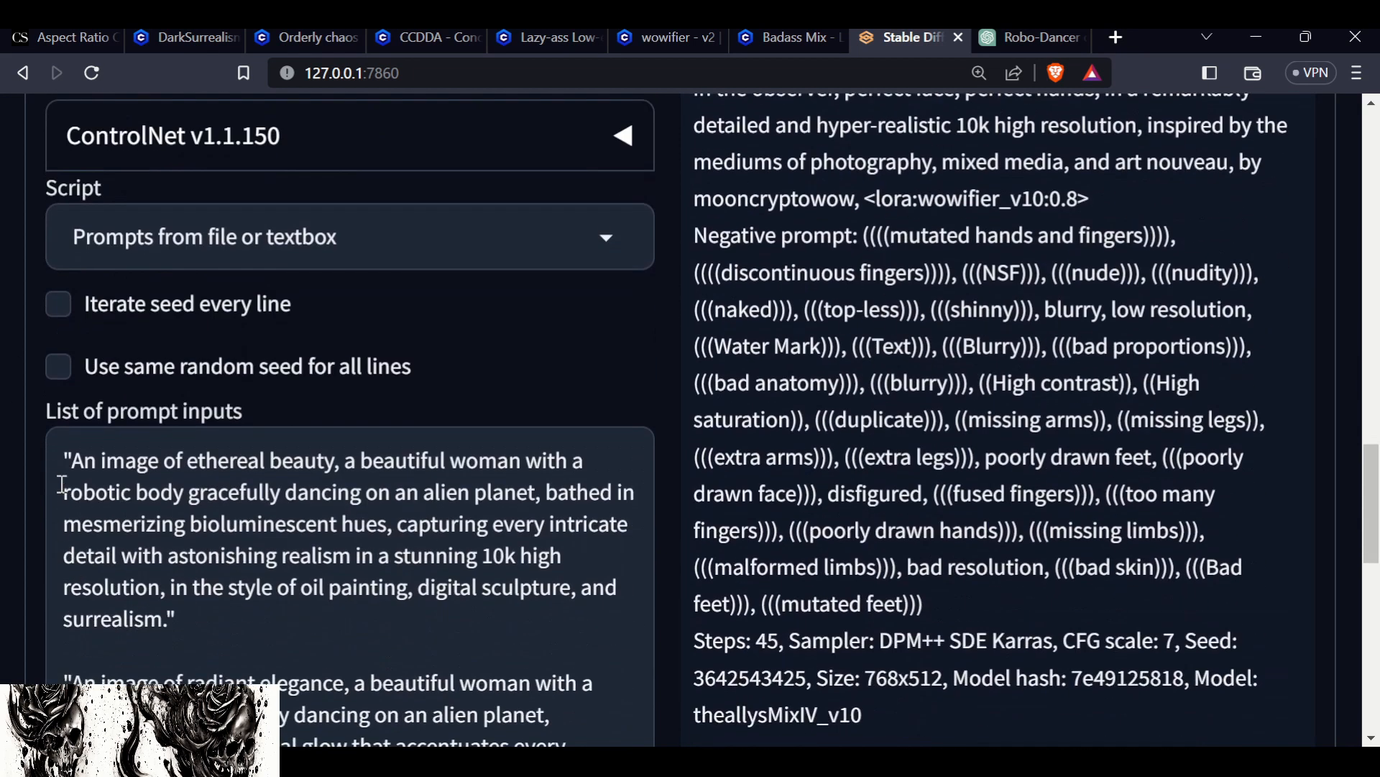
left_click_drag(65, 453, 389, 568)
scroll(358, 613, "down", 7)
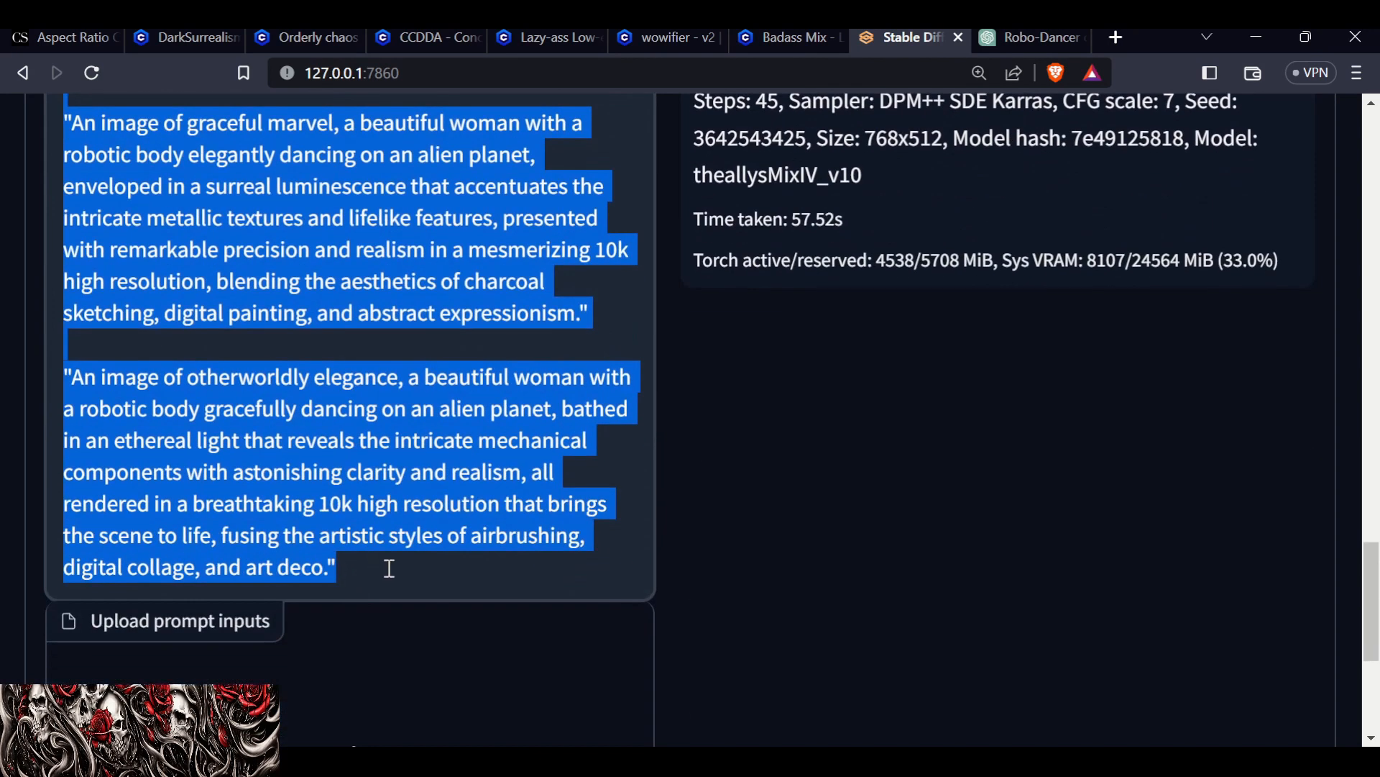
key("ctrl+v")
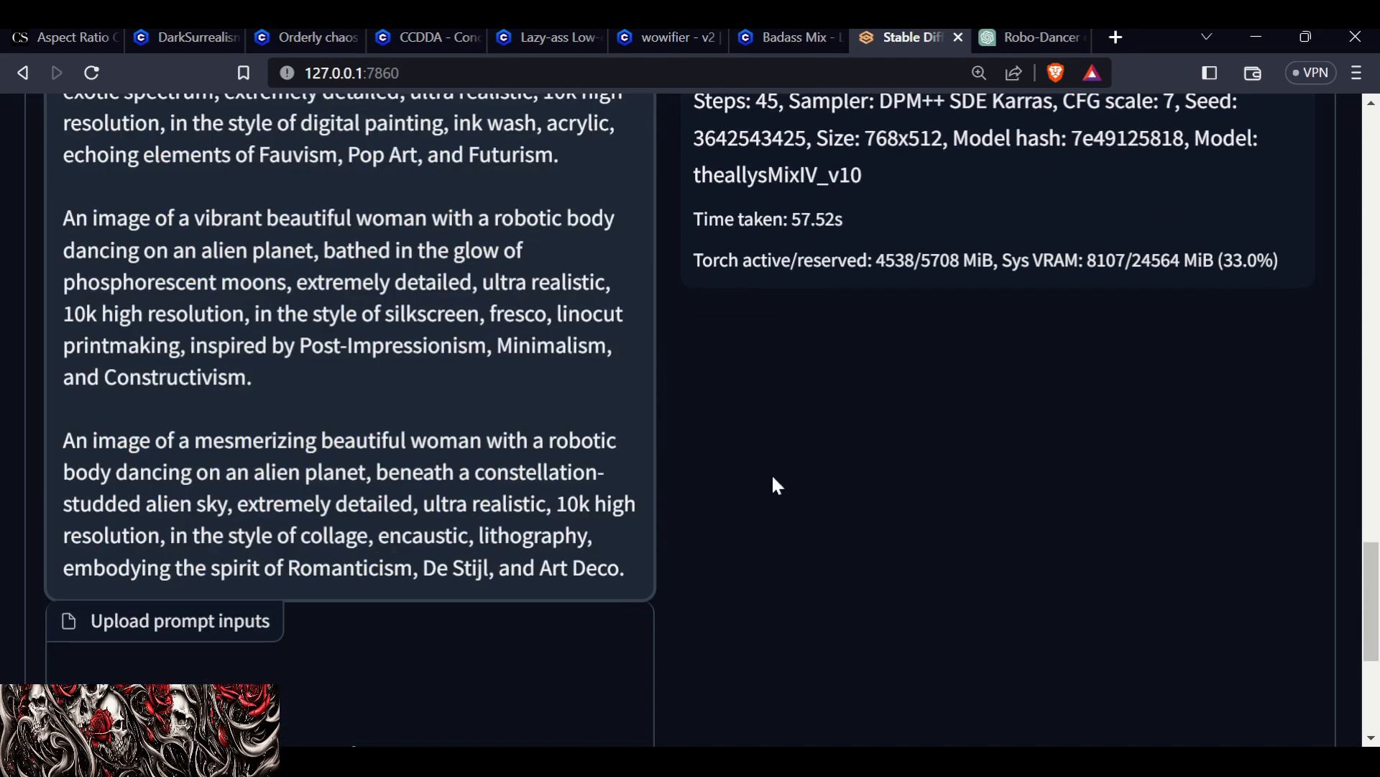
Generate images from the new prompt list with the main prompt left empty.
scroll(771, 473, "up", 10)
scroll(930, 565, "up", 8)
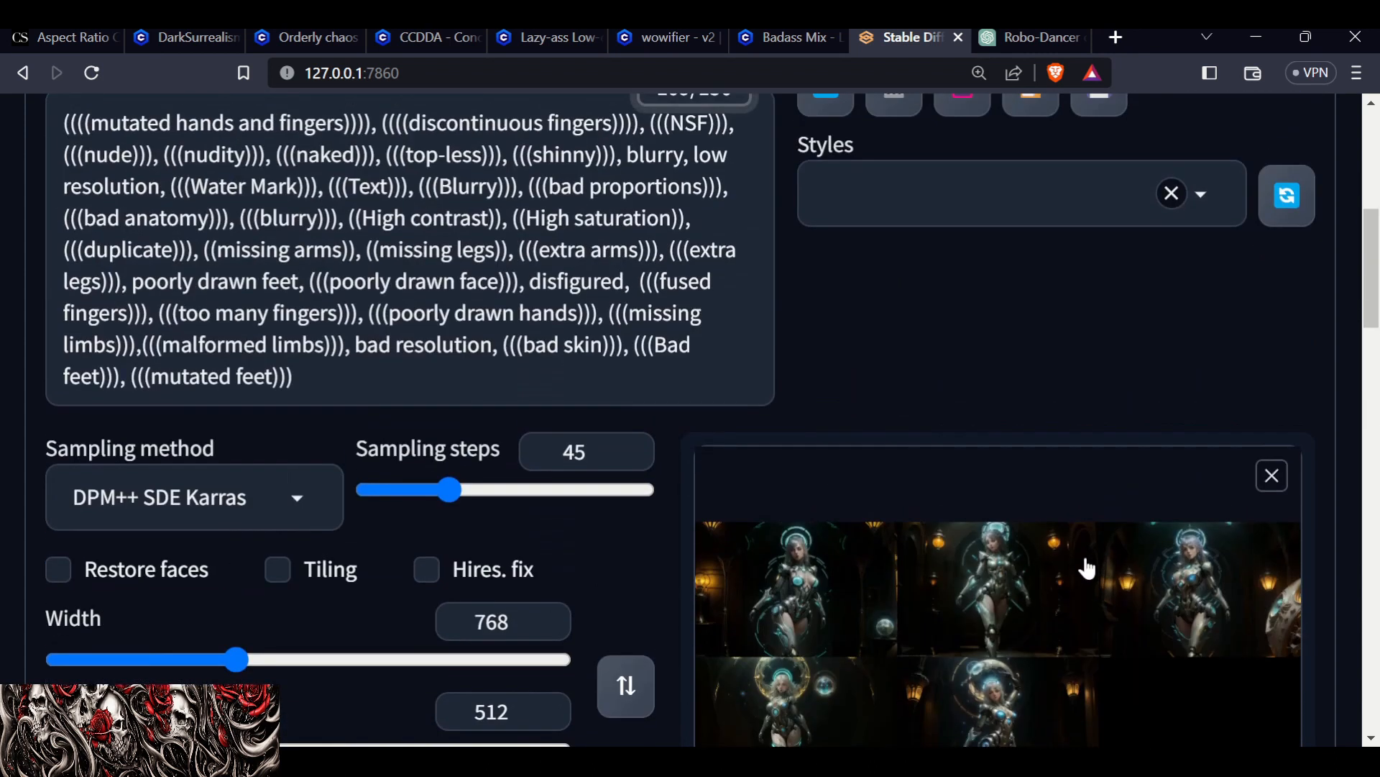
scroll(1100, 570, "up", 6)
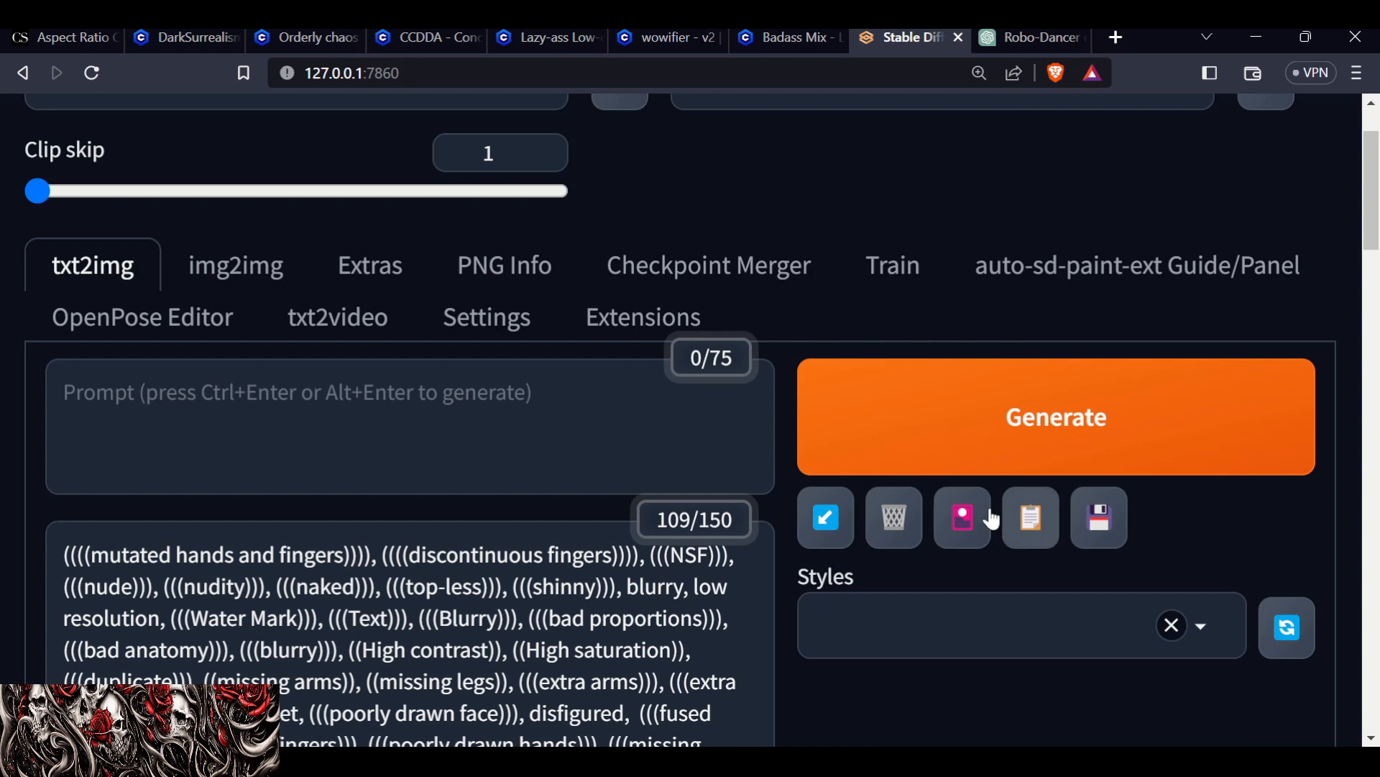
left_click(1052, 419)
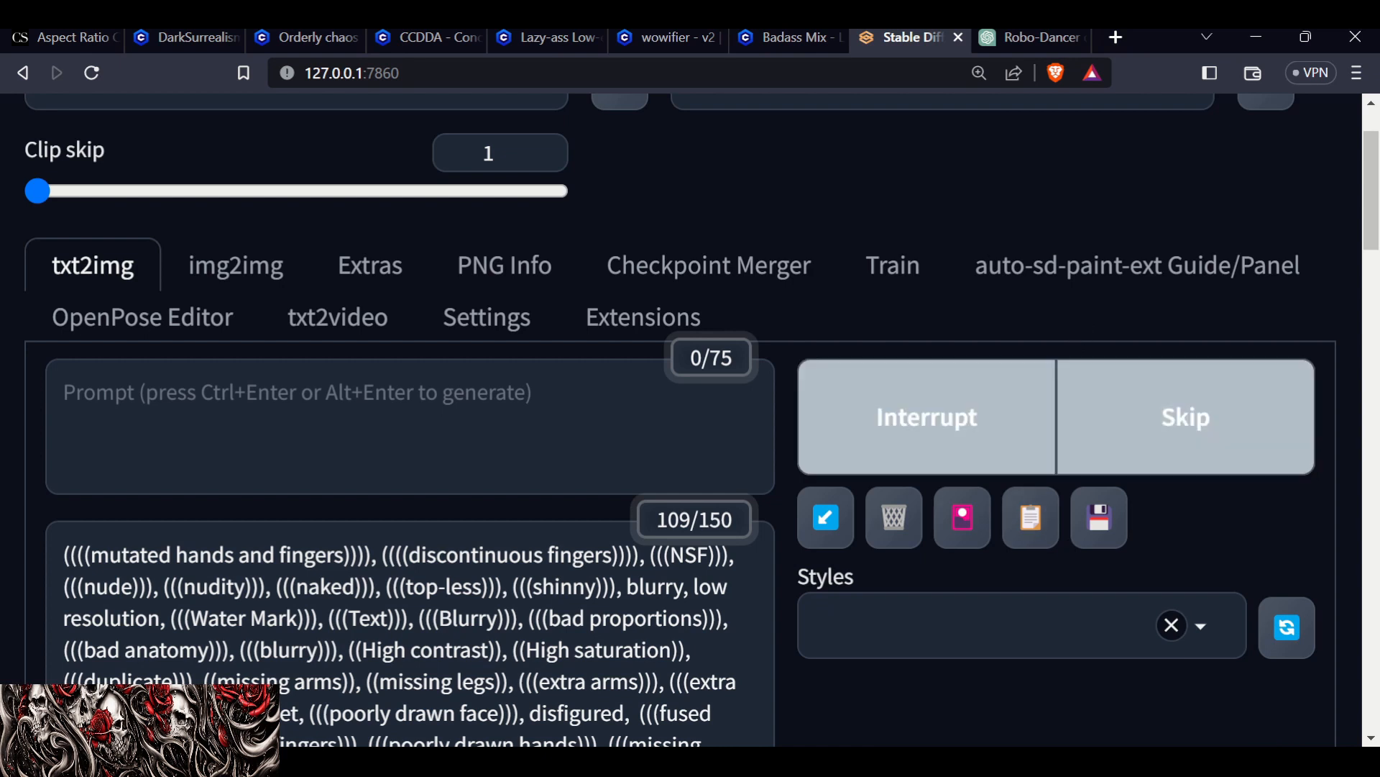
Set the batch count to 1 so that each listed prompt yields one image.
scroll(1004, 508, "down", 10)
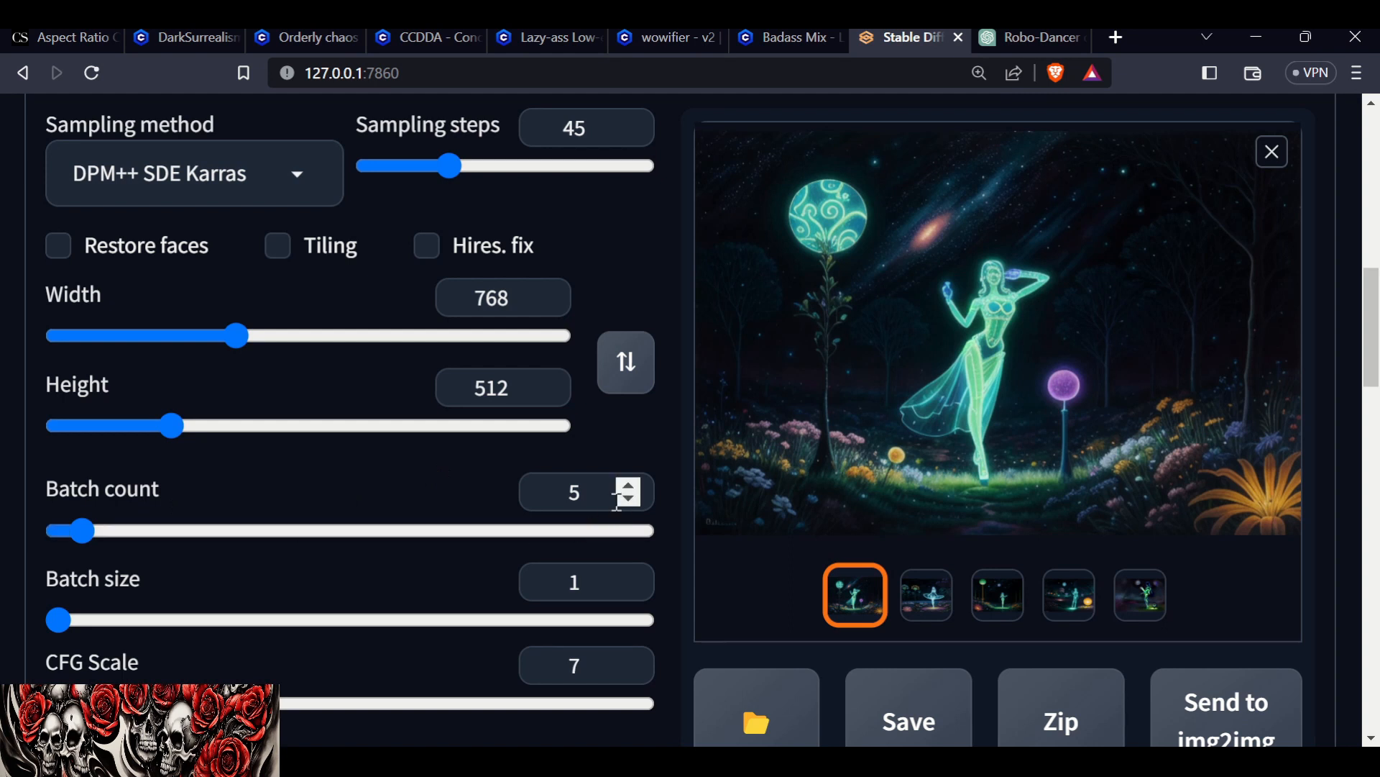
left_click(629, 498)
left_click(629, 498)
left_click(629, 498)
left_click(629, 499)
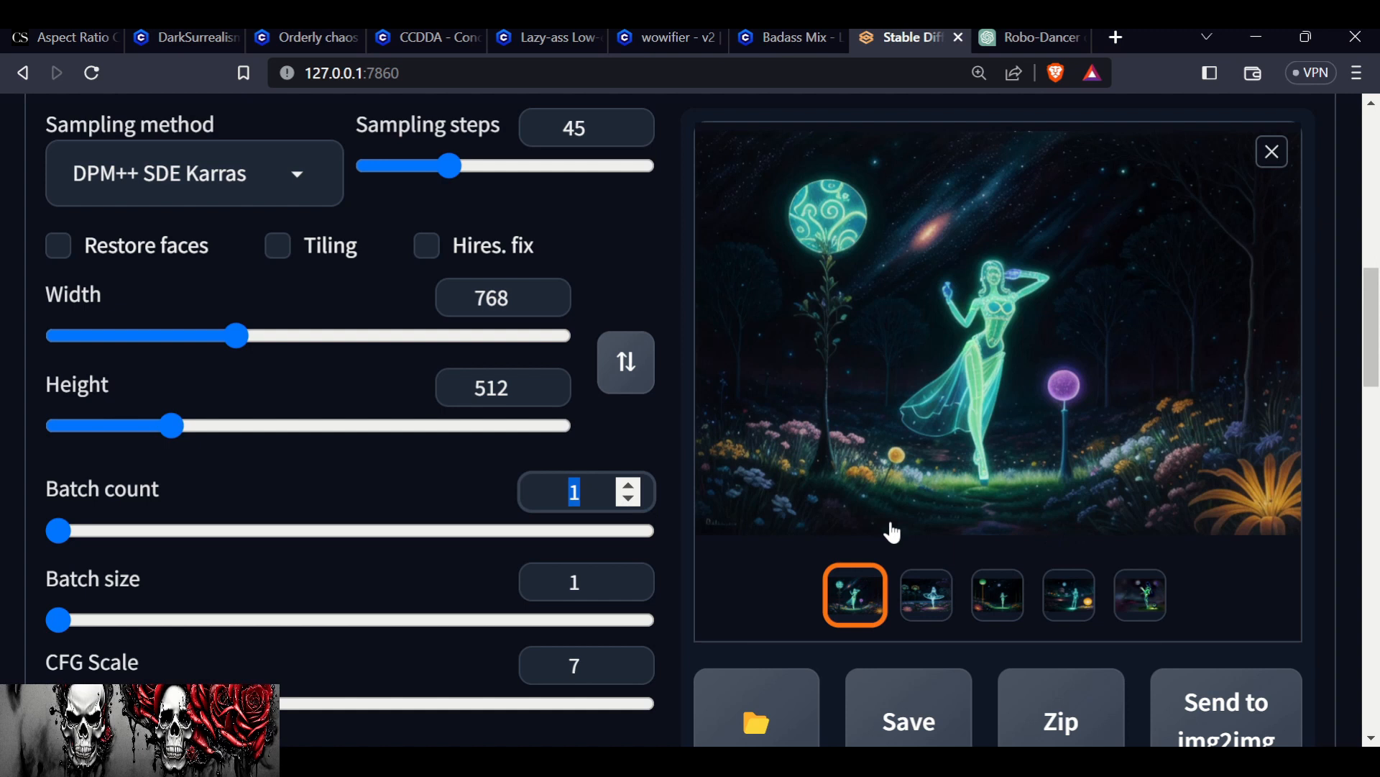
Close the enlarged image preview and generate again from the five listed prompts.
scroll(1152, 398, "up", 4)
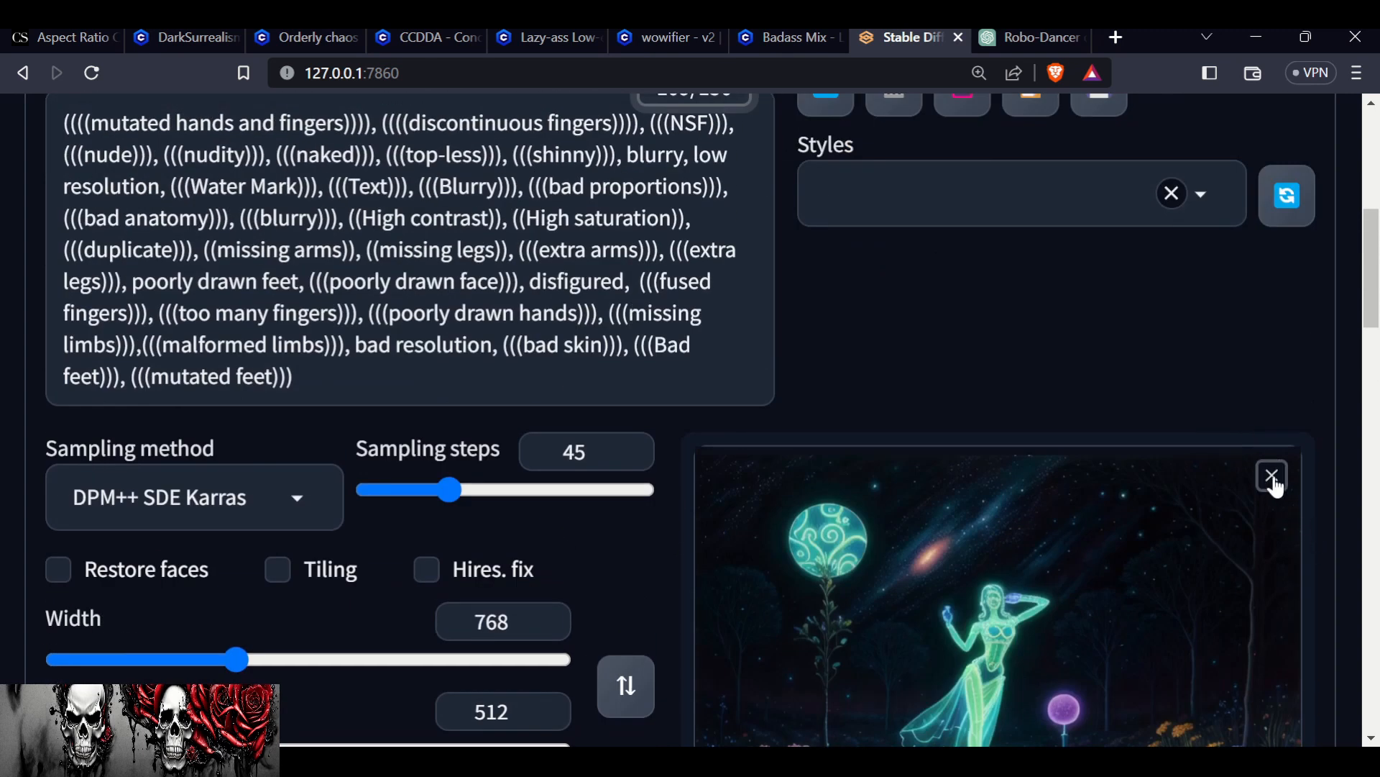
left_click(1272, 478)
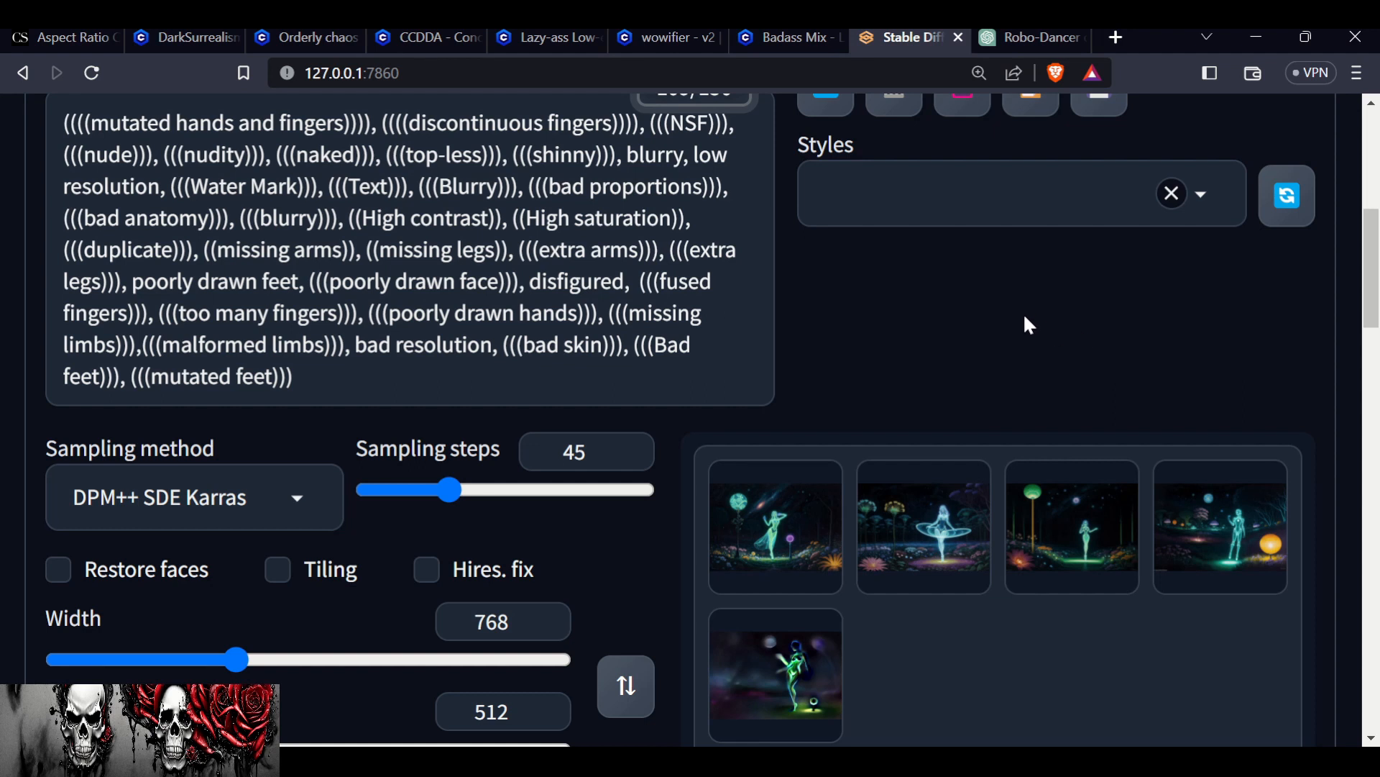
scroll(1032, 317, "up", 3)
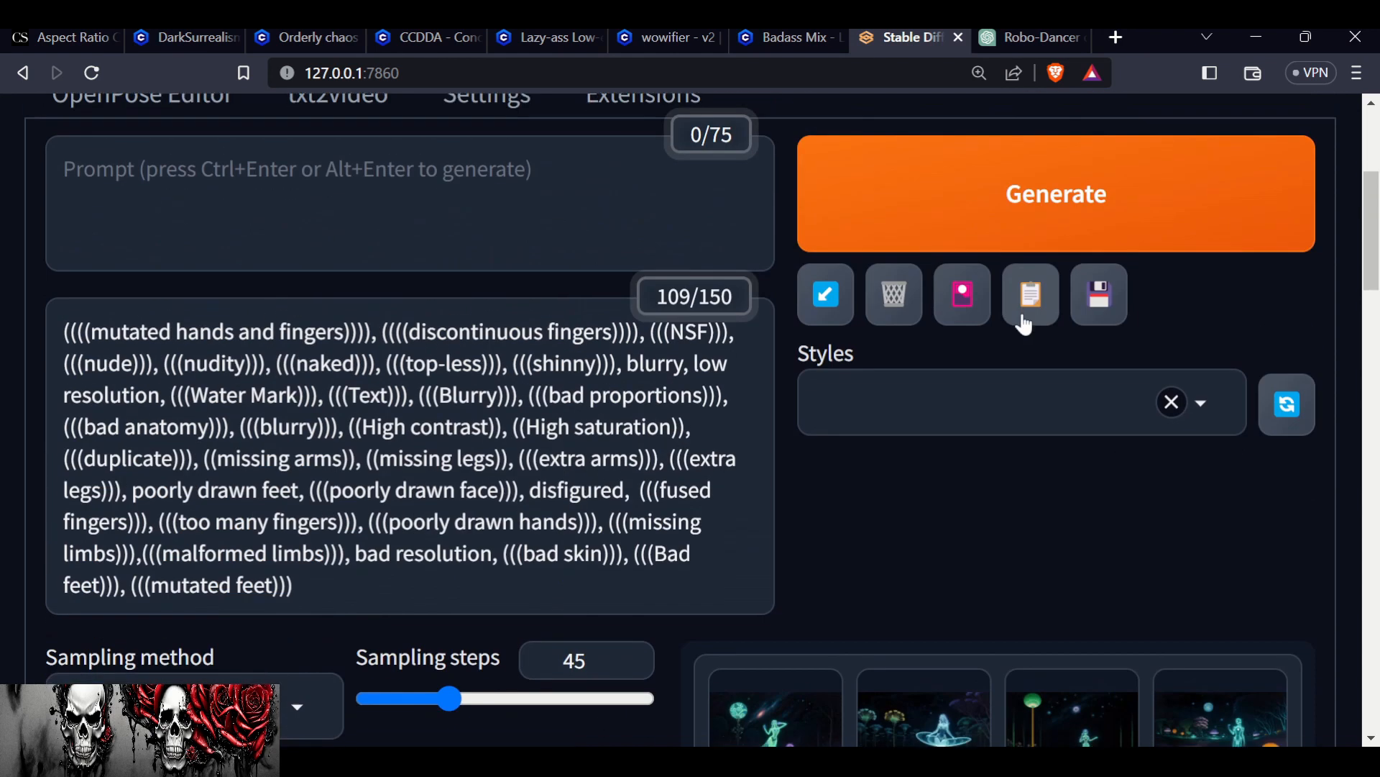
scroll(757, 516, "down", 7)
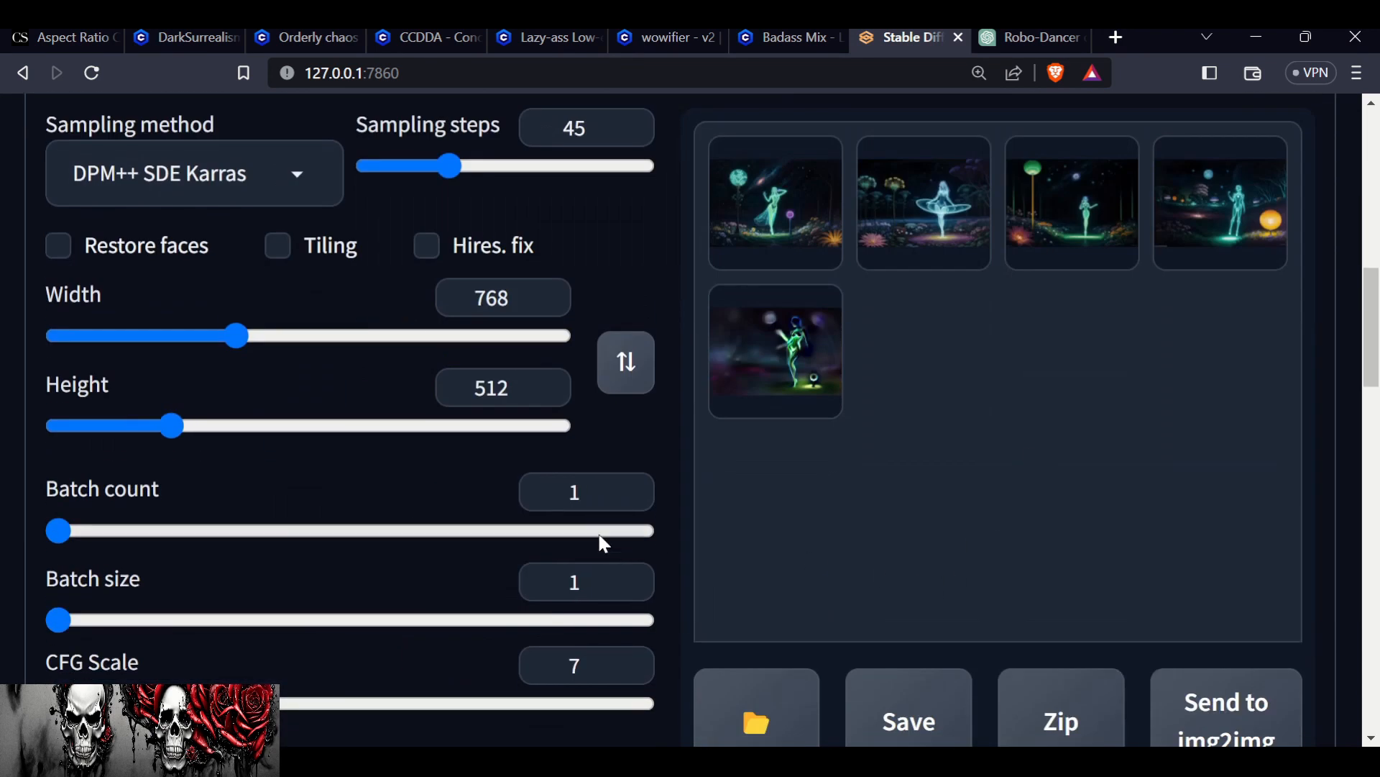
scroll(1144, 500, "up", 10)
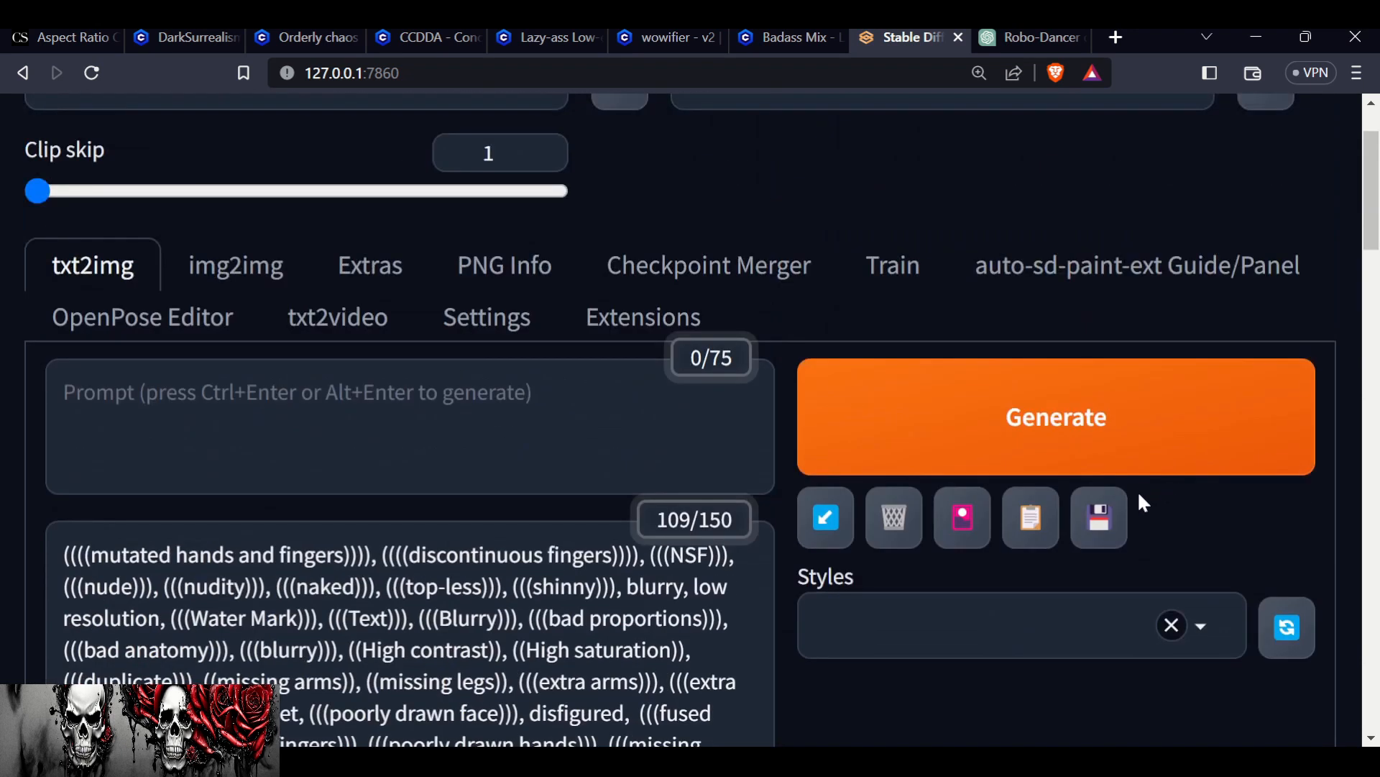
scroll(1042, 525, "down", 7)
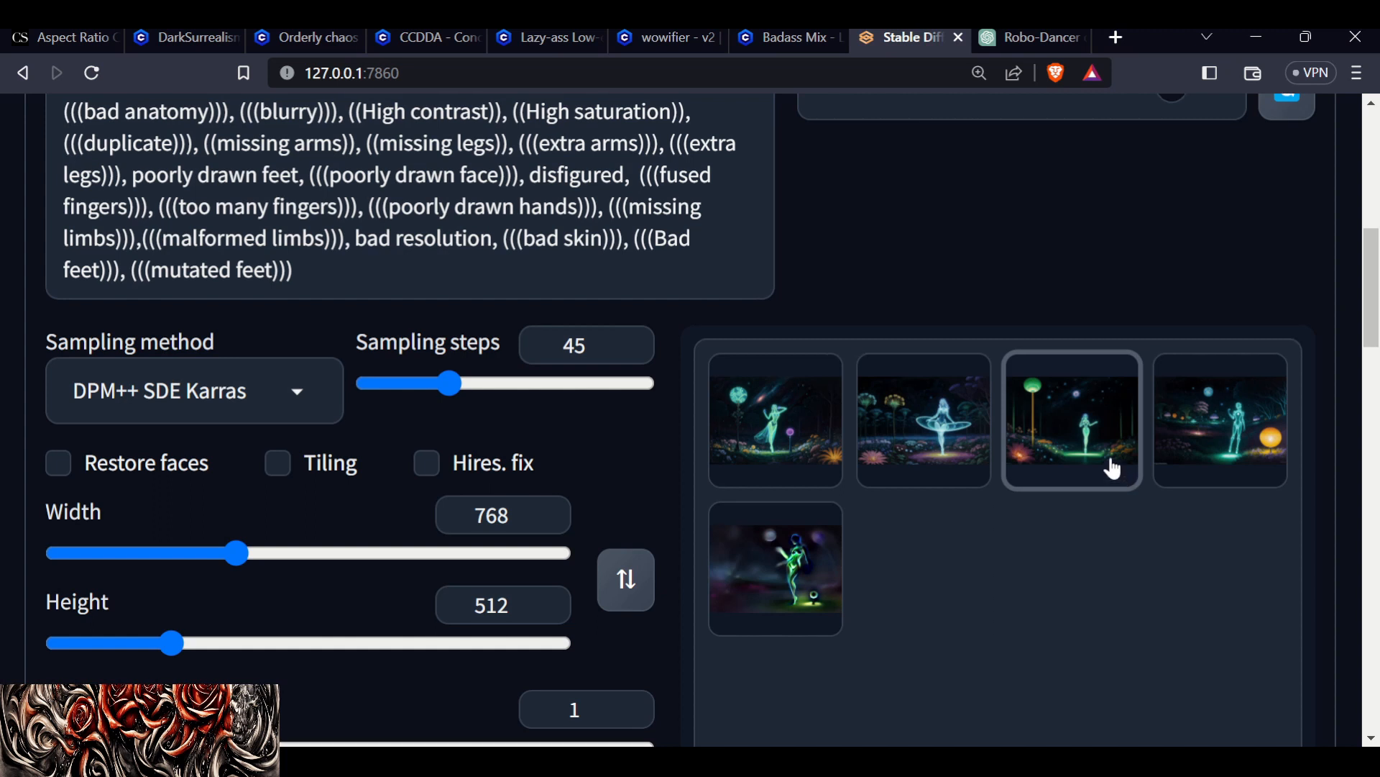
scroll(1114, 496, "up", 4)
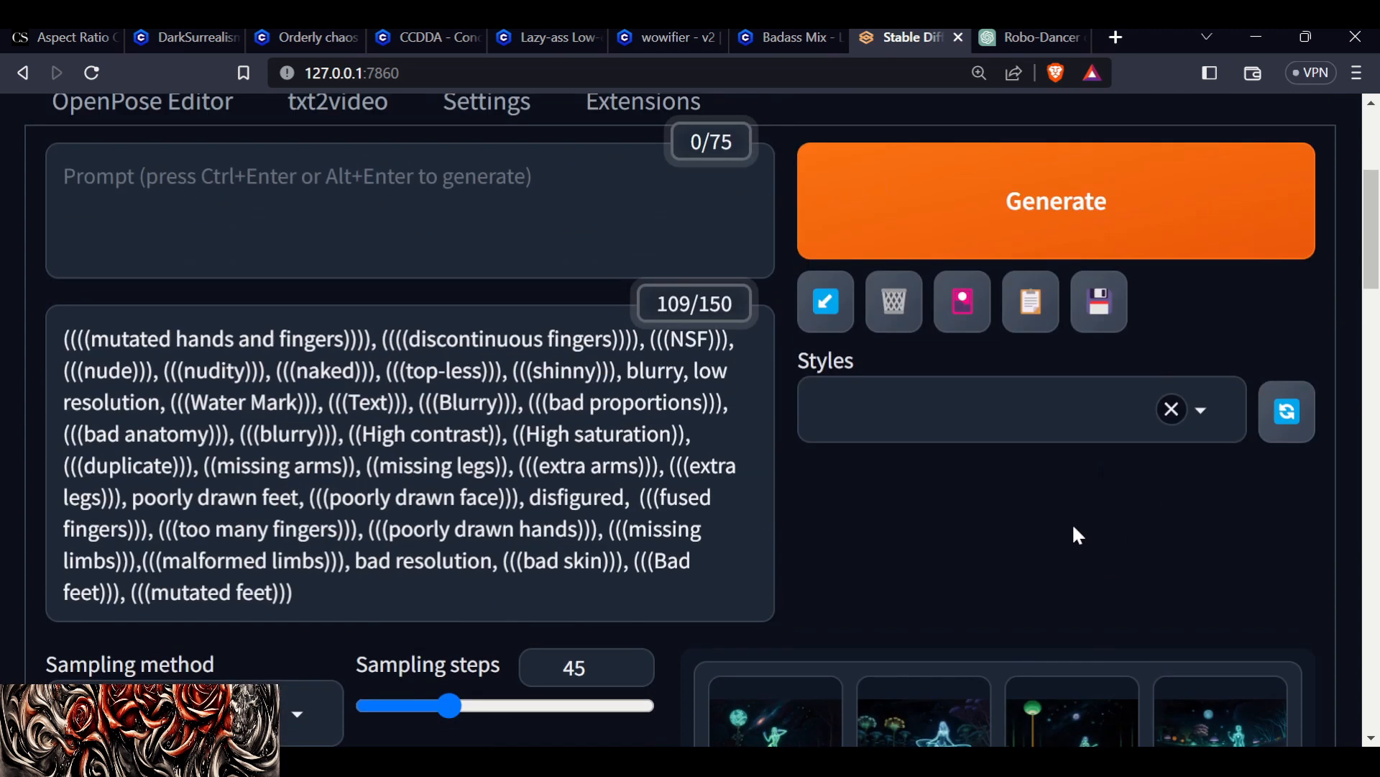
left_click(1020, 229)
scroll(1337, 359, "up", 4)
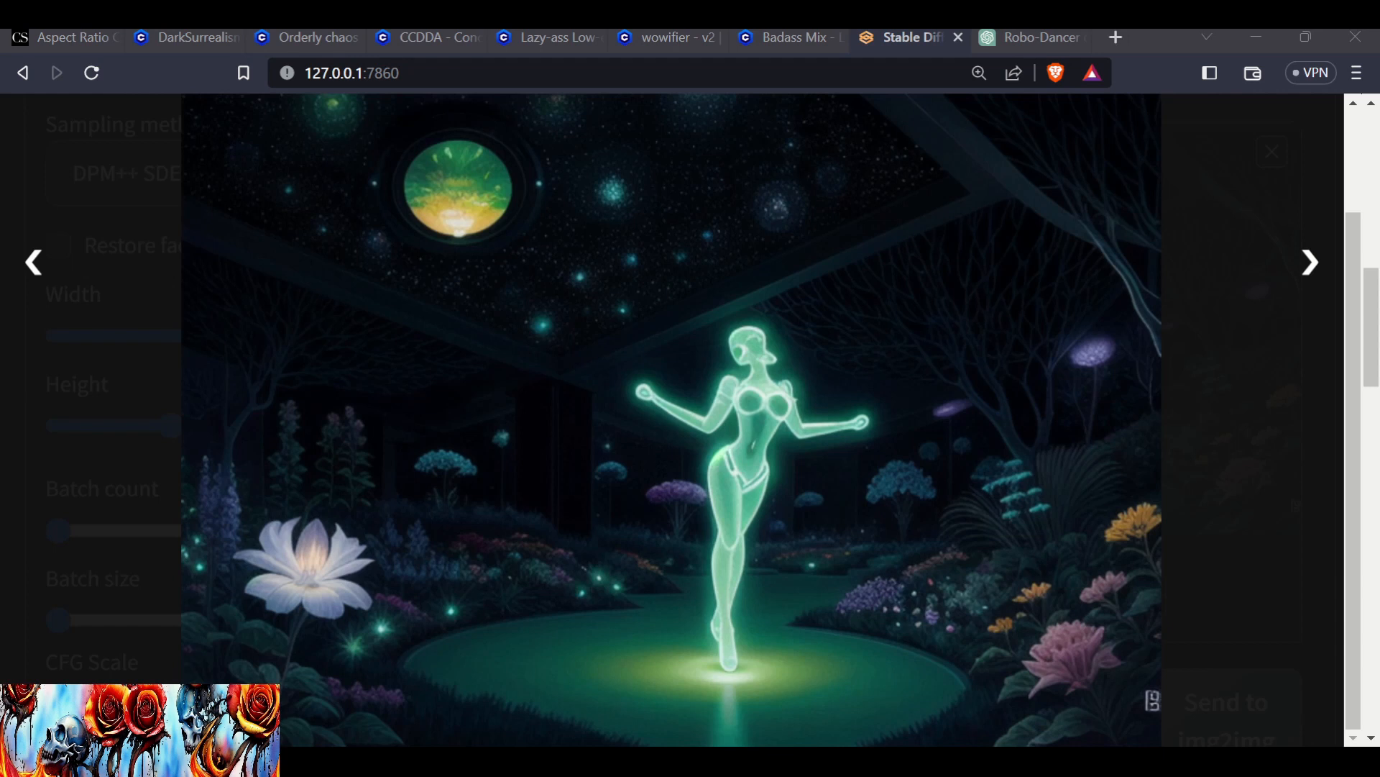
Examine the newly generated images one after another in the full-size viewer, comparing the result of each GPT-4 prompt.
left_click(1310, 263)
scroll(820, 406, "down", 1)
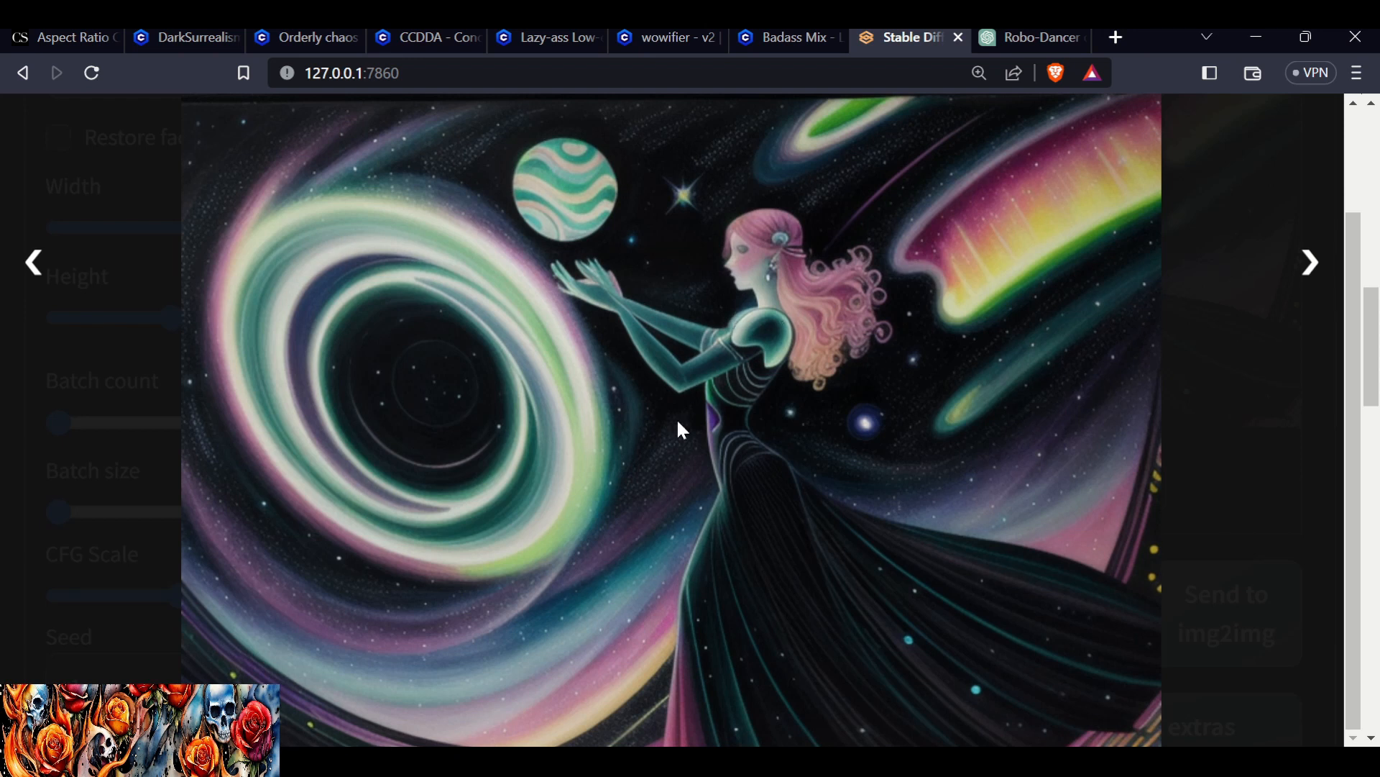
left_click(1309, 263)
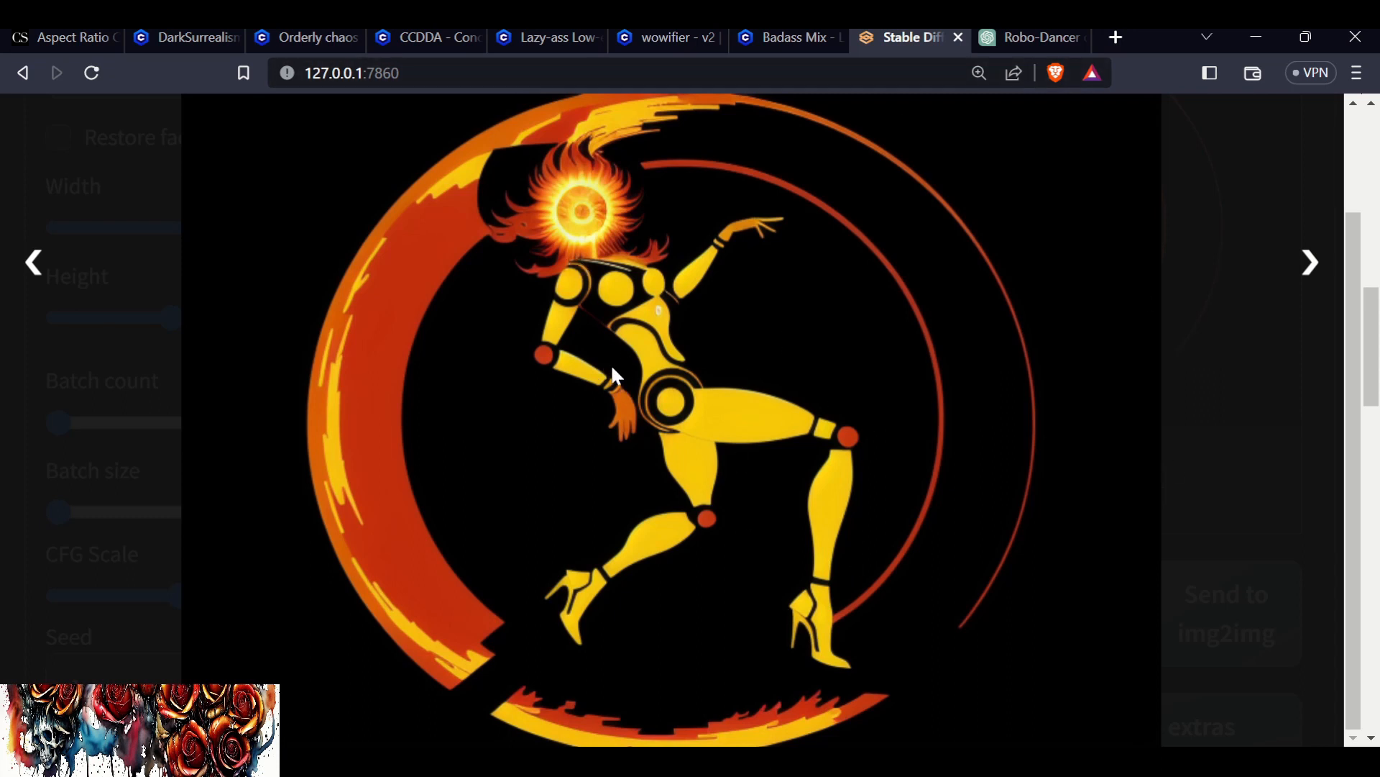
left_click(1317, 285)
scroll(654, 425, "down", 2)
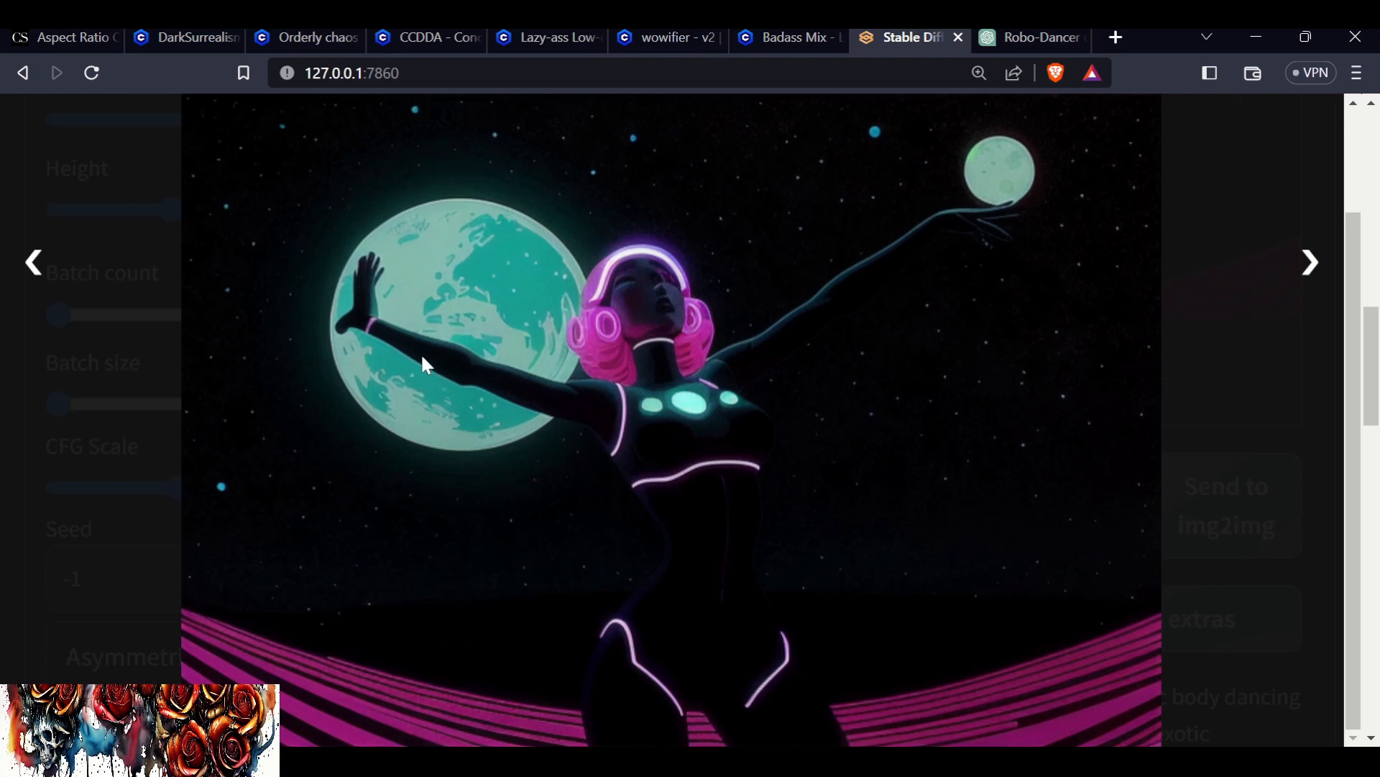
left_click(1307, 266)
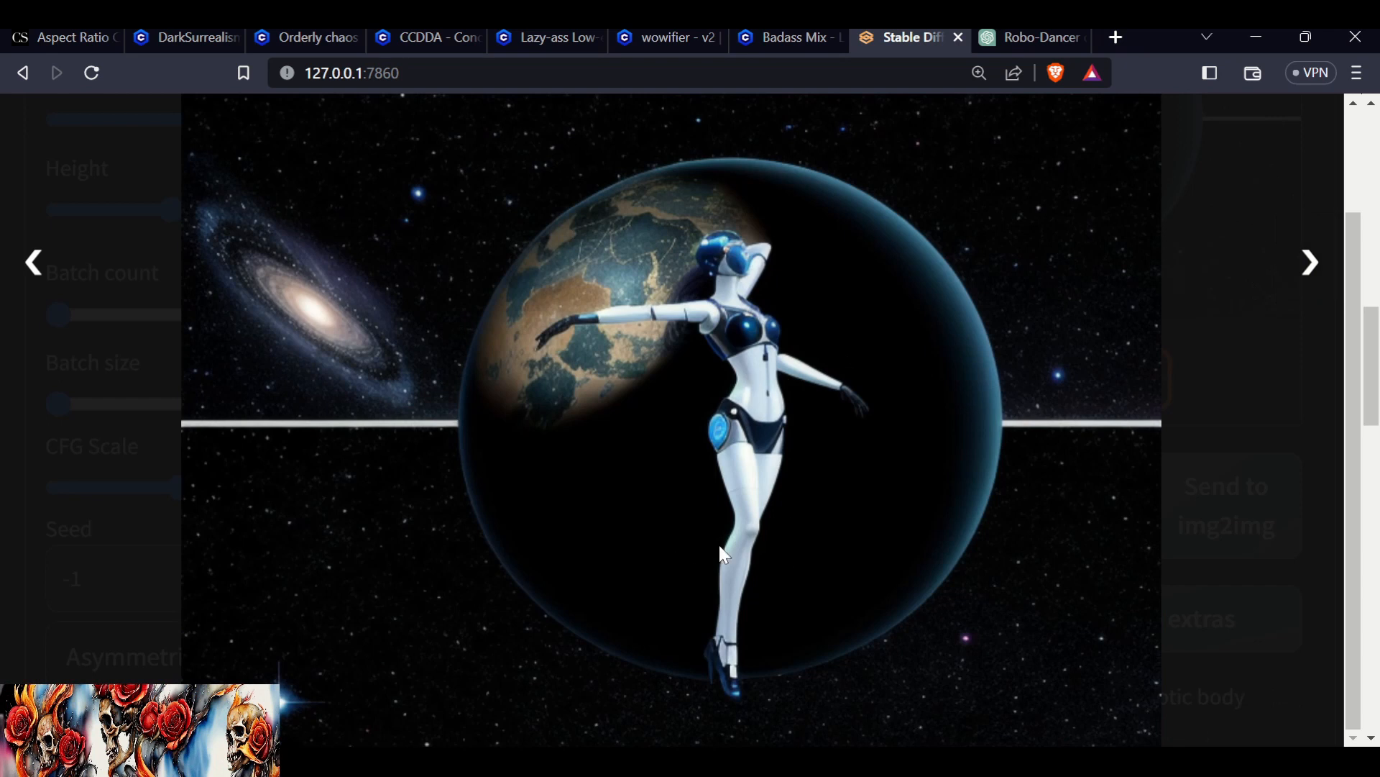
left_click(1298, 268)
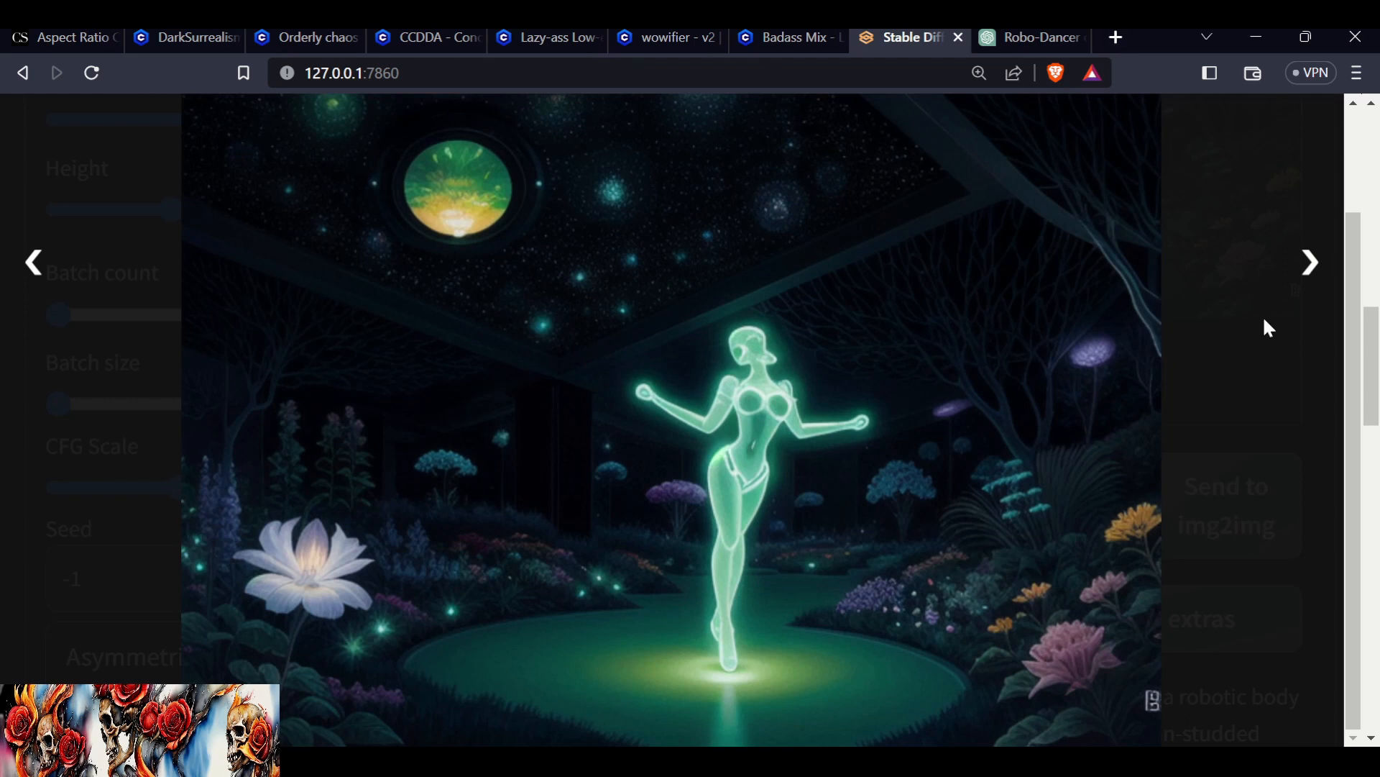
left_click(1300, 270)
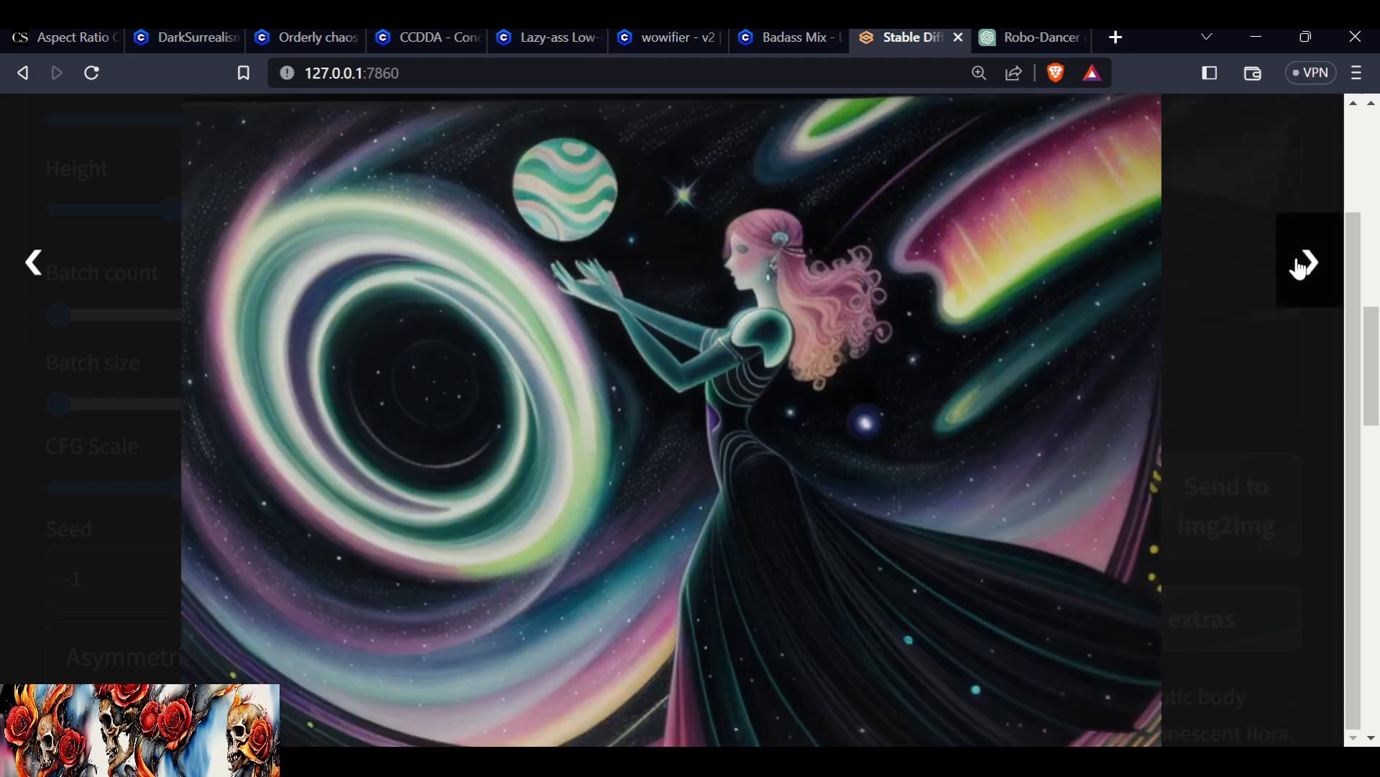
Return to the bioluminescent-flora image, close the full-size viewer and review that image's prompt and generation details.
left_click(54, 291)
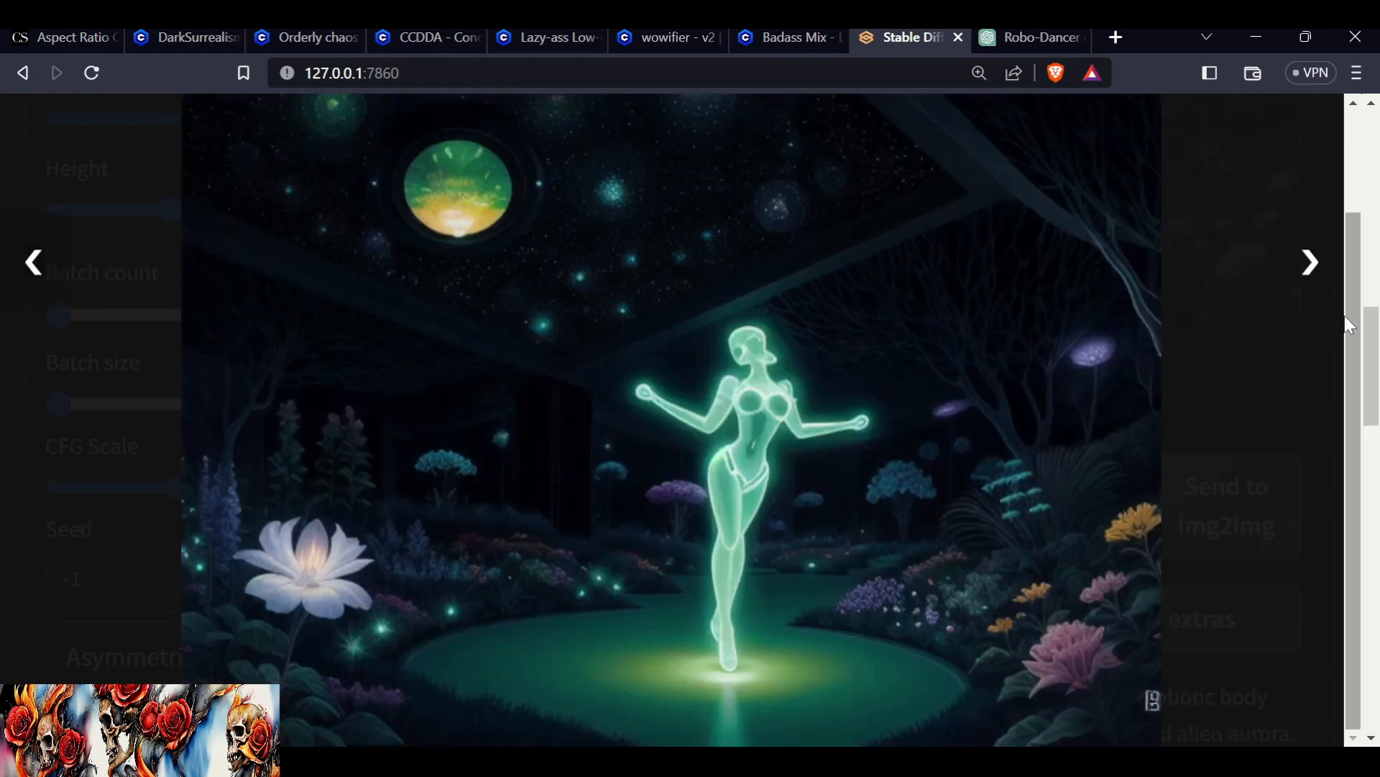
left_click(1276, 326)
scroll(870, 510, "down", 10)
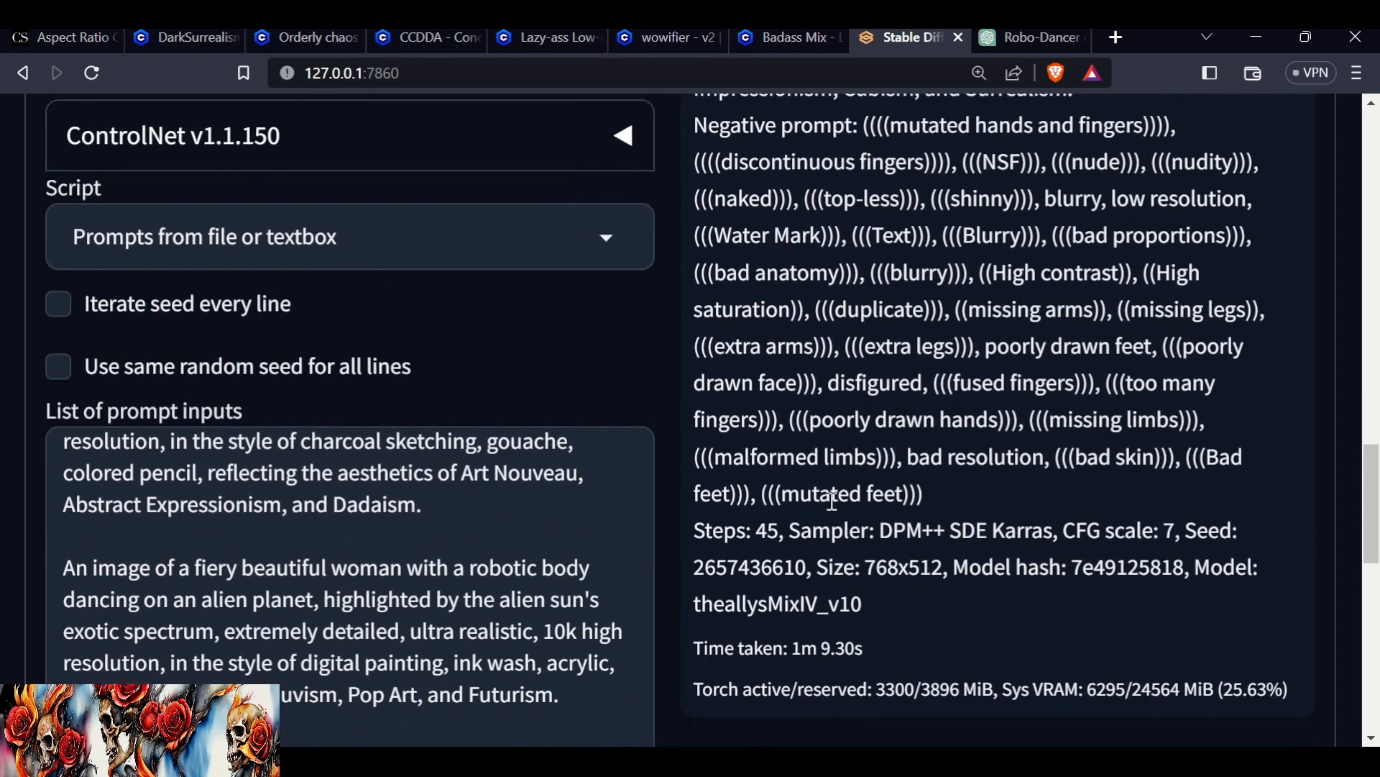
scroll(101, 446, "up", 10)
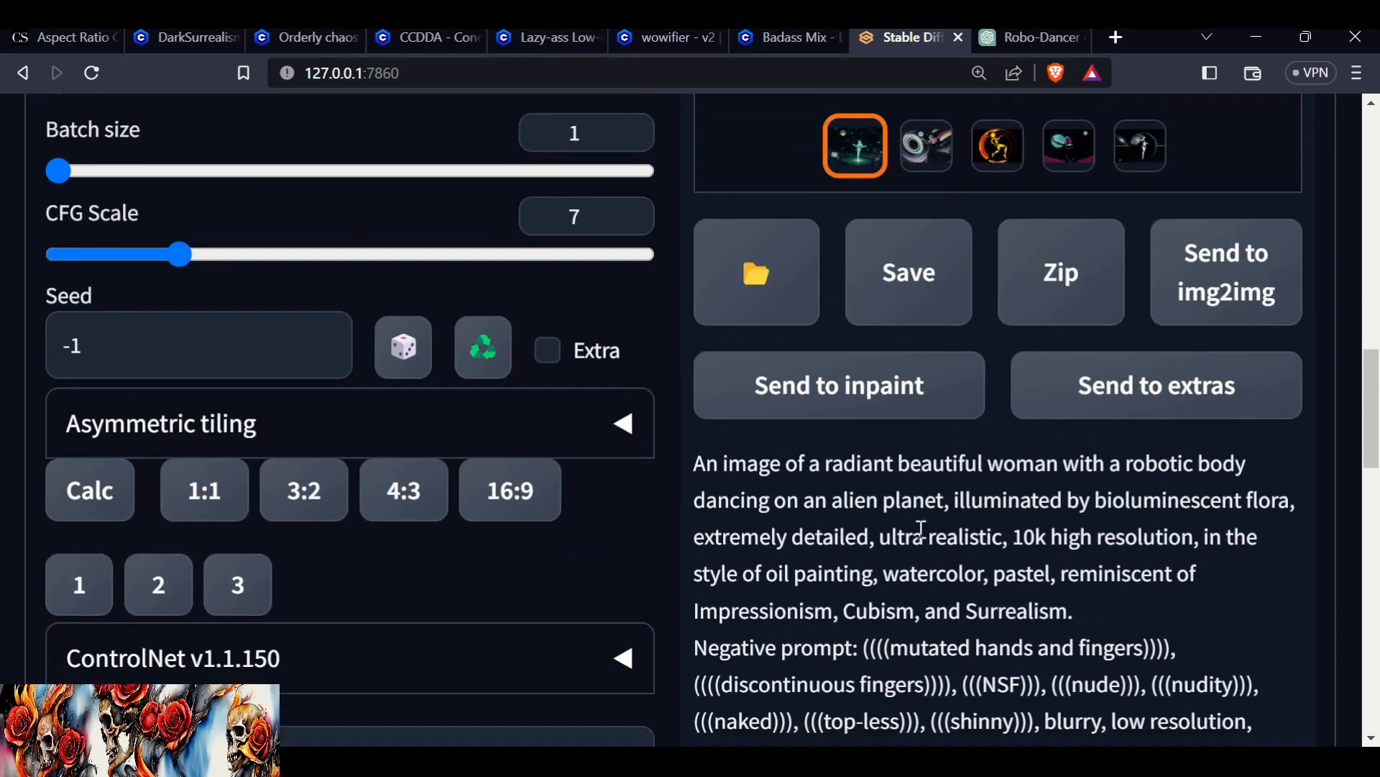
scroll(921, 530, "down", 10)
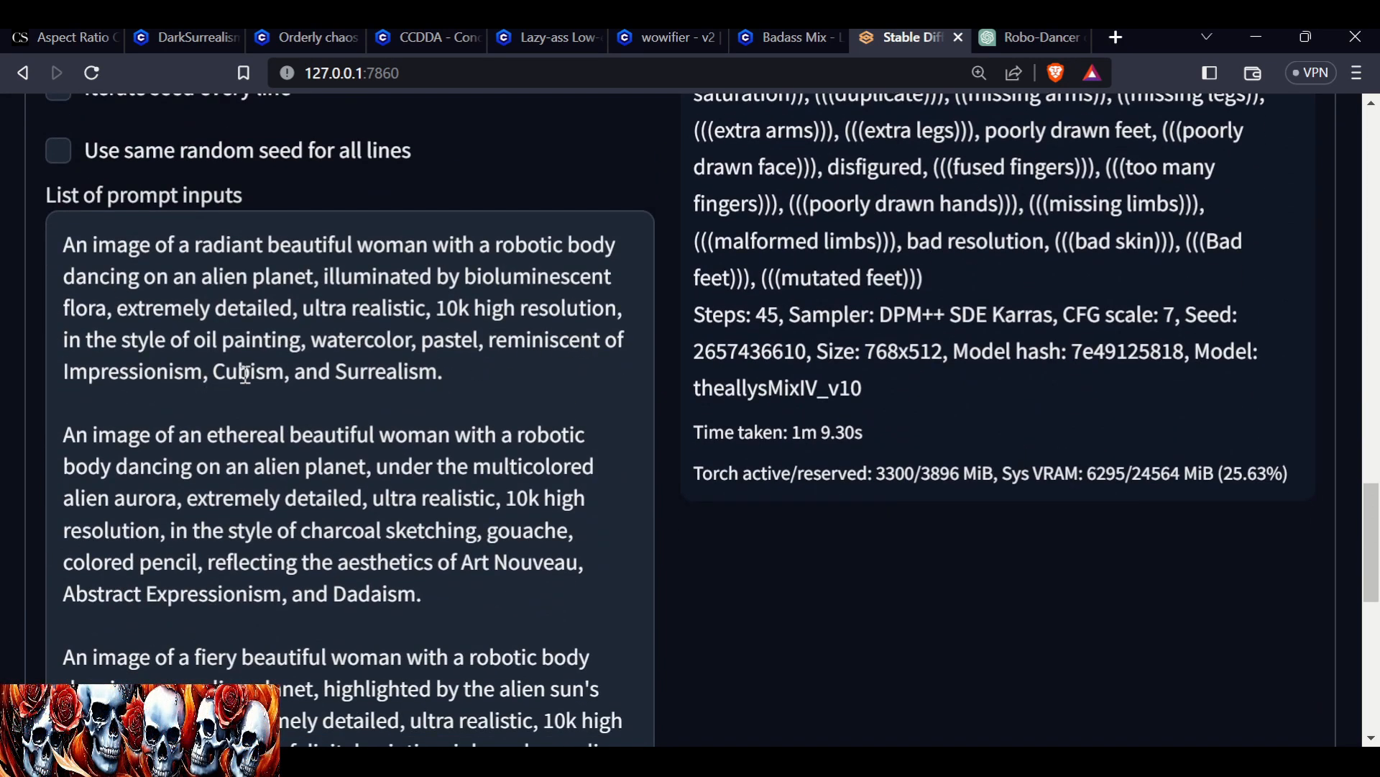
Copy the first prompt, the radiant woman lit by bioluminescent flora, from the prompt list and set the script to None.
left_click_drag(63, 245, 478, 367)
key("ctrl+c")
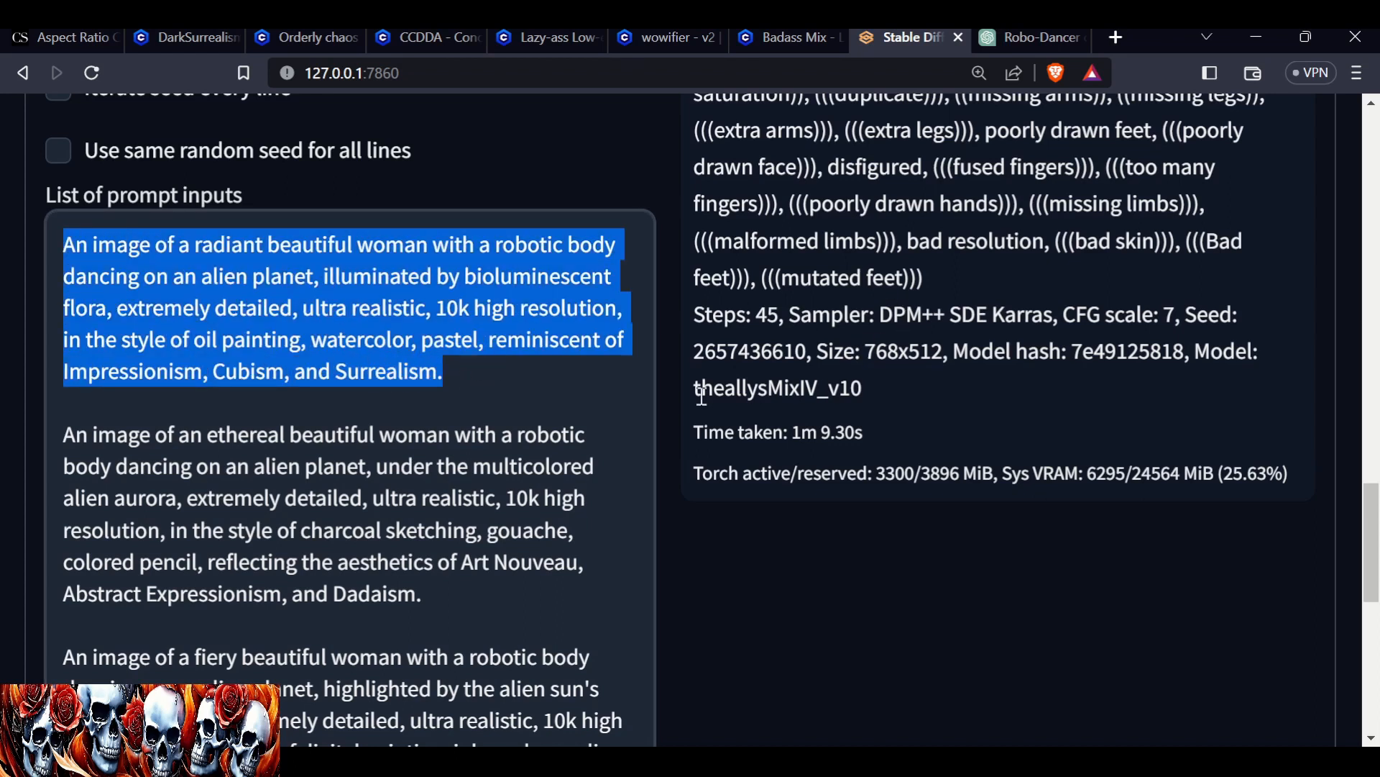
scroll(701, 394, "up", 3)
left_click(611, 233)
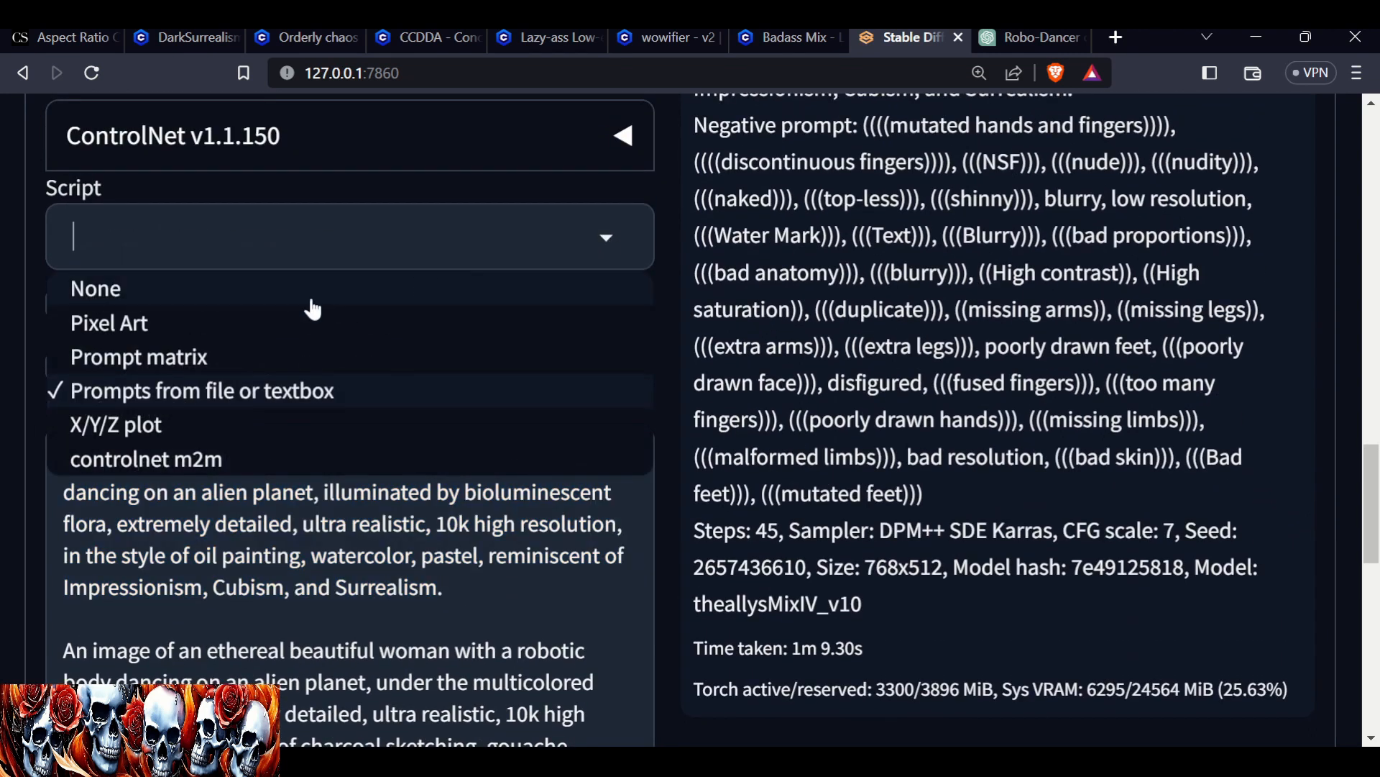
left_click(313, 300)
Paste the copied radiant-woman prompt into the empty main prompt.
scroll(935, 395, "up", 12)
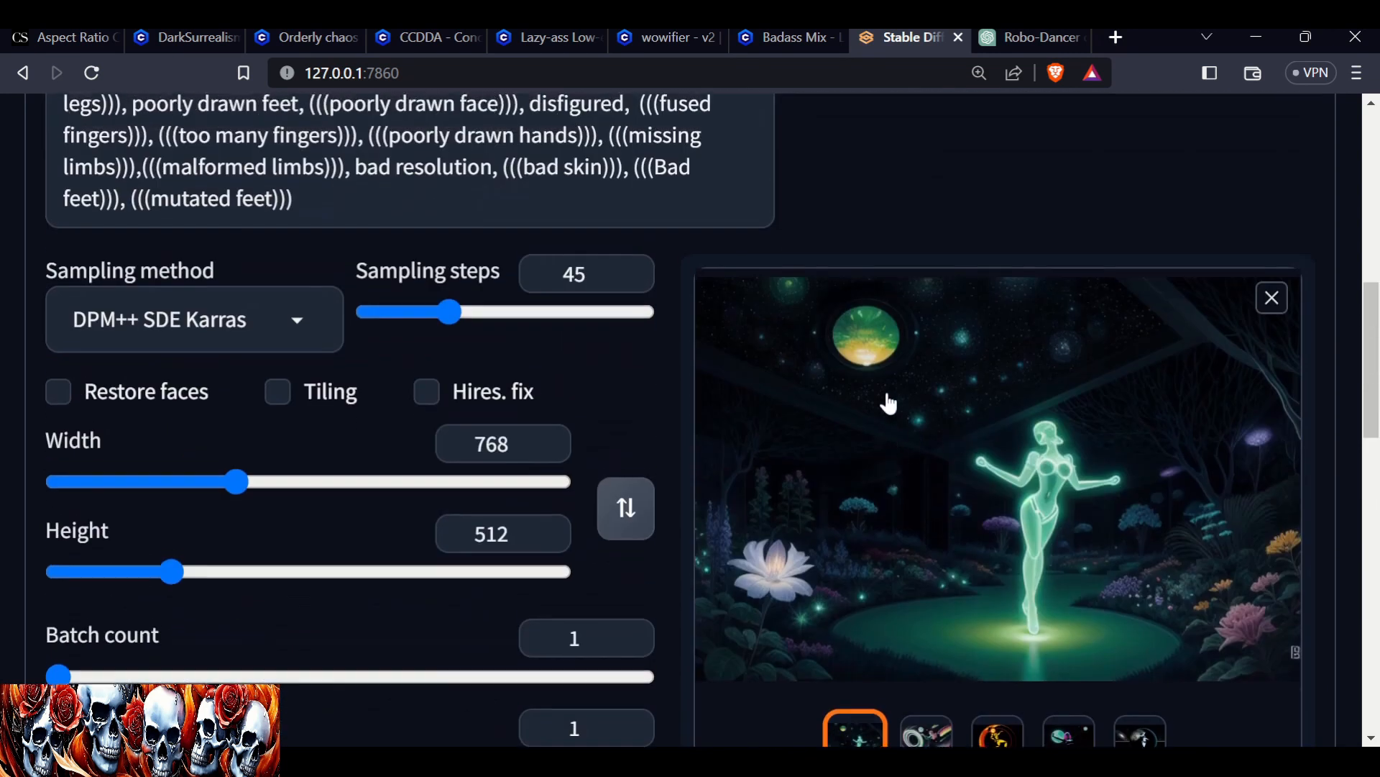
scroll(890, 404, "up", 10)
left_click(173, 500)
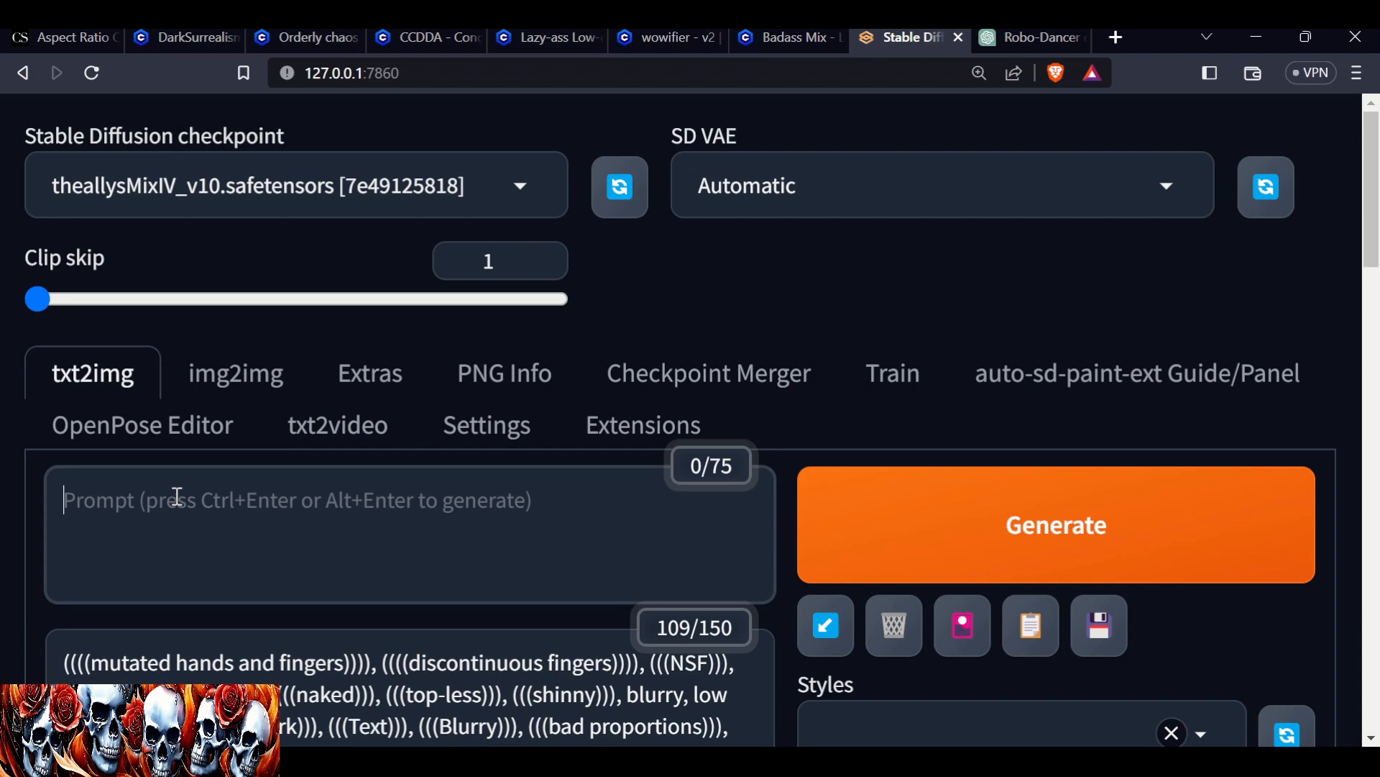
key("ctrl+v")
scroll(906, 508, "down", 1)
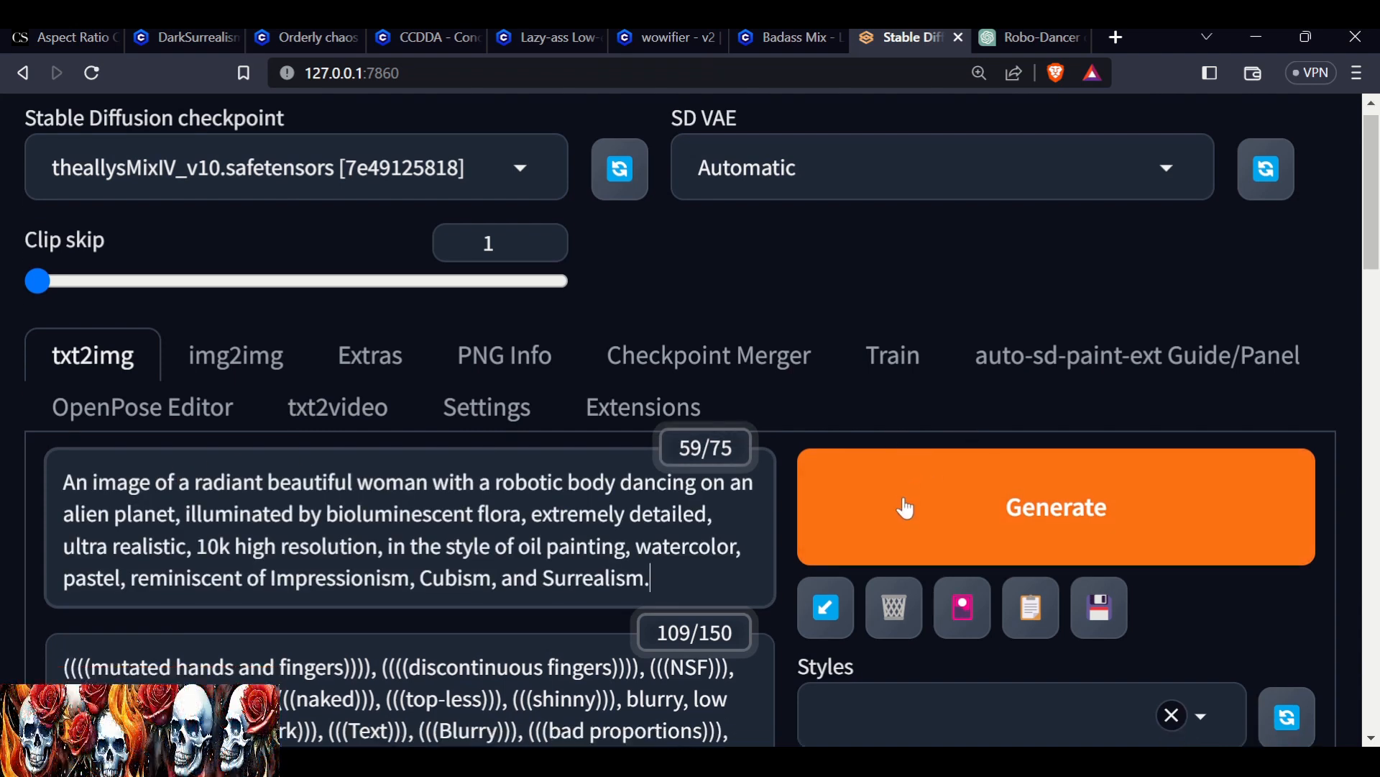
Set the batch count to 5 and generate images from the radiant-woman prompt.
scroll(906, 508, "down", 10)
left_click(629, 512)
left_click(629, 512)
left_click(629, 512)
left_click(629, 512)
scroll(965, 480, "up", 6)
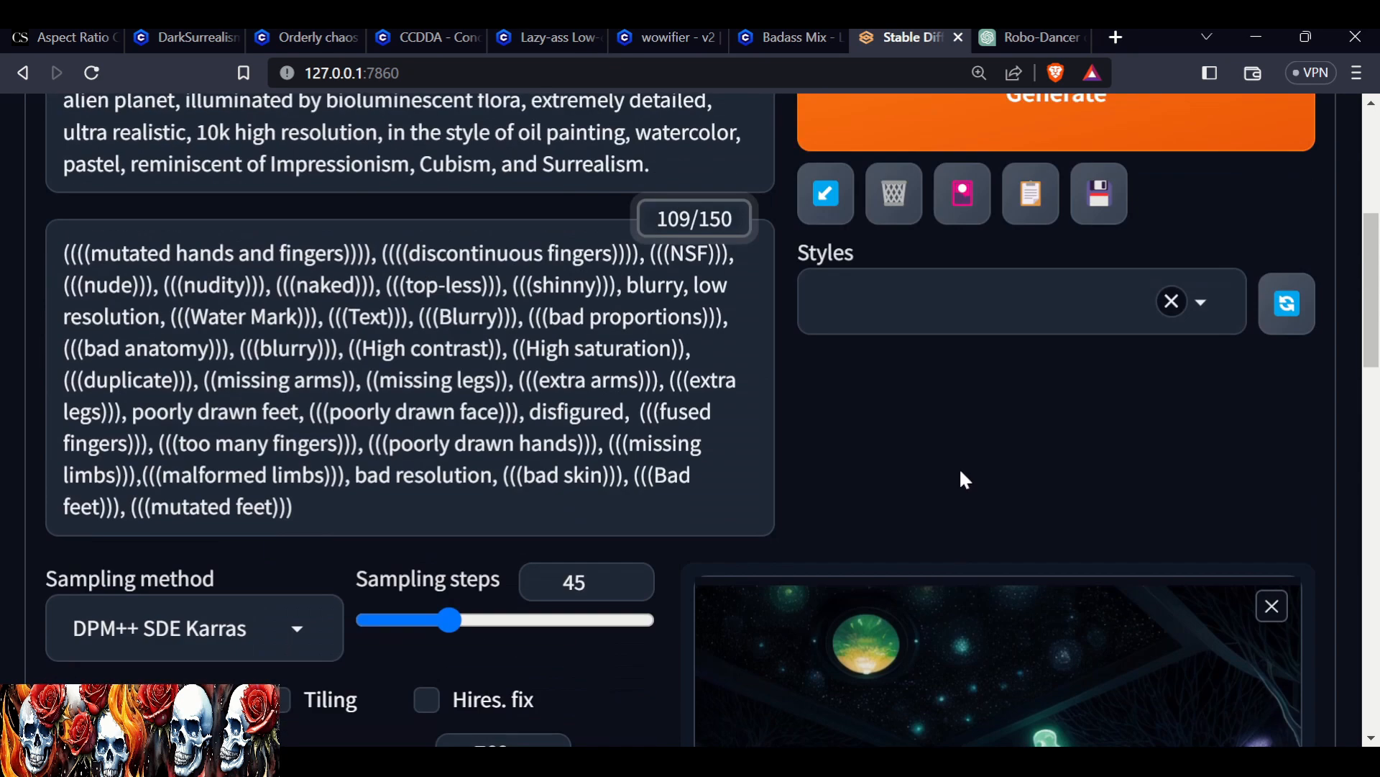
scroll(948, 473, "up", 3)
scroll(947, 495, "up", 2)
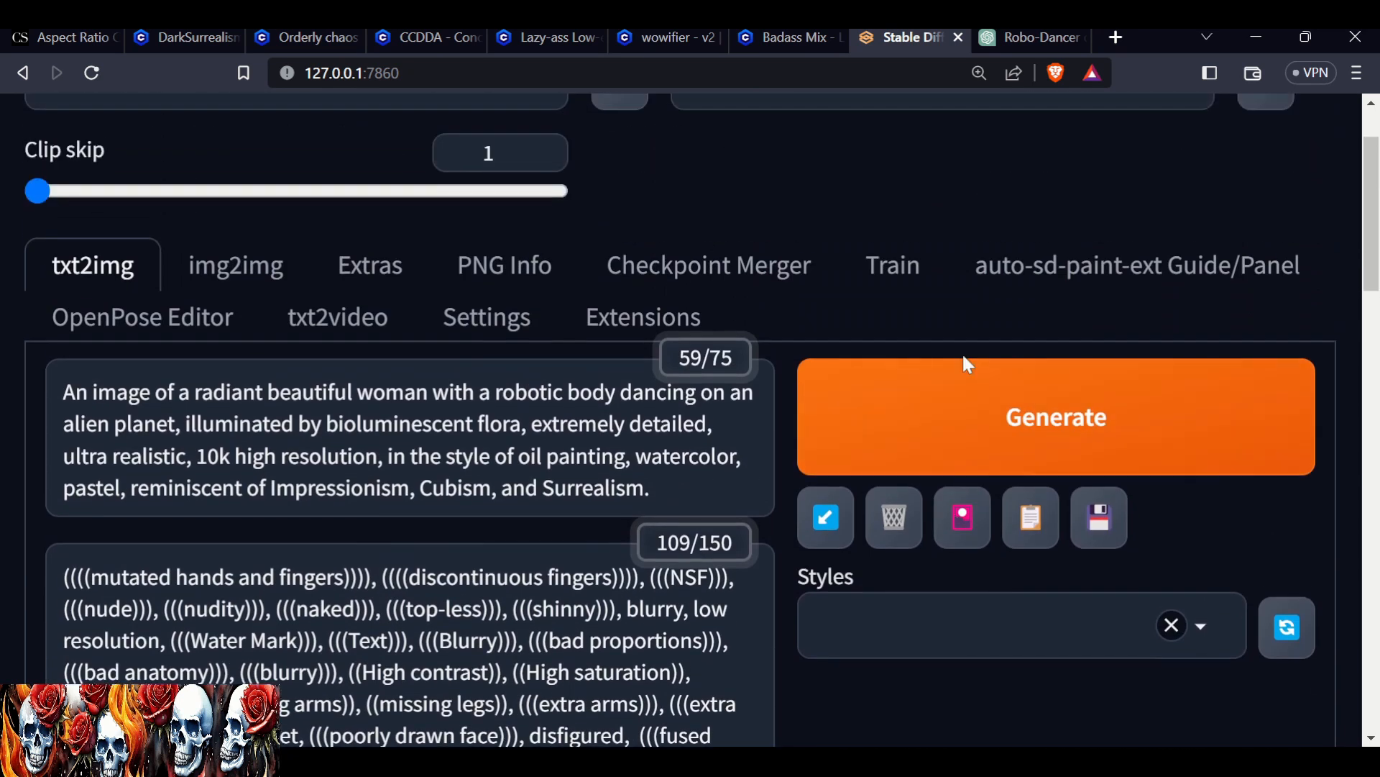
left_click(964, 412)
Examine the five bioluminescent robot-woman images one after another at full size, then close the viewer.
scroll(985, 431, "down", 8)
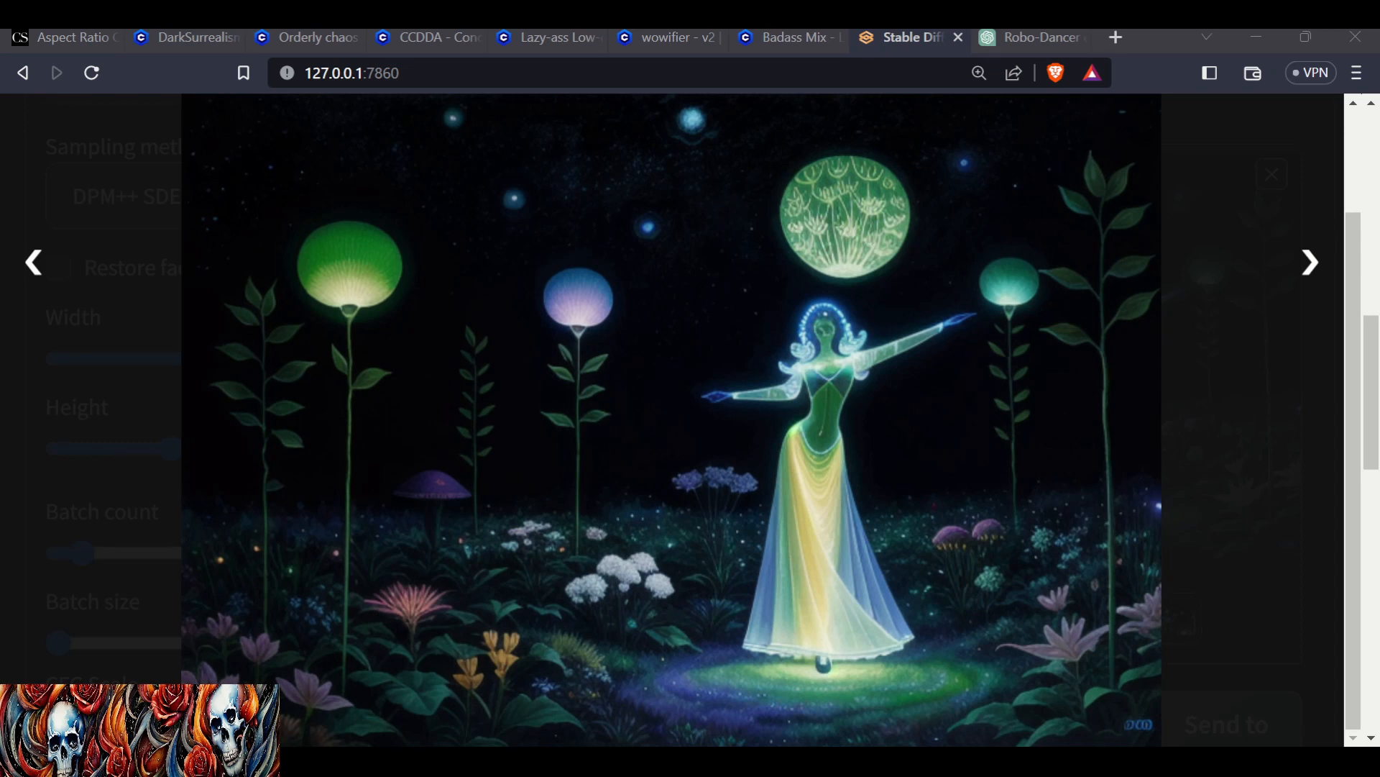
left_click(1310, 262)
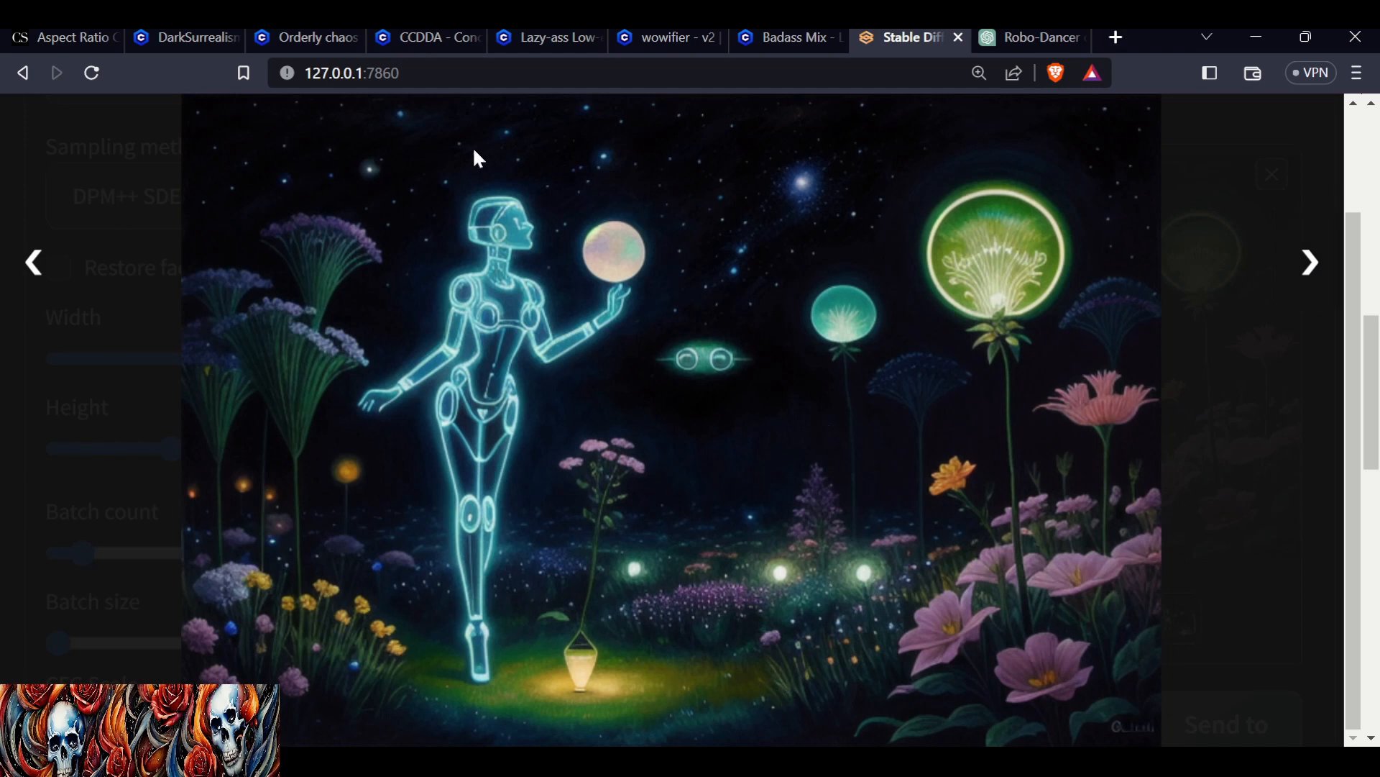
left_click(1313, 264)
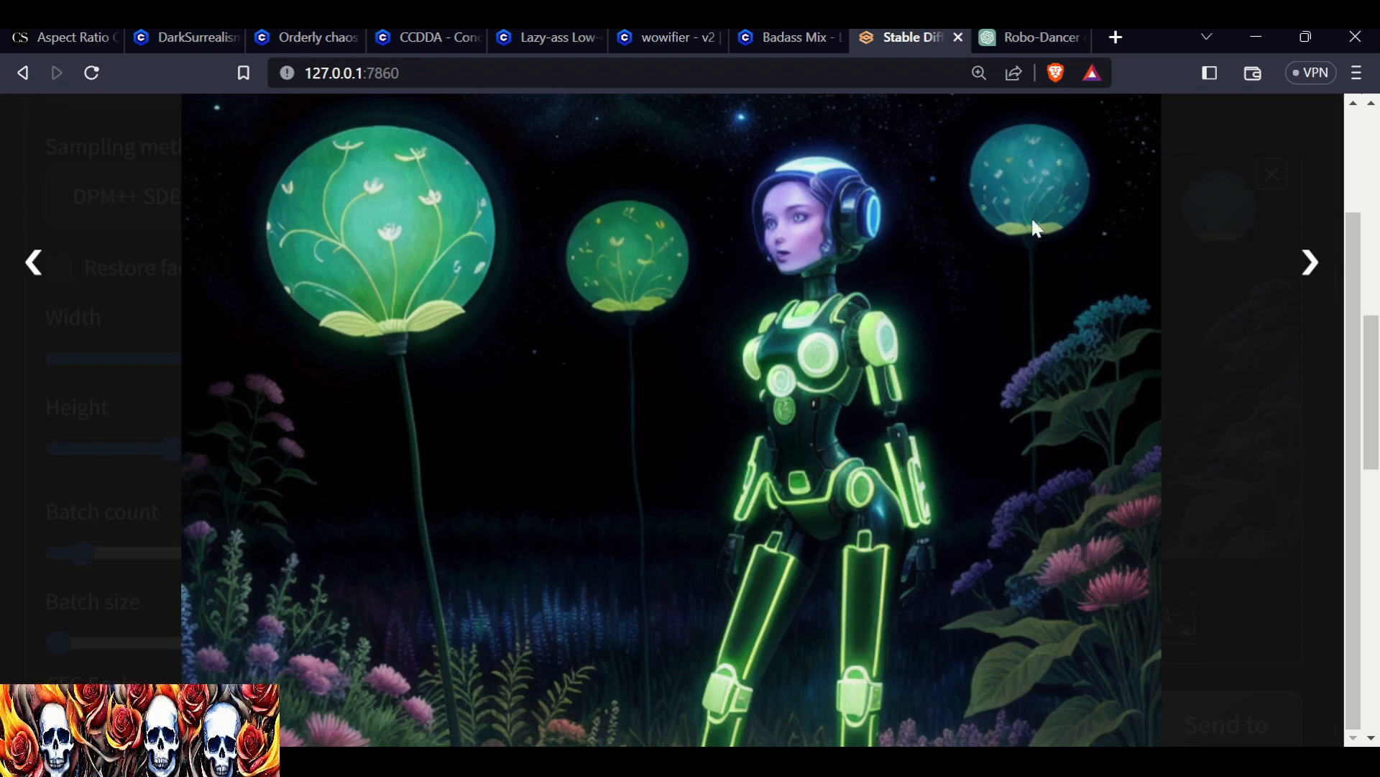
left_click(1317, 263)
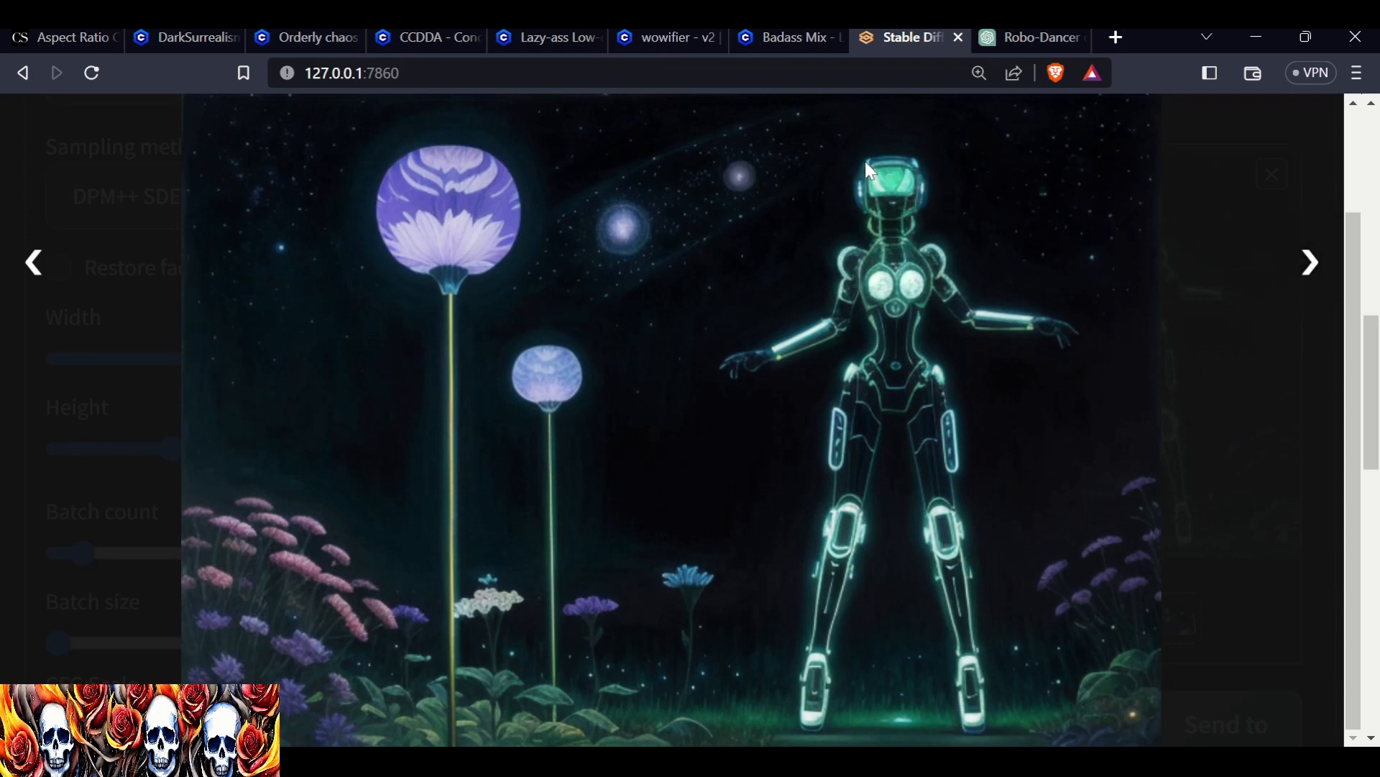
left_click(1321, 271)
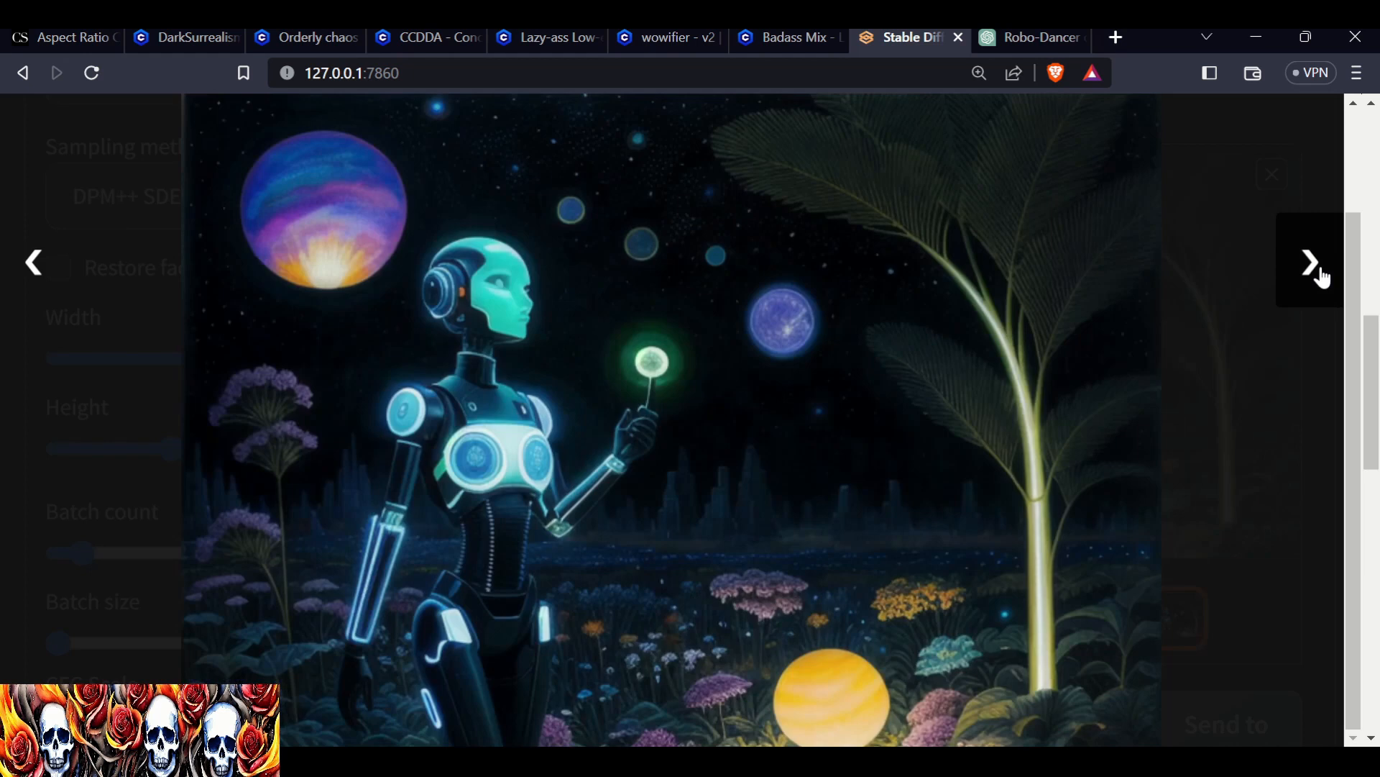
left_click(1320, 272)
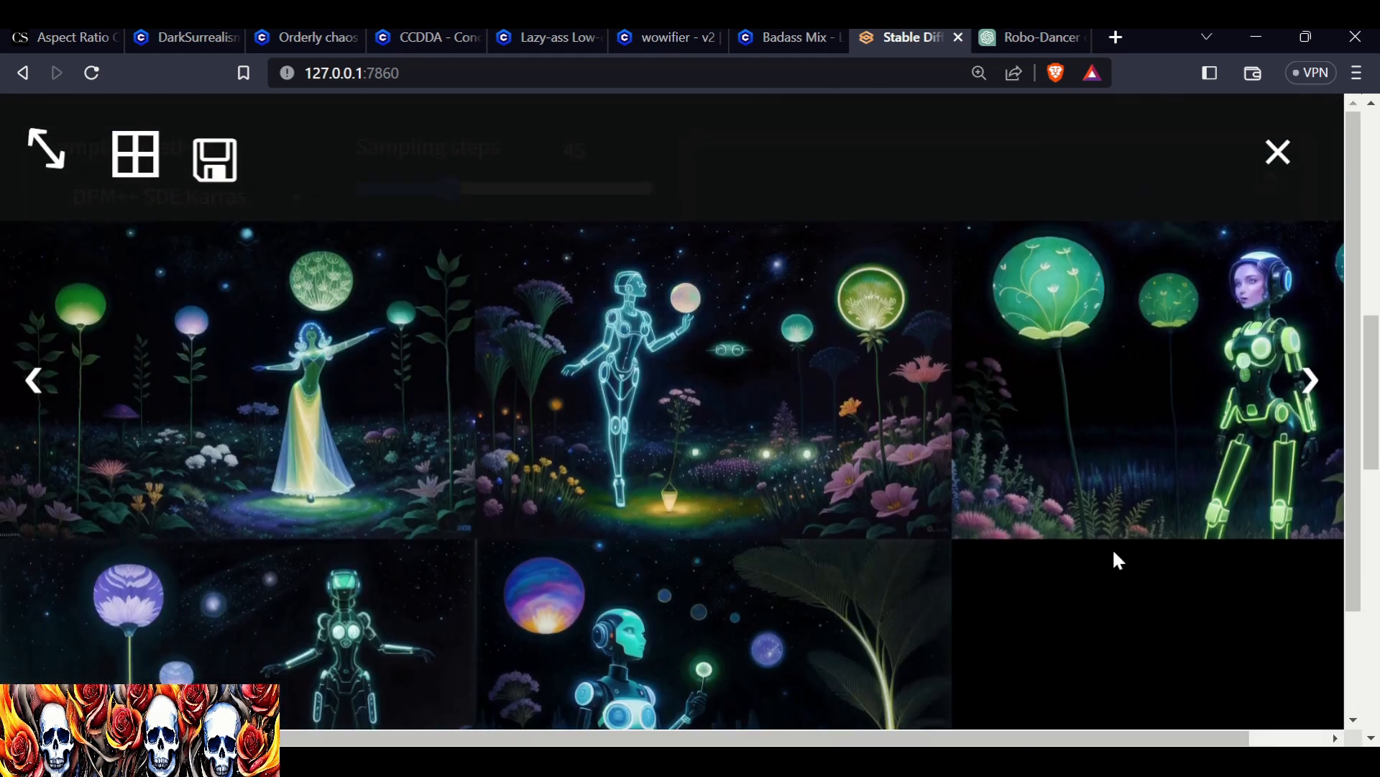
left_click(1278, 152)
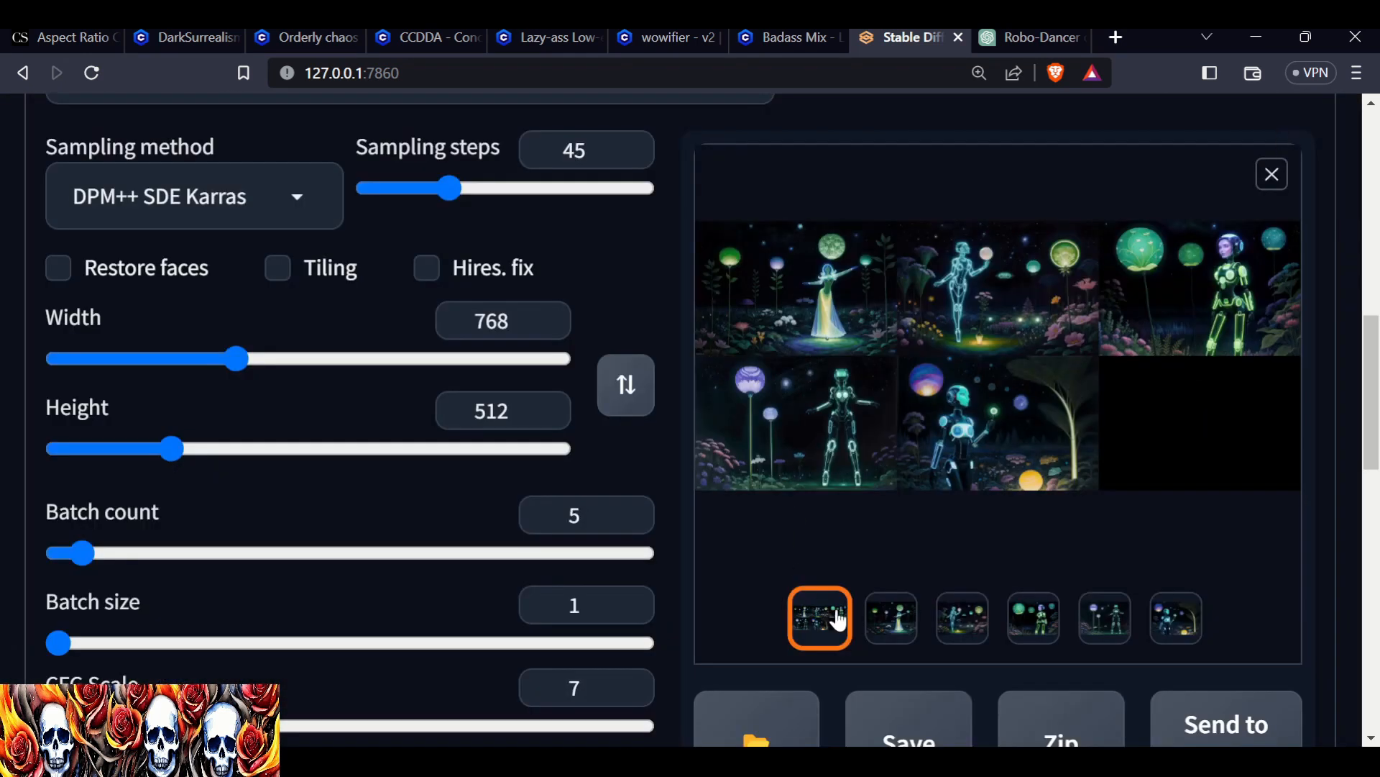
Append ", by mooncryptowow, <lora:wowifier_v10:0.8>" to the end of the prompt and generate a new batch.
scroll(861, 616, "up", 5)
scroll(860, 617, "up", 4)
left_click(687, 600)
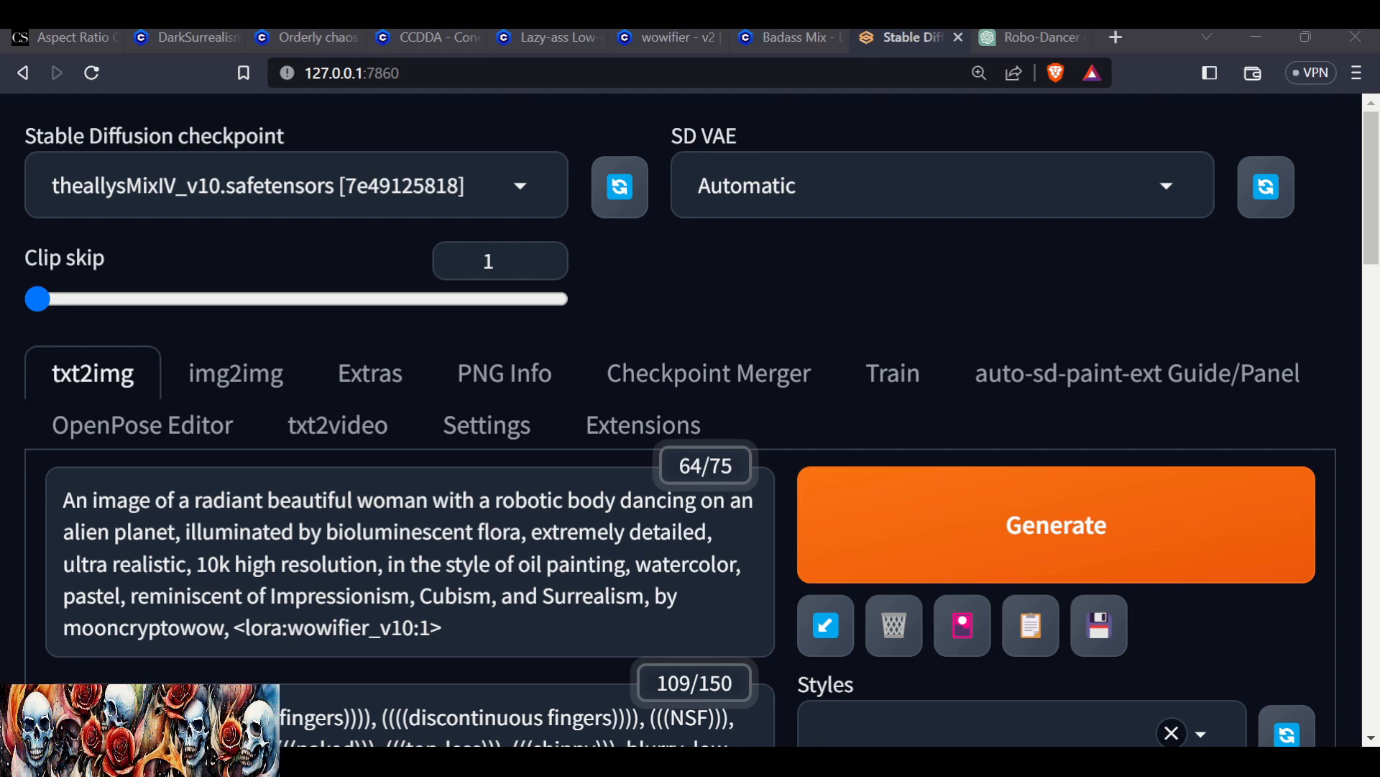
key("alt+Tab")
key("BackSpace")
type("0.8")
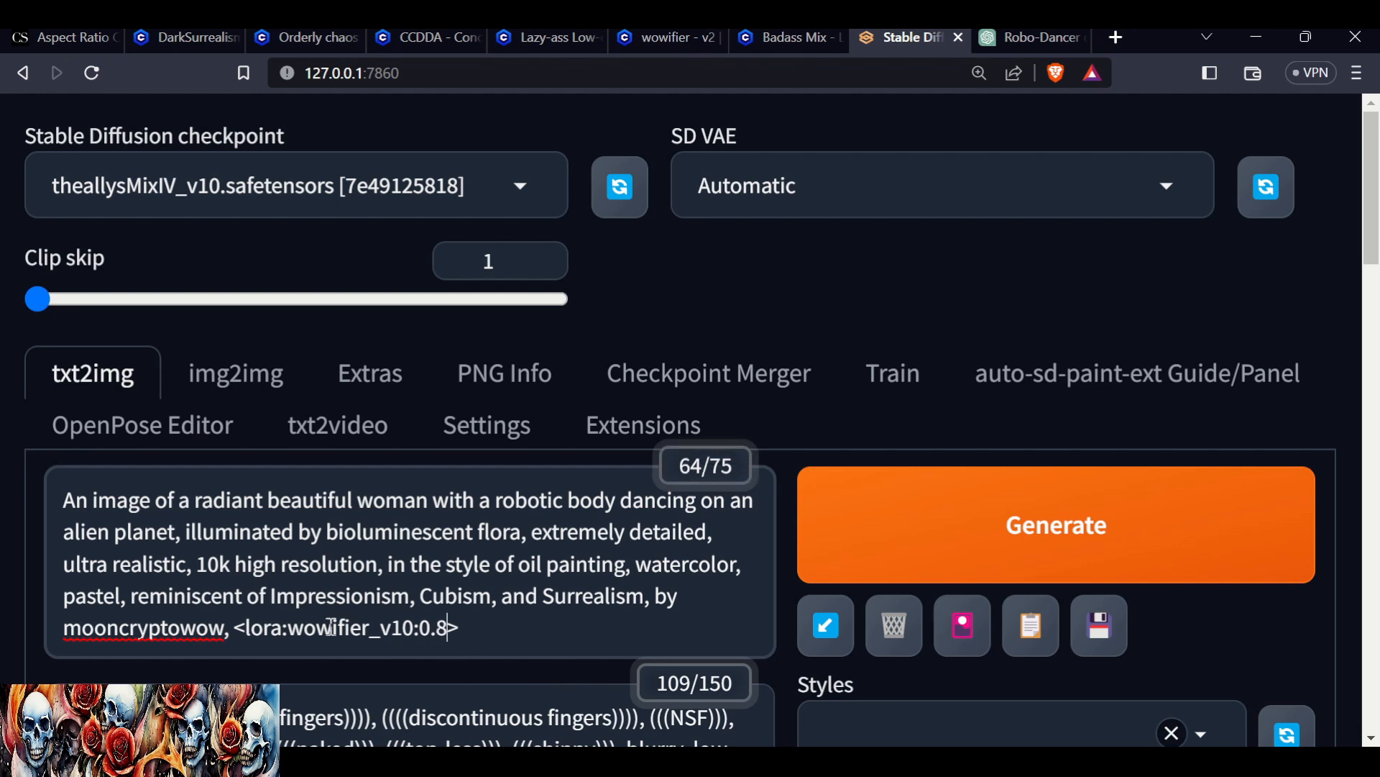
left_click(1010, 303)
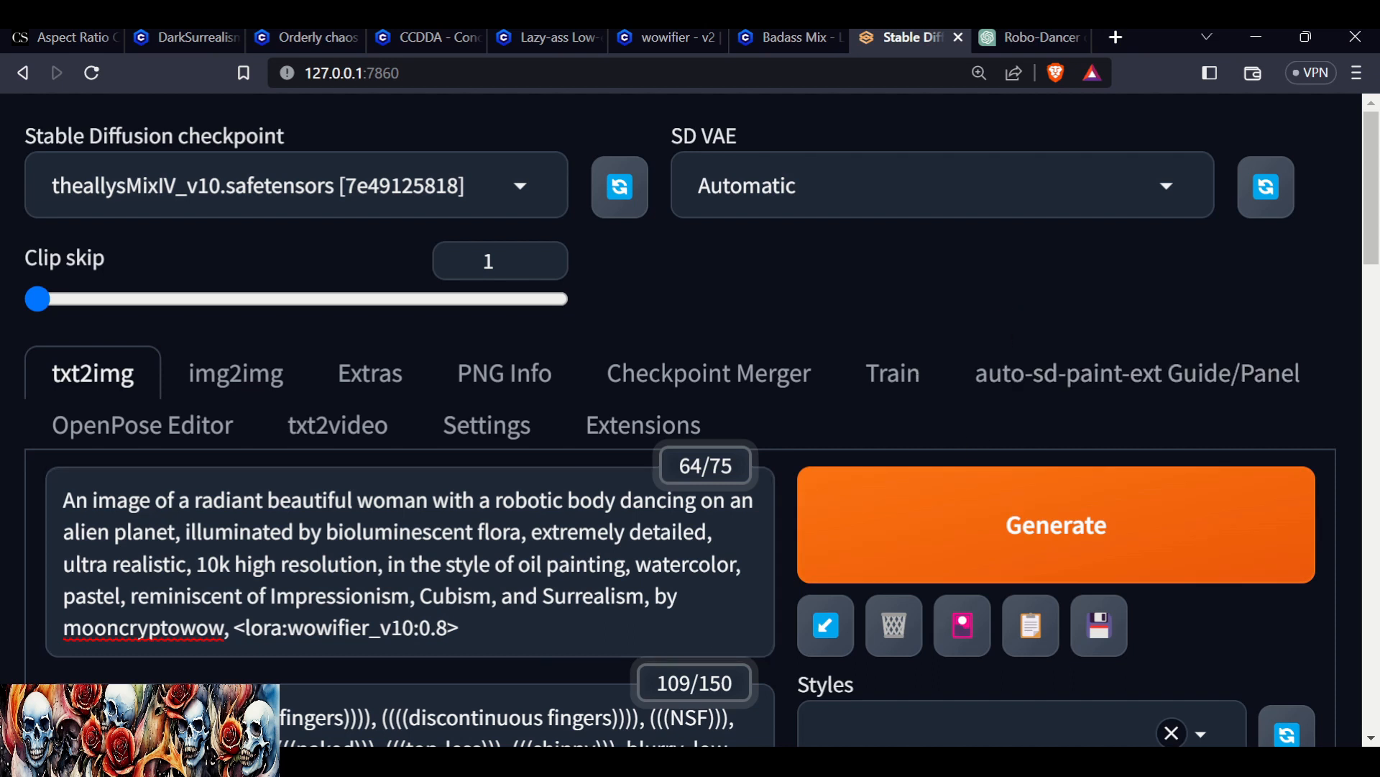
left_click(955, 531)
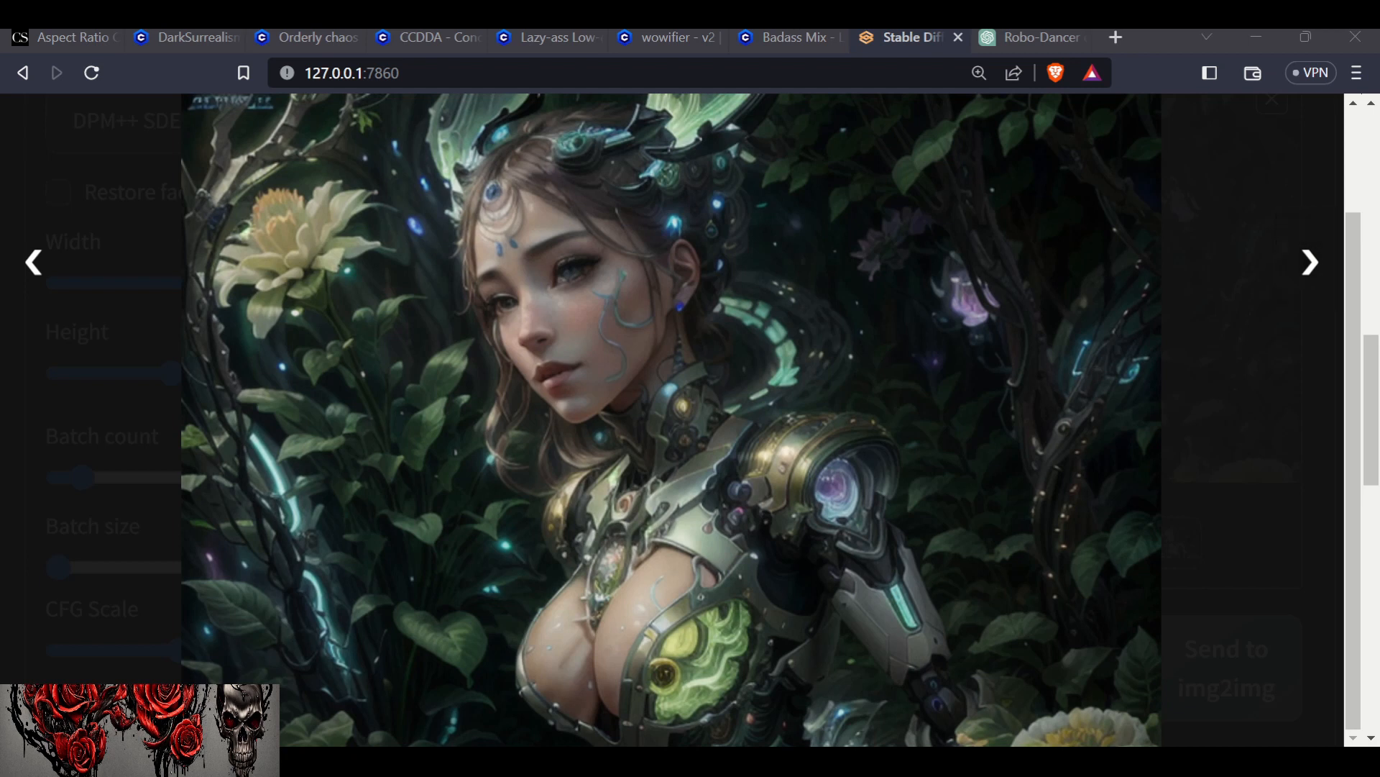
Examine the images made with the wowifier LoRA one after another at full size, then leave the viewer.
left_click(1309, 262)
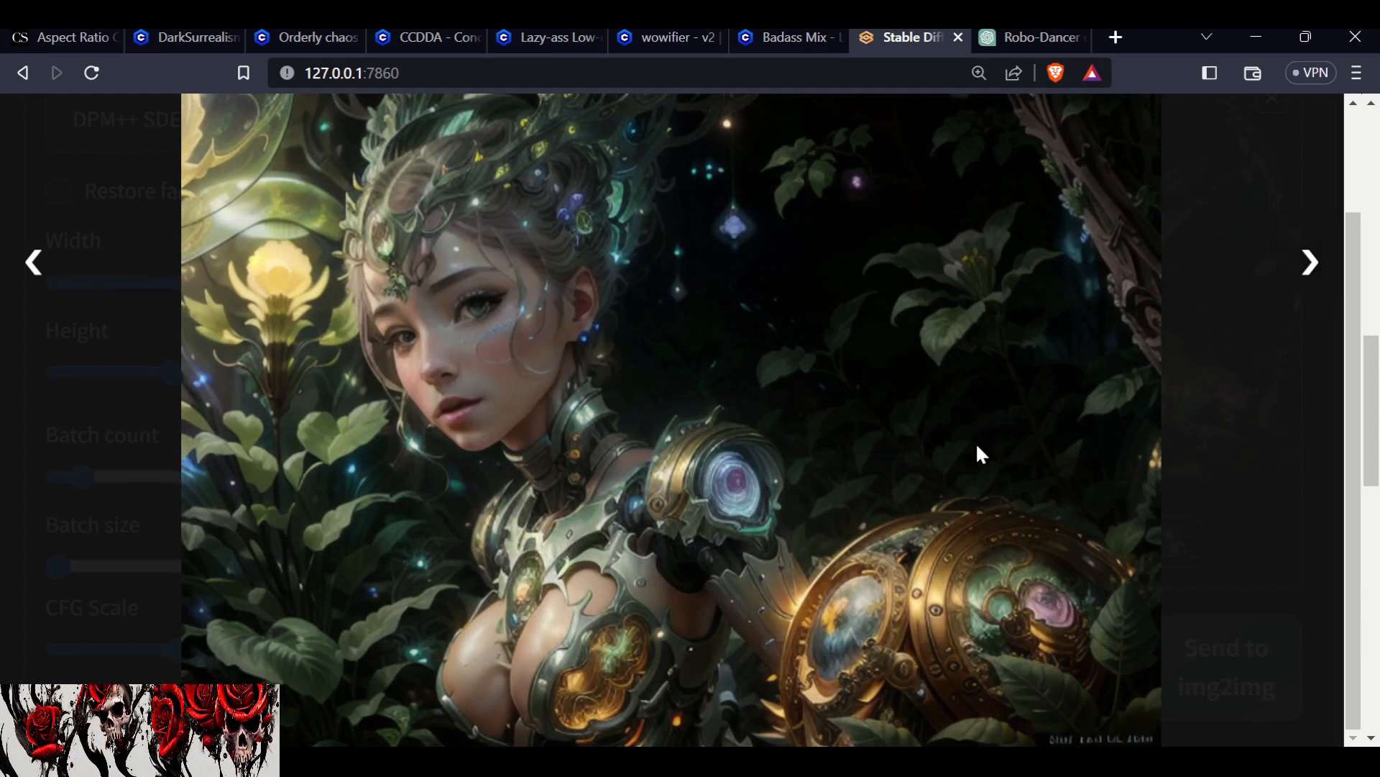
scroll(934, 655, "down", 3)
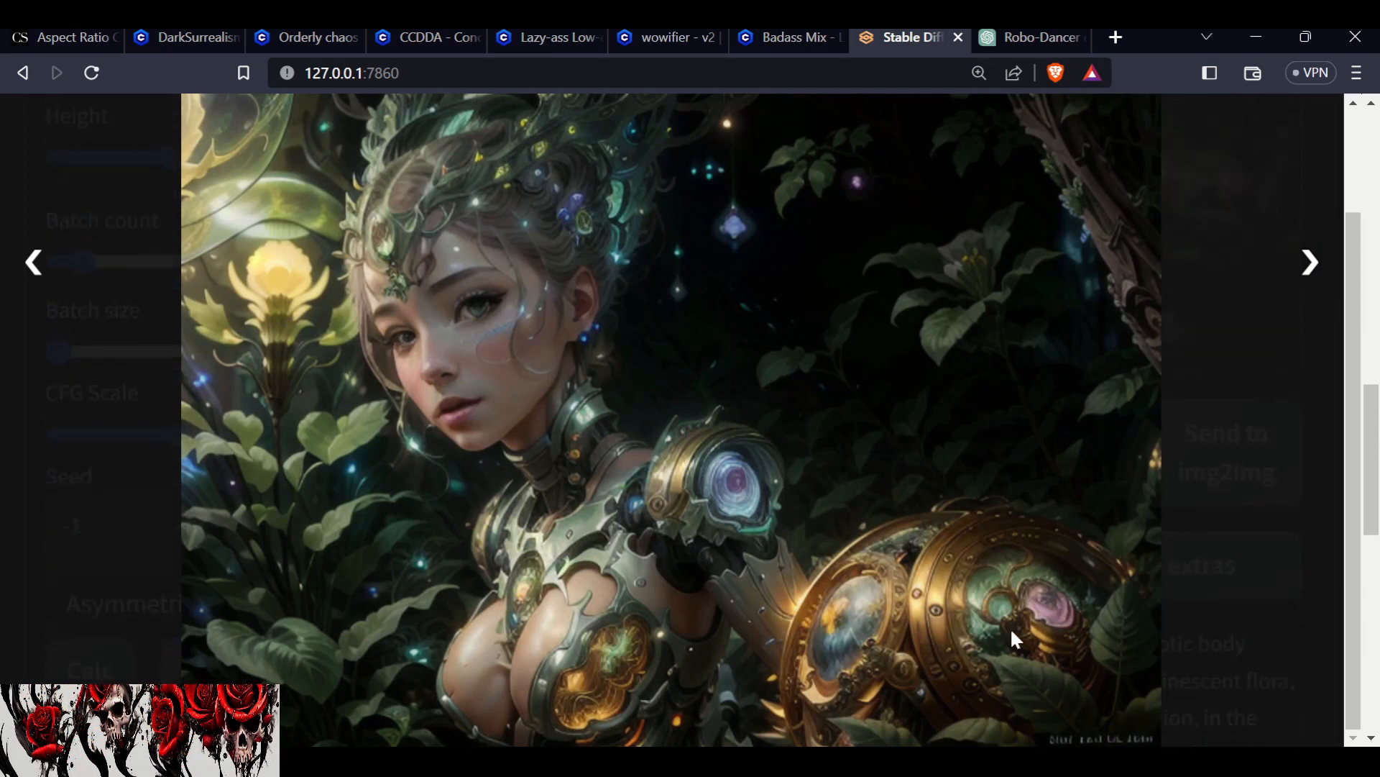
left_click(1309, 263)
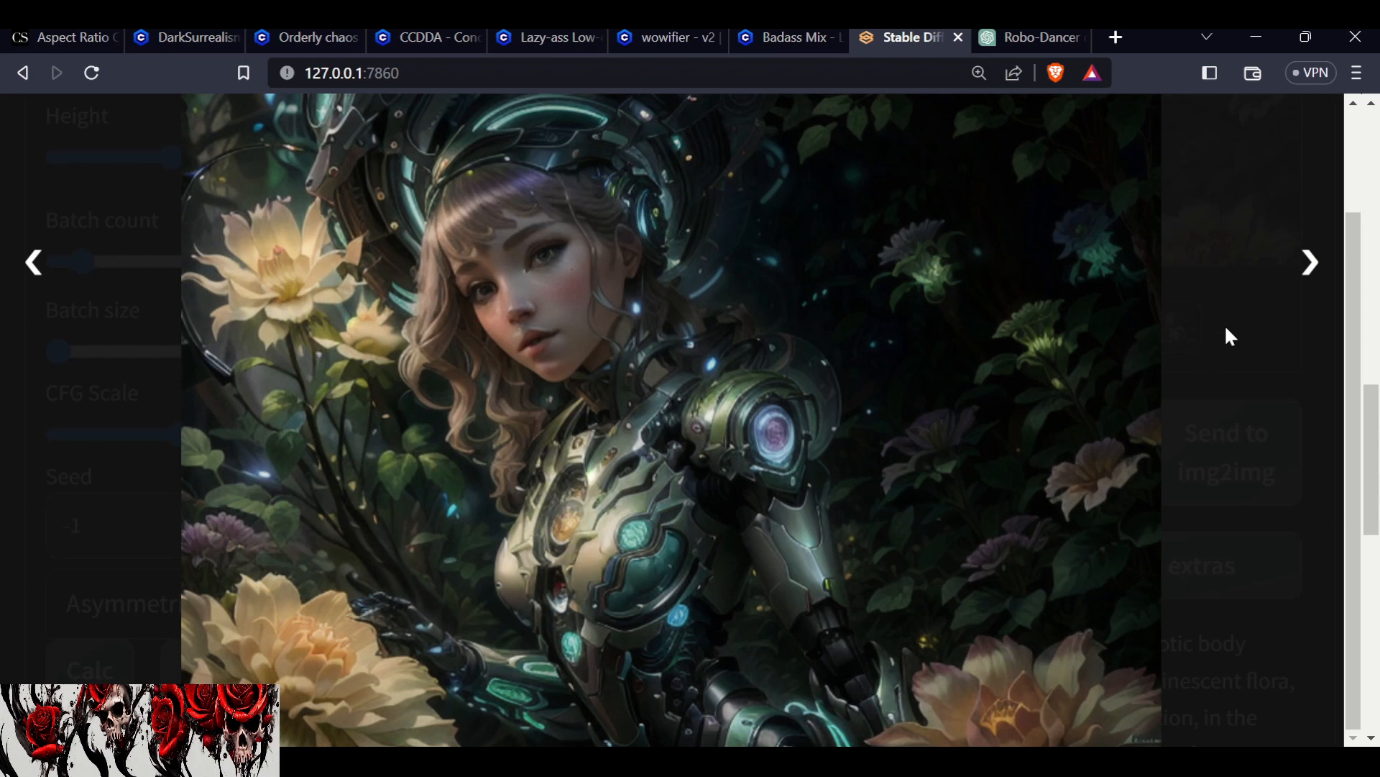
left_click(1309, 263)
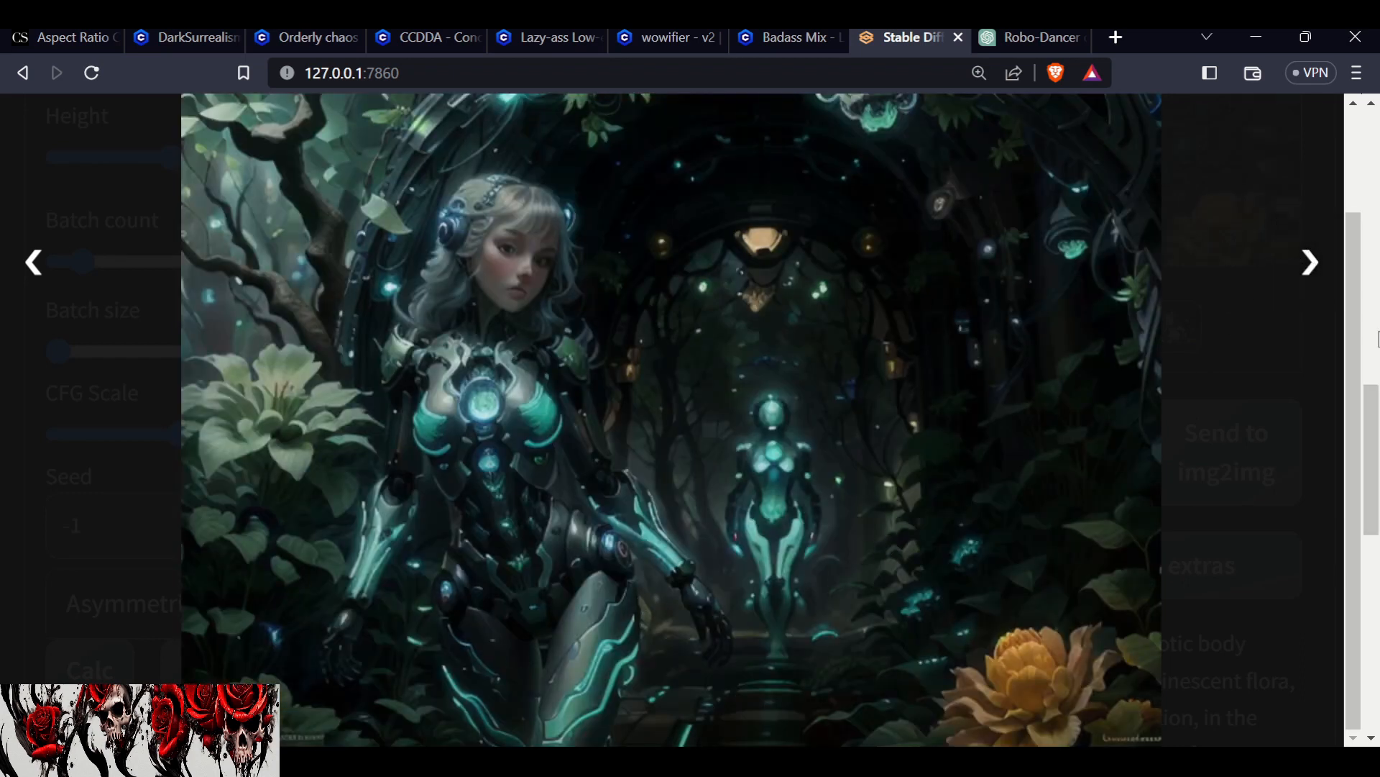
left_click(1301, 275)
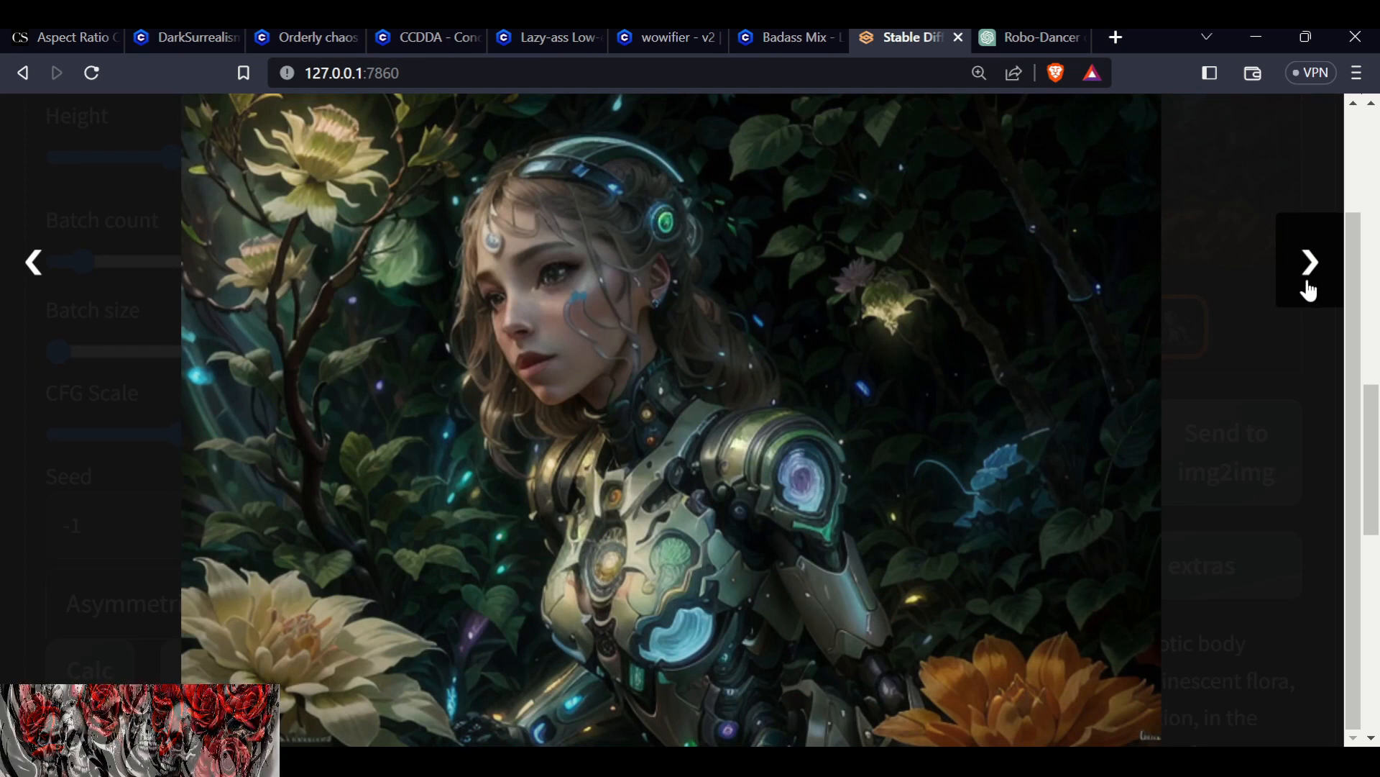
left_click(1305, 271)
left_click(1235, 579)
scroll(931, 487, "up", 15)
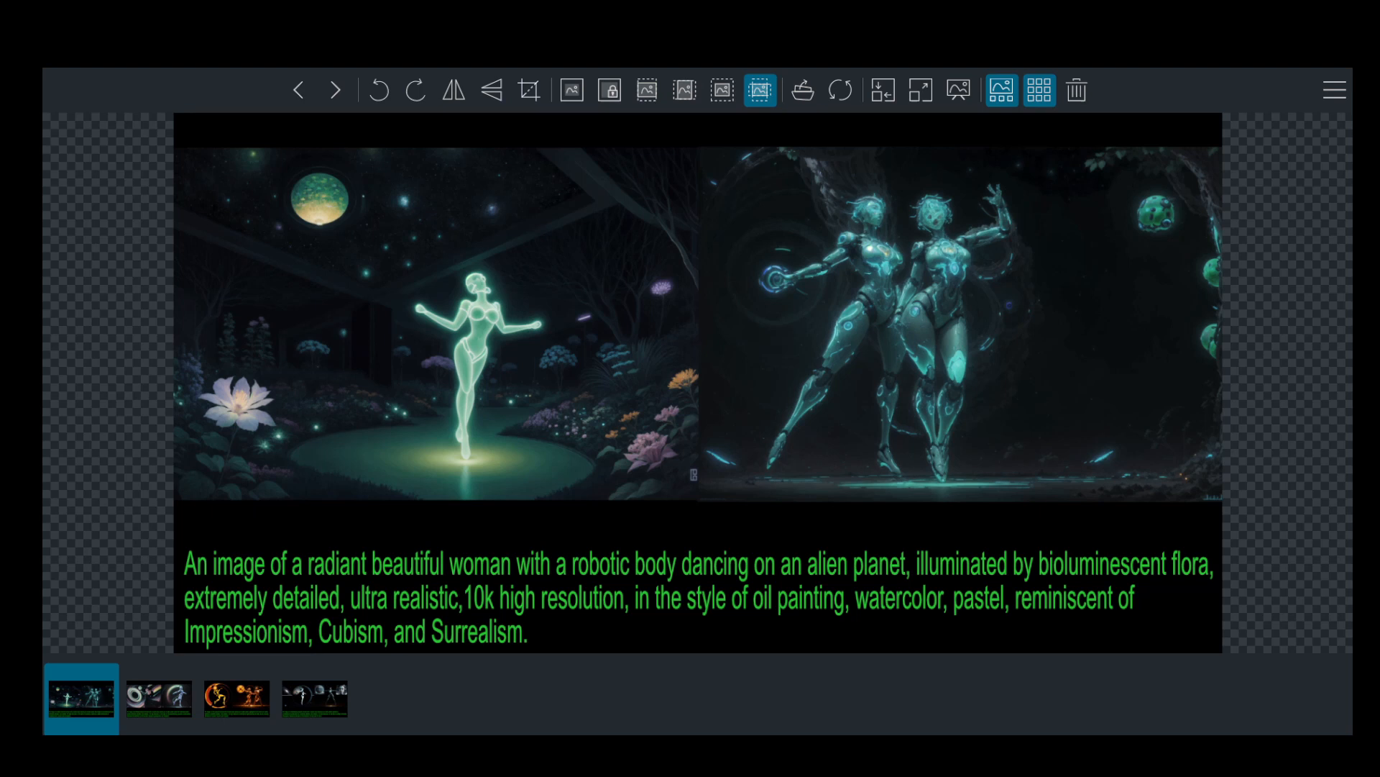
Compare the side-by-side images for the aurora, fiery and bioluminescent-flora prompts, inspecting the bioluminescent pair up close.
left_click(160, 691)
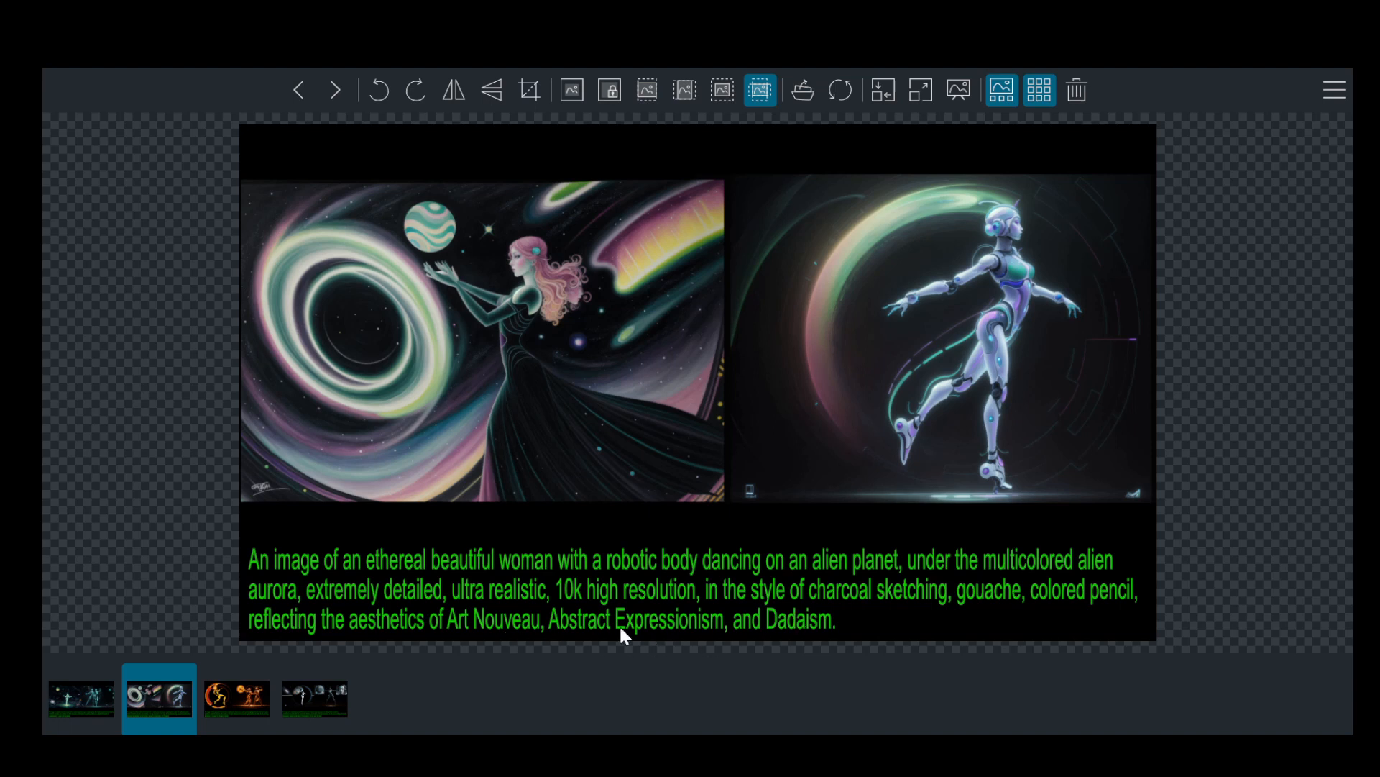
left_click(220, 688)
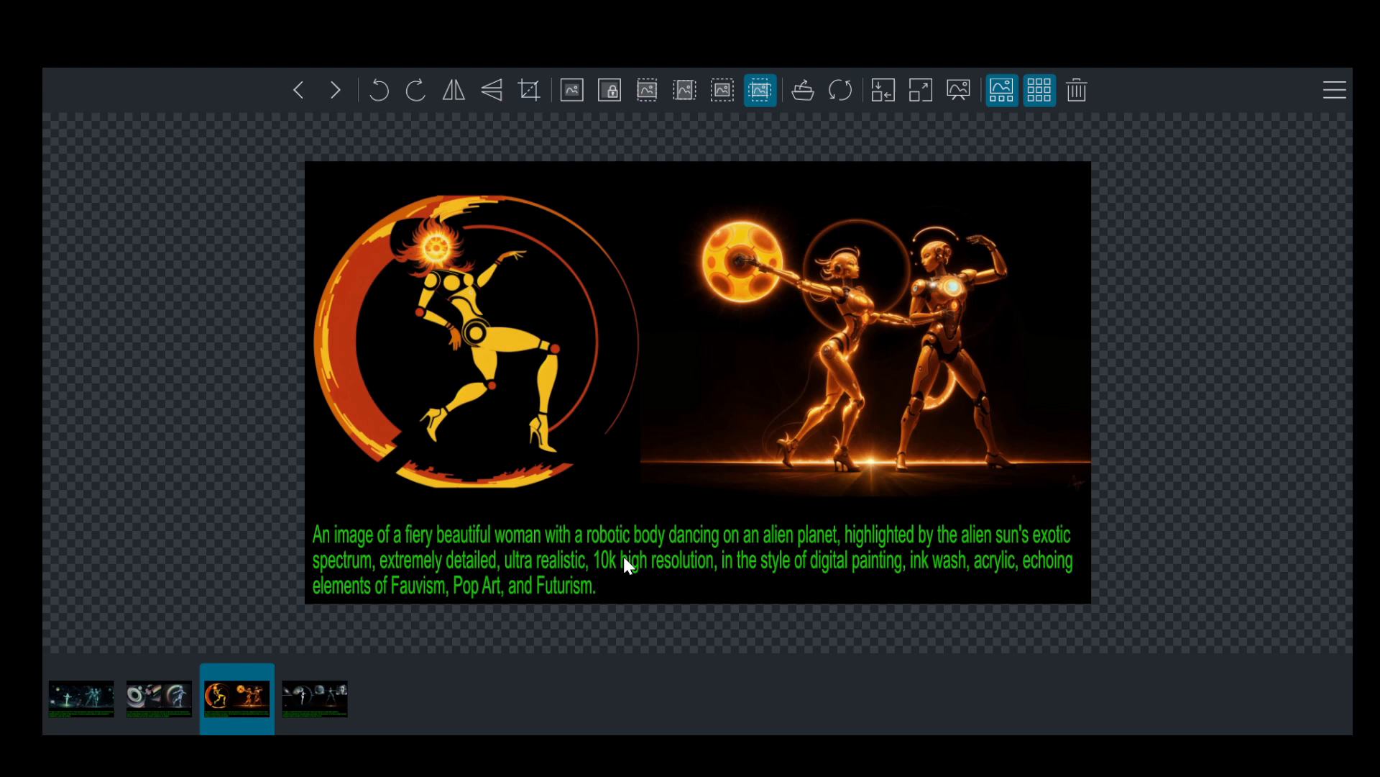
left_click(46, 693)
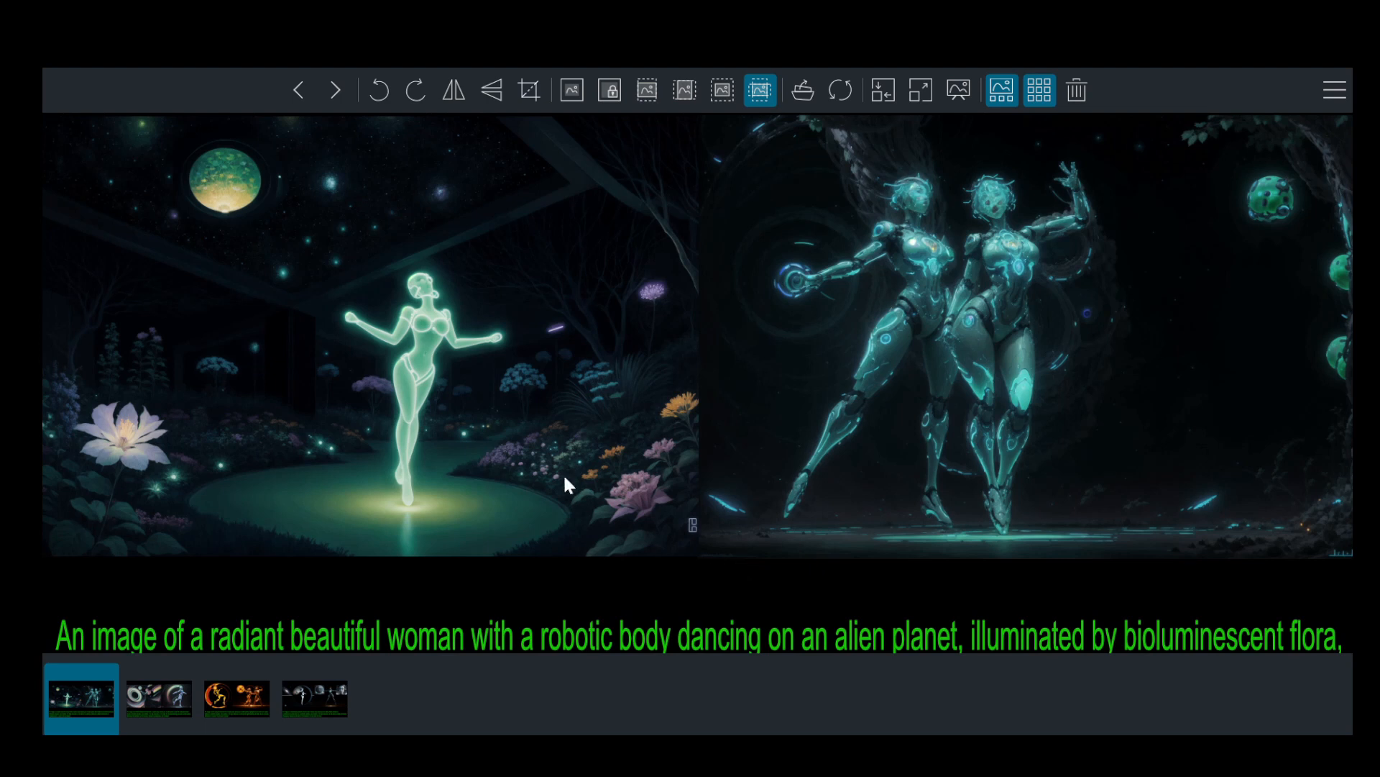
scroll(823, 404, "down", 2)
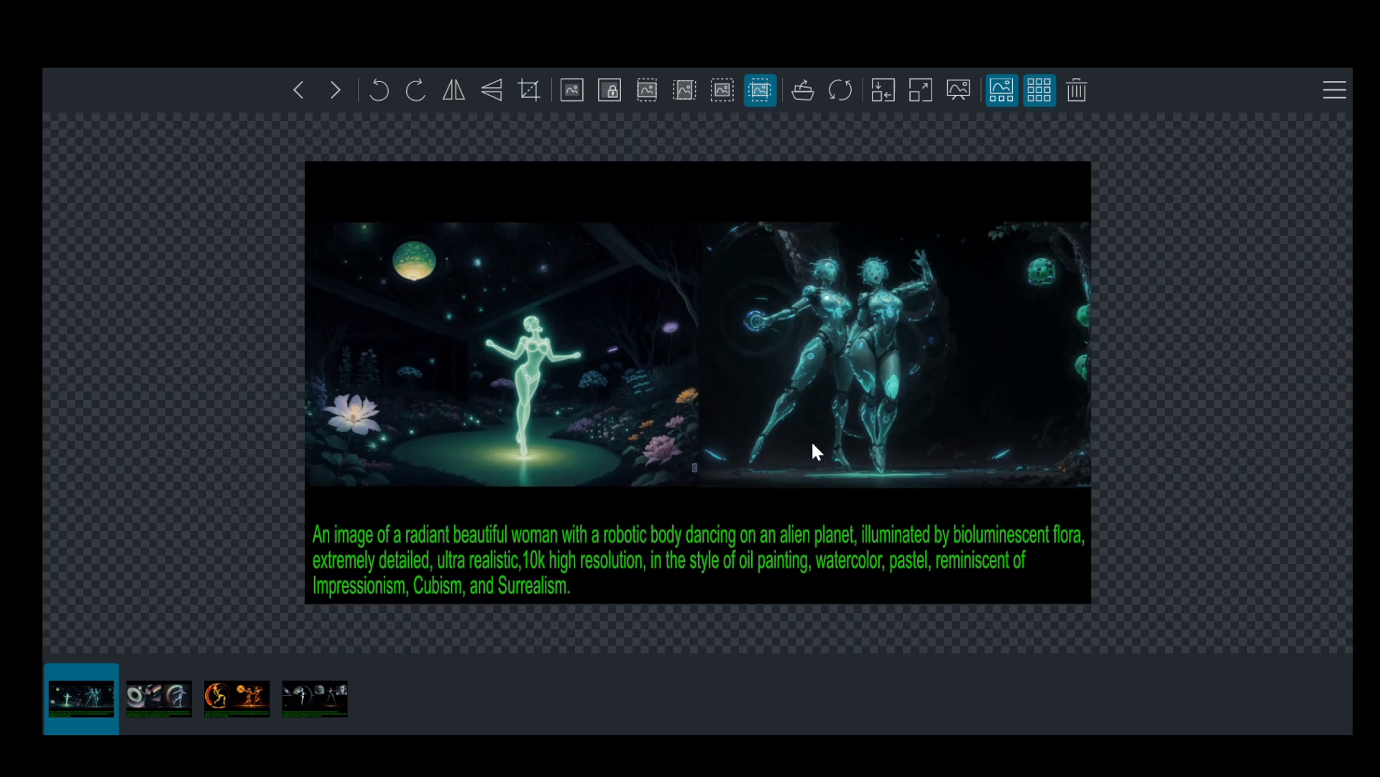
scroll(934, 244, "up", 3)
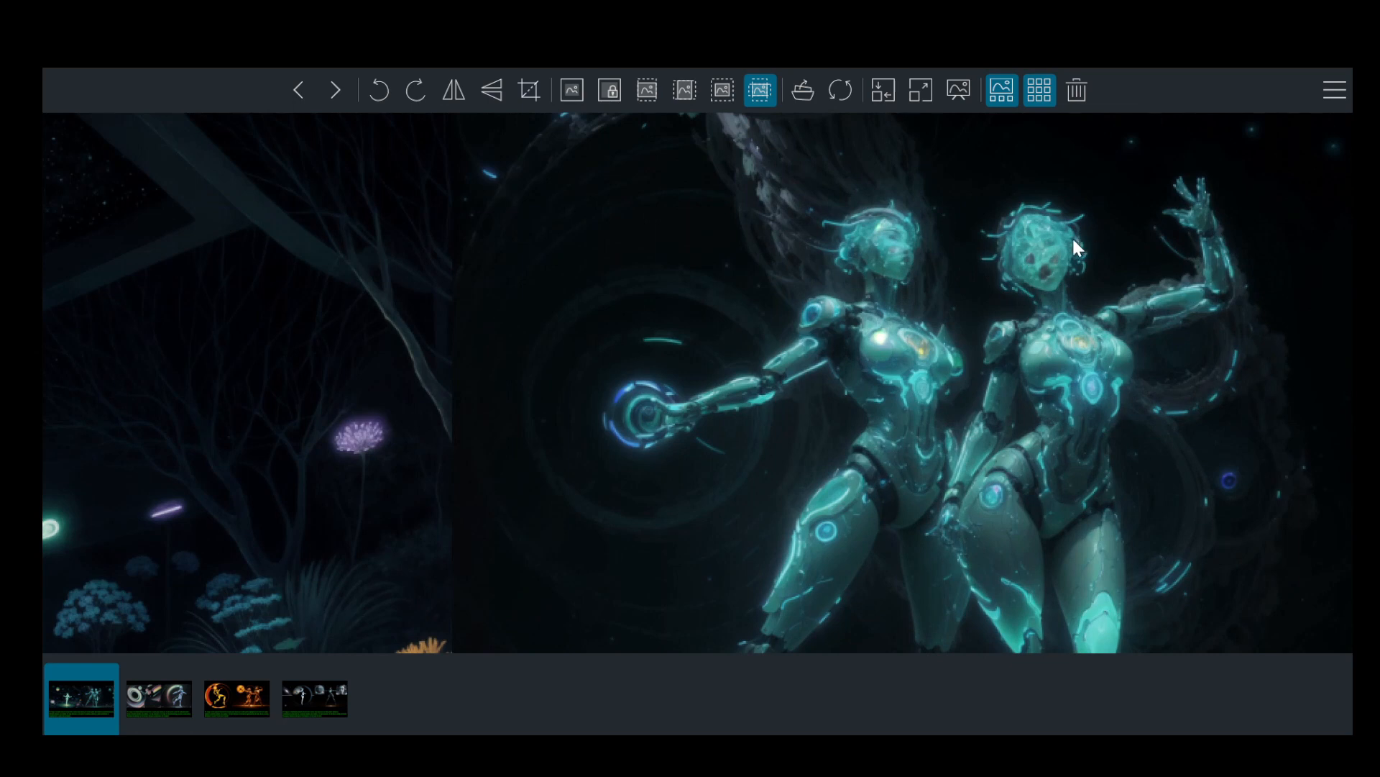
scroll(1074, 243, "down", 1)
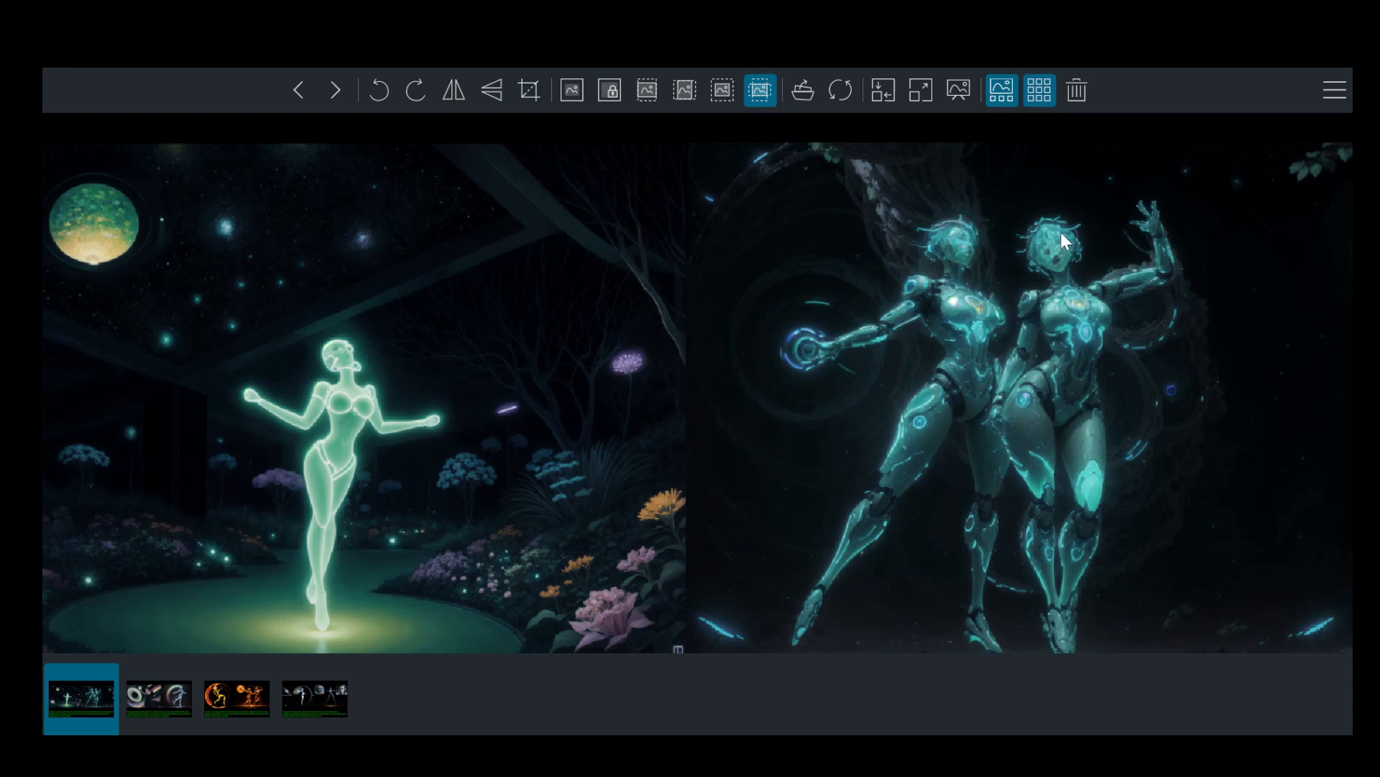
scroll(1060, 232, "down", 2)
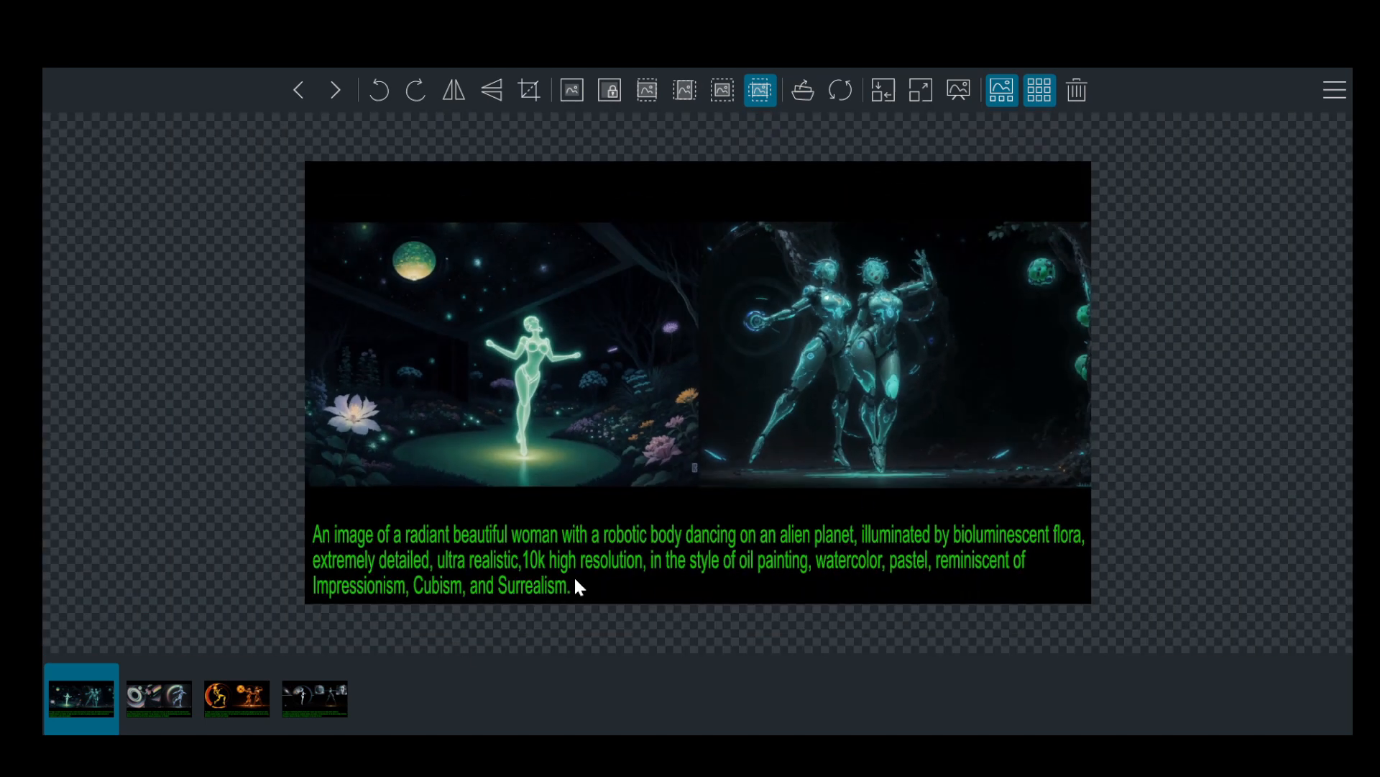
Inspect the bioluminescent-flora comparison up close, focusing on the two glowing robot women in the wowifier version.
scroll(570, 571, "up", 2)
scroll(568, 571, "down", 1)
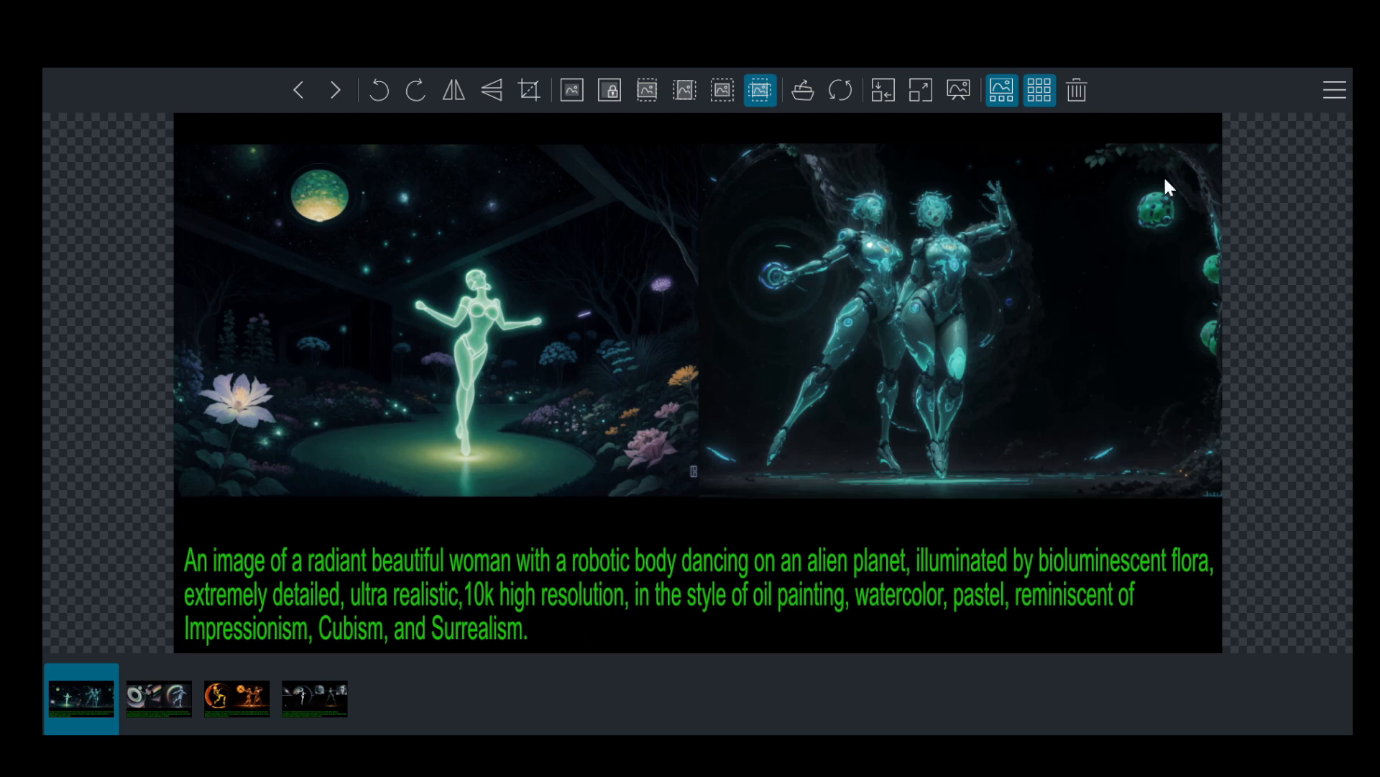
scroll(939, 195, "up", 5)
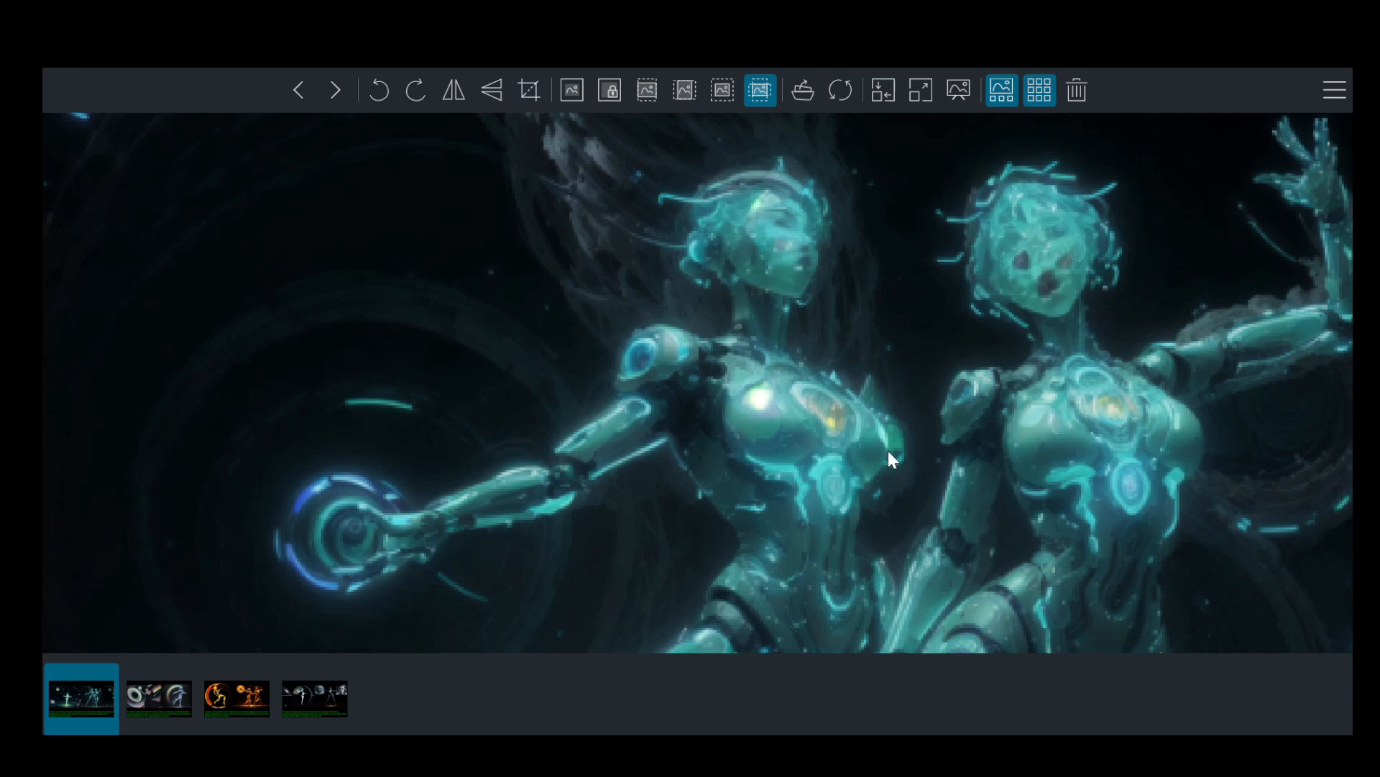
scroll(892, 482, "down", 3)
scroll(892, 588, "up", 2)
scroll(890, 561, "down", 6)
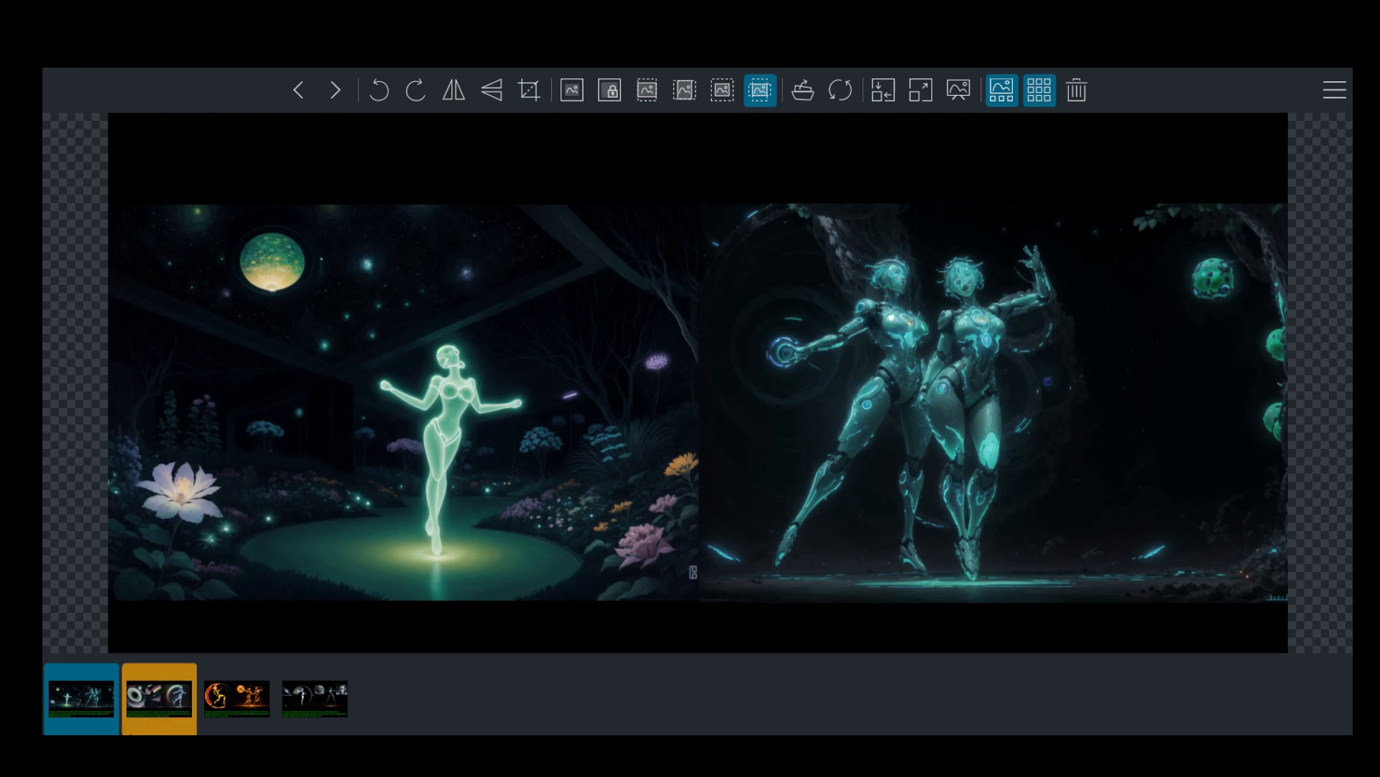
Open the multicolored-aurora comparison, read its prompt, and examine both the gowned woman and the dancing robot up close.
left_click(157, 711)
scroll(729, 300, "down", 2)
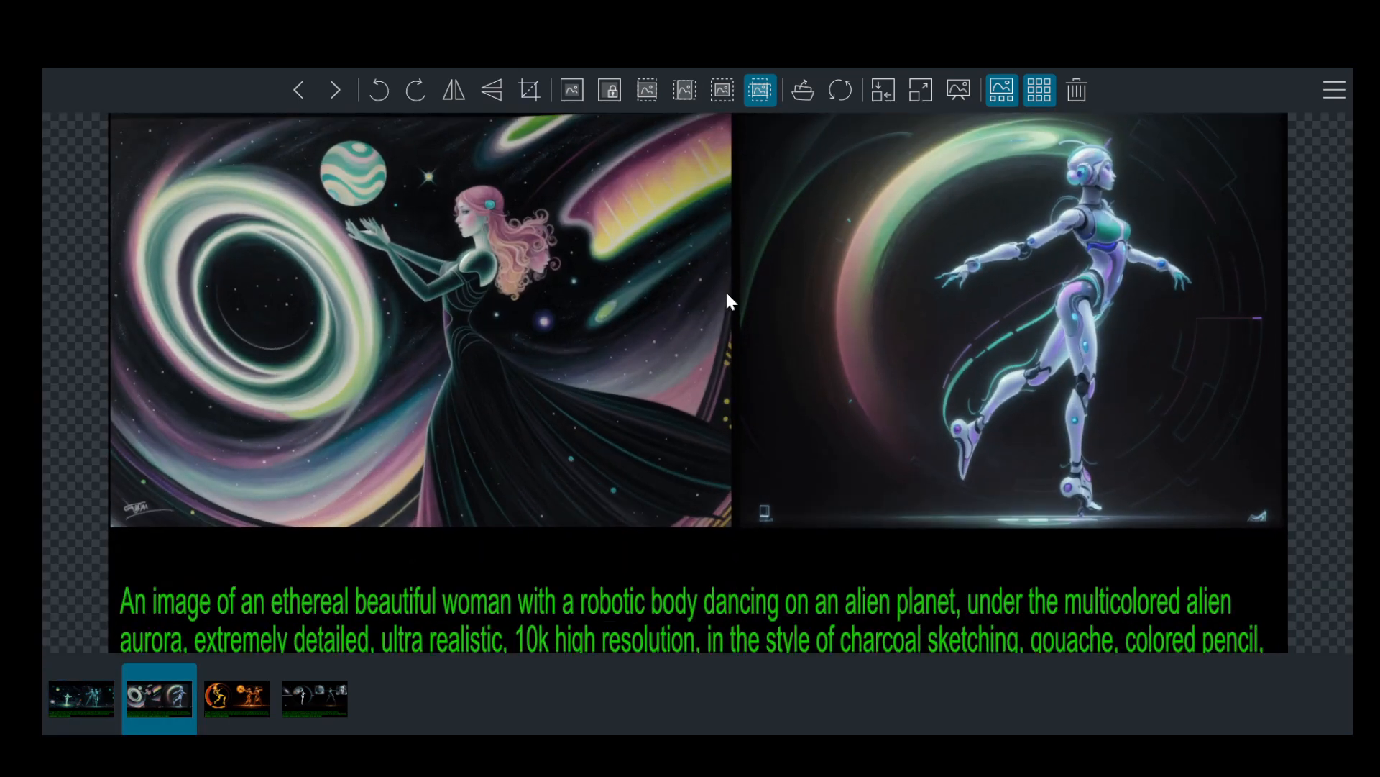
scroll(552, 317, "down", 2)
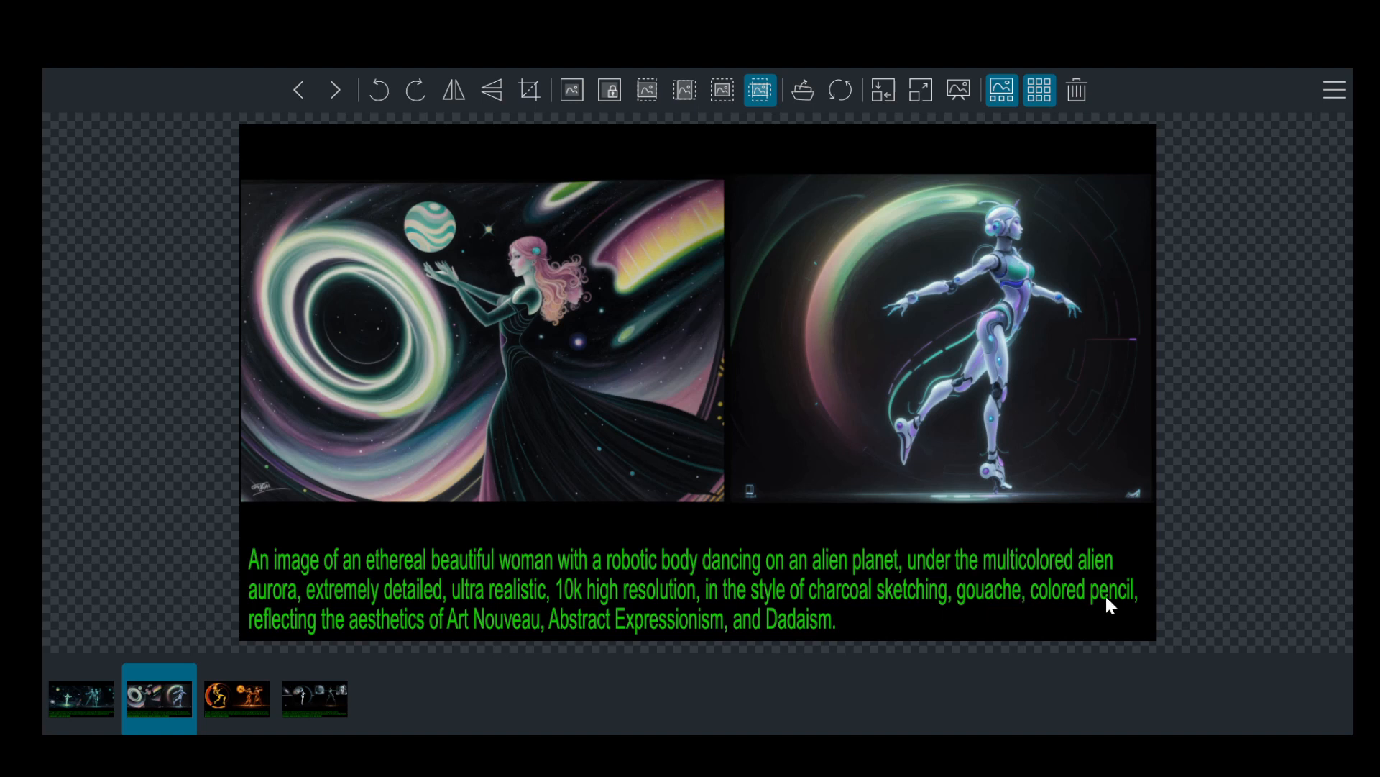
scroll(496, 266, "up", 5)
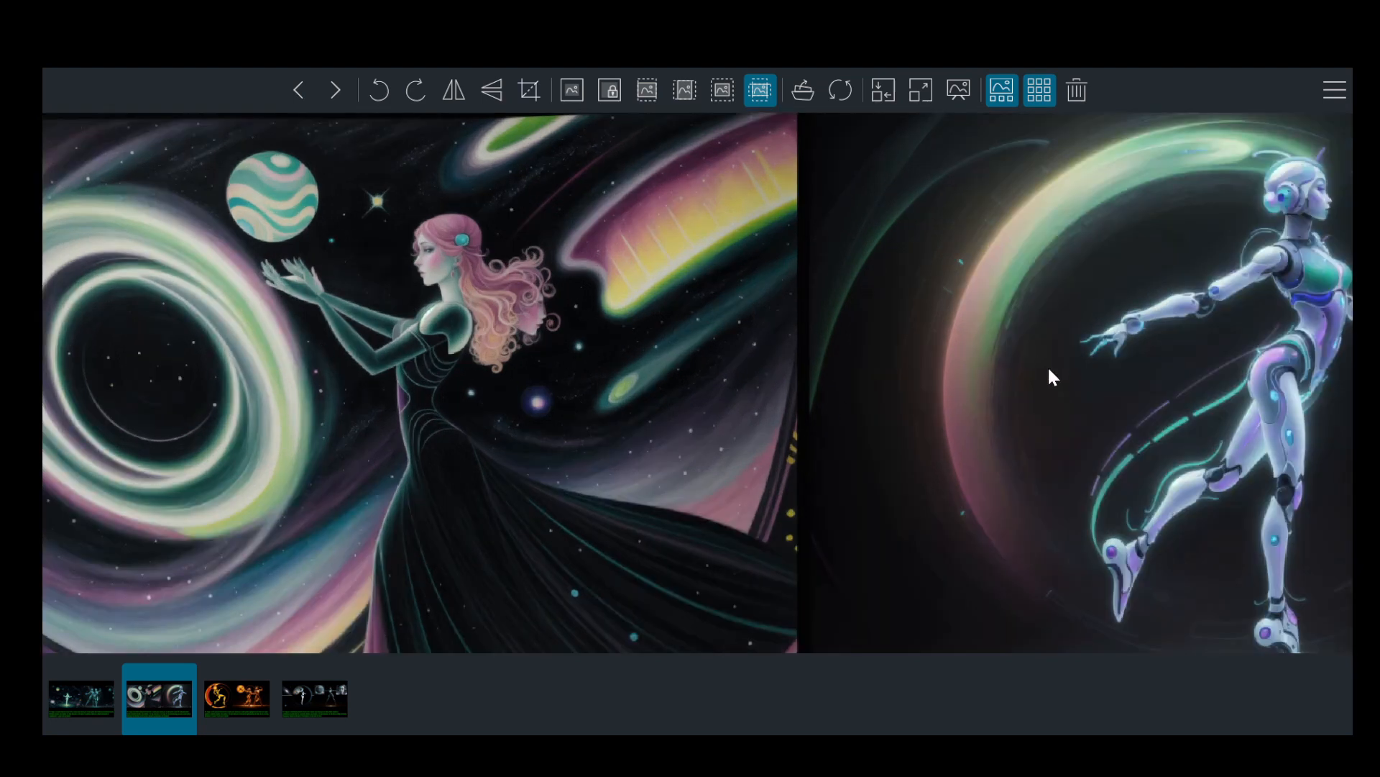
scroll(1049, 368, "down", 1)
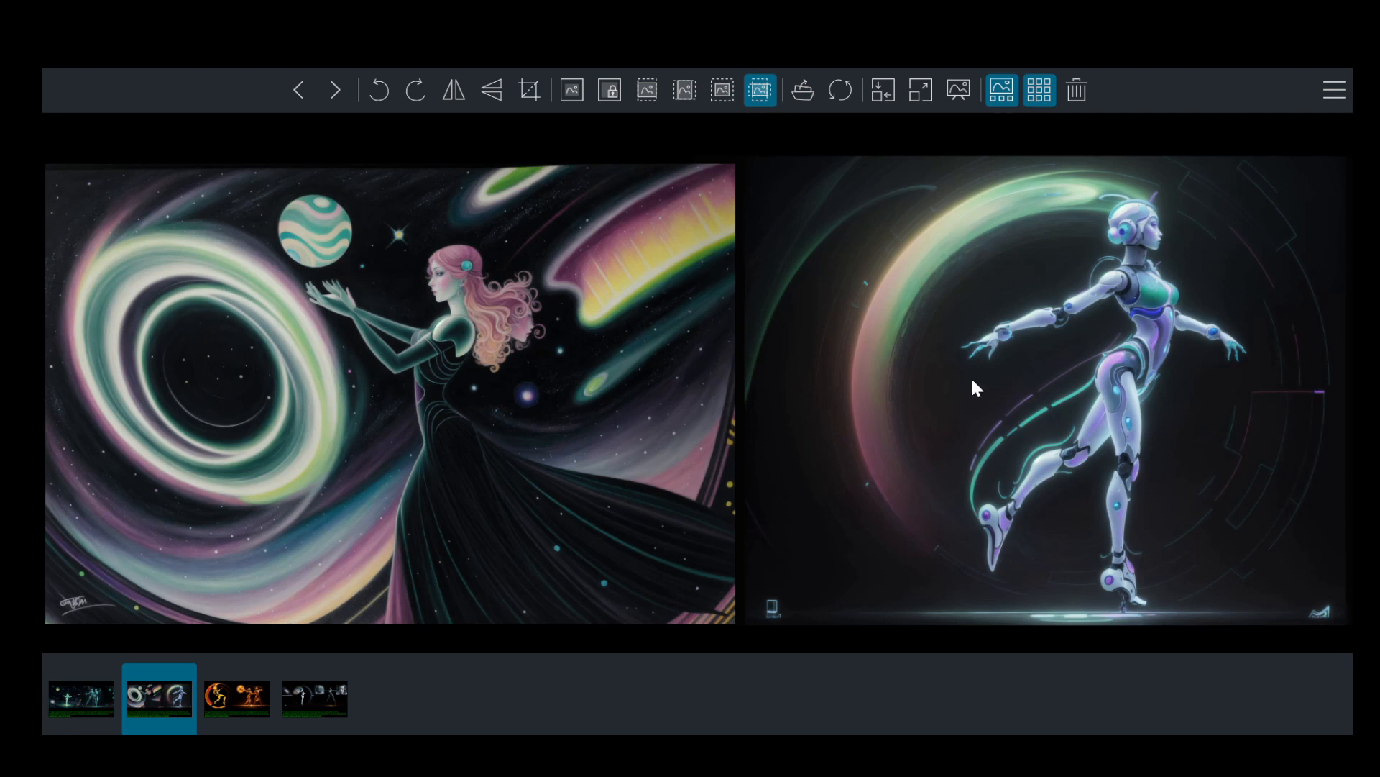
scroll(973, 382, "down", 1)
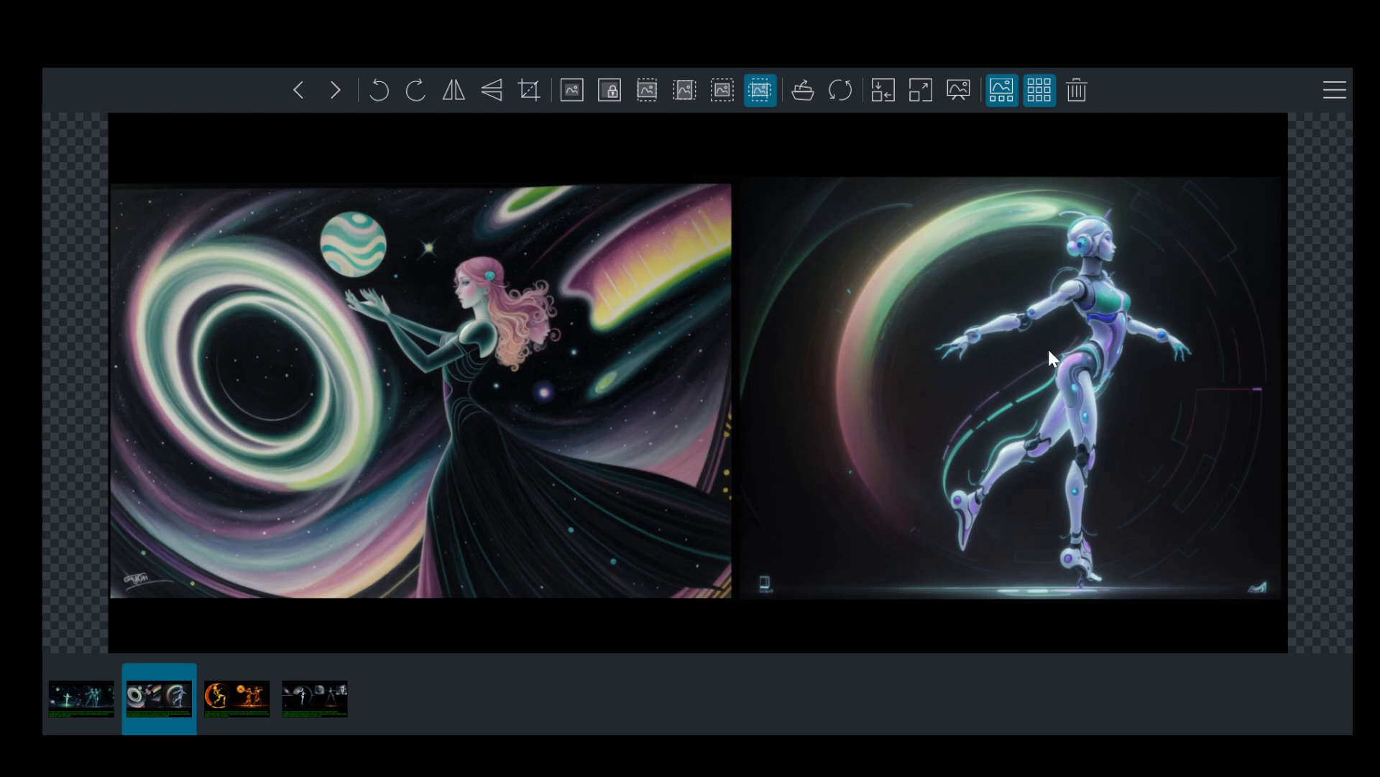
scroll(1152, 336, "up", 2)
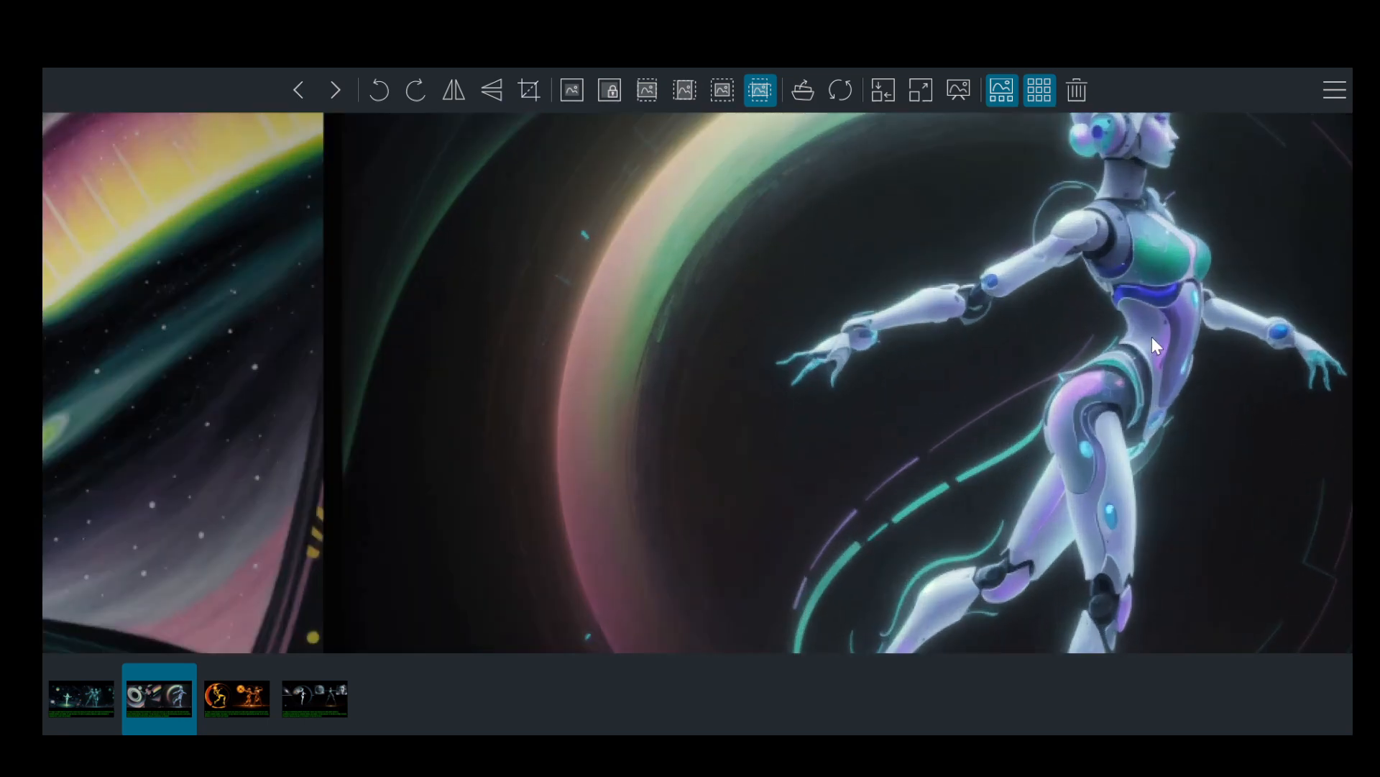
scroll(1149, 342, "down", 1)
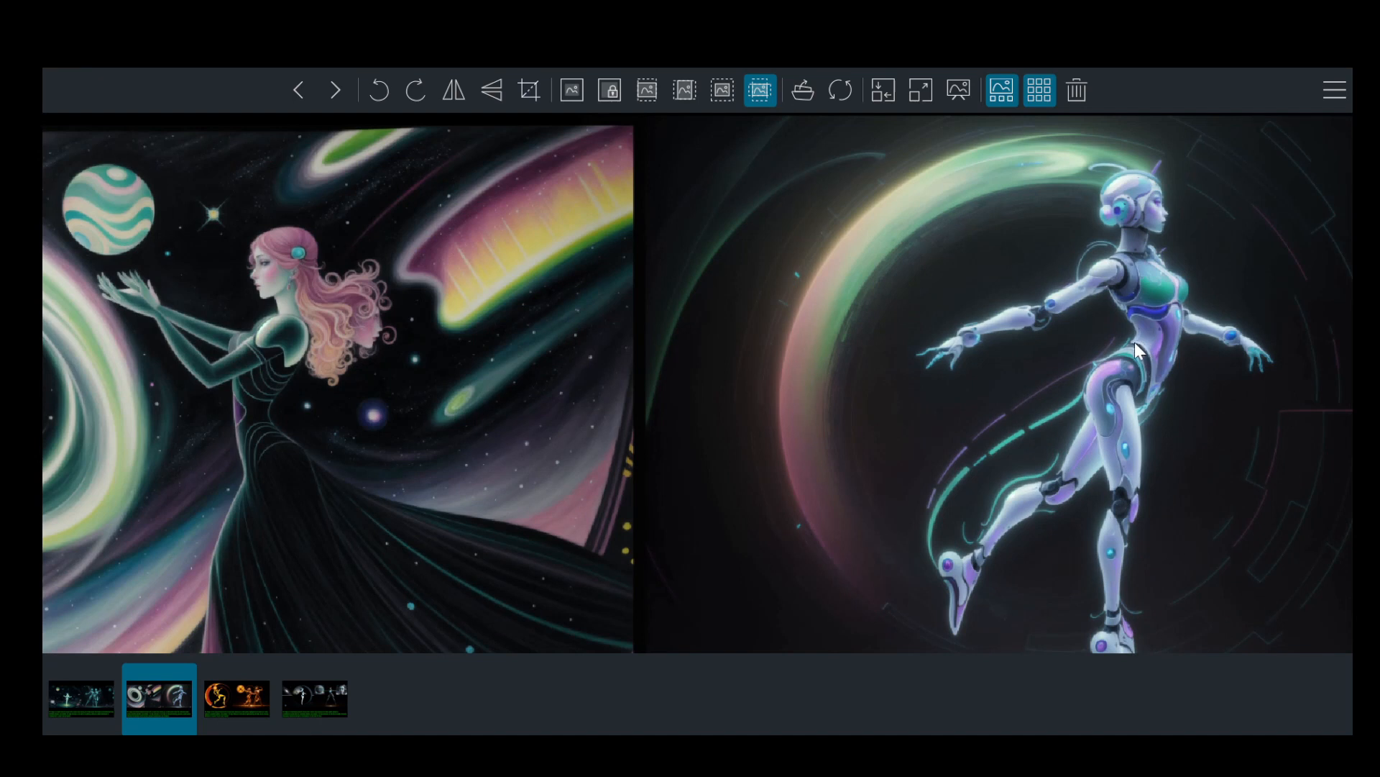
scroll(999, 368, "down", 1)
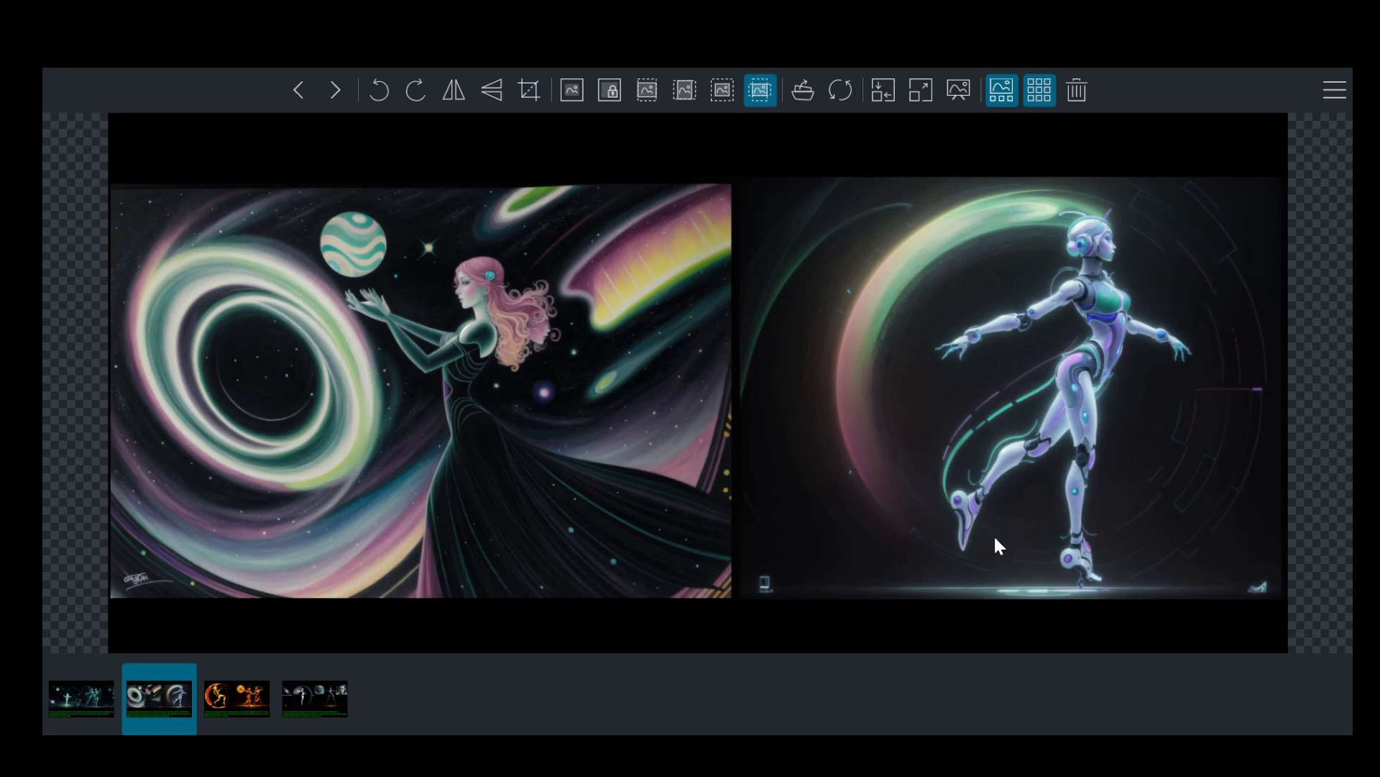
scroll(1009, 455, "down", 2)
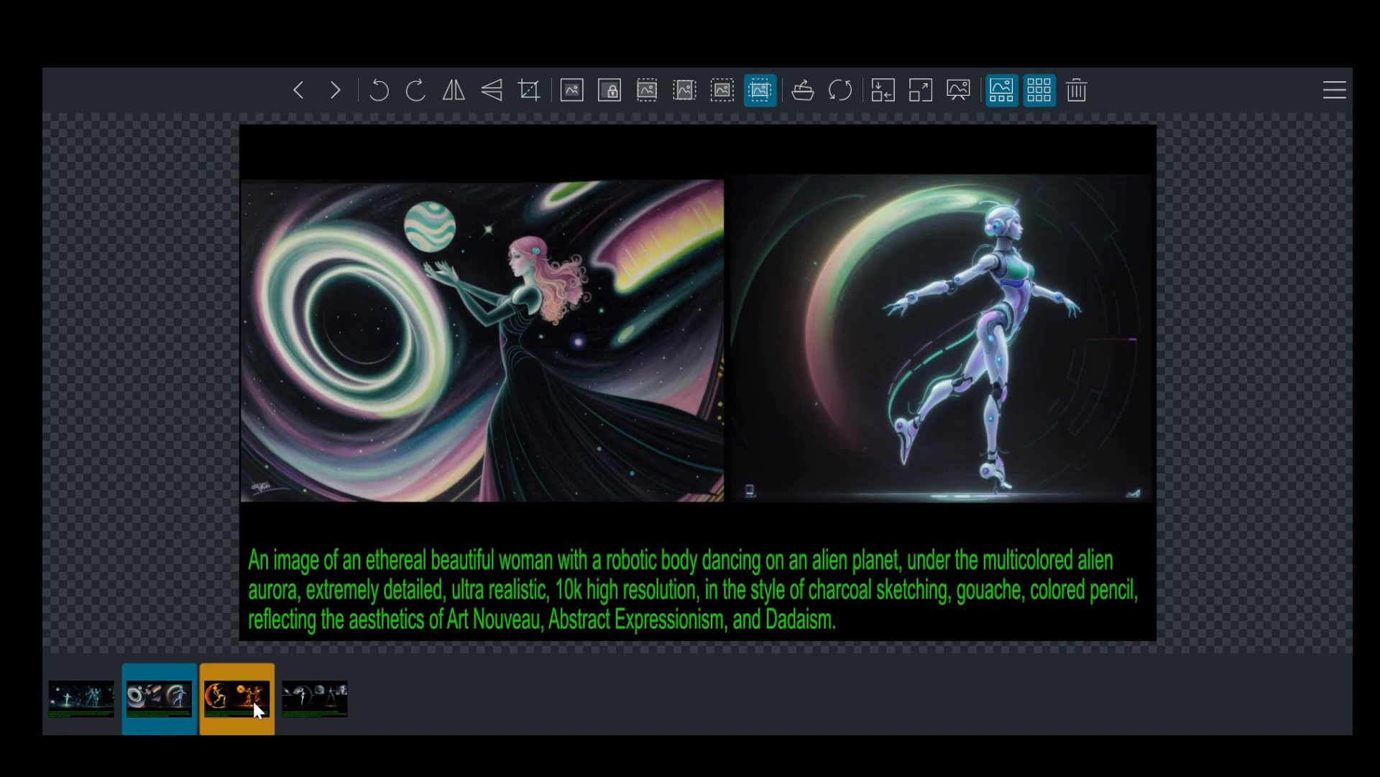
Open the fiery alien-sun comparison, read its prompt, and examine the pair of golden robot dancers up close.
left_click(256, 710)
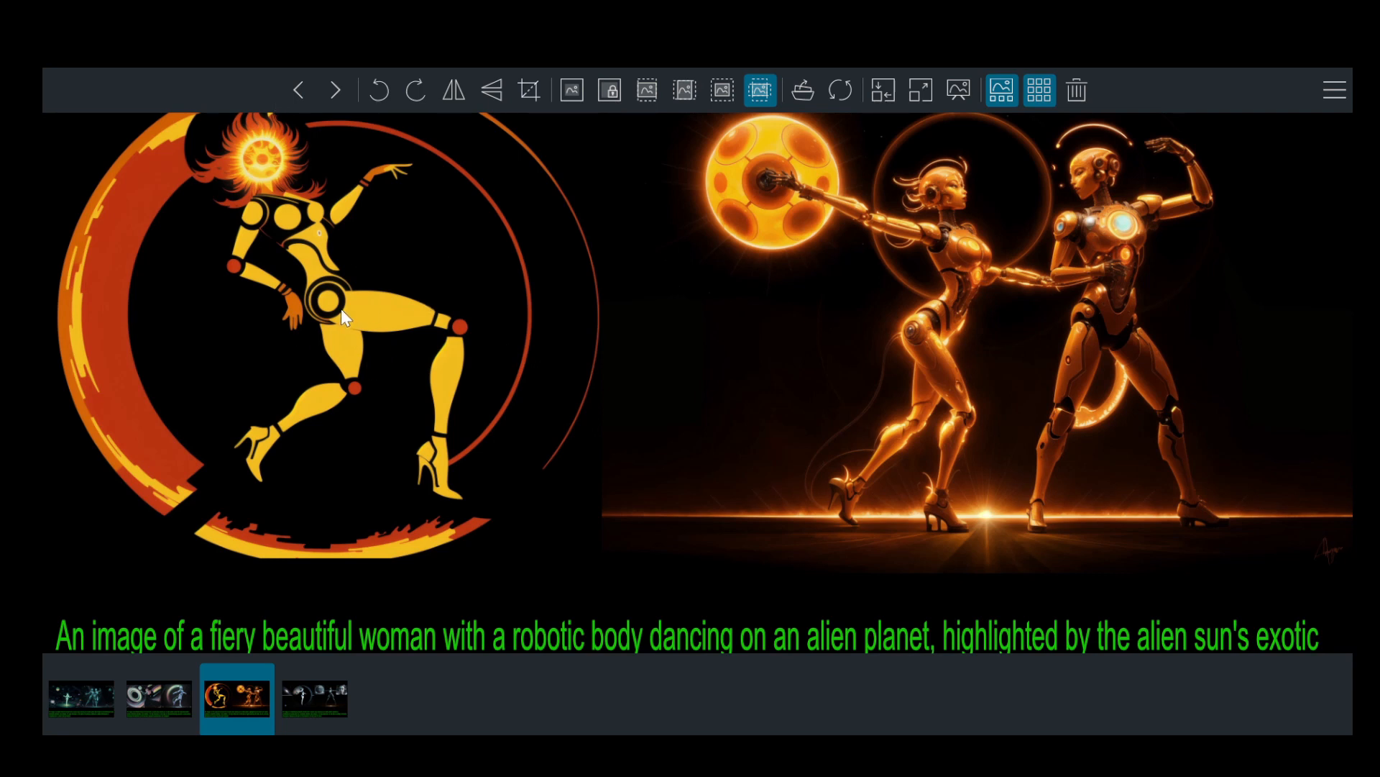
scroll(410, 219, "down", 2)
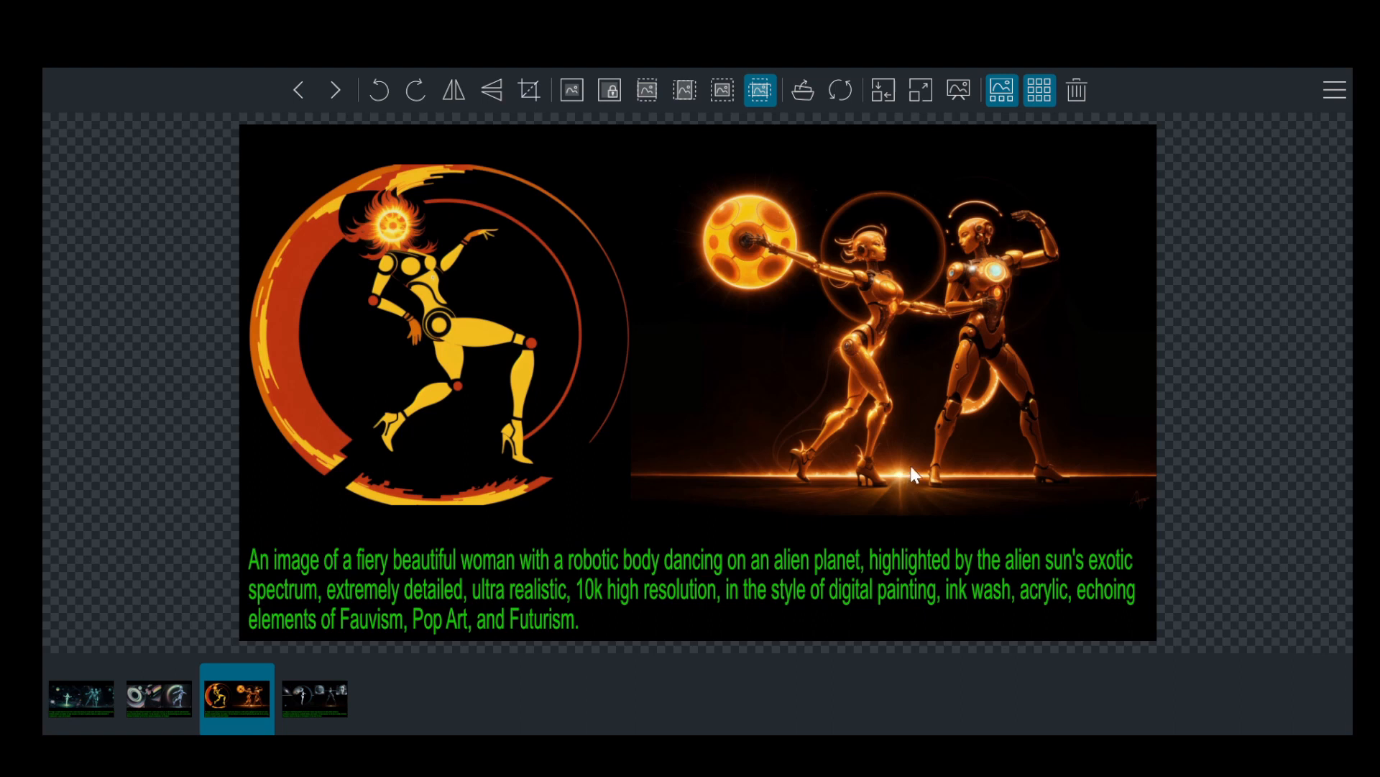
scroll(957, 308, "up", 4)
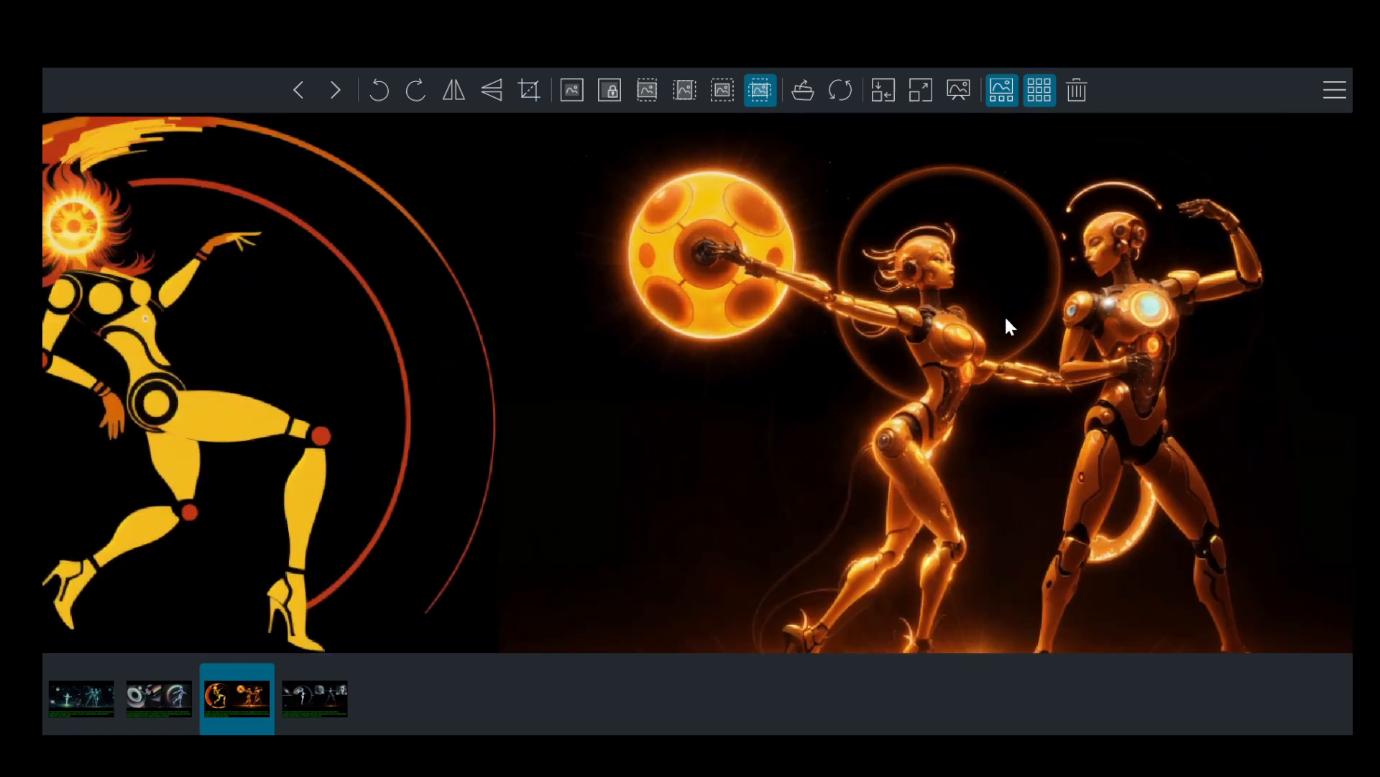
scroll(1012, 317, "up", 1)
left_click_drag(1012, 331, 918, 330)
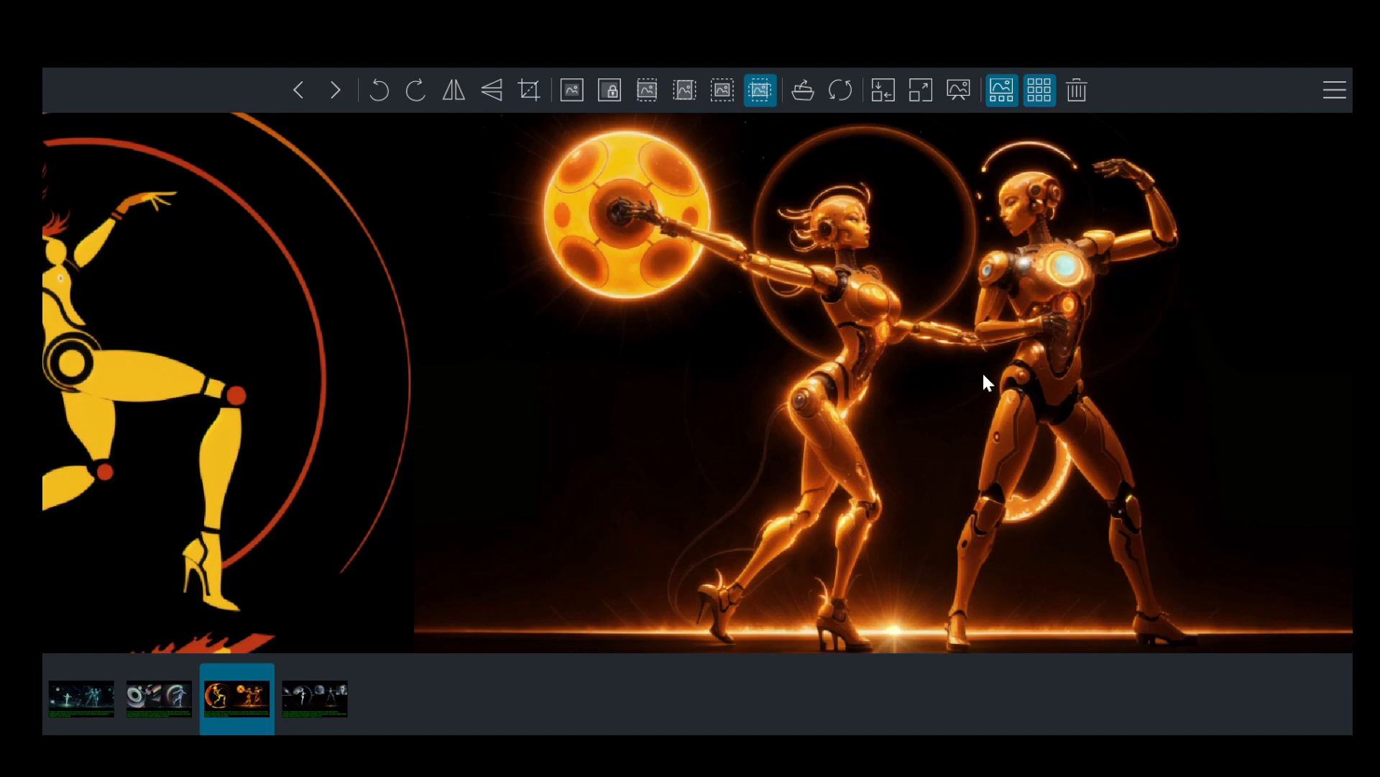
scroll(984, 375, "down", 3)
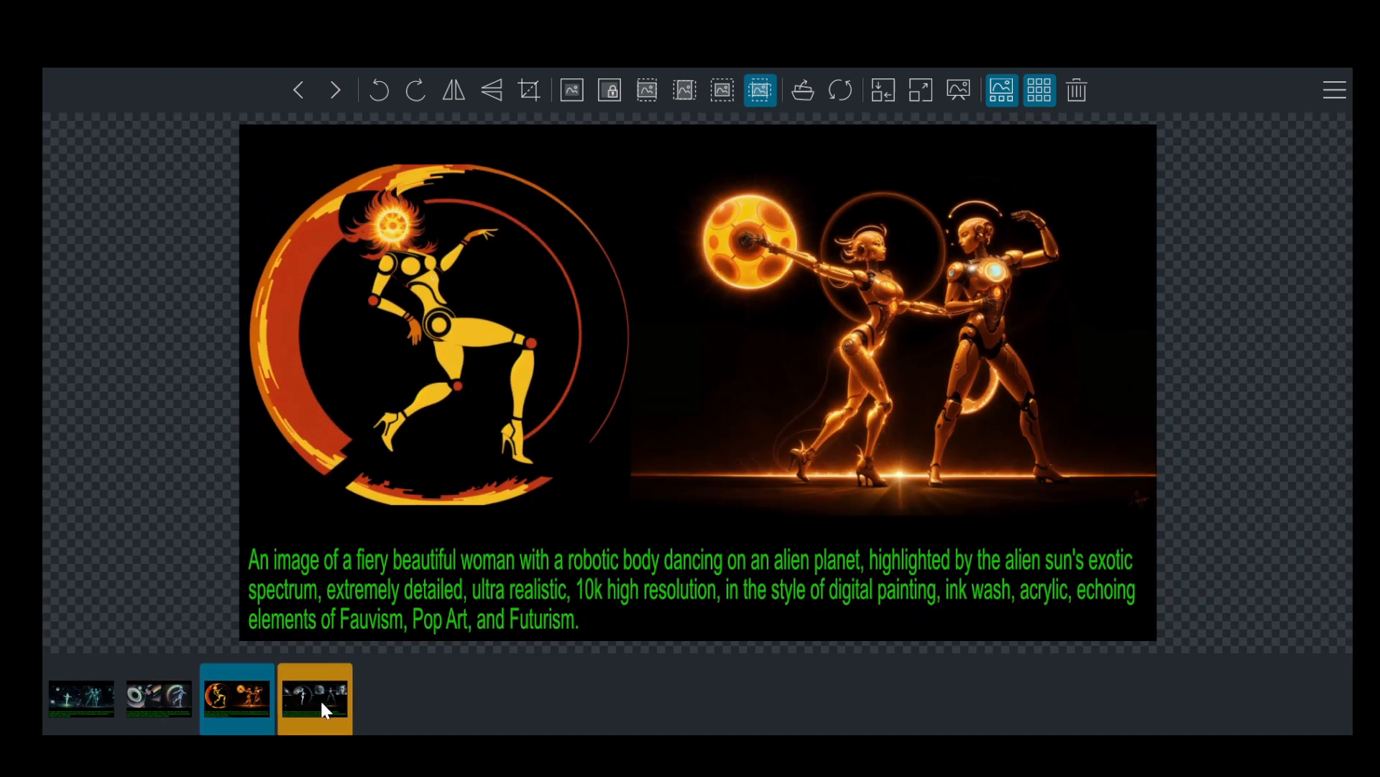
Open the constellation-studded-sky comparison and examine its planet, robot figure and face portrait up close against the other version and the prompt.
left_click(324, 710)
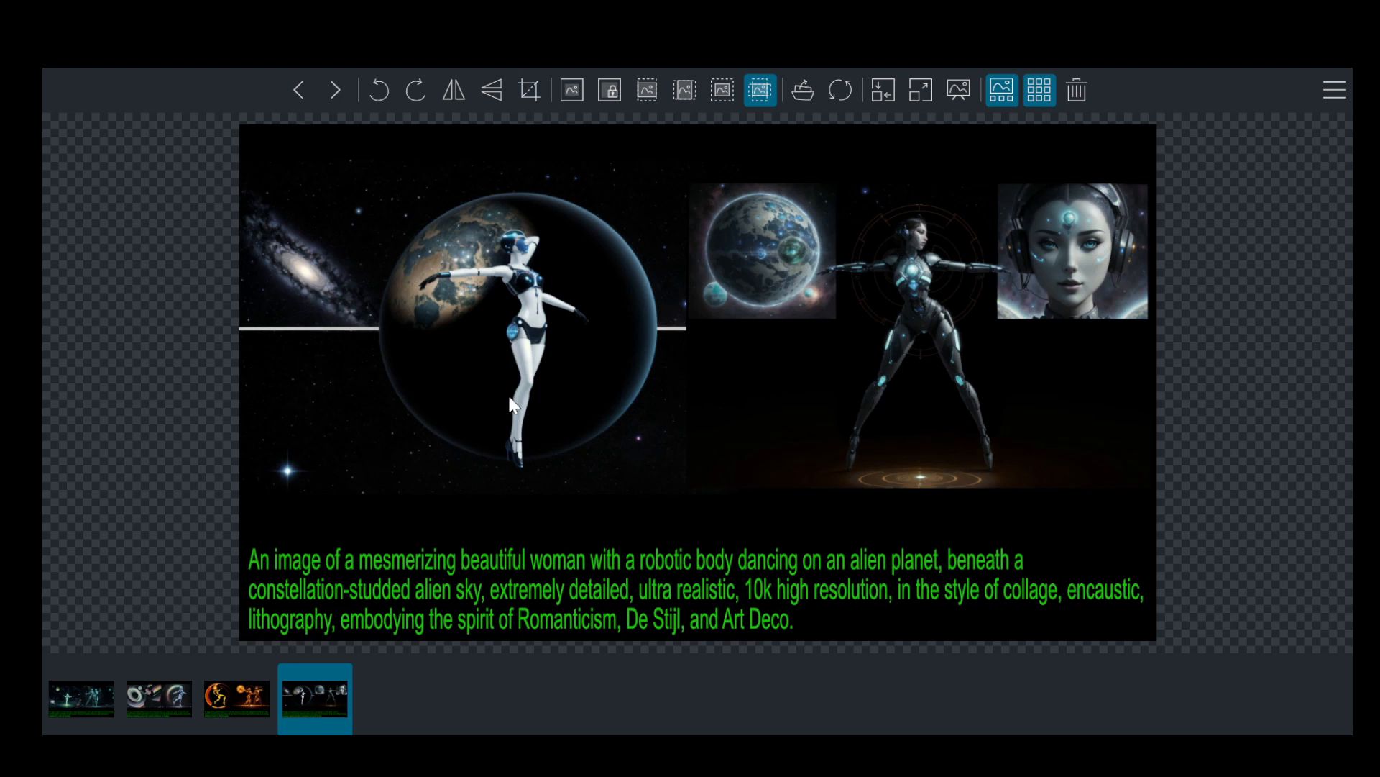
scroll(1009, 291, "up", 8)
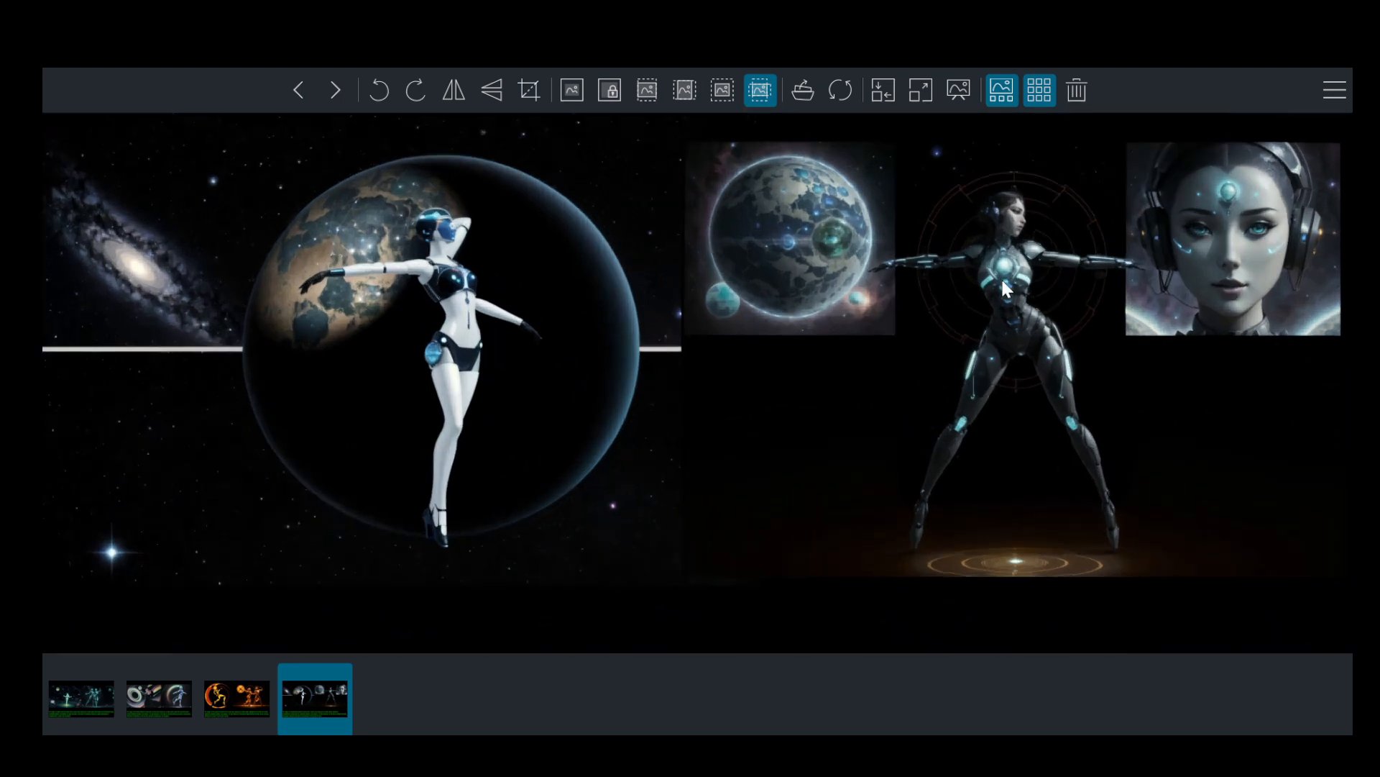
left_click_drag(1062, 332, 791, 338)
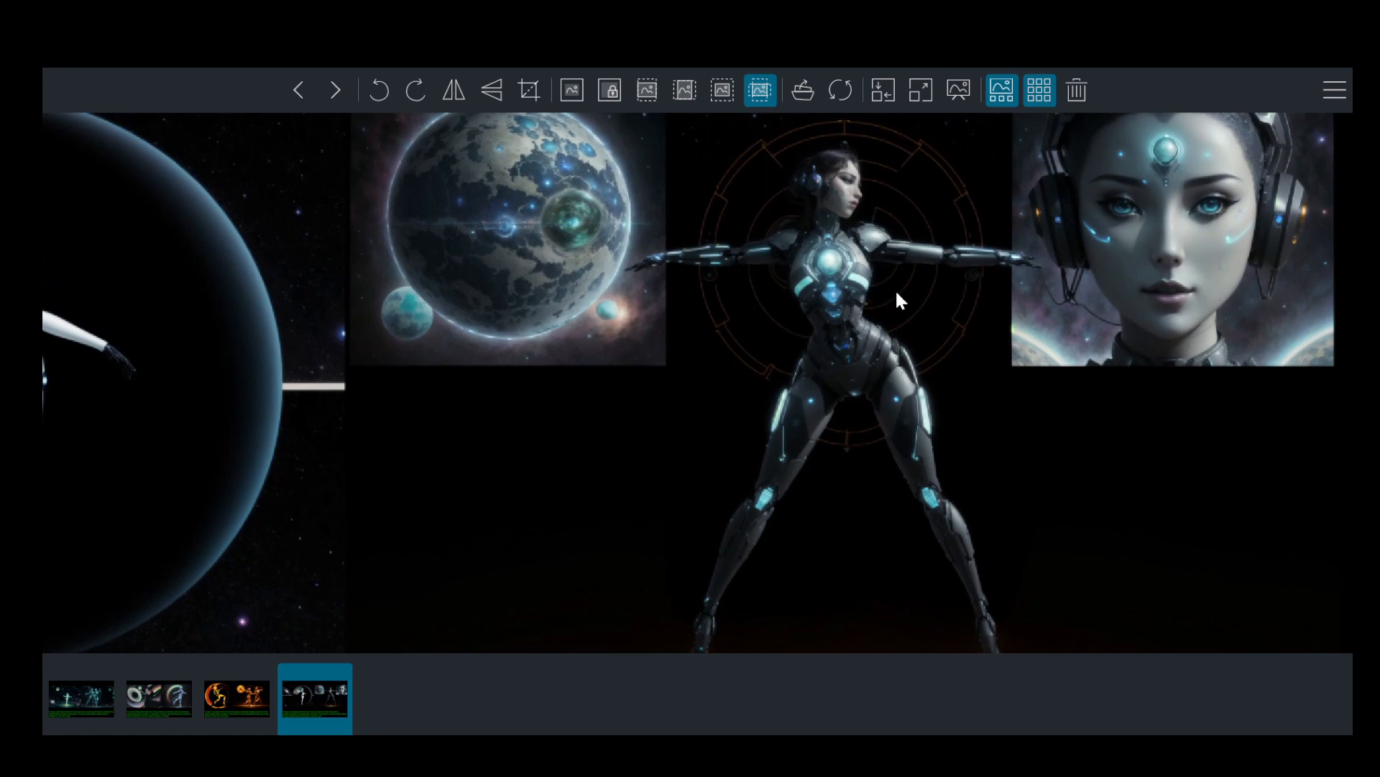
scroll(897, 298, "down", 8)
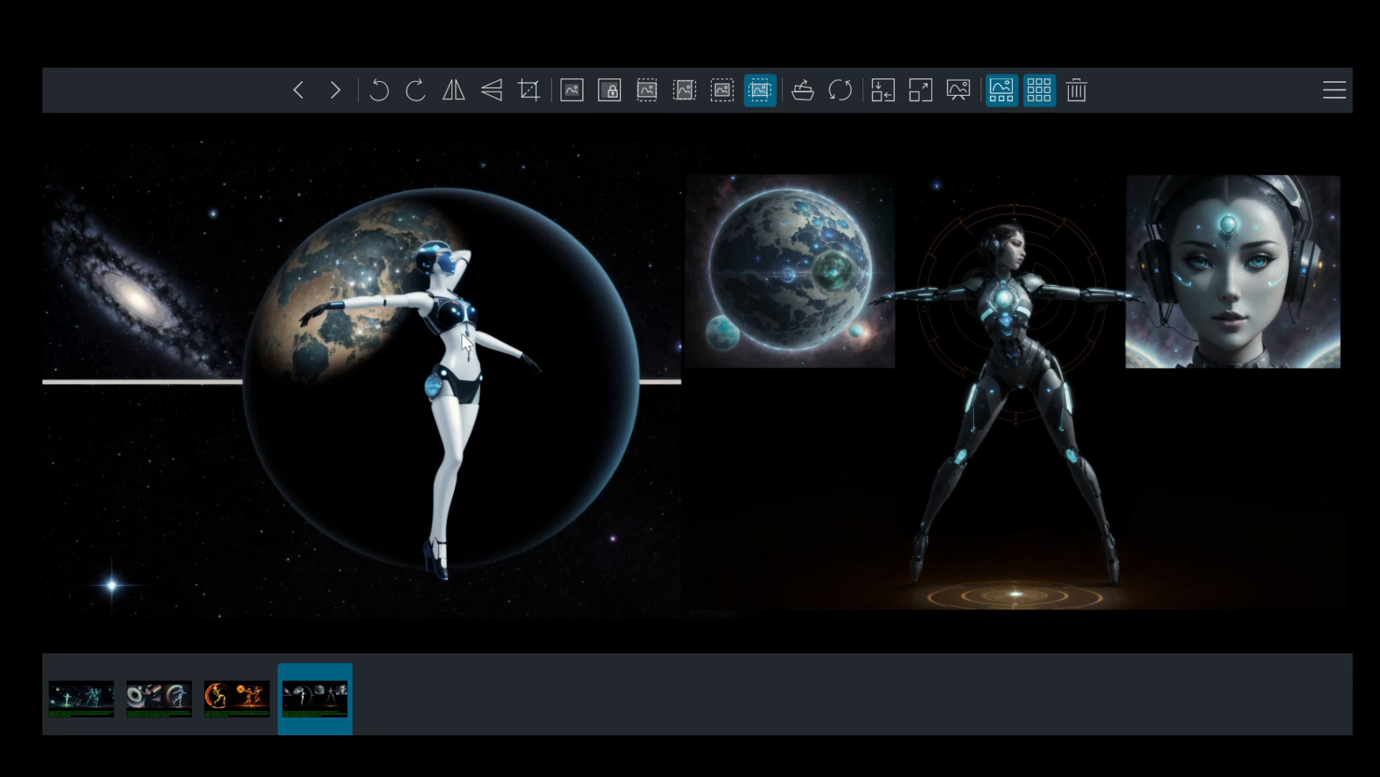
scroll(1084, 299, "up", 2)
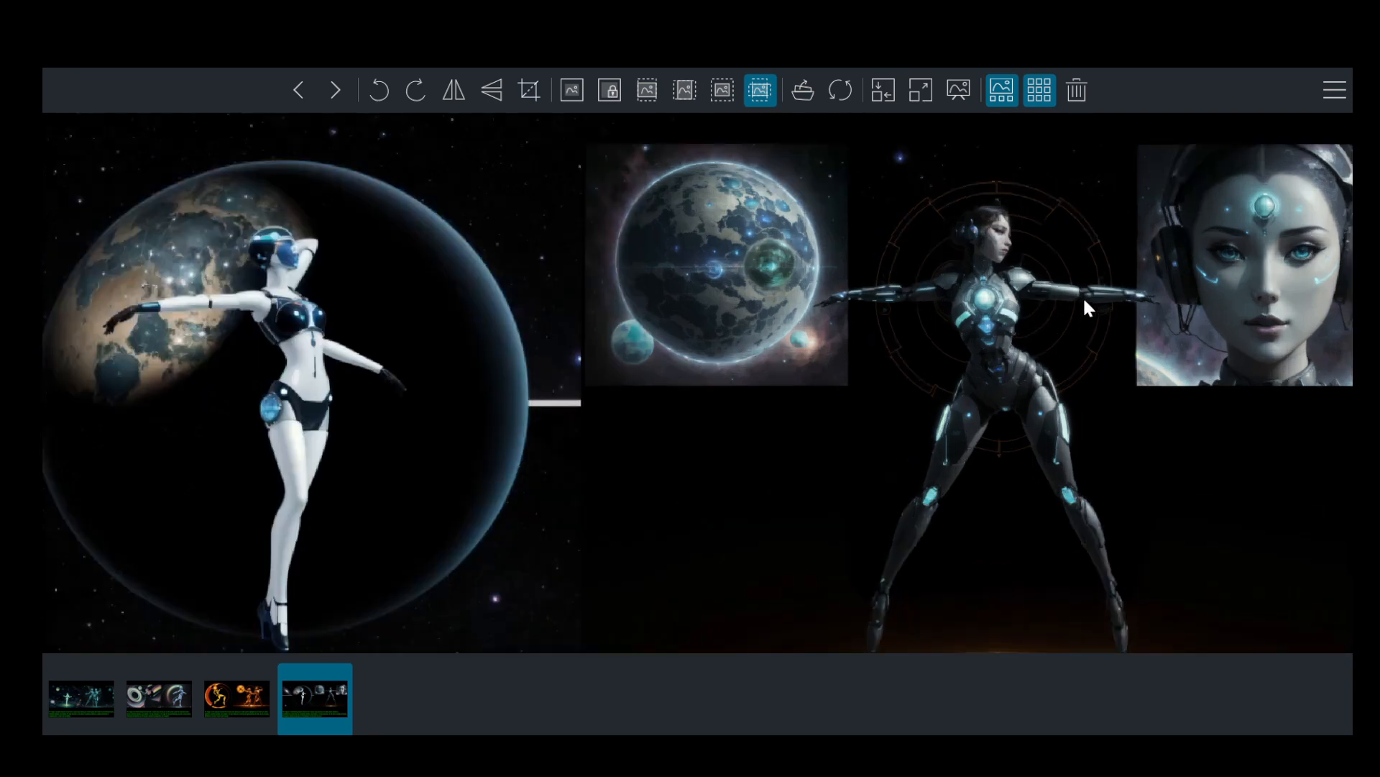
left_click_drag(1057, 320, 837, 351)
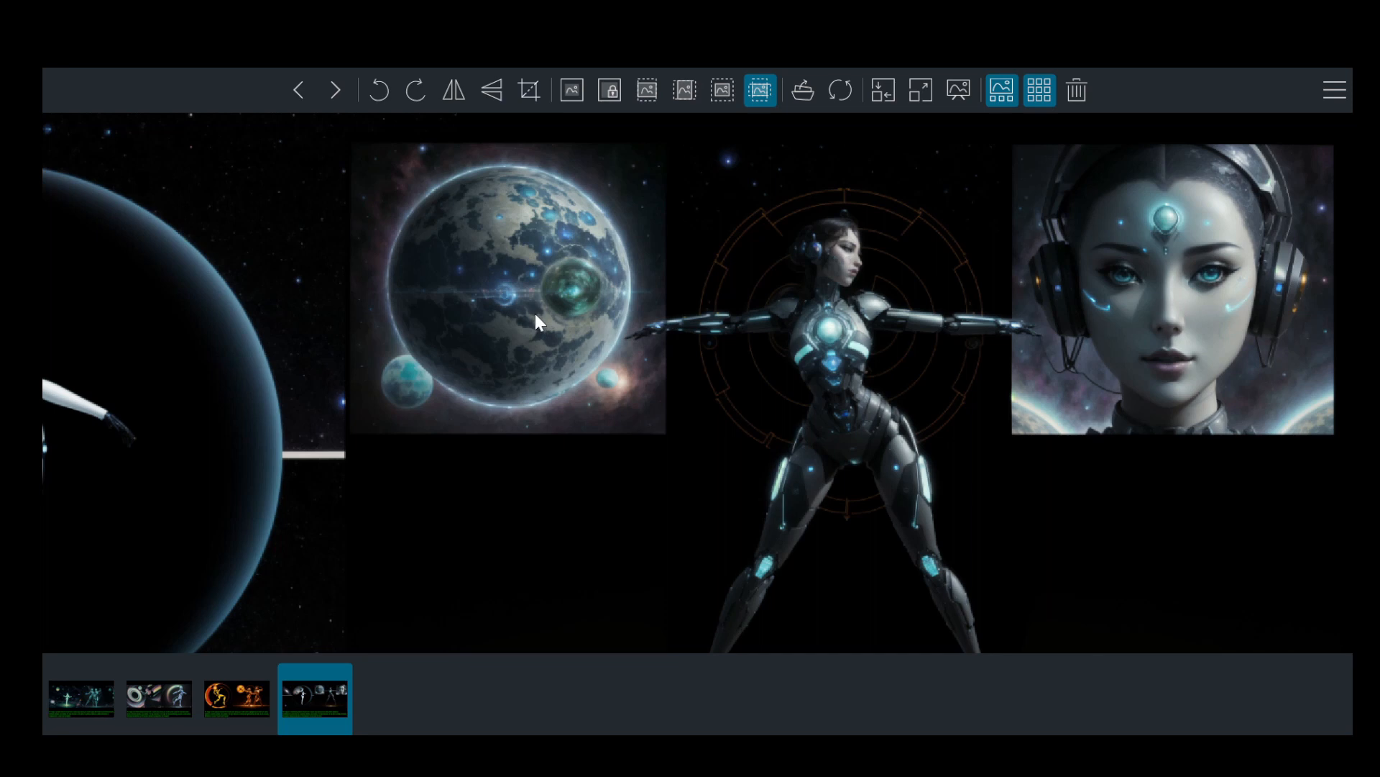
scroll(858, 332, "down", 3)
scroll(994, 463, "up", 1)
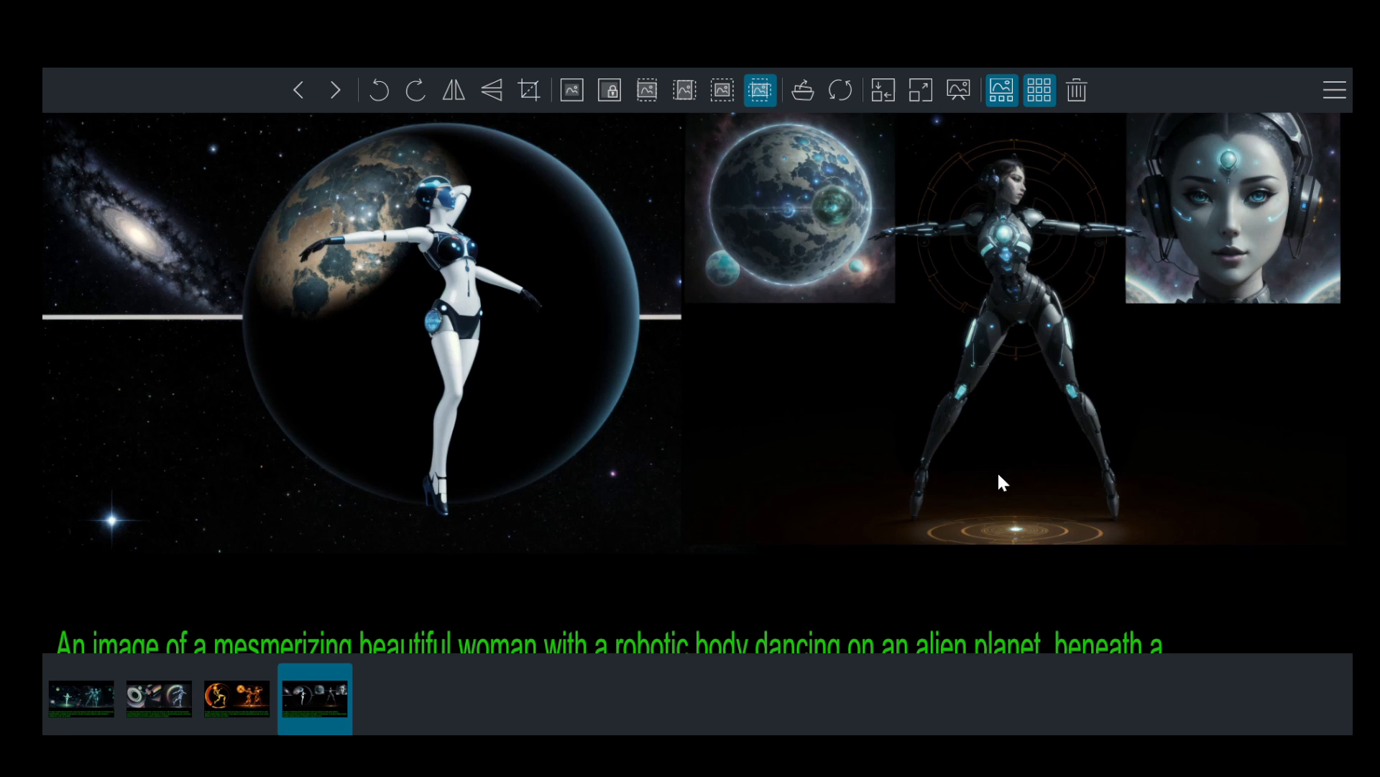
left_click_drag(998, 470, 834, 516)
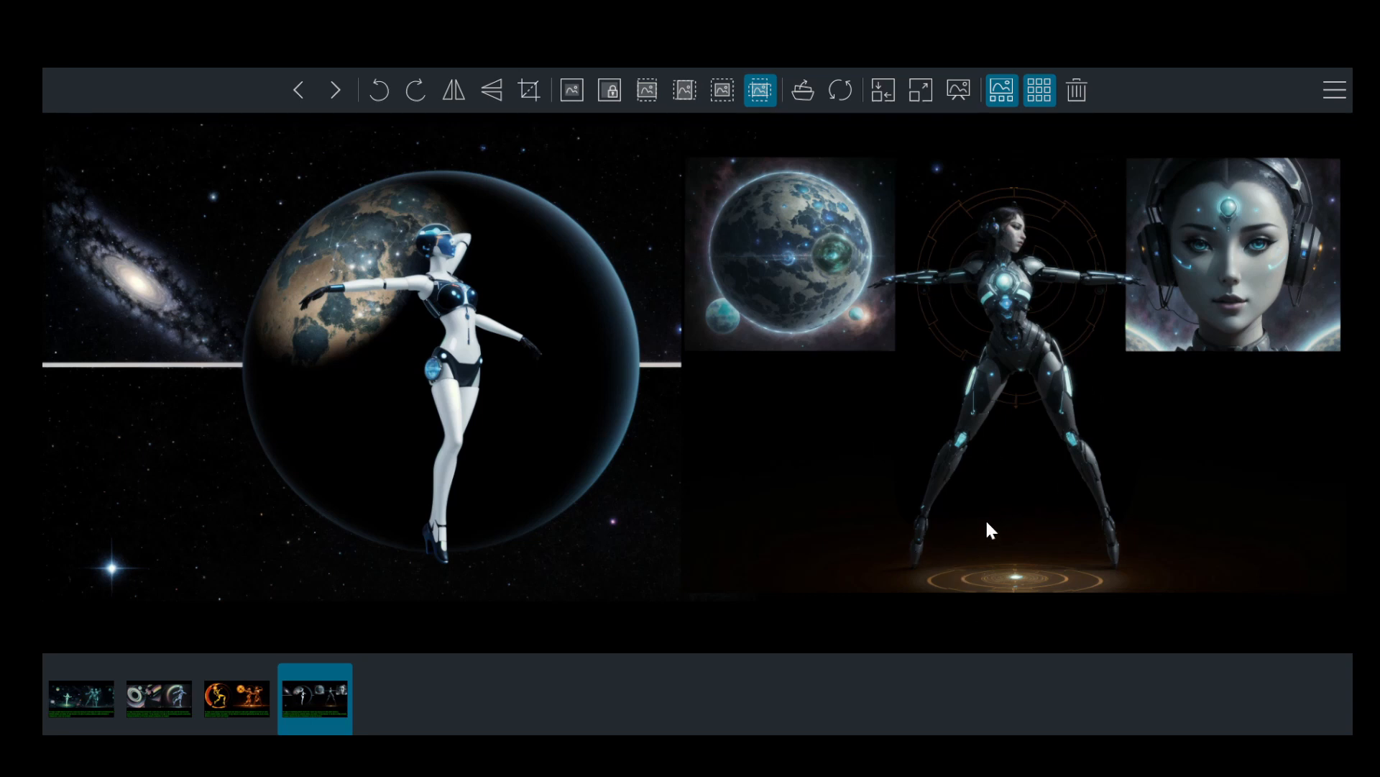
left_click_drag(982, 497, 916, 519)
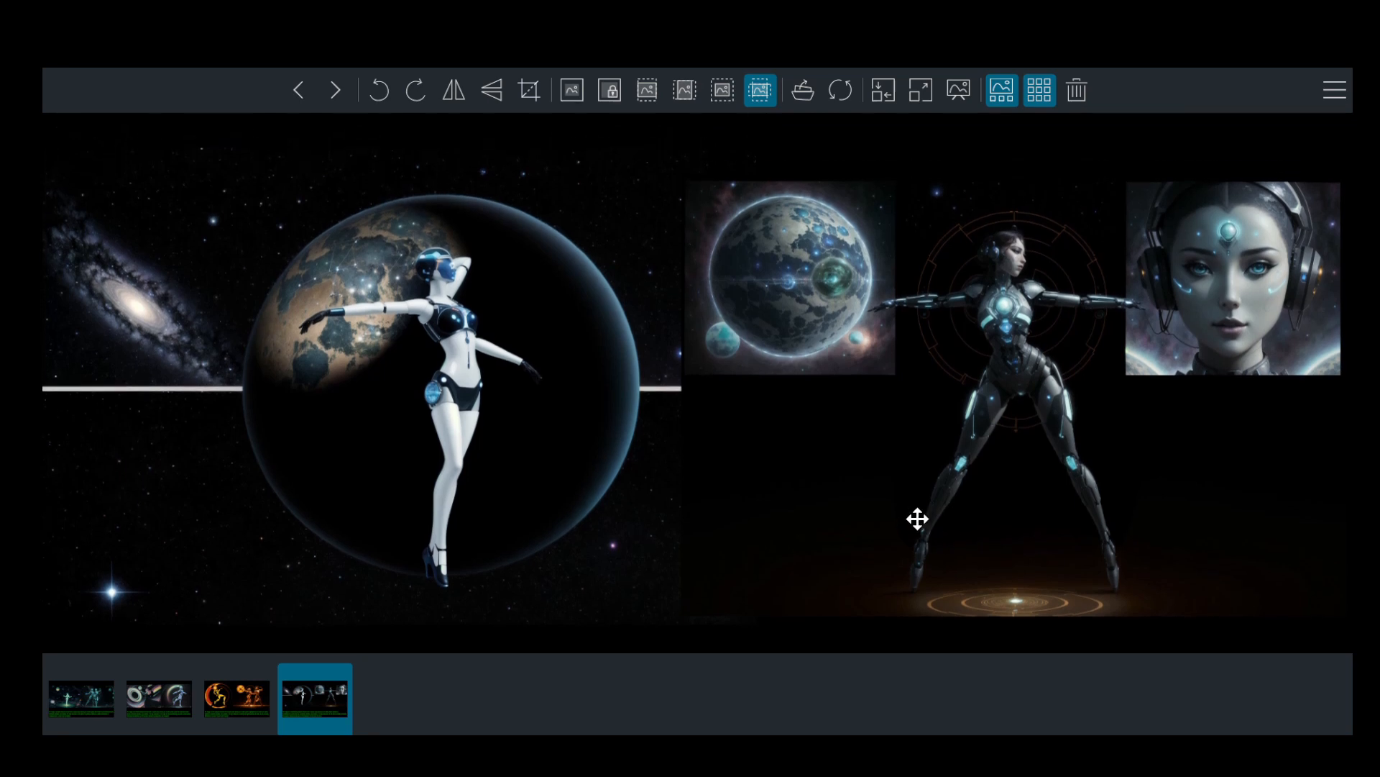
scroll(981, 360, "down", 2)
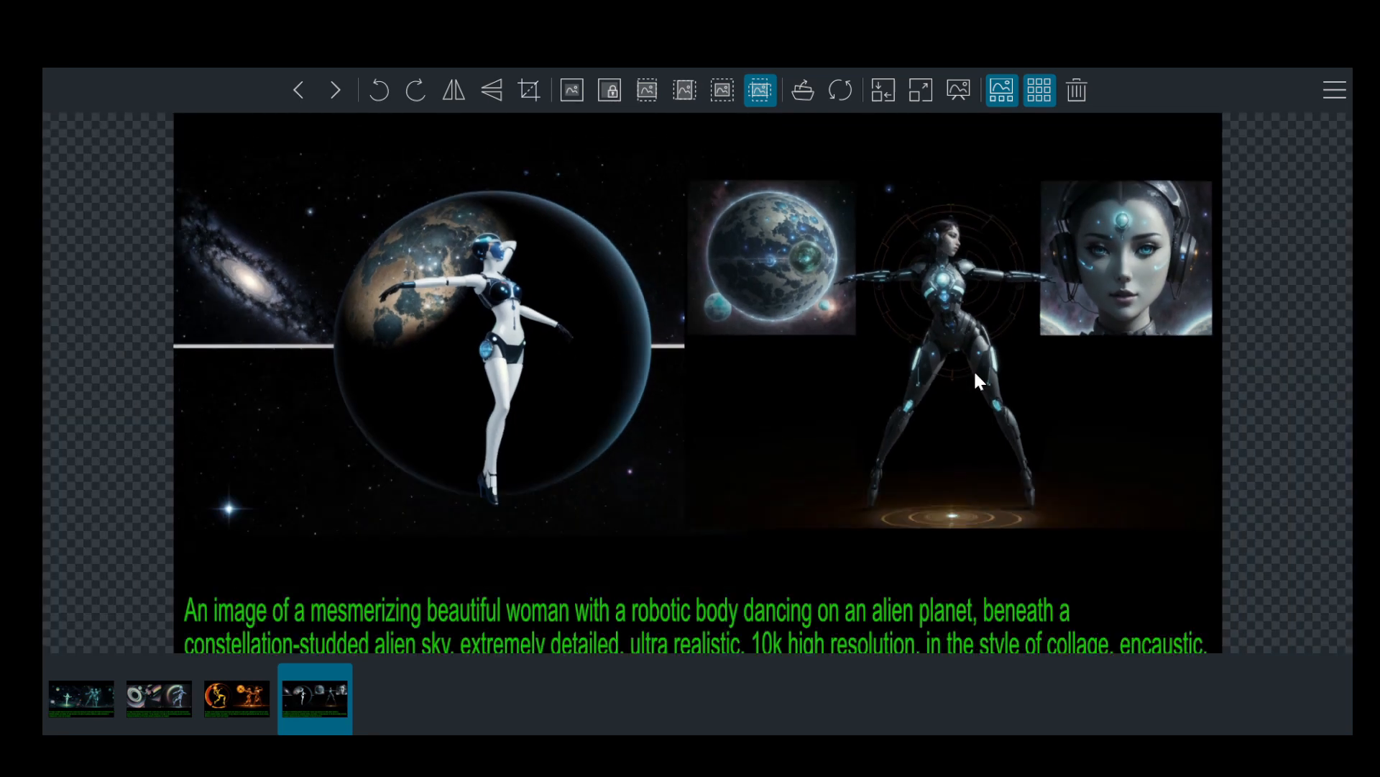
scroll(971, 386, "down", 1)
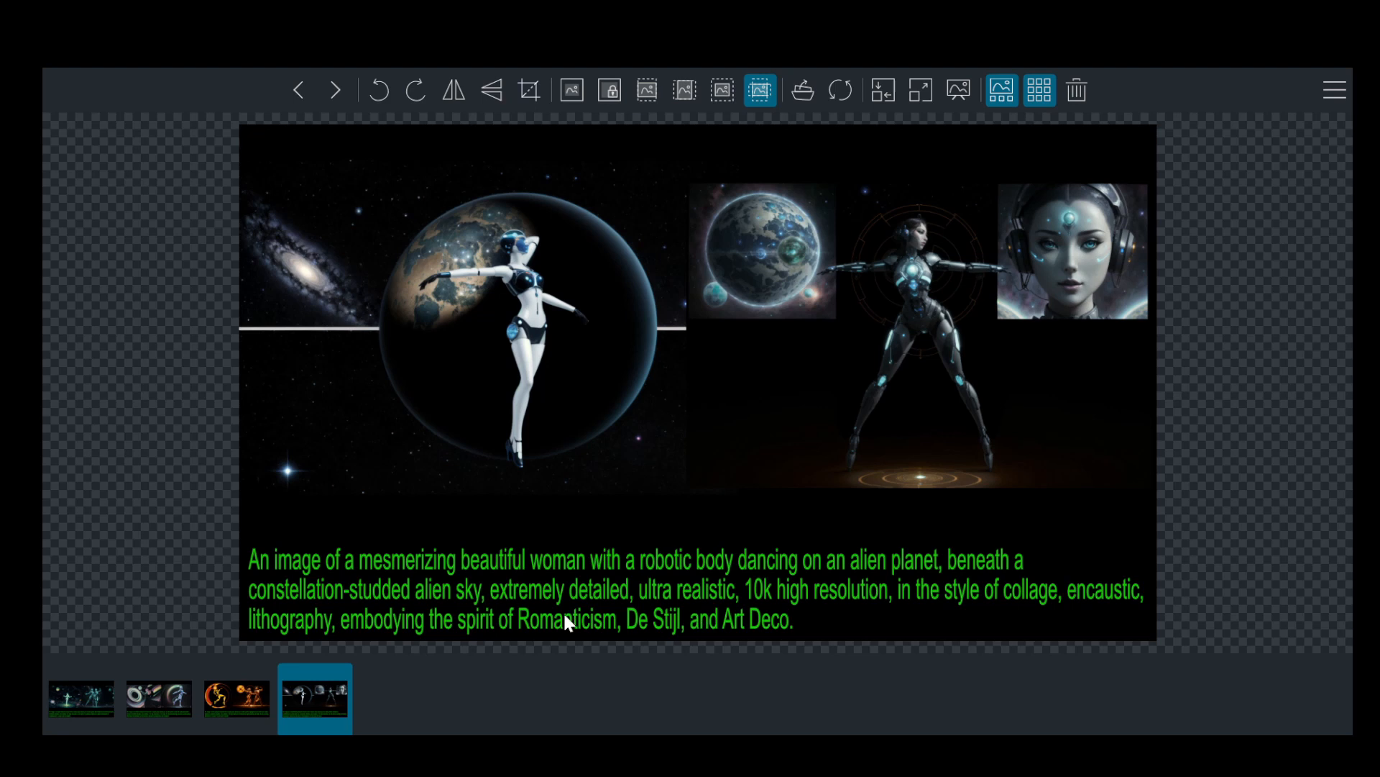